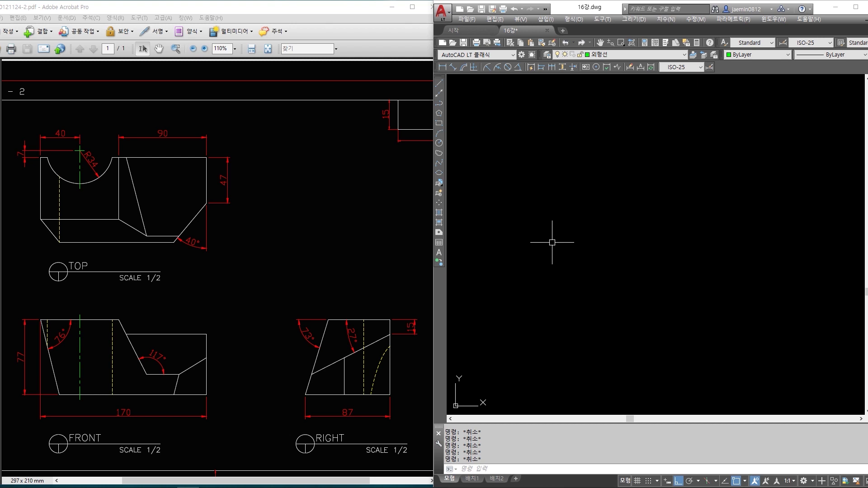
# Examine the reference drawing's top, front and right views, noting the arc layout and the 47, 73° and 40° dimensions
pyautogui.click(313, 244)
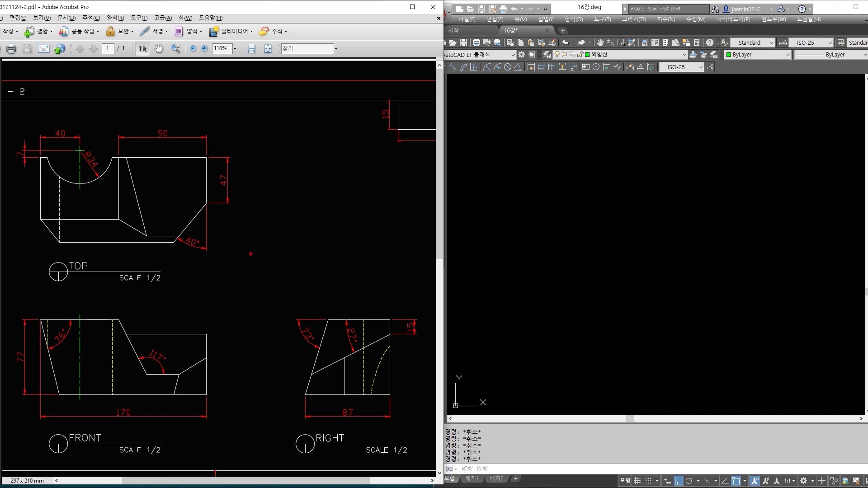
pyautogui.moveTo(215, 170); pyautogui.dragTo(234, 192)
pyautogui.moveTo(35, 128)
pyautogui.mouseDown()
pyautogui.moveTo(97, 157)
pyautogui.moveTo(120, 193)
pyautogui.mouseUp()
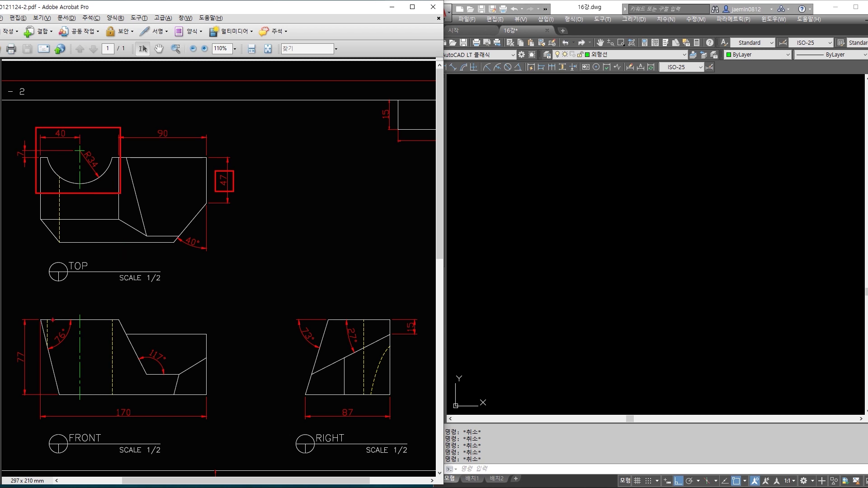
pyautogui.moveTo(289, 311); pyautogui.dragTo(316, 348)
pyautogui.moveTo(176, 225); pyautogui.dragTo(203, 254)
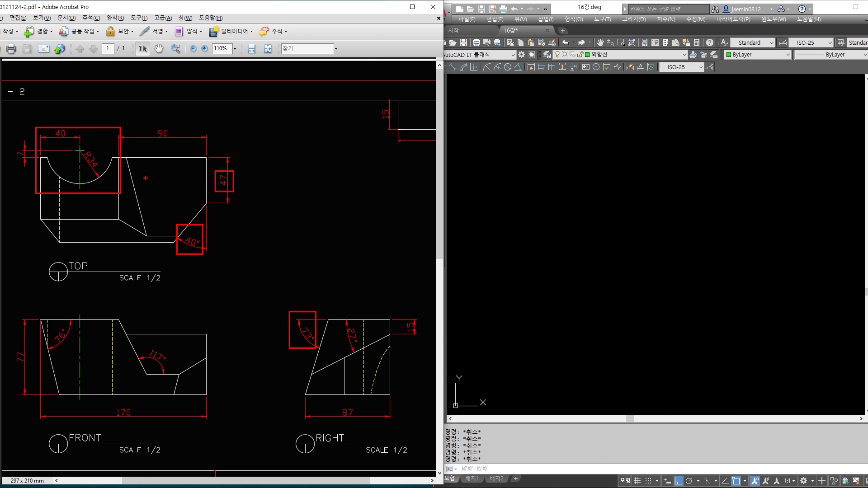
pyautogui.click(627, 241)
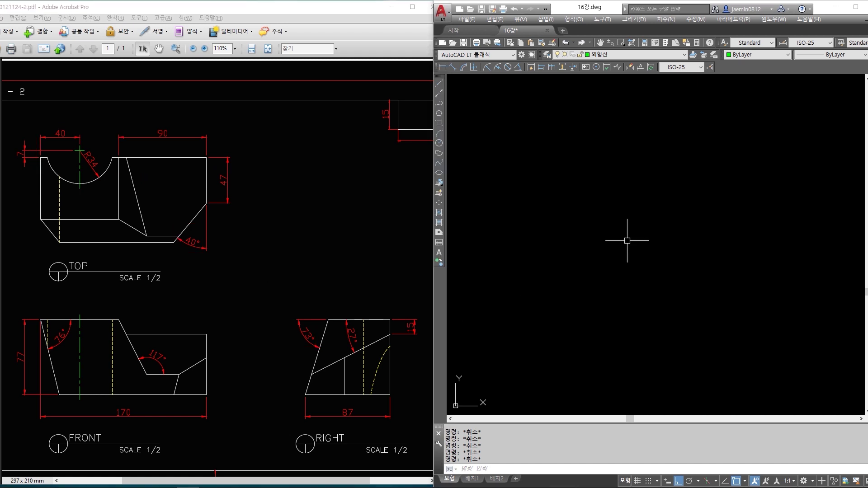
pyautogui.click(180, 254)
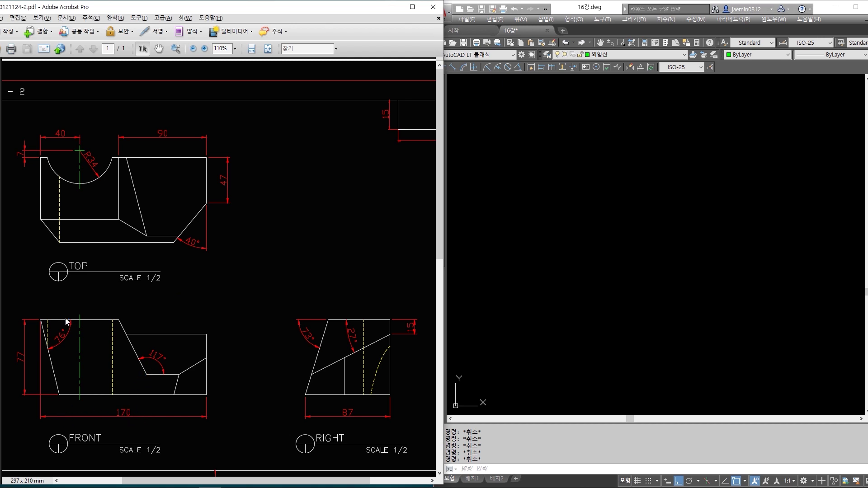
# Draw the front view's left edge 77 long downward and its base 170 long to the right with Line
pyautogui.click(572, 275)
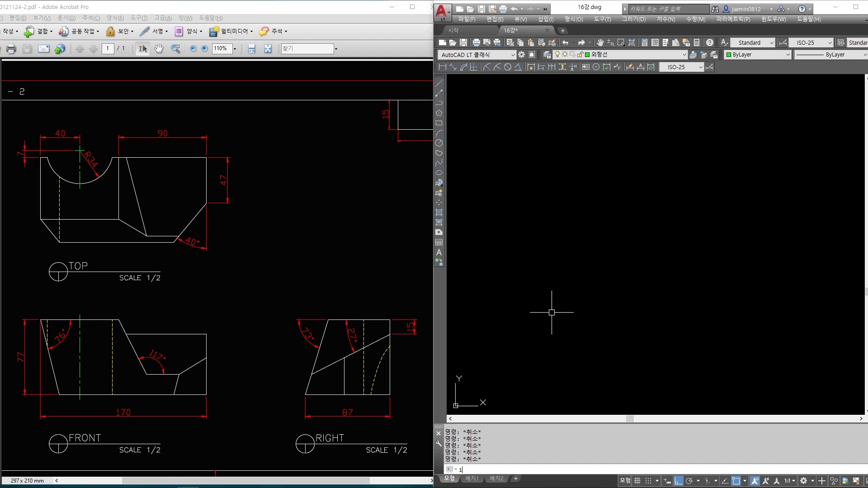
pyautogui.press('Return')
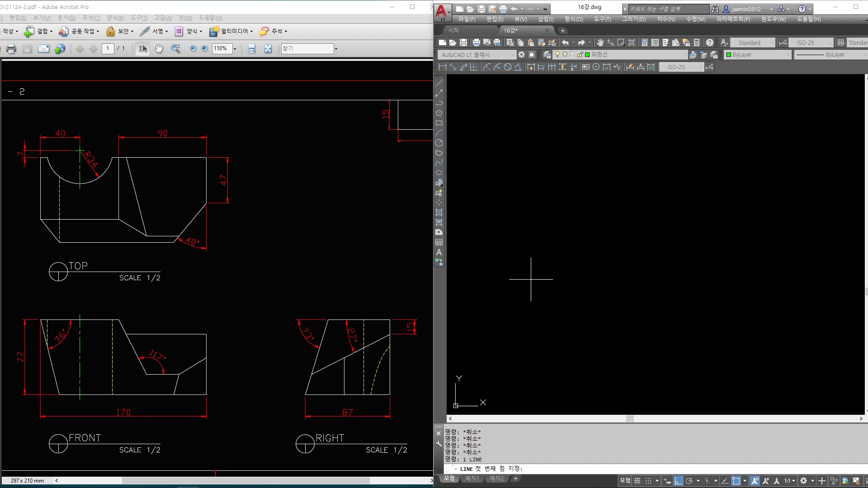
pyautogui.click(511, 270)
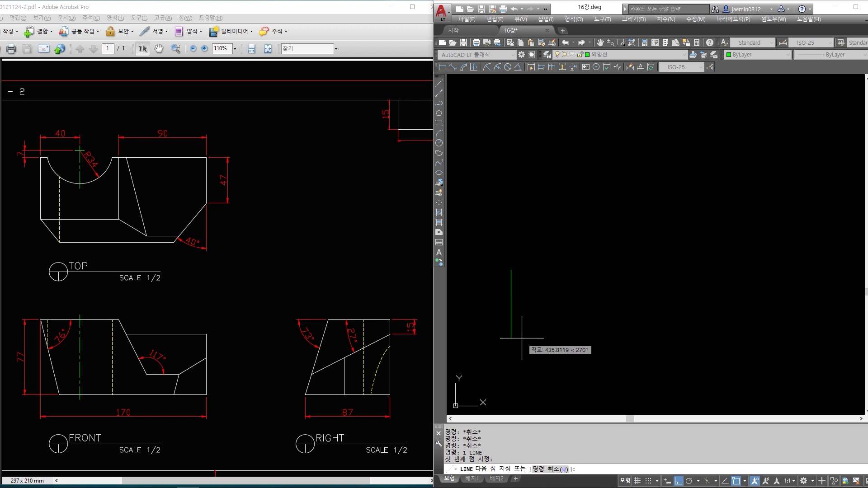
pyautogui.write('77')
pyautogui.press('Return')
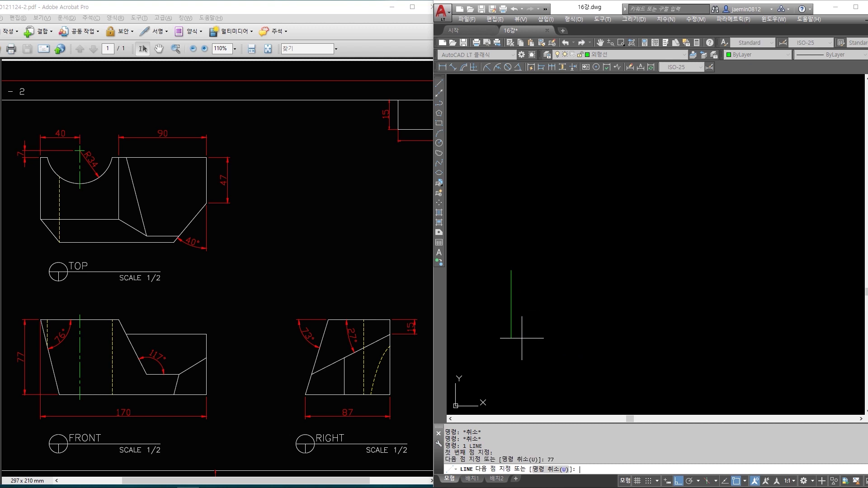
pyautogui.write('170')
pyautogui.press('Return')
pyautogui.scroll(3, 612, 307)
pyautogui.moveTo(552, 267); pyautogui.dragTo(646, 253, button='middle')
pyautogui.press('Escape')
pyautogui.scroll(2, 572, 283)
# Copy the base line to the left edge's upper end and the left edge to the base's right end, closing the front rectangle
pyautogui.write('c')
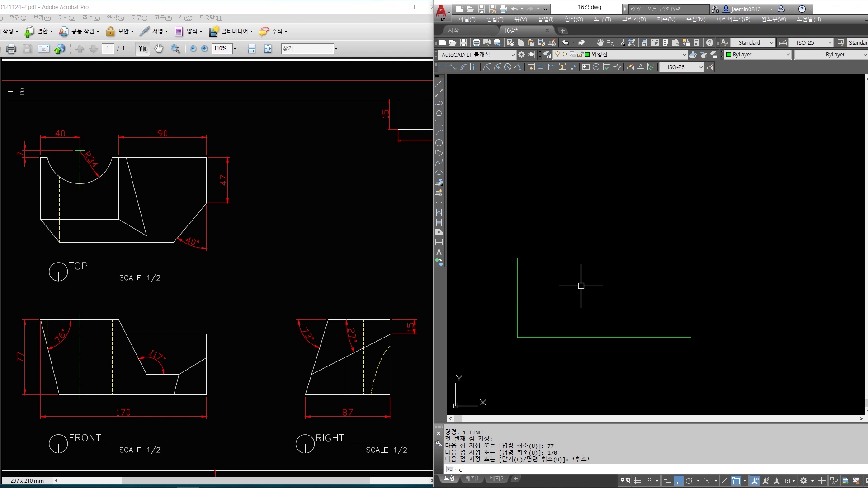
pyautogui.press('Return')
pyautogui.click(581, 310)
pyautogui.click(549, 381)
pyautogui.press('Return')
pyautogui.click(517, 337)
pyautogui.click(517, 259)
pyautogui.press('Return')
pyautogui.click(536, 284)
pyautogui.click(498, 302)
pyautogui.press('Return')
pyautogui.click(517, 258)
pyautogui.click(691, 259)
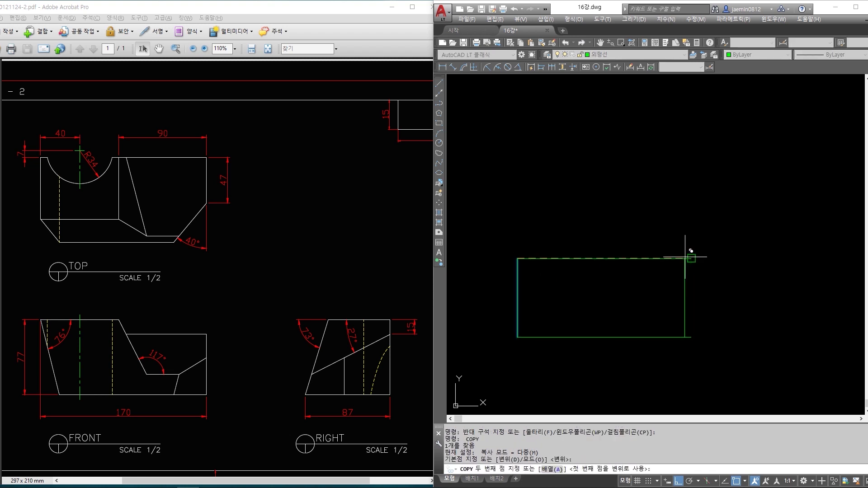
pyautogui.press('Escape')
# Draw connected layout lines from the front rectangle's lower-right corner: rightward, up past the front view, and back leftward above it
pyautogui.scroll(-2, 639, 302)
pyautogui.moveTo(678, 302); pyautogui.dragTo(637, 315, button='middle')
pyautogui.scroll(1, 637, 315)
pyautogui.moveTo(634, 317); pyautogui.dragTo(664, 347, button='middle')
pyautogui.scroll(1, 643, 307)
pyautogui.press('Escape')
pyautogui.write('1')
pyautogui.scroll(-2, 673, 346)
pyautogui.press('Escape')
pyautogui.write('l')
pyautogui.press('Return')
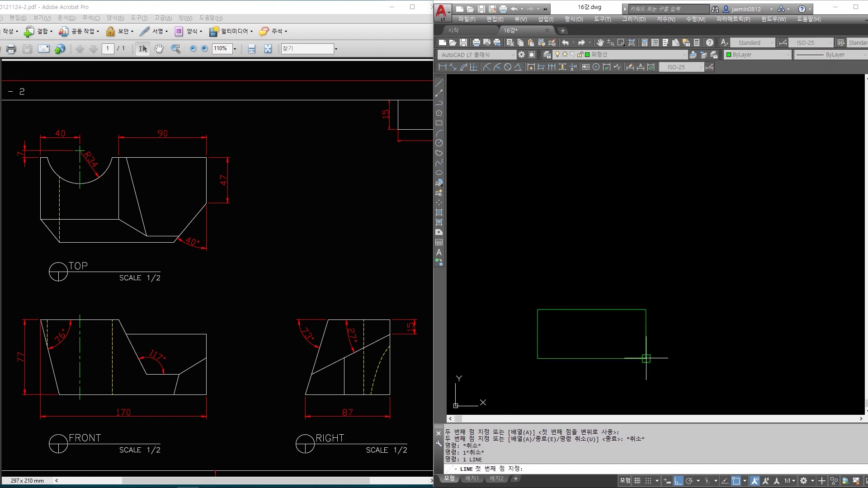
pyautogui.click(645, 359)
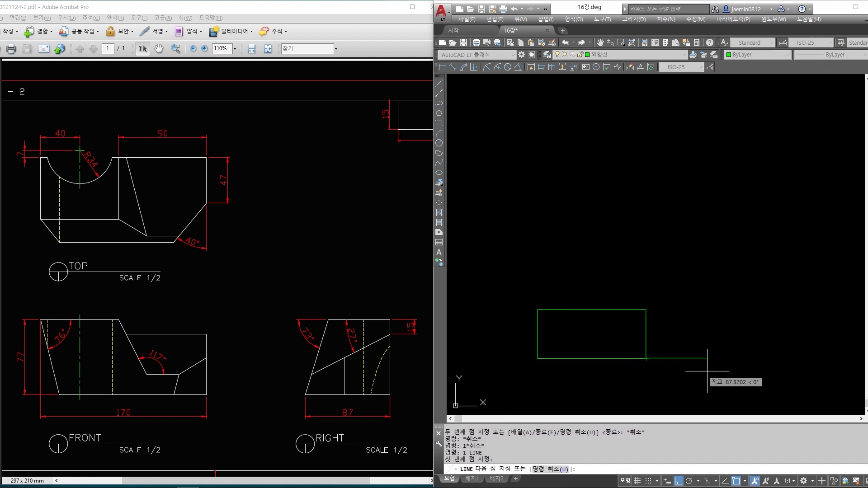
pyautogui.click(809, 360)
pyautogui.click(782, 151)
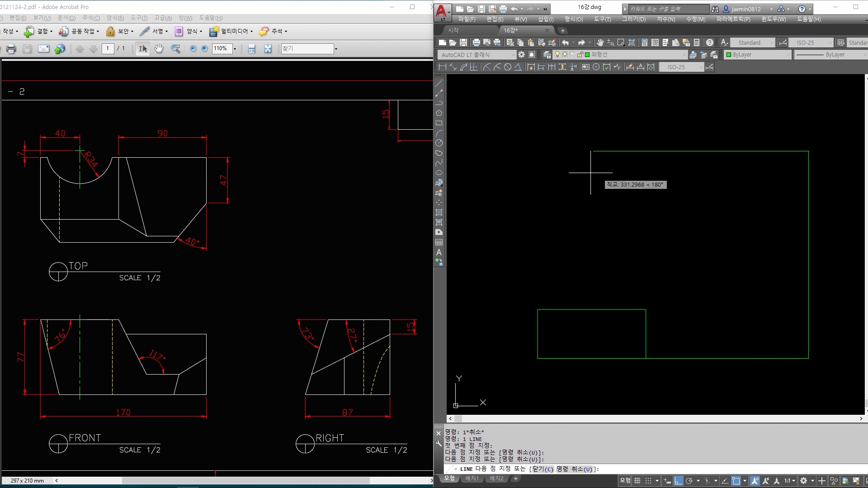
pyautogui.click(508, 175)
pyautogui.press('Escape')
pyautogui.moveTo(586, 233); pyautogui.dragTo(560, 251, button='middle')
pyautogui.press('Escape')
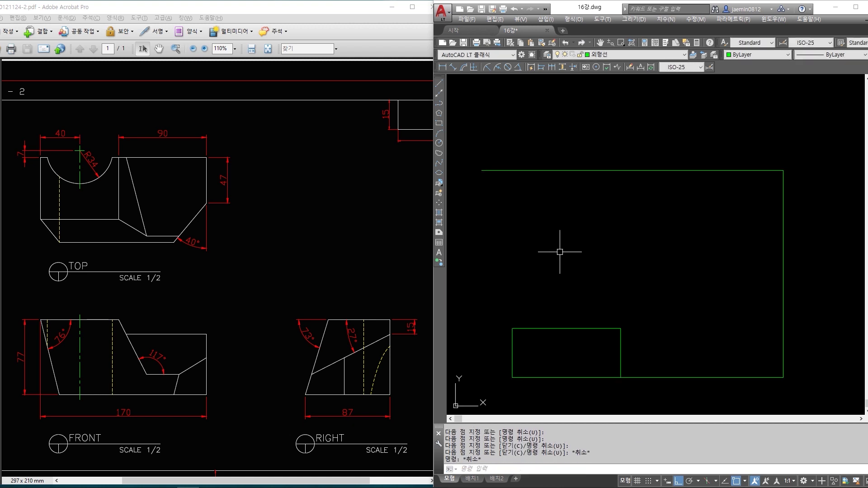
# Place a 45° construction line through the upper-right corner of the layout lines
pyautogui.write('xl')
pyautogui.press('Return')
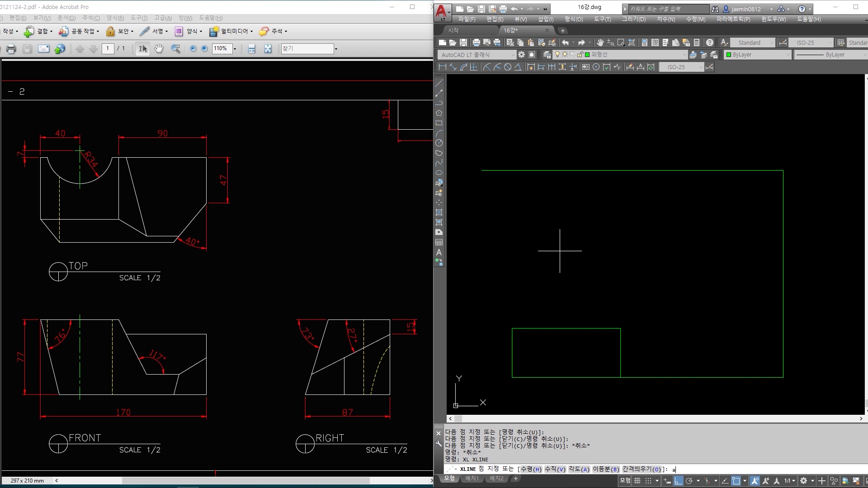
pyautogui.press('Return')
pyautogui.write('45')
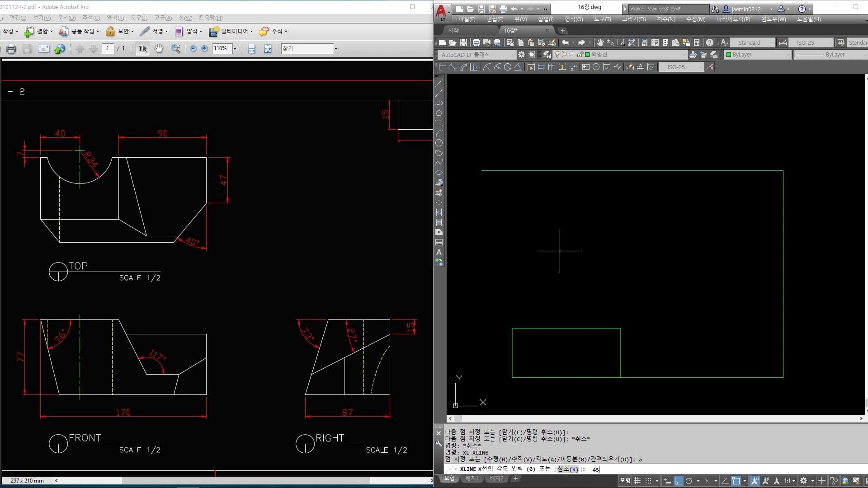
pyautogui.press('Return')
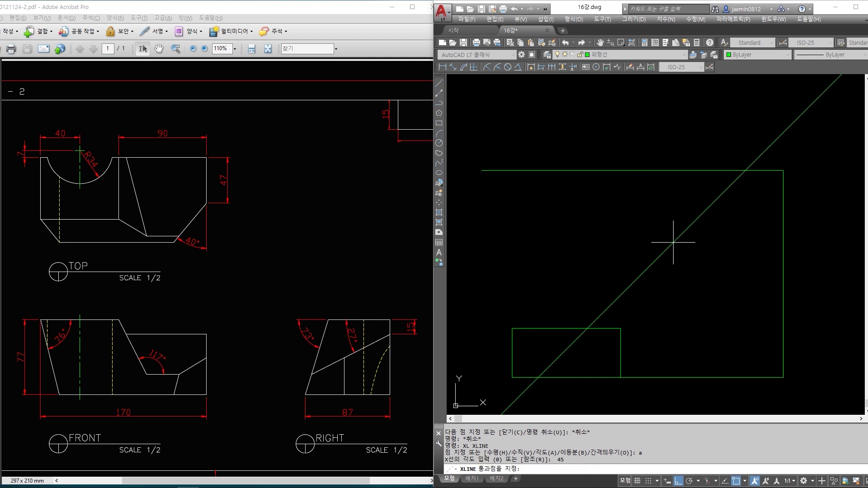
pyautogui.click(783, 170)
pyautogui.press('Escape')
pyautogui.click(354, 324)
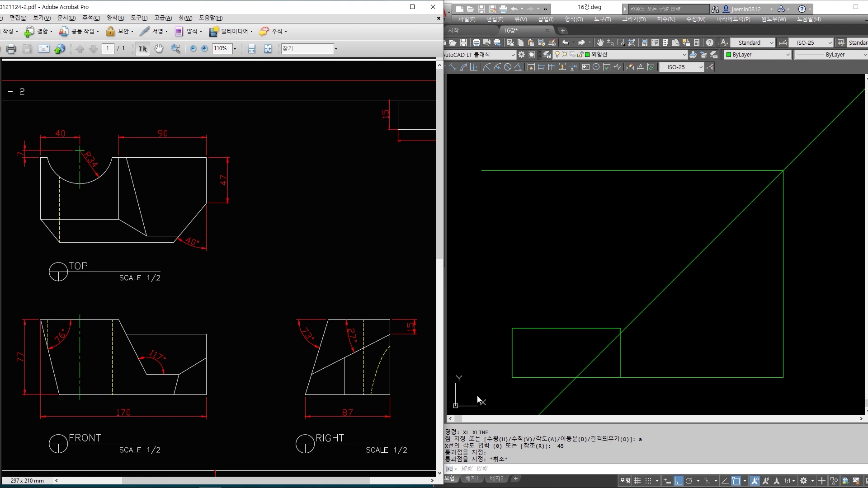
pyautogui.click(677, 351)
pyautogui.click(787, 307)
pyautogui.click(749, 326)
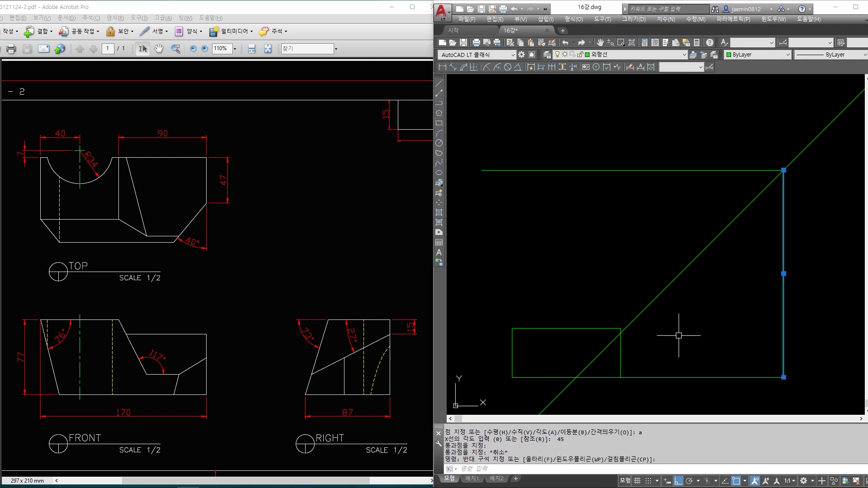
pyautogui.press('Escape')
# Offset the layout's right vertical line 87 to the left to set the right view's width
pyautogui.write('o')
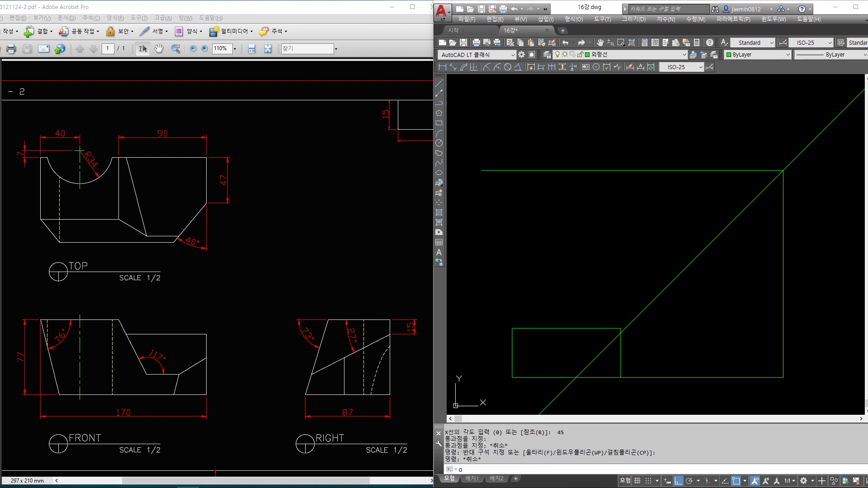
pyautogui.press('Return')
pyautogui.write('87')
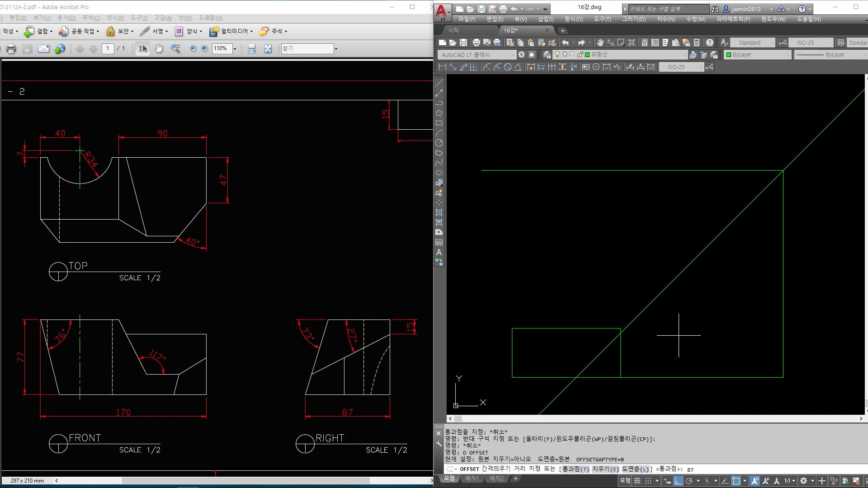
pyautogui.press('Return')
pyautogui.click(782, 316)
pyautogui.click(701, 321)
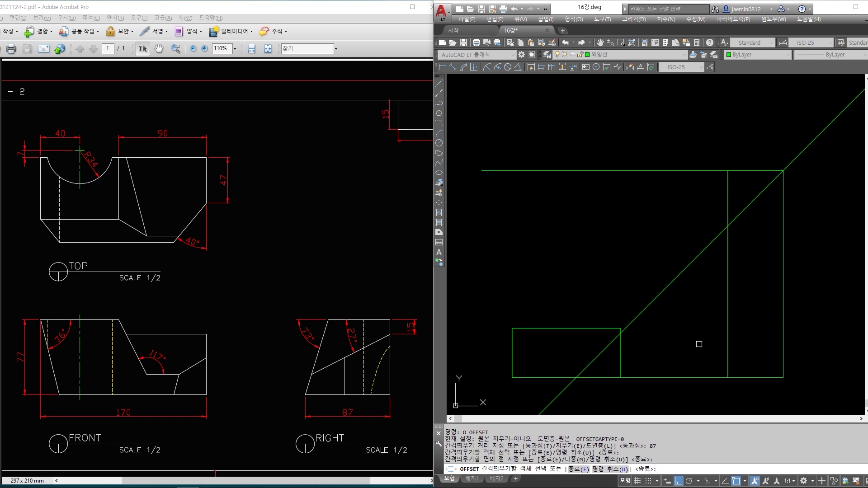
pyautogui.press('Escape')
# Trim the 45° line to the span between the two verticals and cut the offset line above their intersection
pyautogui.write('tr')
pyautogui.press('Return')
pyautogui.click(786, 131)
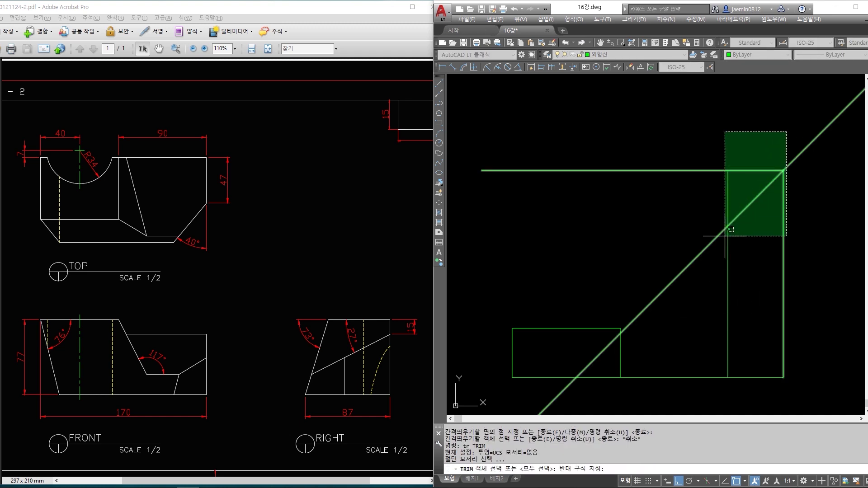
pyautogui.click(726, 228)
pyautogui.press('Return')
pyautogui.click(686, 227)
pyautogui.click(728, 195)
pyautogui.click(782, 189)
pyautogui.click(812, 169)
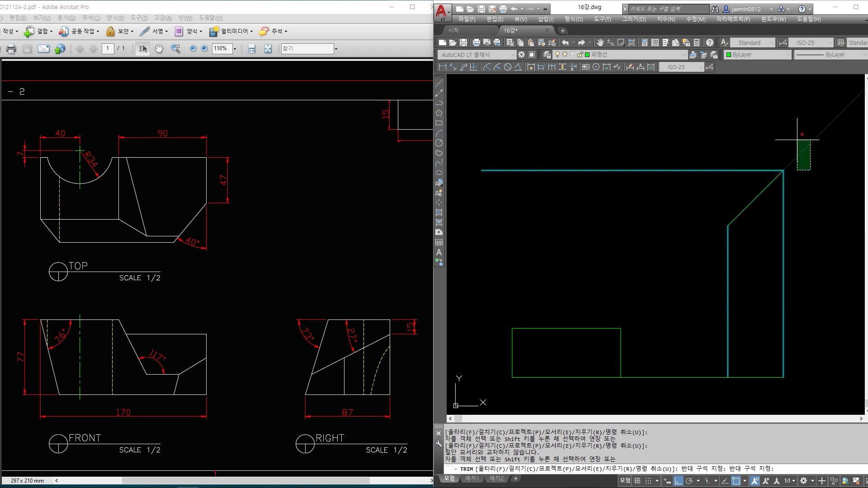
pyautogui.click(799, 142)
pyautogui.press('Escape')
pyautogui.press('Escape')
pyautogui.write('l')
pyautogui.press('Return')
pyautogui.press('Escape')
pyautogui.press('Escape')
pyautogui.click(743, 255)
pyautogui.click(689, 296)
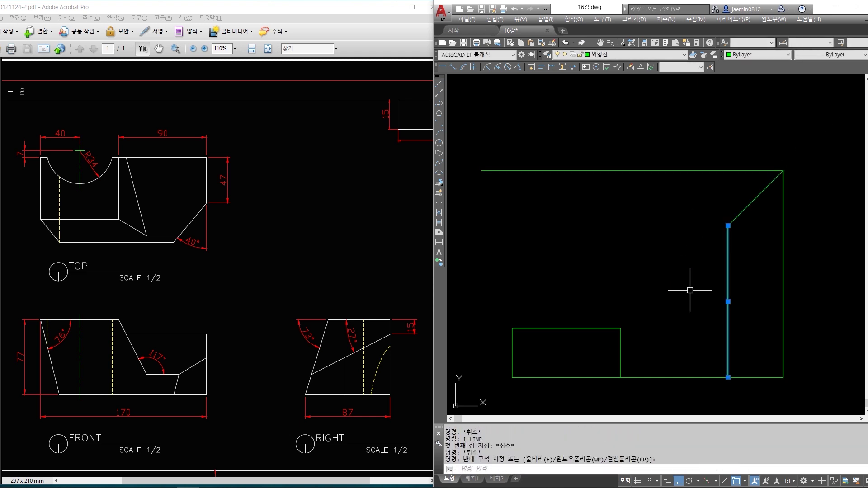
pyautogui.press('Escape')
# Draw a horizontal line leftward from the lower end of the 45° line to span the top view area
pyautogui.write('l')
pyautogui.press('Return')
pyautogui.click(728, 226)
pyautogui.click(483, 251)
pyautogui.press('Escape')
pyautogui.press('Escape')
# Project the front view's upper edge horizontally from its upper-right corner to the layout's far-right vertical
pyautogui.write('l')
pyautogui.press('Return')
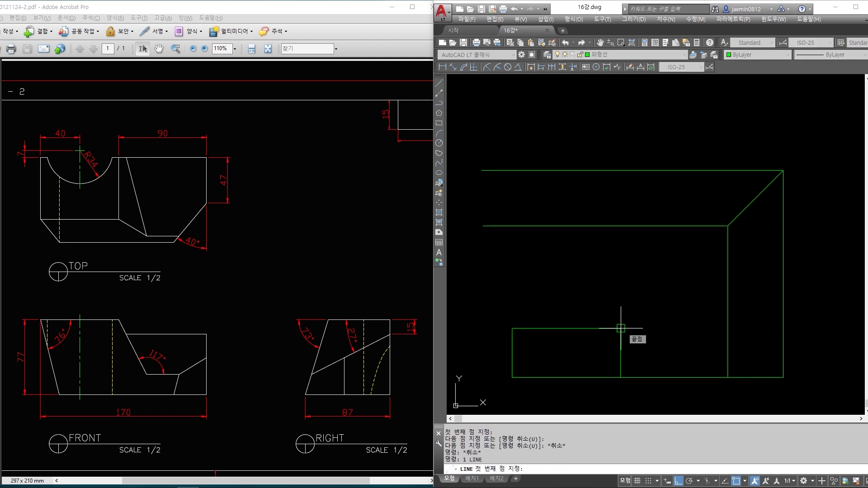
pyautogui.click(621, 328)
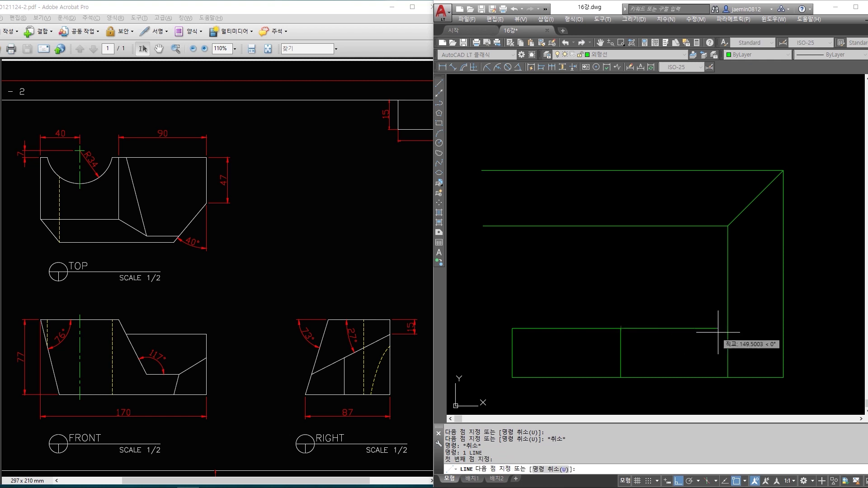
pyautogui.click(784, 328)
pyautogui.press('Escape')
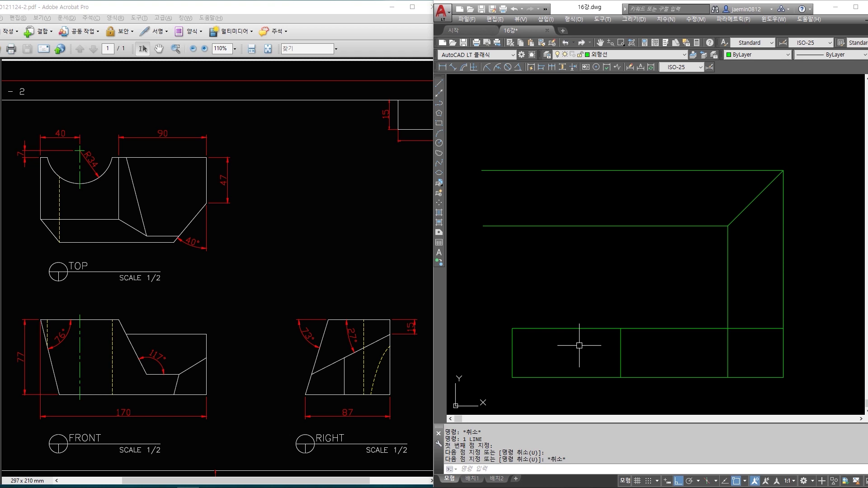
pyautogui.press('Escape')
# Draw vertical projection lines from both upper corners of the front view up to the layout's top line
pyautogui.press('space')
pyautogui.write('l')
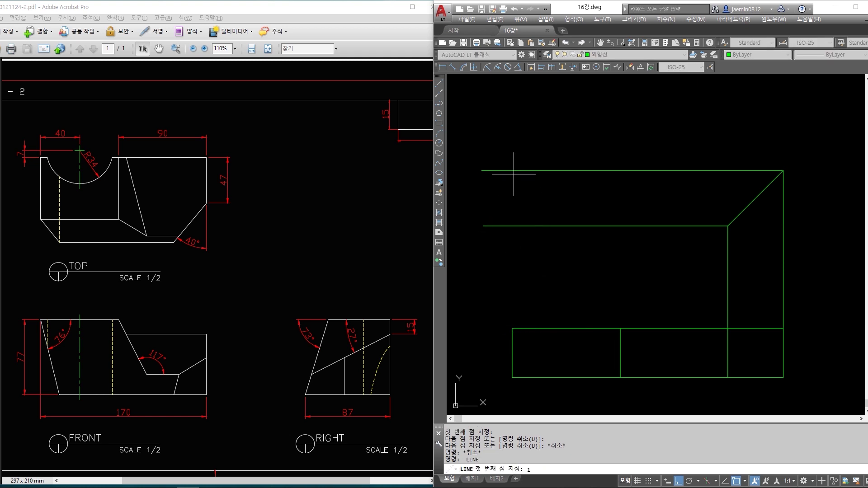
pyautogui.click(513, 329)
pyautogui.click(508, 171)
pyautogui.press('Escape')
pyautogui.press('space')
pyautogui.click(621, 329)
pyautogui.click(621, 170)
pyautogui.press('Escape')
# Trim the excess projection lines, leaving only the top, front and right view rectangles and the 45° line
pyautogui.write('tr')
pyautogui.press('space')
pyautogui.click(804, 160)
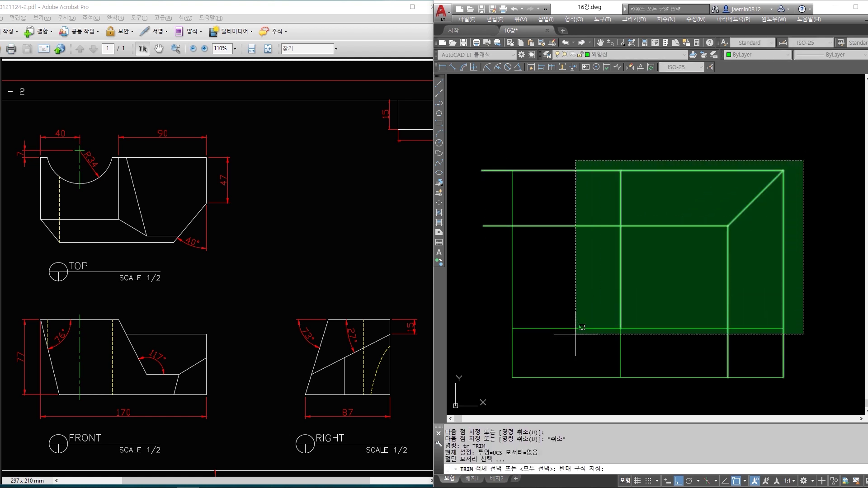
pyautogui.click(506, 392)
pyautogui.press('space')
pyautogui.click(498, 150)
pyautogui.click(487, 271)
pyautogui.click(486, 285)
pyautogui.click(679, 226)
pyautogui.click(661, 127)
pyautogui.click(649, 180)
pyautogui.click(803, 261)
pyautogui.click(708, 288)
pyautogui.click(670, 311)
pyautogui.click(652, 387)
pyautogui.press('Escape')
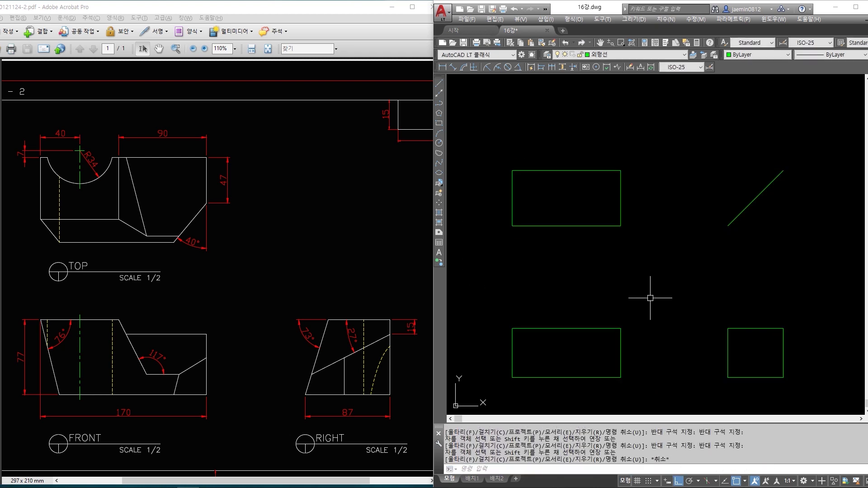
# Use Stretch to shift the top view rectangle and the 45° line straight down, closer to the front view
pyautogui.write('s')
pyautogui.press('space')
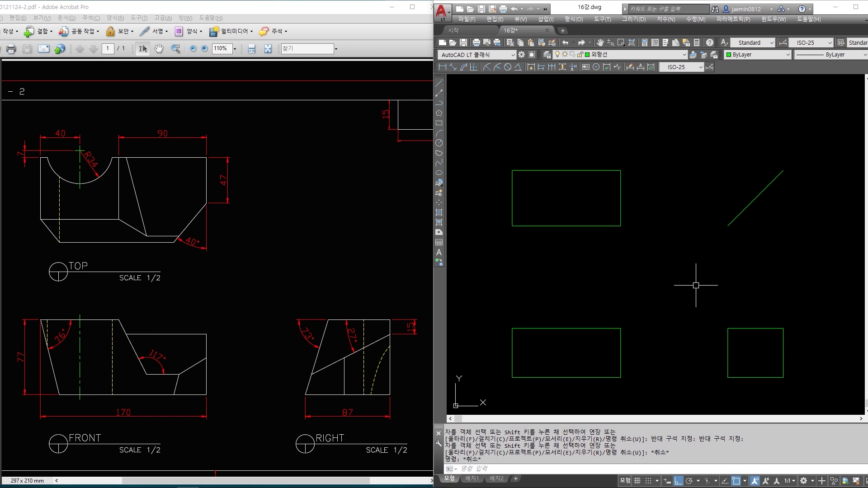
pyautogui.click(797, 128)
pyautogui.click(498, 287)
pyautogui.press('space')
pyautogui.click(655, 235)
pyautogui.click(649, 277)
# Use Stretch to shift the right view rectangle and the 45° line about 79 units left toward the front view
pyautogui.press('space')
pyautogui.click(803, 190)
pyautogui.click(677, 407)
pyautogui.press('space')
pyautogui.click(763, 132)
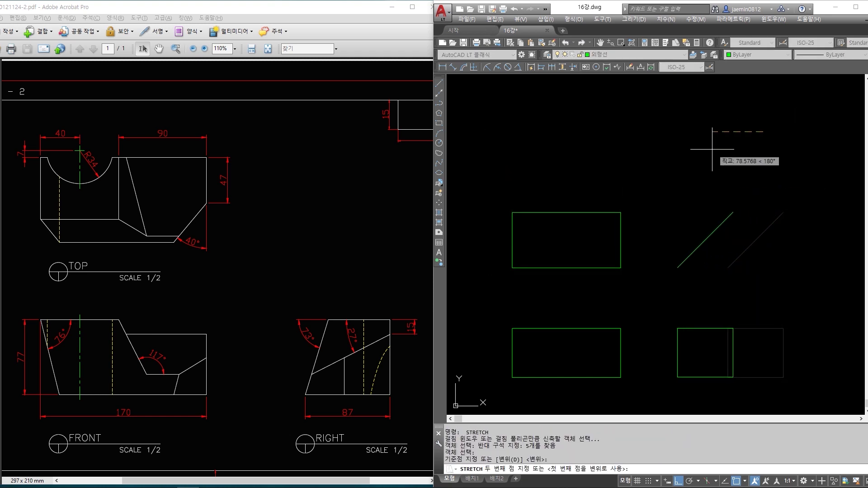
pyautogui.press('Escape')
pyautogui.scroll(3, 691, 240)
pyautogui.middleClick(676, 247)
pyautogui.middleClick(676, 247)
pyautogui.scroll(2, 677, 246)
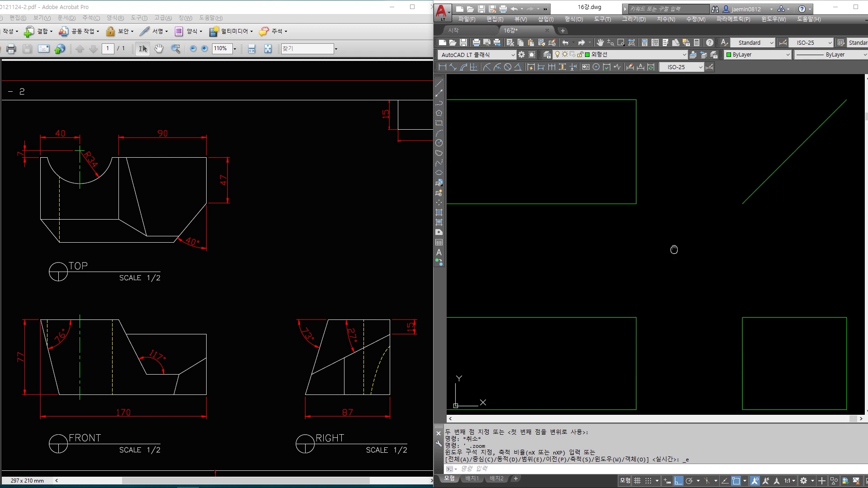
# Fit all three view outlines in the drawing area and examine the front view's slanted left edge and its angle in the PDF reference
pyautogui.scroll(-2, 690, 252)
pyautogui.moveTo(676, 247); pyautogui.dragTo(691, 227, button='middle')
pyautogui.write('z')
pyautogui.press('space')
pyautogui.press('Return')
pyautogui.click(525, 112)
pyautogui.click(812, 322)
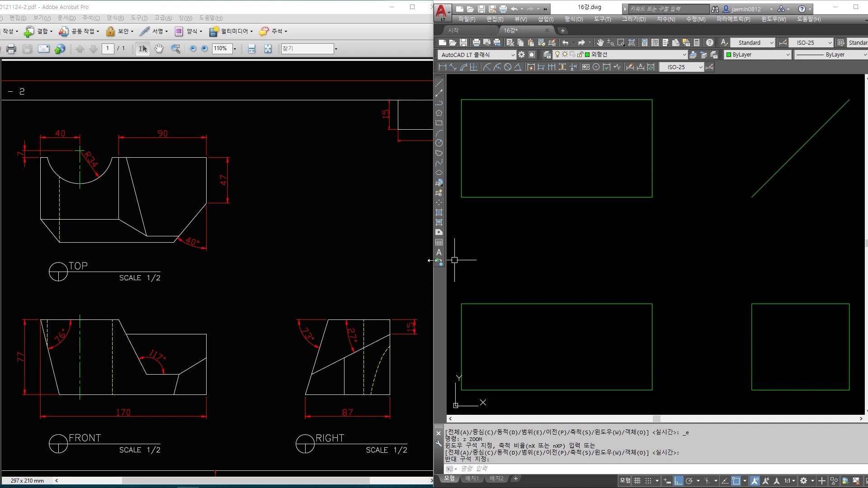
pyautogui.click(220, 309)
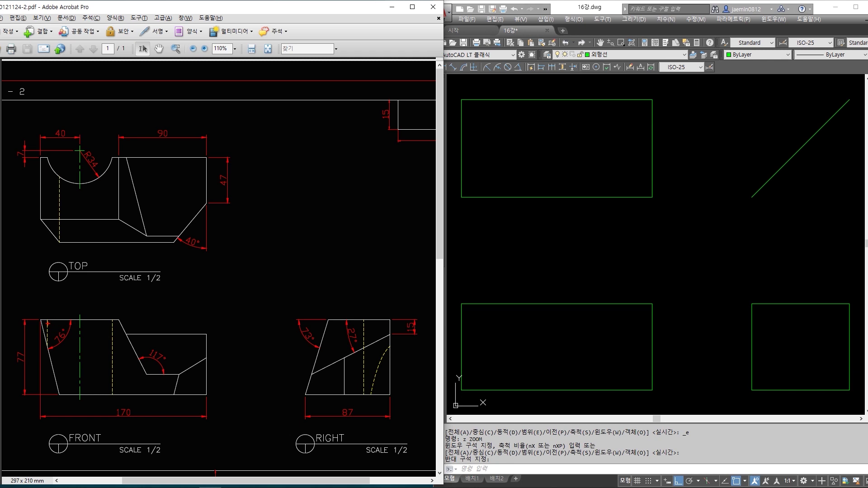
pyautogui.moveTo(48, 325); pyautogui.dragTo(73, 349)
pyautogui.moveTo(40, 320); pyautogui.dragTo(40, 396)
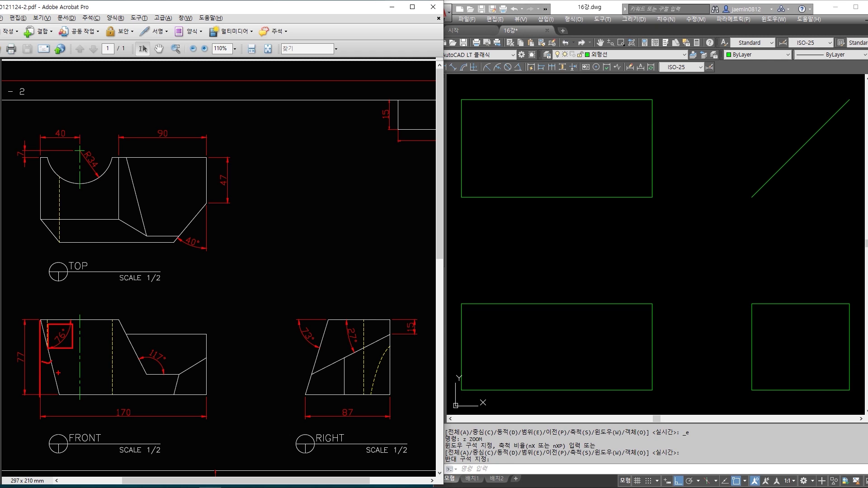
# Rotate the front view's left edge 14° about its upper endpoint, with ortho mode off
pyautogui.click(645, 209)
pyautogui.write('r')
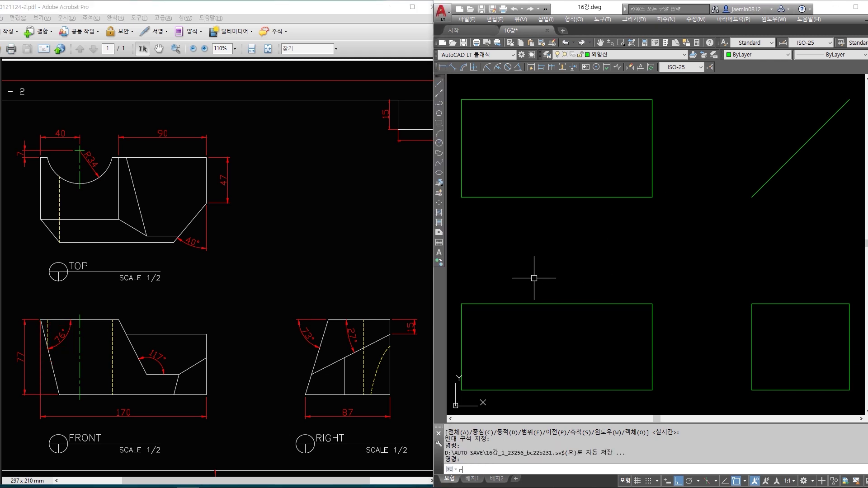
pyautogui.write('ot')
pyautogui.press('Return')
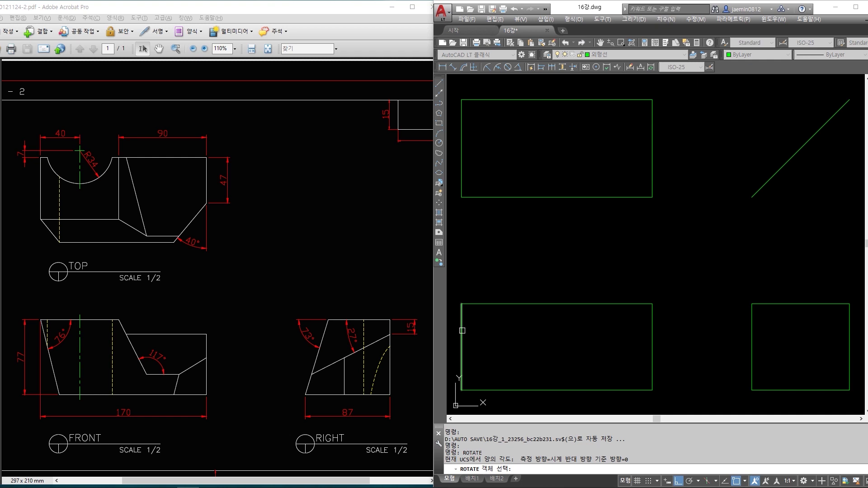
pyautogui.click(462, 331)
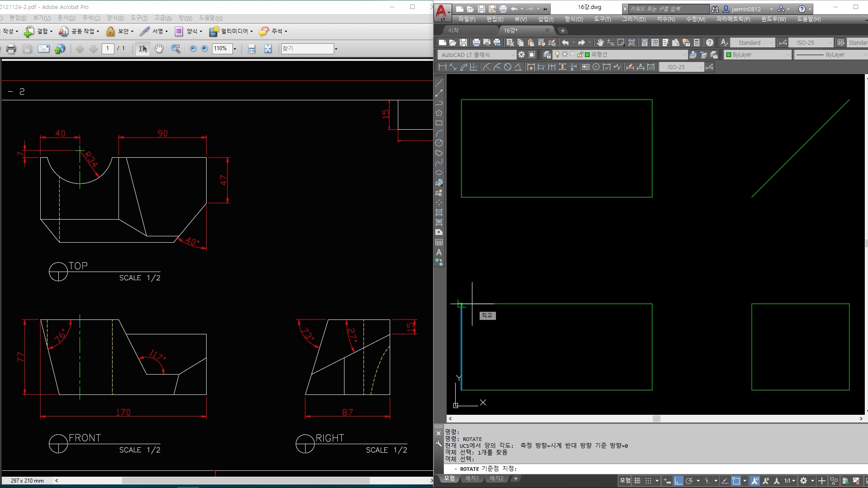
pyautogui.keyDown('shift'); pyautogui.rightClick(472, 304); pyautogui.keyUp('shift')
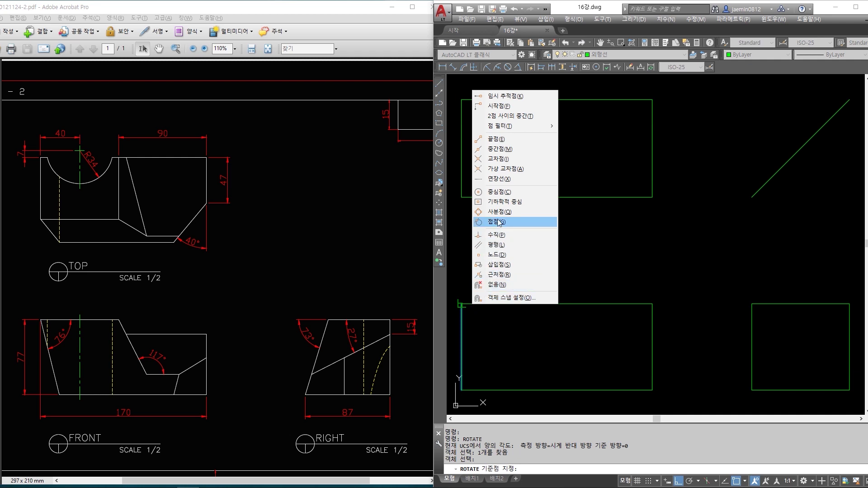
pyautogui.click(515, 139)
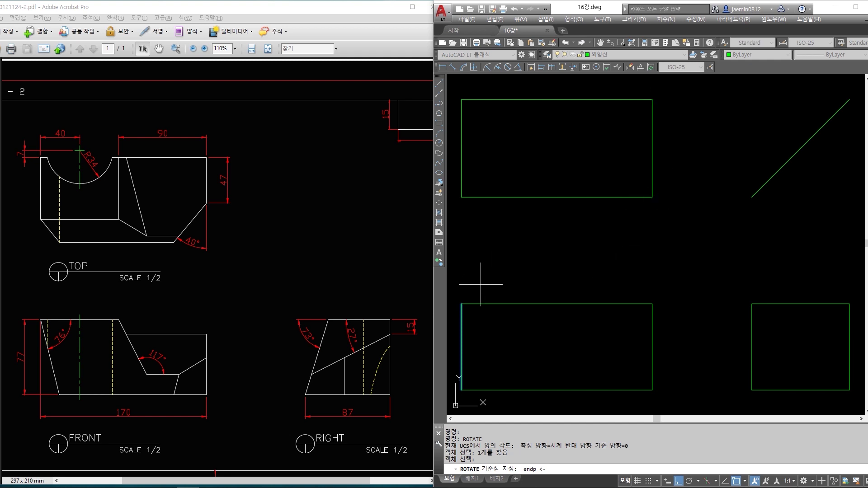
pyautogui.click(462, 304)
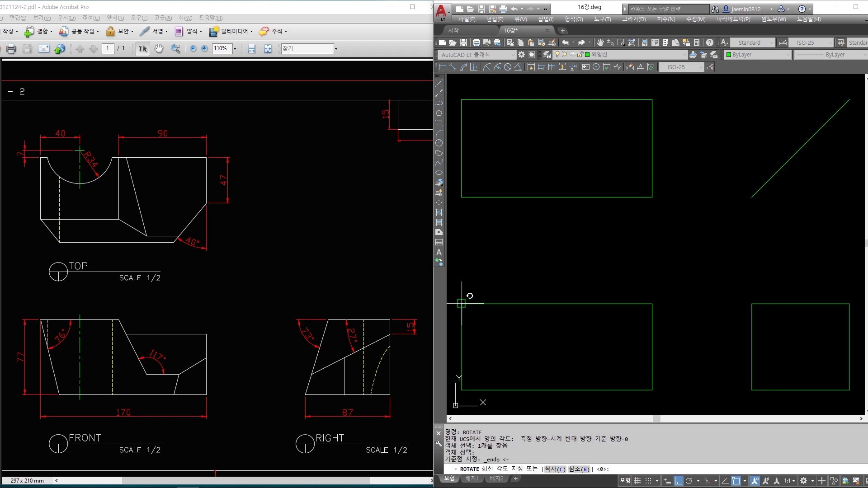
pyautogui.press('F8')
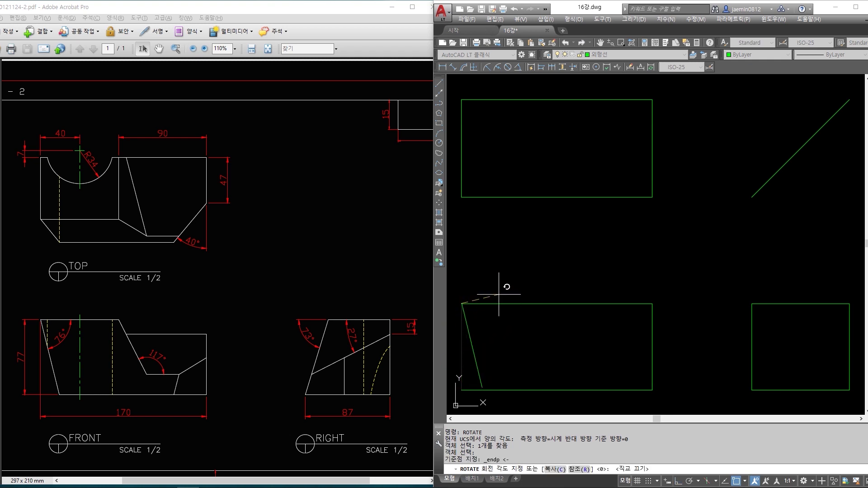
pyautogui.write('14')
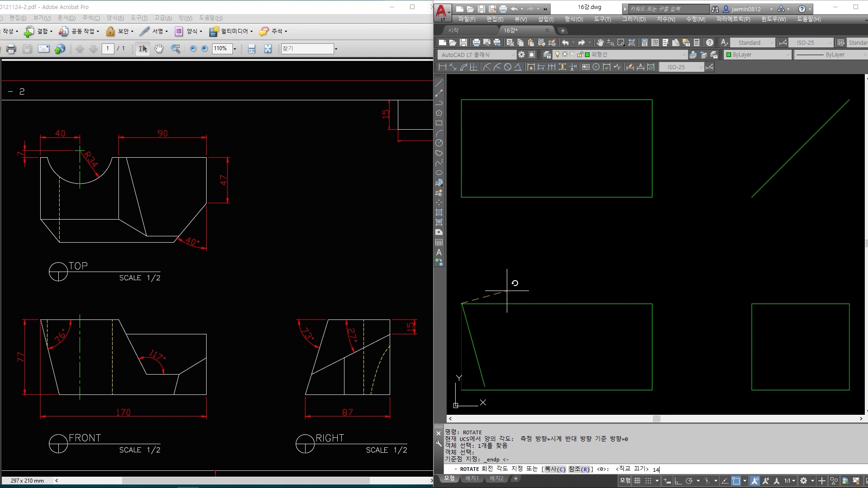
pyautogui.press('Return')
# Join the front view's slanted left edge to its bottom line using Fillet with radius 0
pyautogui.write('f')
pyautogui.press('Return')
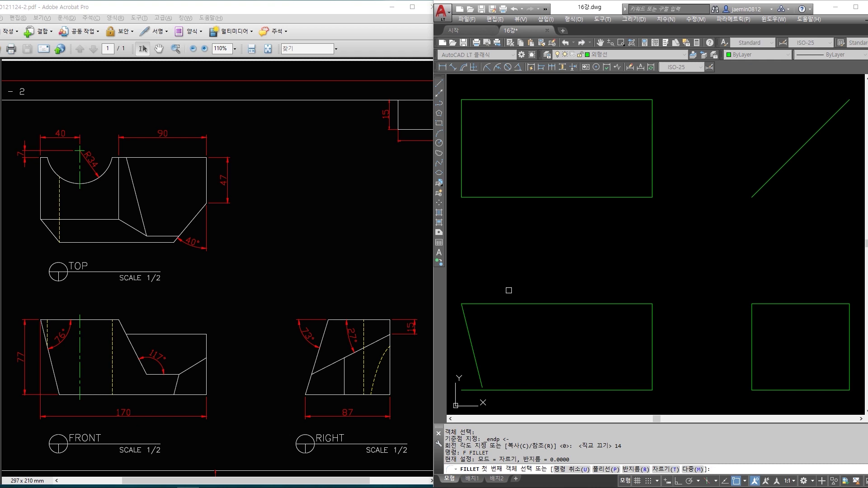
pyautogui.press('Return')
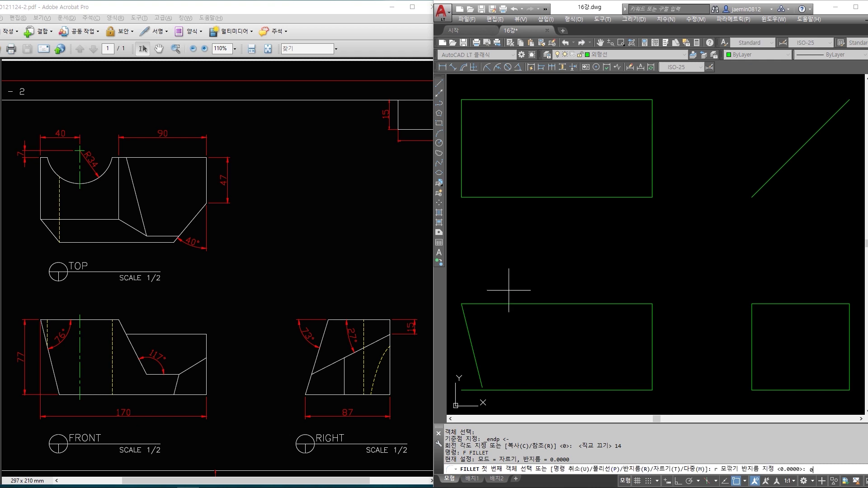
pyautogui.press('Return')
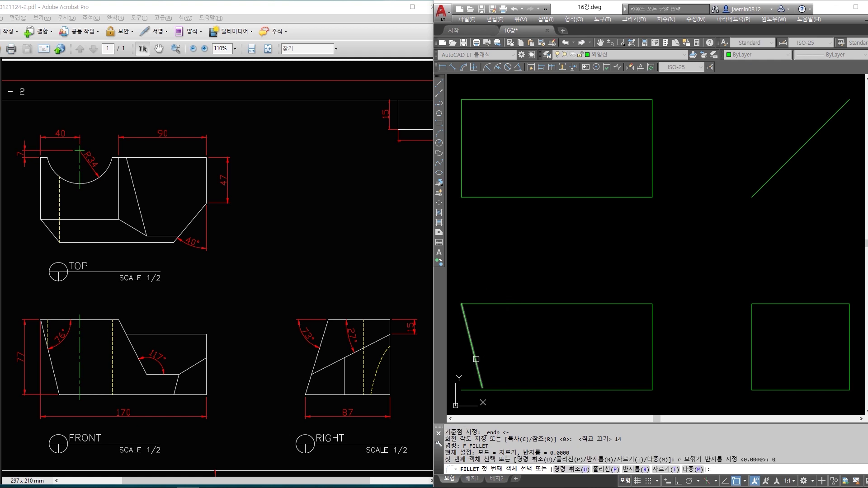
pyautogui.click(477, 360)
pyautogui.click(497, 390)
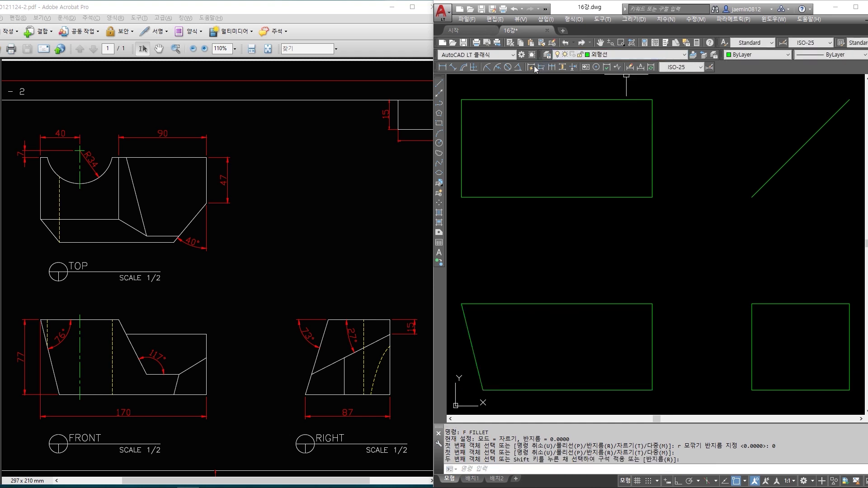
# Try an angular dimension between the front view's top edge and slanted left edge, and erase it
pyautogui.click(518, 67)
pyautogui.click(484, 305)
pyautogui.click(467, 325)
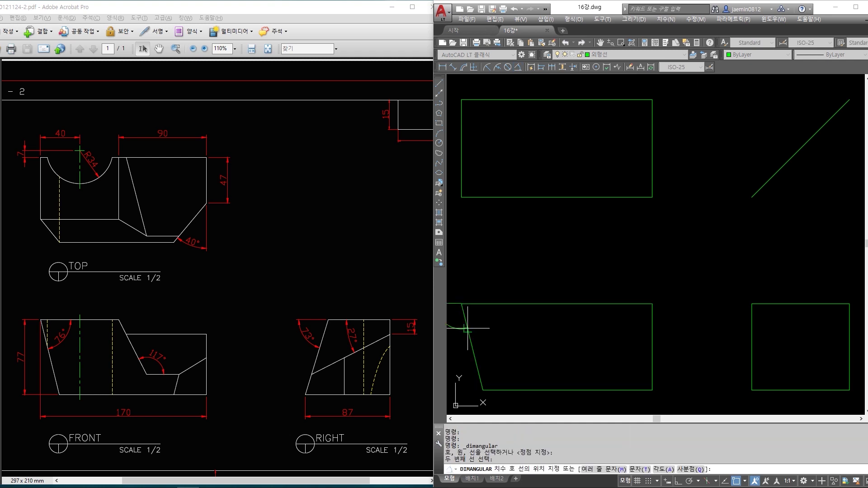
pyautogui.click(487, 340)
pyautogui.write('dd')
pyautogui.press('space')
pyautogui.press('Escape')
pyautogui.write('e')
pyautogui.press('space')
pyautogui.click(514, 358)
pyautogui.click(486, 317)
pyautogui.press('Escape')
# Set the overall dimension scale (DIMSCALE) to 3
pyautogui.write('dd')
pyautogui.press('space')
pyautogui.write('3')
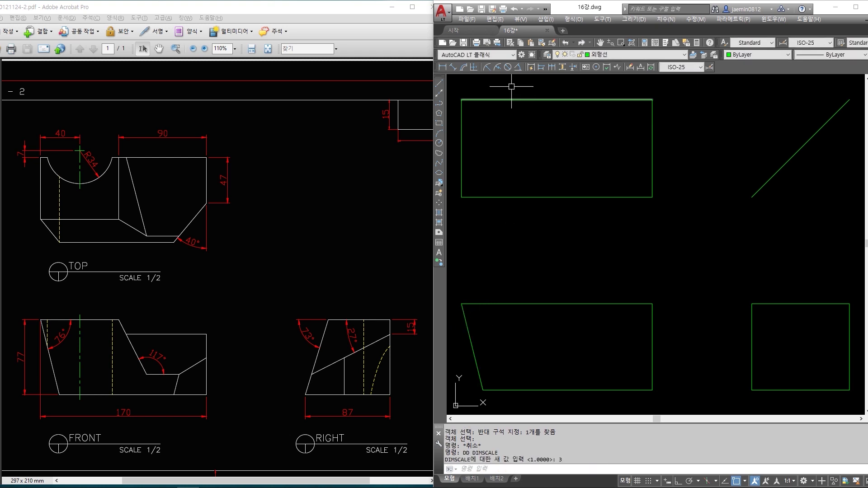
pyautogui.press('Return')
# Check the angle between the front view's top edge and slanted left edge with an angular dimension, and erase the dimension
pyautogui.click(518, 67)
pyautogui.click(497, 303)
pyautogui.click(476, 327)
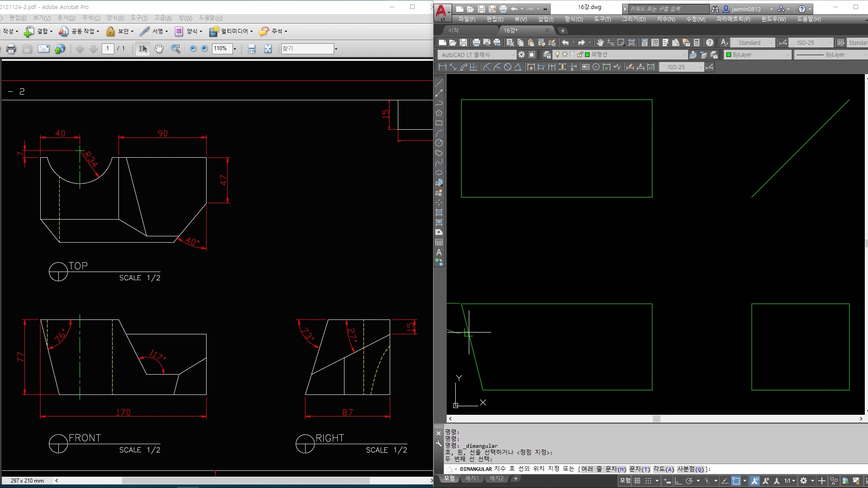
pyautogui.click(495, 334)
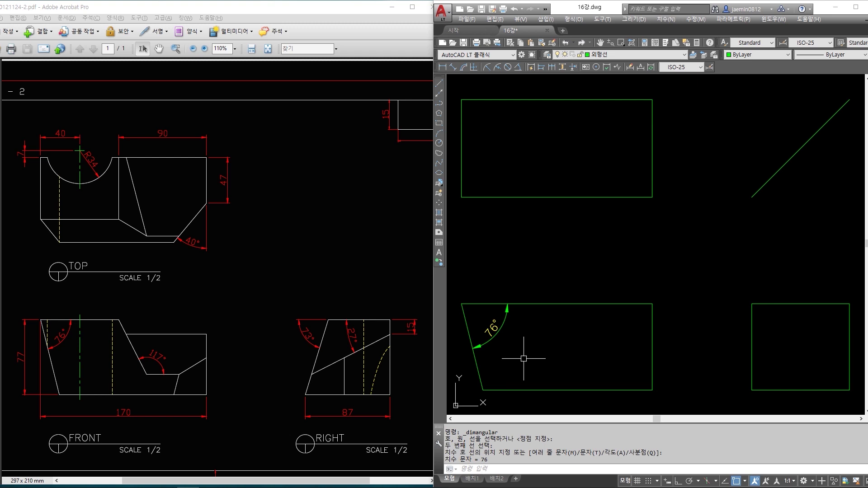
pyautogui.click(493, 327)
pyautogui.click(529, 348)
pyautogui.press('Delete')
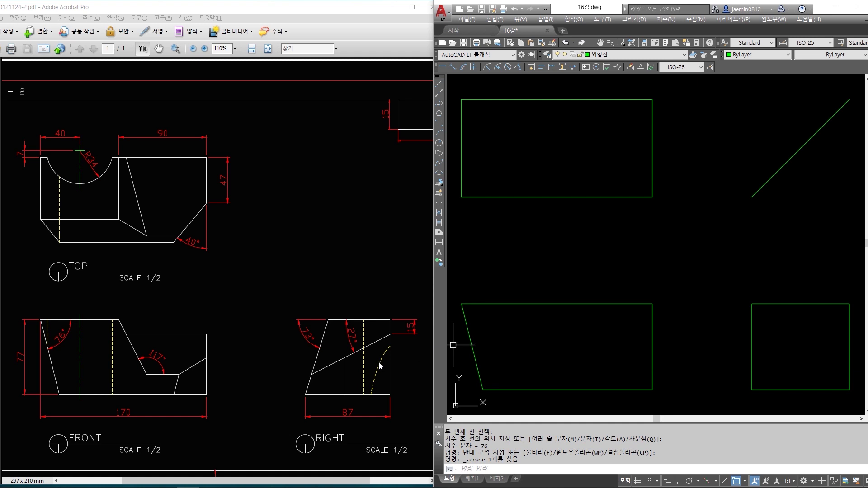
# Check the right view's slanted edge in the PDF reference, and rotate the drawing's right view left edge -17° about its lower endpoint
pyautogui.click(308, 400)
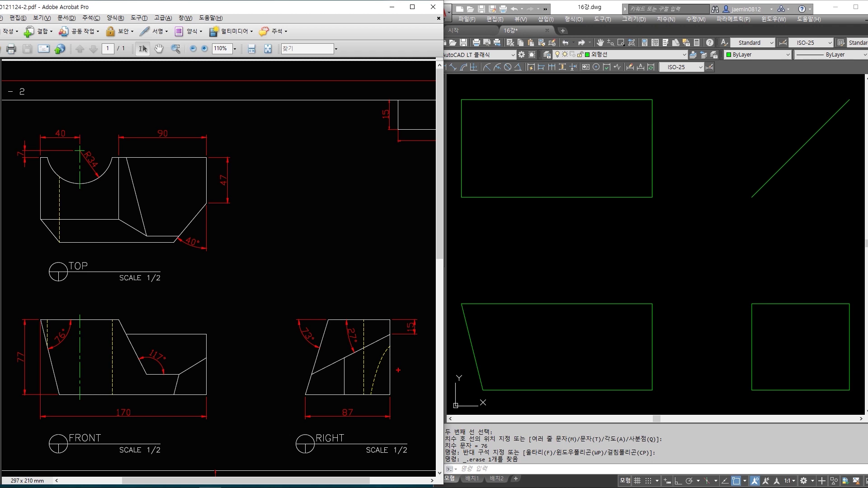
pyautogui.moveTo(292, 324); pyautogui.dragTo(318, 345)
pyautogui.moveTo(313, 374); pyautogui.dragTo(323, 387)
pyautogui.moveTo(305, 395); pyautogui.dragTo(306, 319)
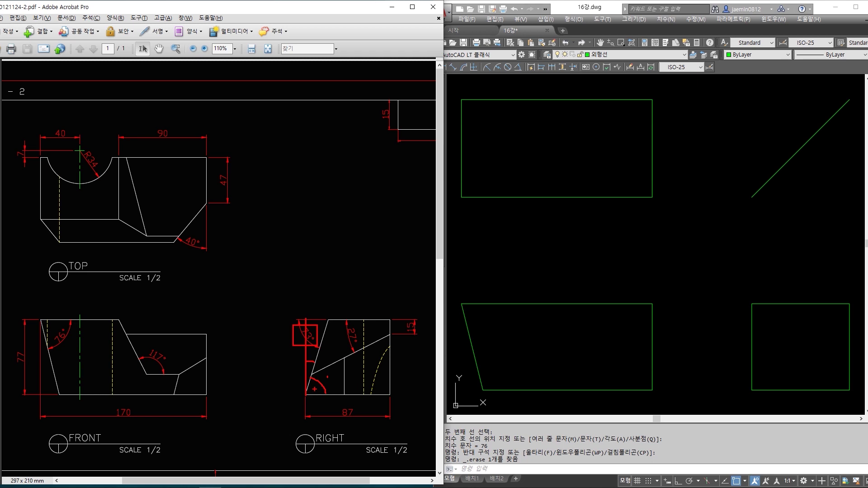
pyautogui.click(697, 325)
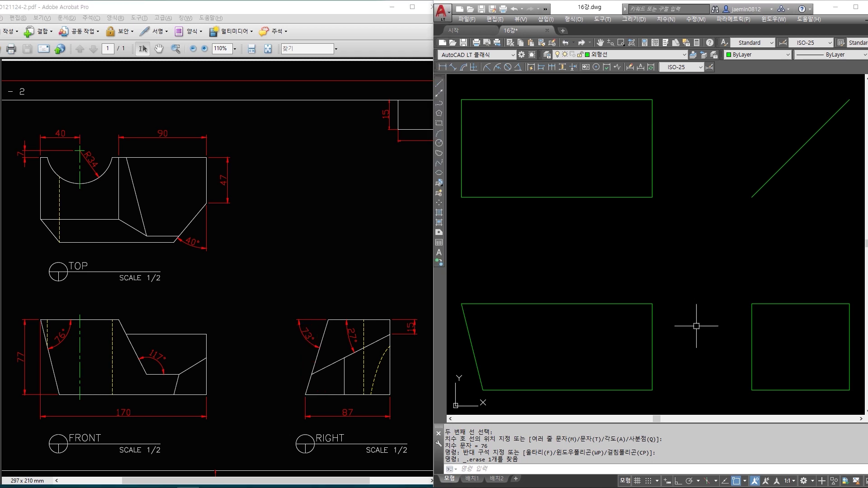
pyautogui.write('ro')
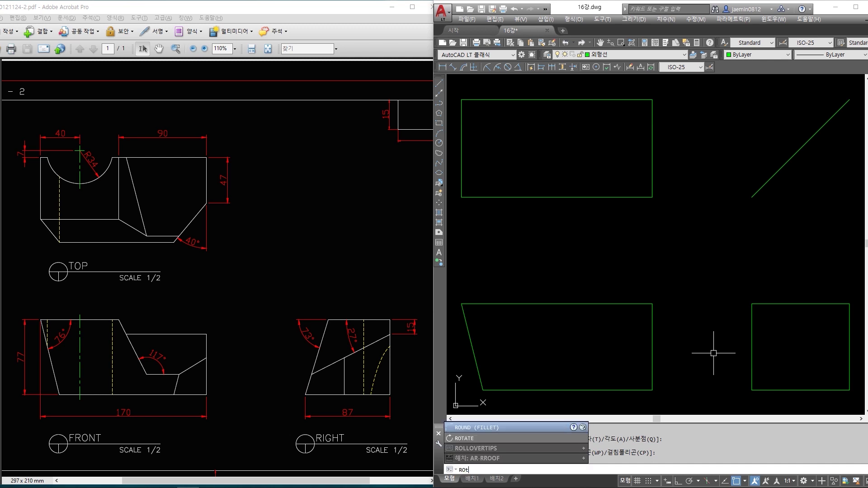
pyautogui.press('Return')
pyautogui.click(752, 353)
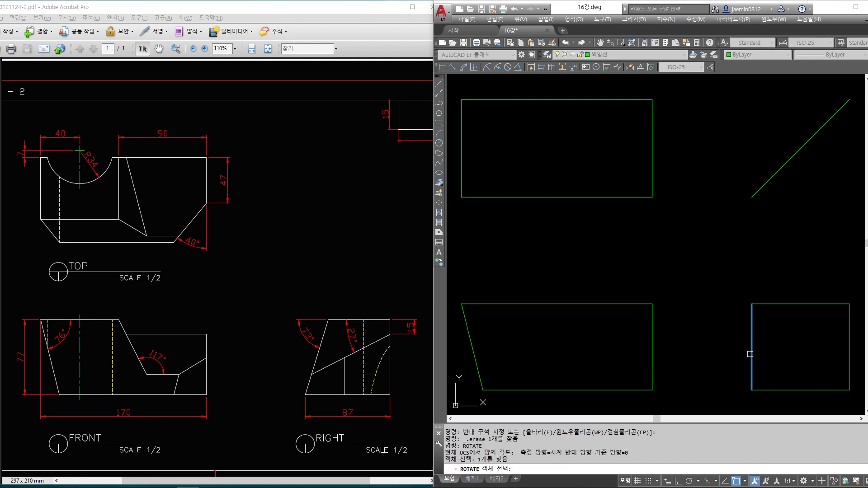
pyautogui.press('Return')
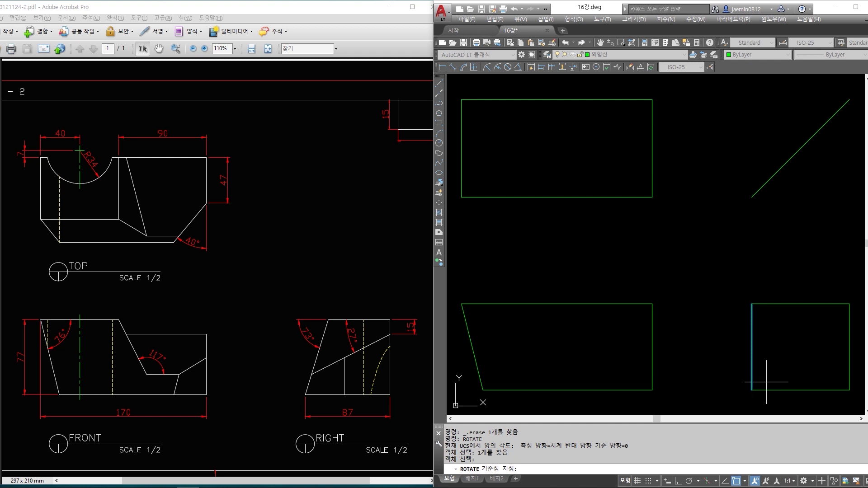
pyautogui.click(752, 390)
pyautogui.write('-17')
pyautogui.press('Return')
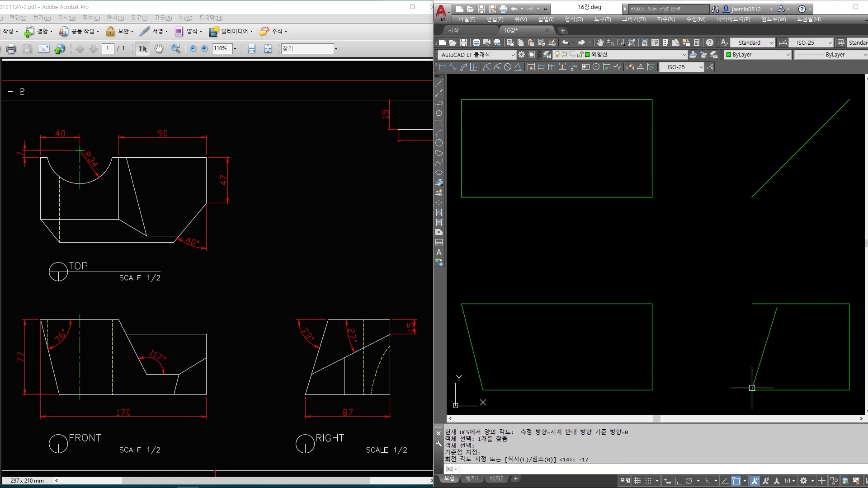
# Join the right view's slanted left edge to its top line using a zero-radius Fillet
pyautogui.write('f')
pyautogui.press('Return')
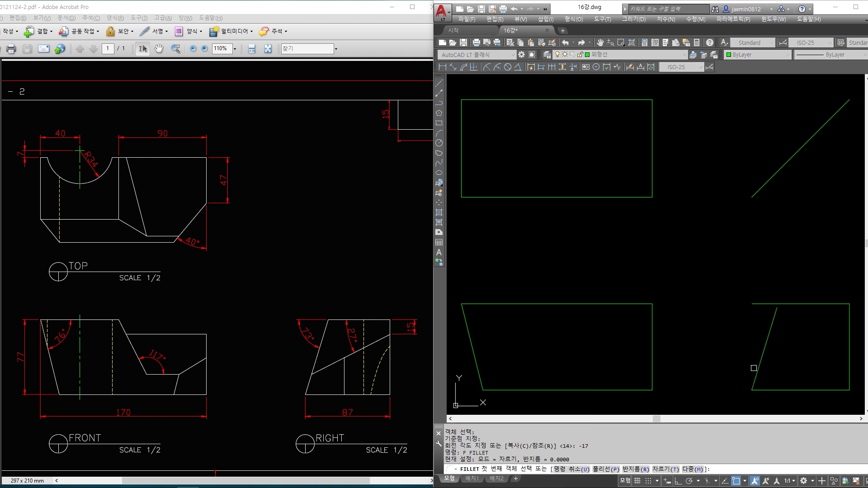
pyautogui.click(773, 318)
pyautogui.click(785, 305)
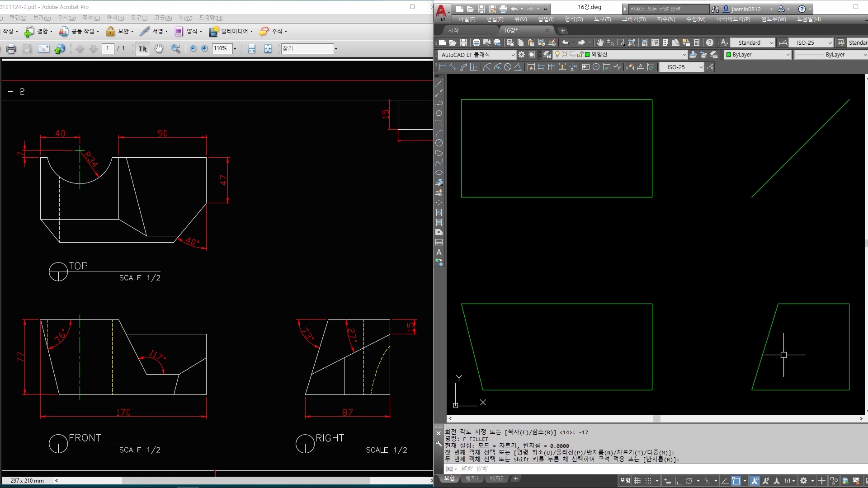
# Check the angle at the right view's upper left corner with an angular dimension outside the outline, and erase the dimension
pyautogui.click(519, 68)
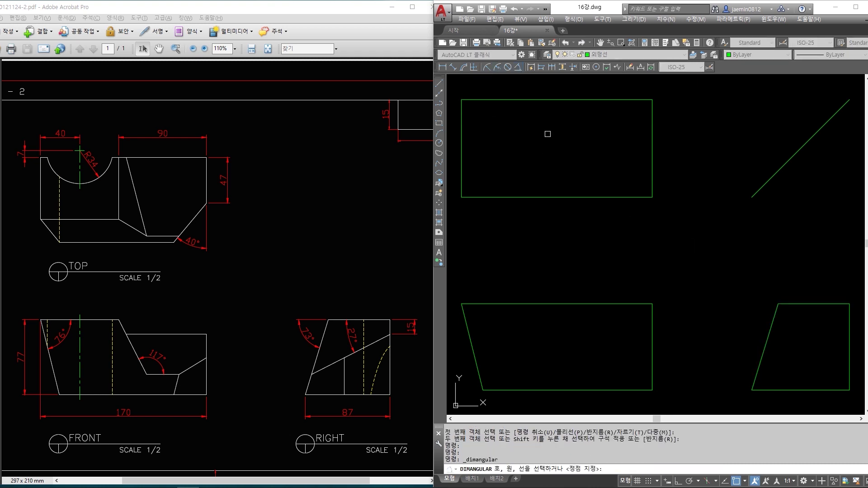
pyautogui.click(774, 320)
pyautogui.click(787, 304)
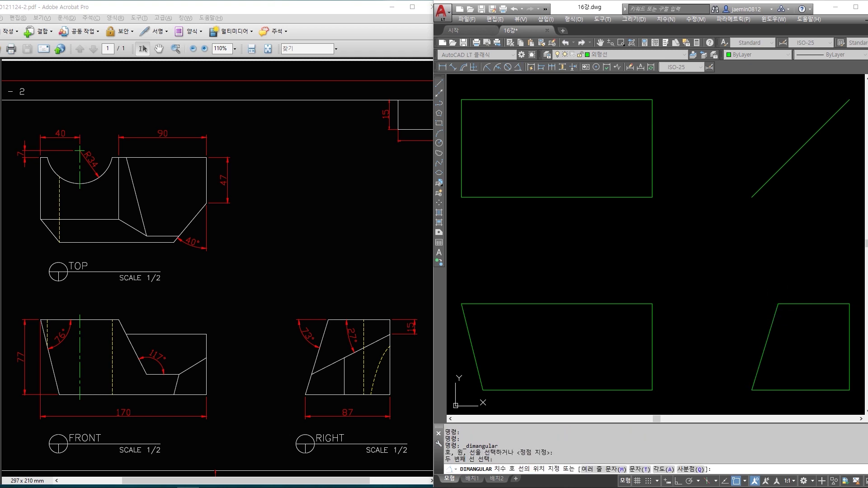
pyautogui.click(742, 320)
pyautogui.click(744, 332)
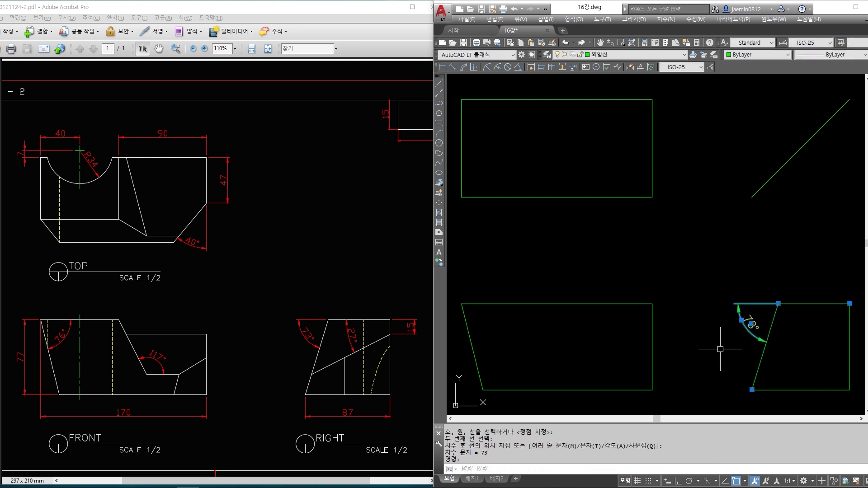
pyautogui.press('Delete')
# Check the right view's sloped line in the PDF reference, and offset the drawing's right view top line 15 downward
pyautogui.click(369, 358)
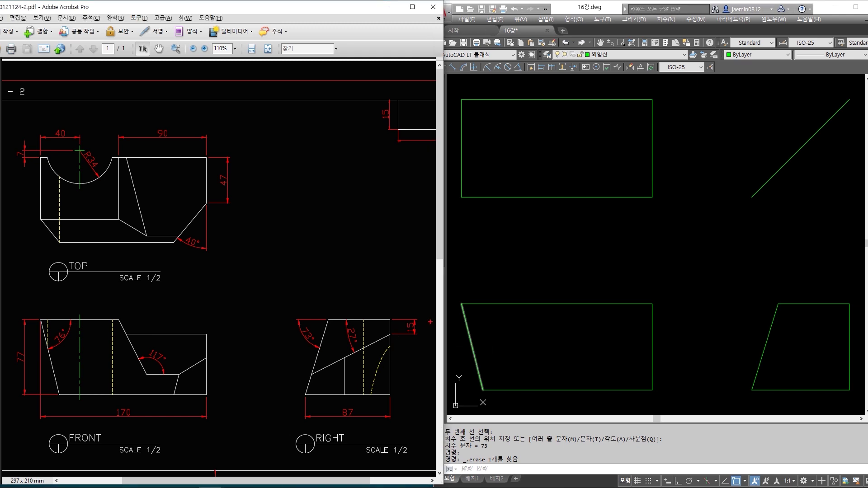
pyautogui.moveTo(403, 314); pyautogui.dragTo(420, 342)
pyautogui.moveTo(332, 319); pyautogui.dragTo(389, 320)
pyautogui.moveTo(340, 326); pyautogui.dragTo(363, 344)
pyautogui.press('Escape')
pyautogui.click(625, 328)
pyautogui.moveTo(773, 340); pyautogui.dragTo(700, 329, button='middle')
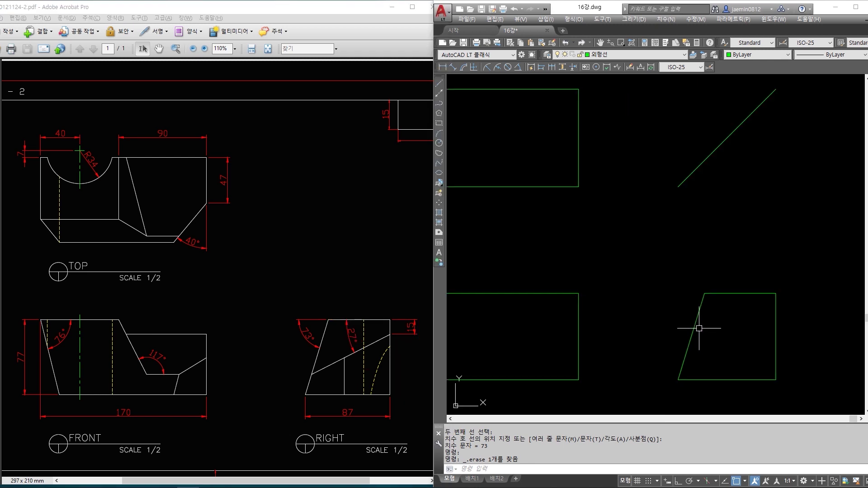
pyautogui.write('o')
pyautogui.press('Return')
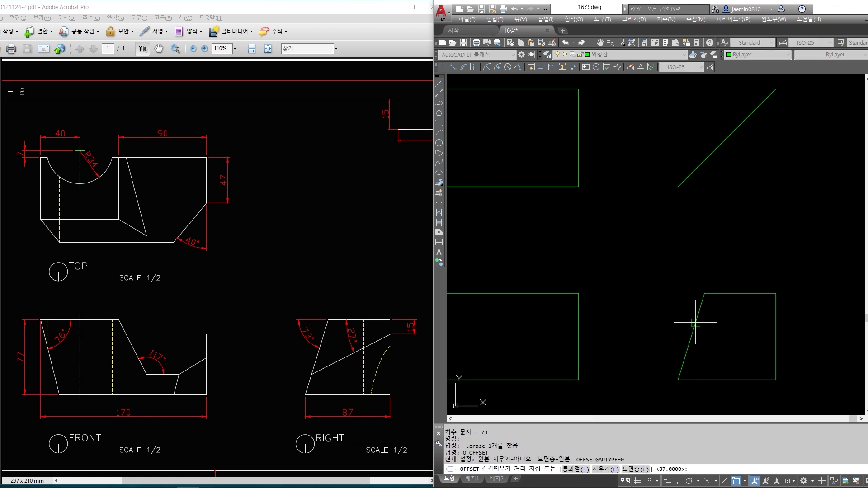
pyautogui.write('15')
pyautogui.press('Return')
pyautogui.click(735, 293)
pyautogui.click(738, 323)
pyautogui.press('Escape')
# Rotate the right view's offset line 27° about its right endpoint
pyautogui.write('ROT')
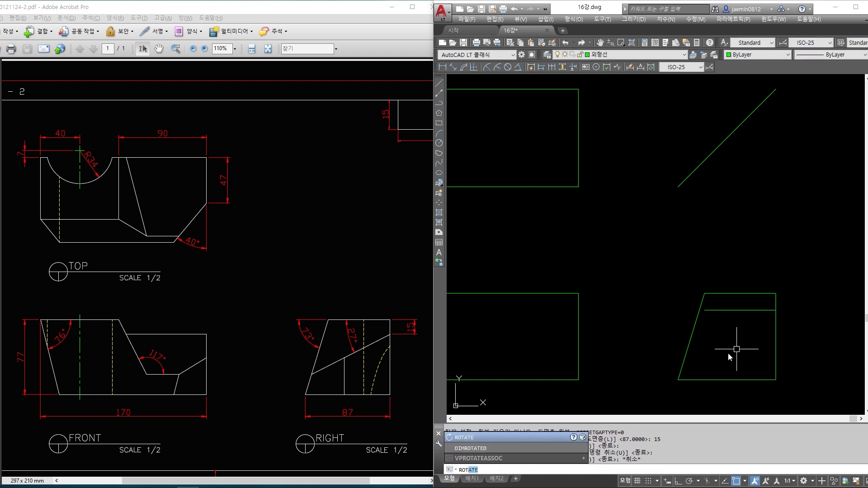
pyautogui.press('Return')
pyautogui.click(735, 310)
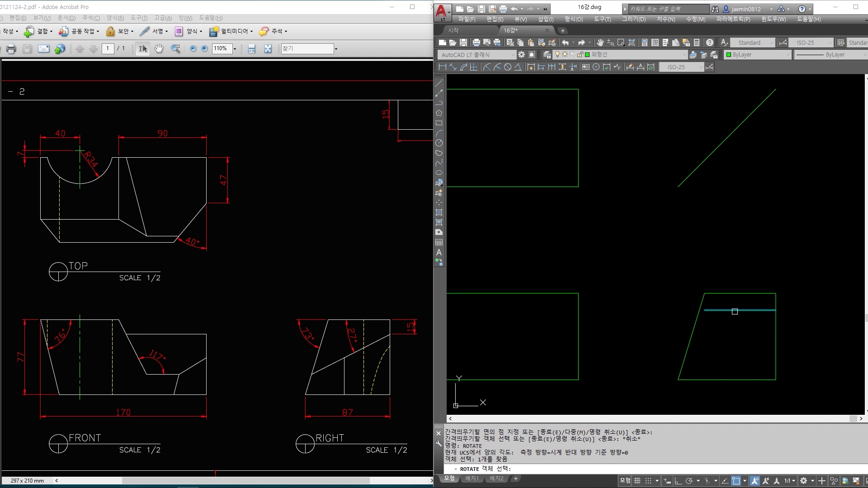
pyautogui.press('Return')
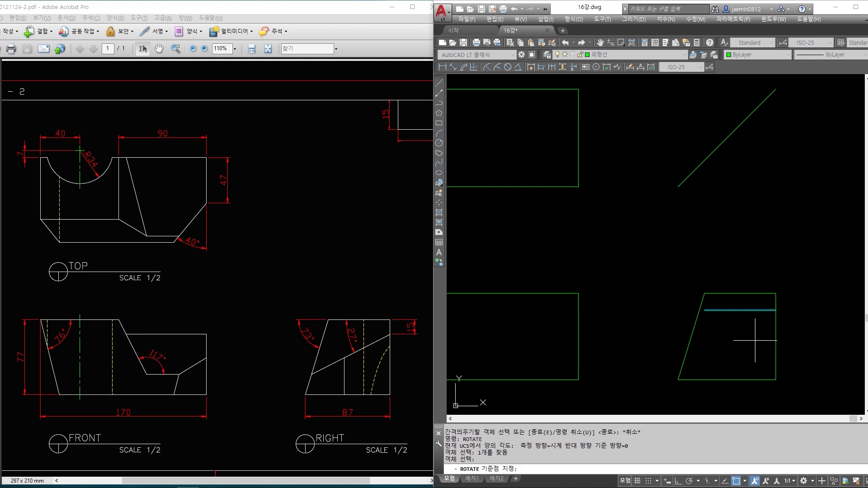
pyautogui.click(776, 310)
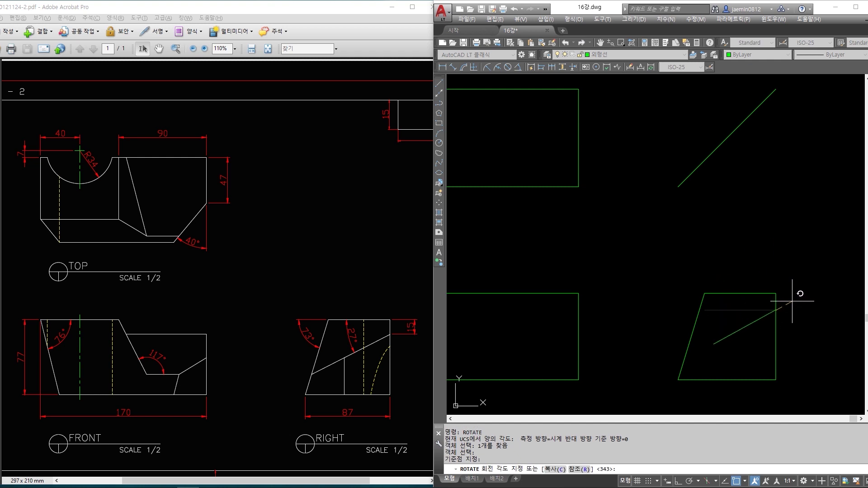
pyautogui.write('27')
pyautogui.press('Return')
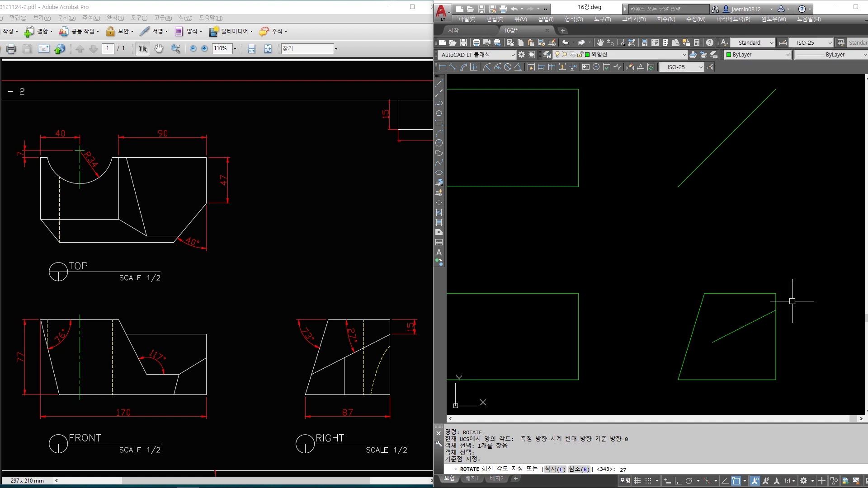
# Check the angle between the right view's top line and sloped inner line with an angular dimension, and erase the dimension
pyautogui.click(518, 66)
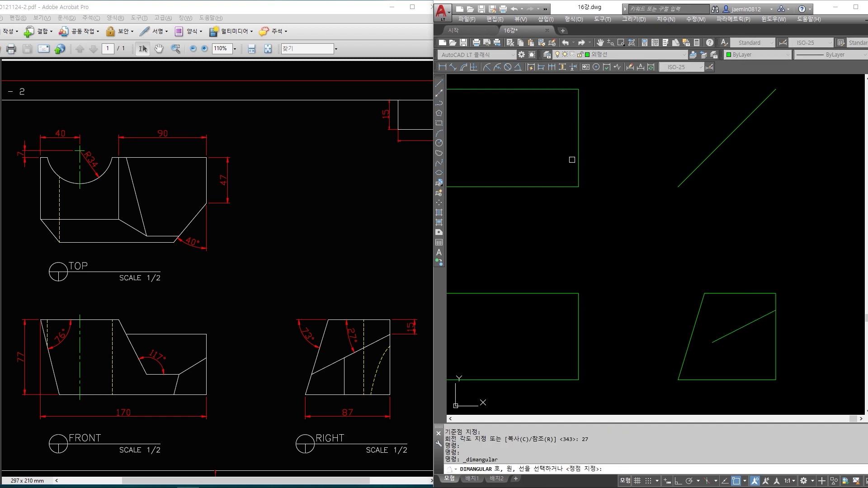
pyautogui.click(737, 295)
pyautogui.click(742, 322)
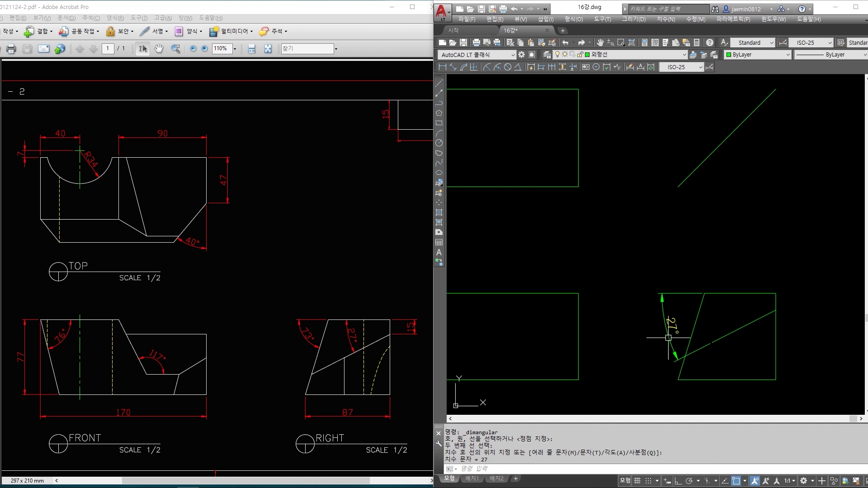
pyautogui.click(656, 349)
pyautogui.press('Delete')
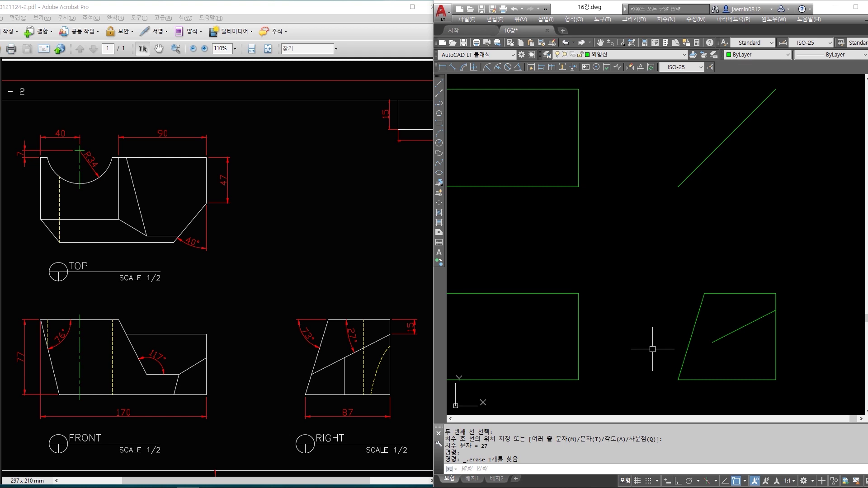
# Extend the right view's sloped inner line to the slanted left edge
pyautogui.write('ex')
pyautogui.press('Return')
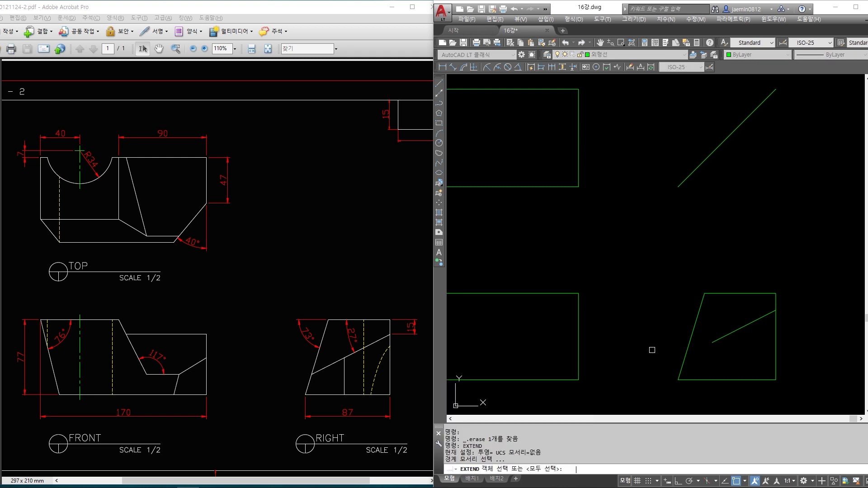
pyautogui.click(684, 358)
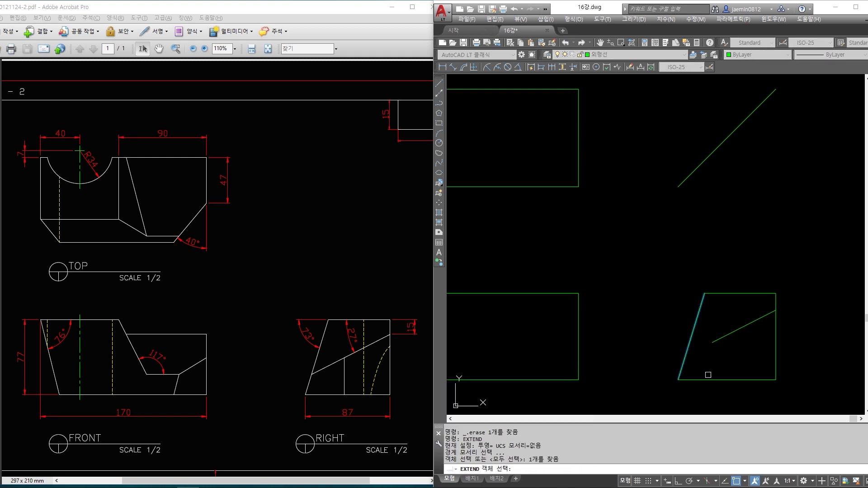
pyautogui.press('Return')
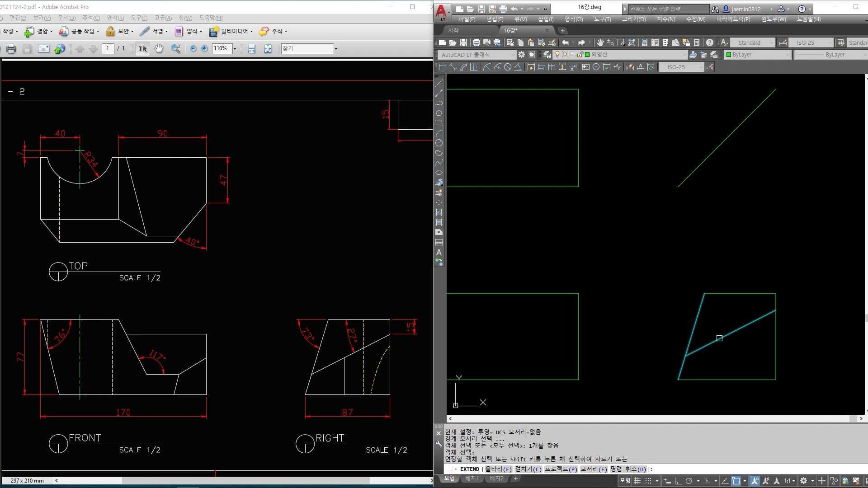
pyautogui.doubleClick(719, 339)
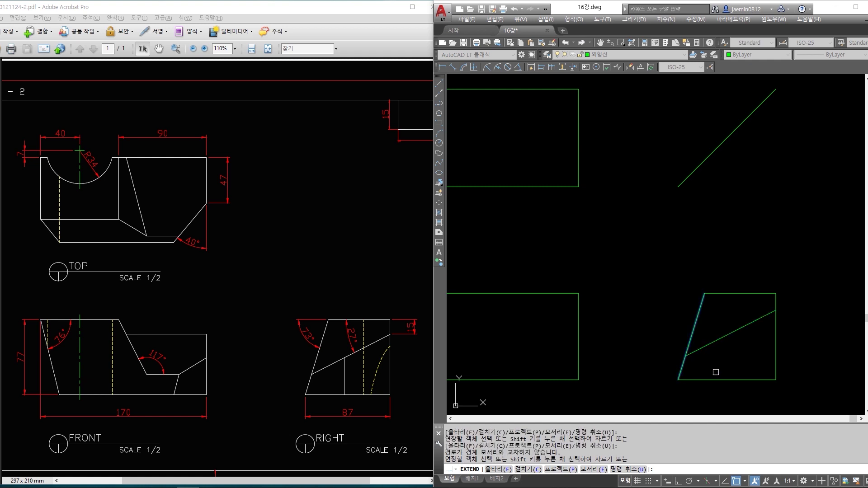
pyautogui.press('Escape')
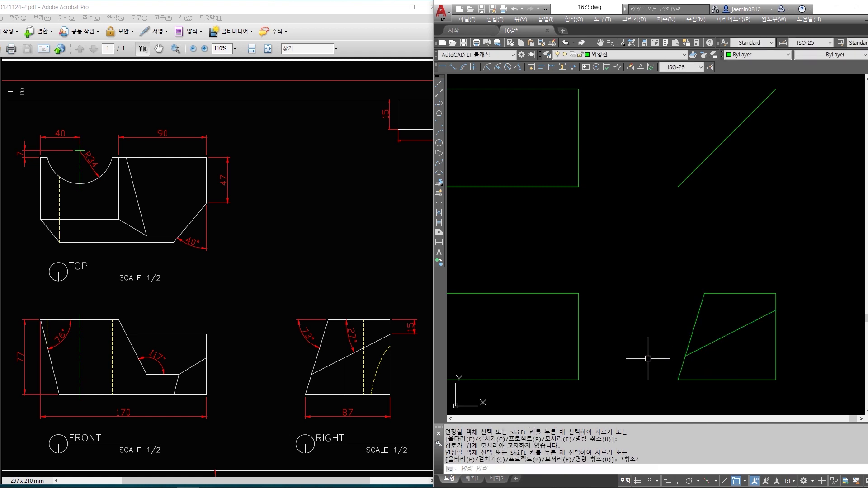
# Examine the top view's 47 dimension, 40° angled edge and arc dimensions in the PDF reference
pyautogui.scroll(-3, 648, 358)
pyautogui.moveTo(639, 355); pyautogui.dragTo(692, 353, button='middle')
pyautogui.scroll(2, 663, 329)
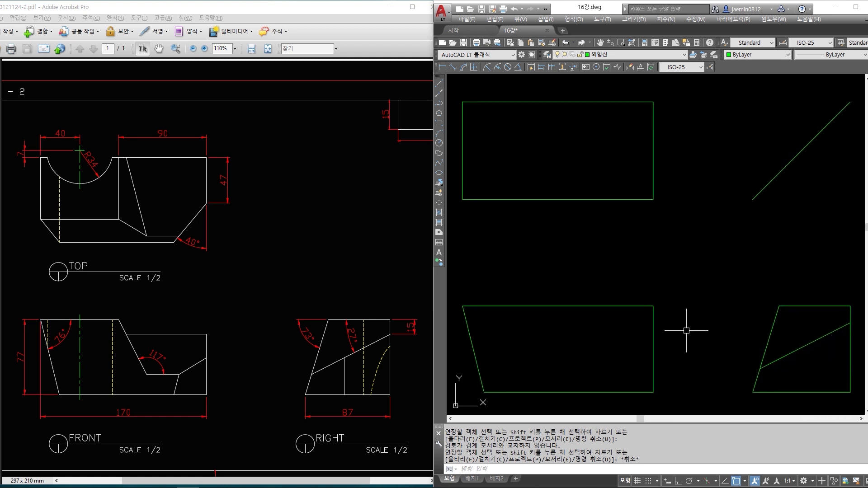
pyautogui.click(297, 210)
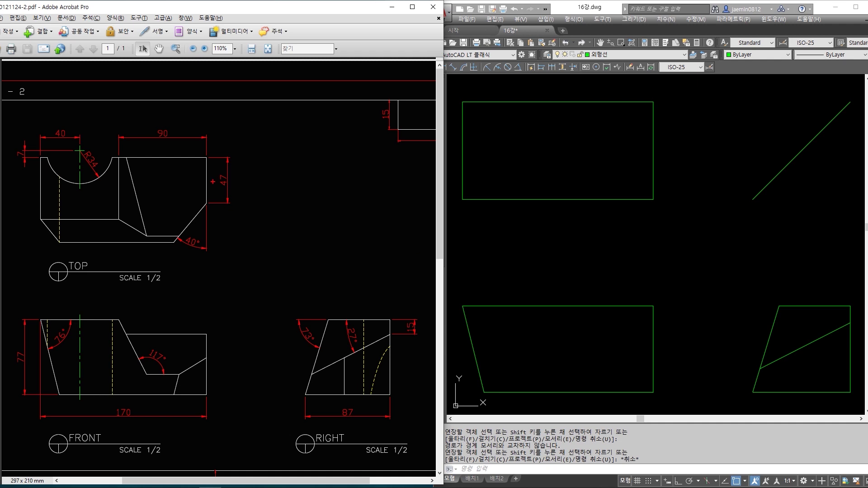
pyautogui.moveTo(215, 170); pyautogui.dragTo(238, 189)
pyautogui.moveTo(197, 225); pyautogui.dragTo(172, 243)
pyautogui.moveTo(14, 122)
pyautogui.mouseDown()
pyautogui.moveTo(83, 178)
pyautogui.moveTo(118, 193)
pyautogui.mouseUp()
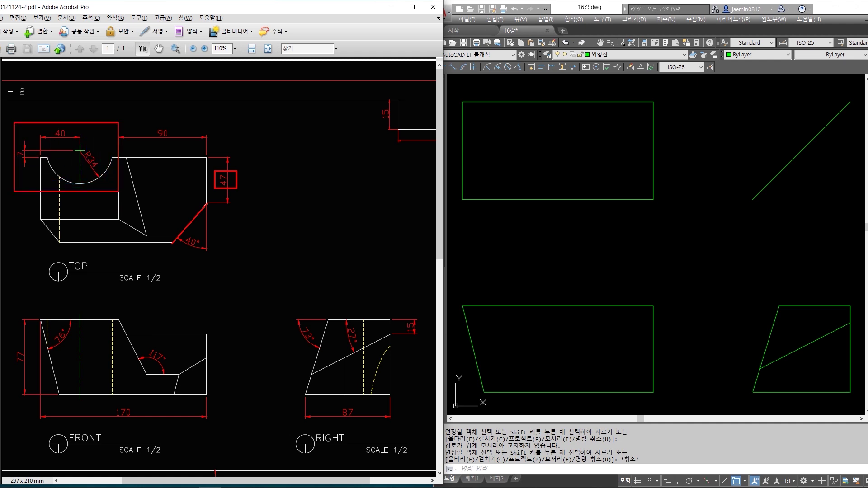
pyautogui.press('Escape')
pyautogui.click(572, 196)
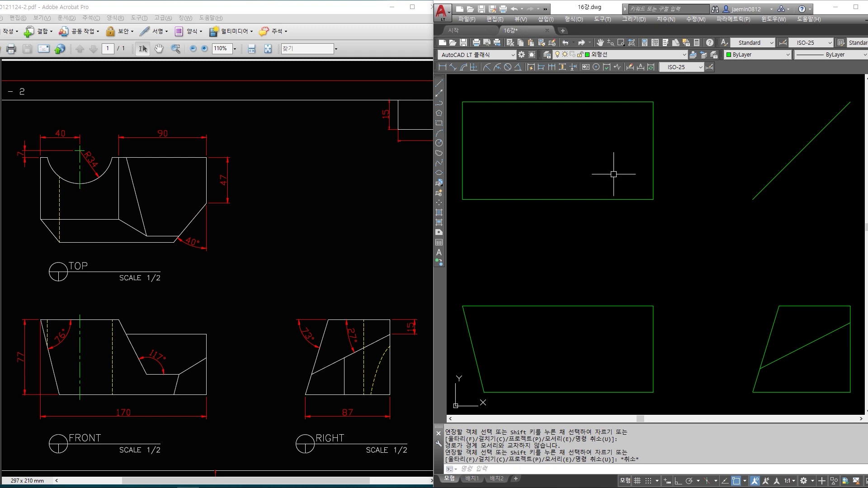
# Rotate a copy of the top view's right edge -40° about its upper endpoint
pyautogui.write('ROTATE')
pyautogui.press('Return')
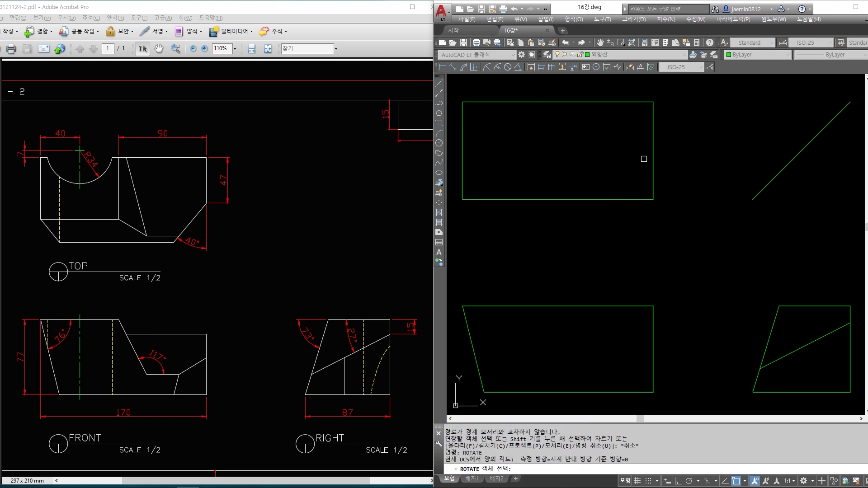
pyautogui.click(653, 143)
pyautogui.press('Return')
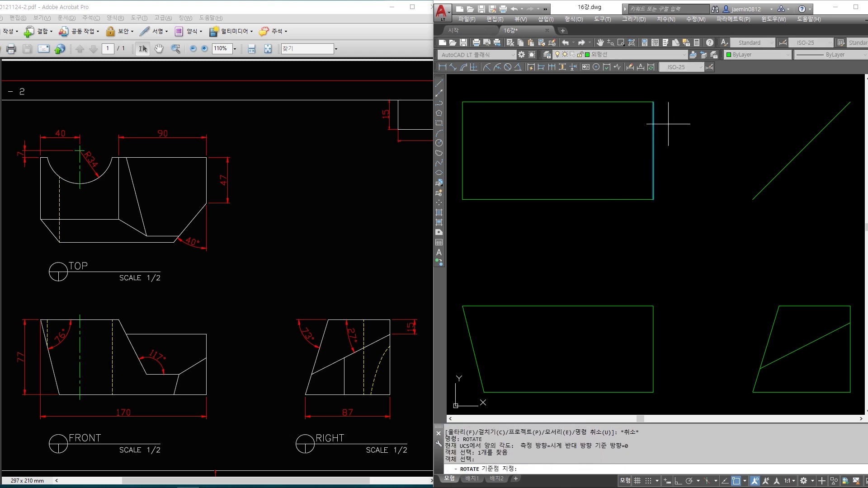
pyautogui.click(653, 102)
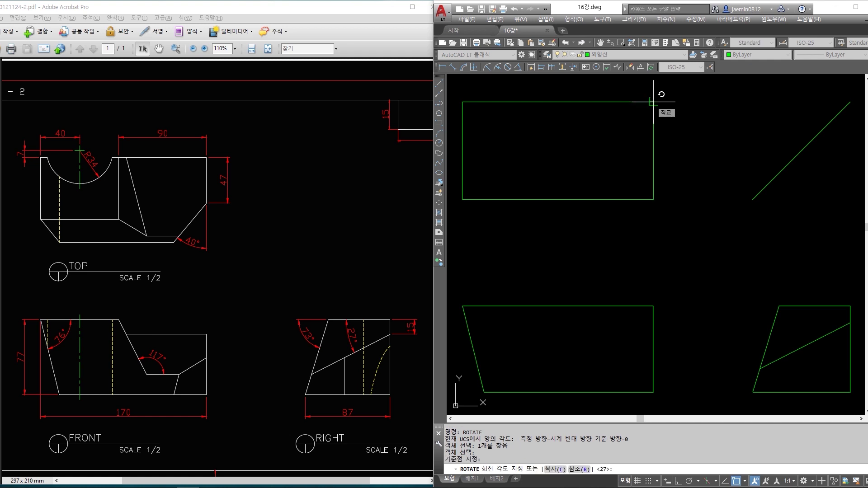
pyautogui.write('c')
pyautogui.press('Return')
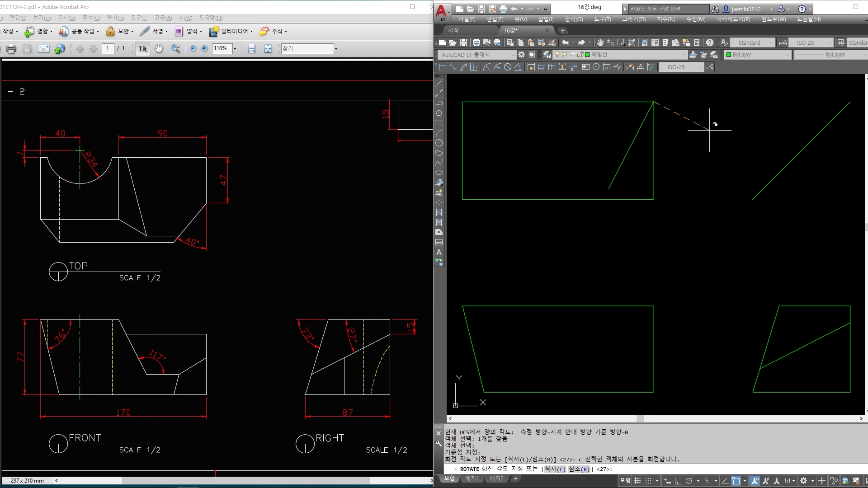
pyautogui.press('Return')
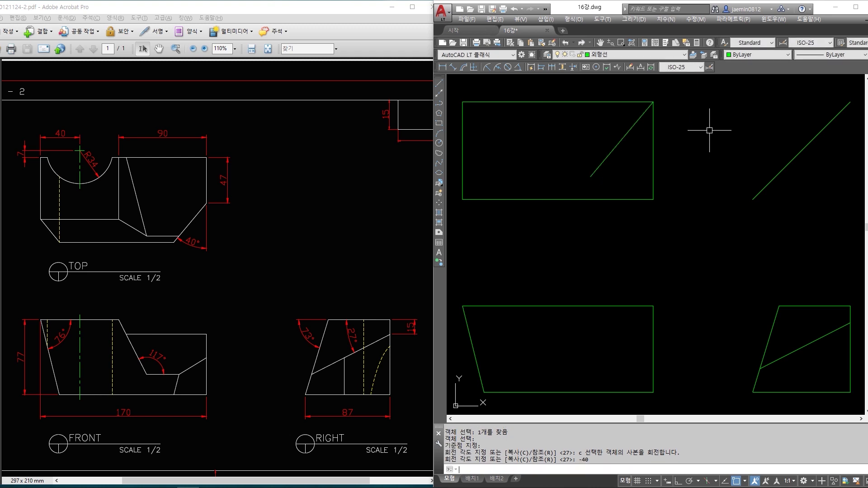
# Check the angle between the top view's angled line and right edge with an angular dimension, and erase the dimension
pyautogui.click(518, 67)
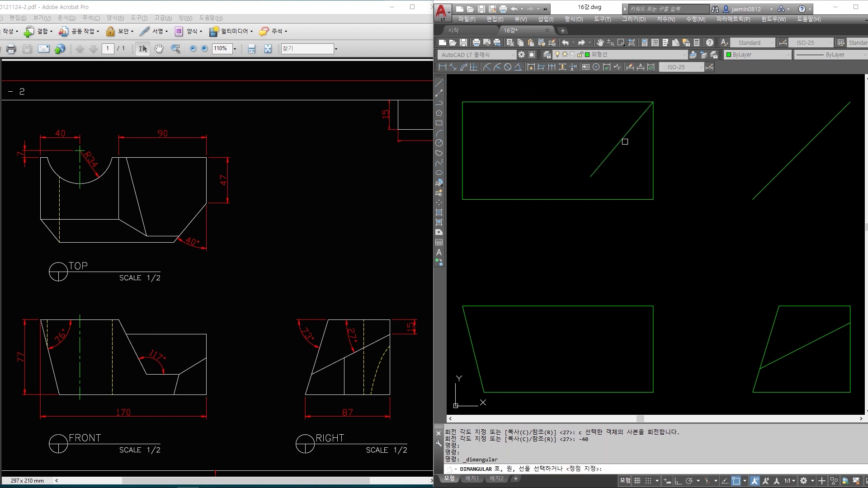
pyautogui.click(624, 140)
pyautogui.click(624, 139)
pyautogui.click(653, 143)
pyautogui.click(632, 153)
pyautogui.click(626, 156)
pyautogui.press('Delete')
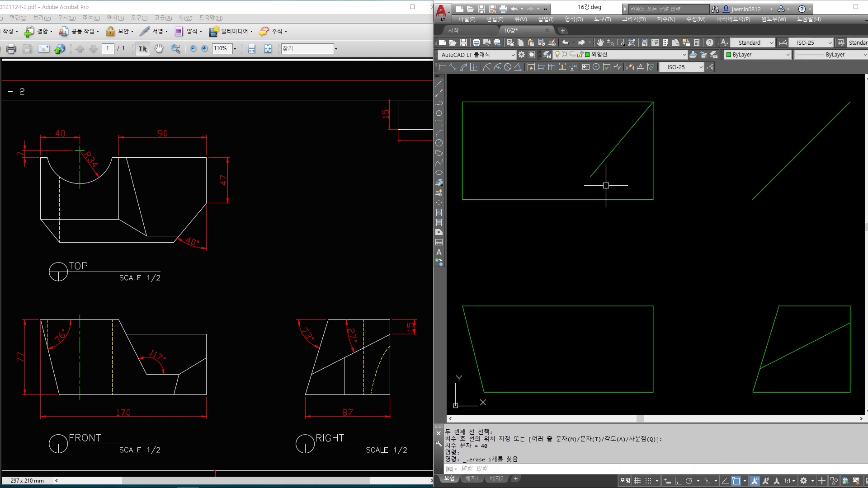
# Move the top view's angled line 47 straight down with ortho mode on
pyautogui.write('M')
pyautogui.press('Return')
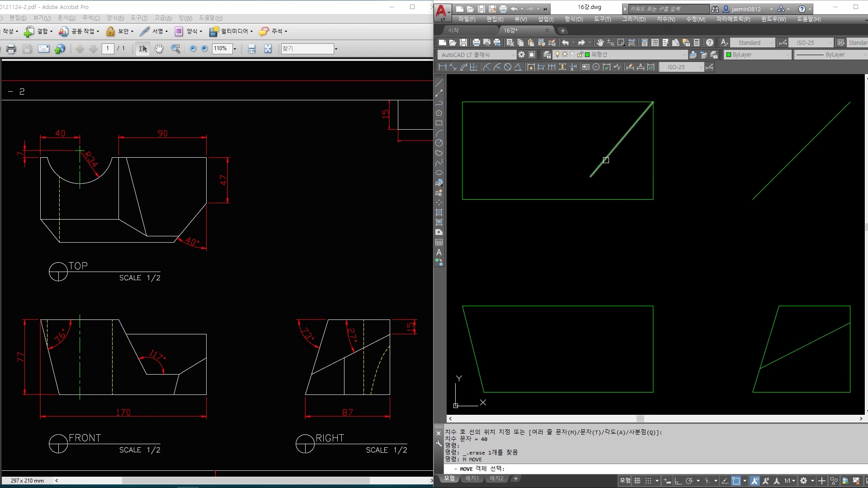
pyautogui.click(606, 160)
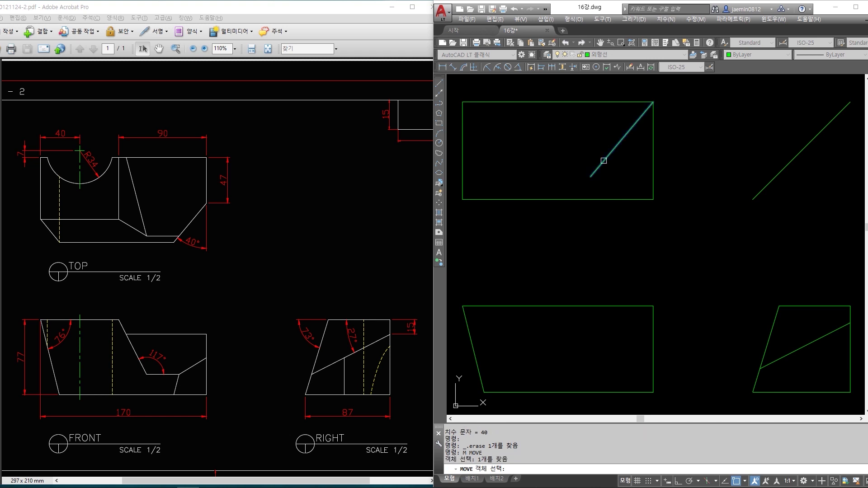
pyautogui.press('Return')
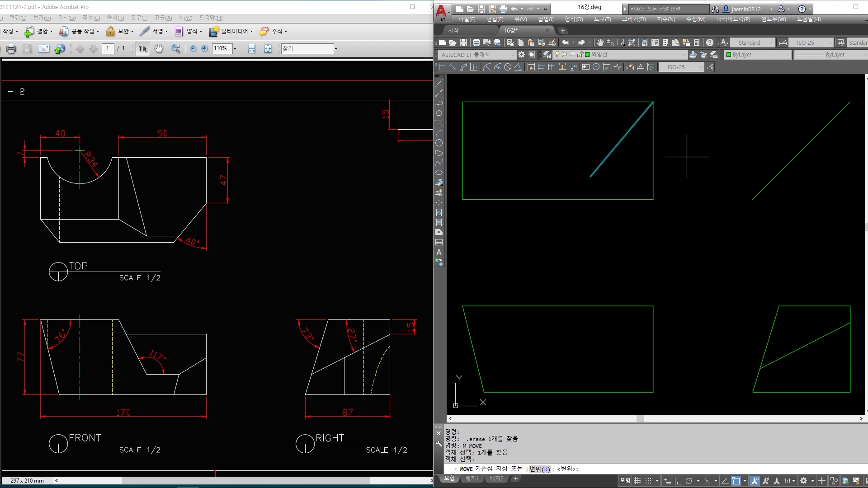
pyautogui.click(687, 157)
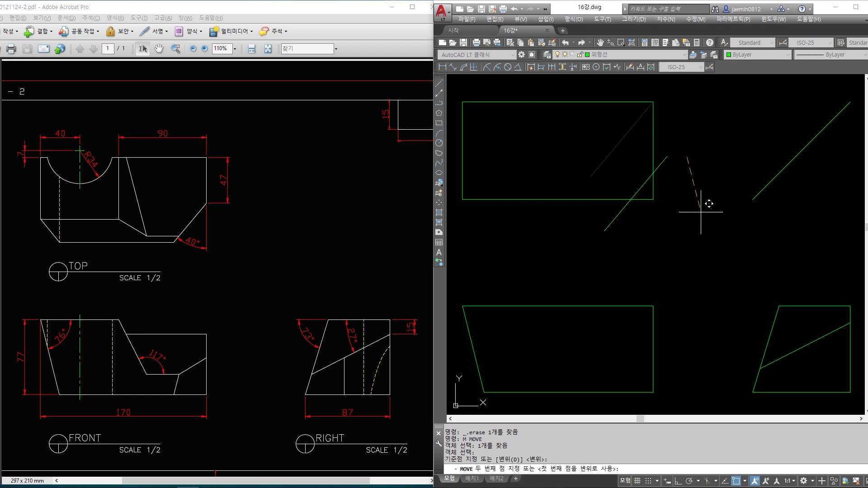
pyautogui.press('F8')
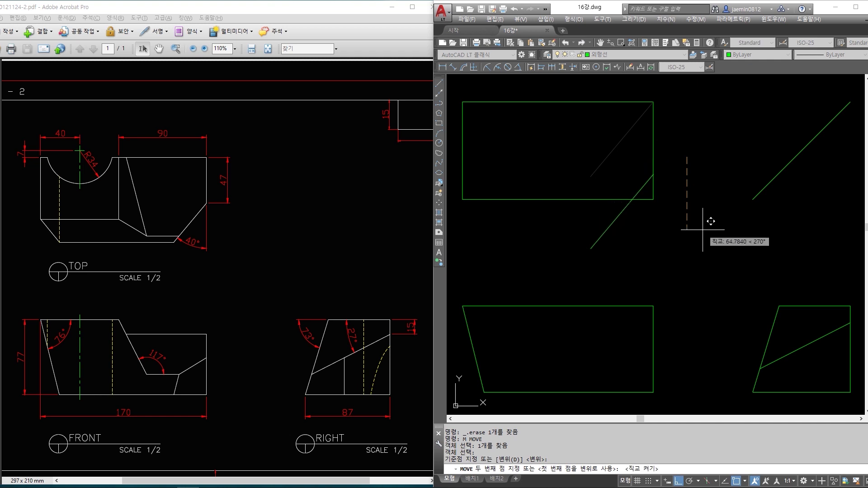
pyautogui.write('47')
pyautogui.press('Return')
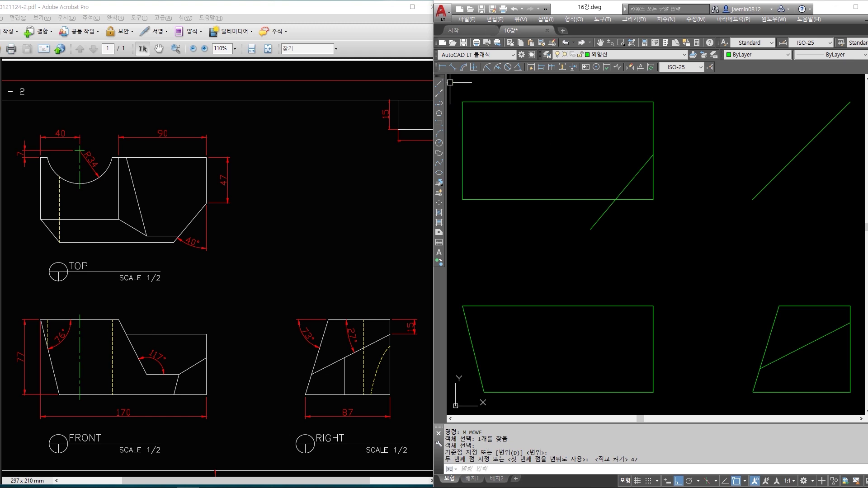
# Check the distance from the top view's upper right corner to the angled line with a linear dimension, and erase the dimension
pyautogui.click(442, 67)
pyautogui.click(651, 157)
pyautogui.click(653, 102)
pyautogui.click(688, 124)
pyautogui.click(699, 177)
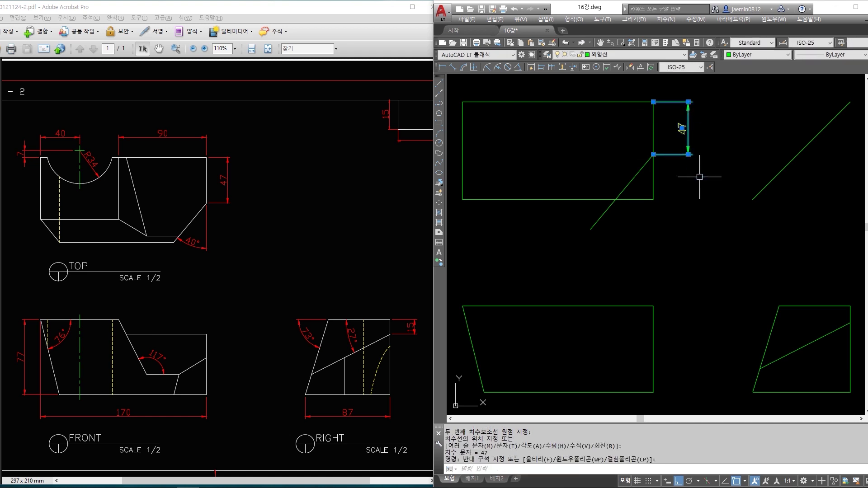
pyautogui.press('Escape')
pyautogui.click(677, 145)
pyautogui.press('Delete')
# Fillet the top view's angled line with the right edge and the bottom edge at radius 0 to form the chamfered corner
pyautogui.write('f')
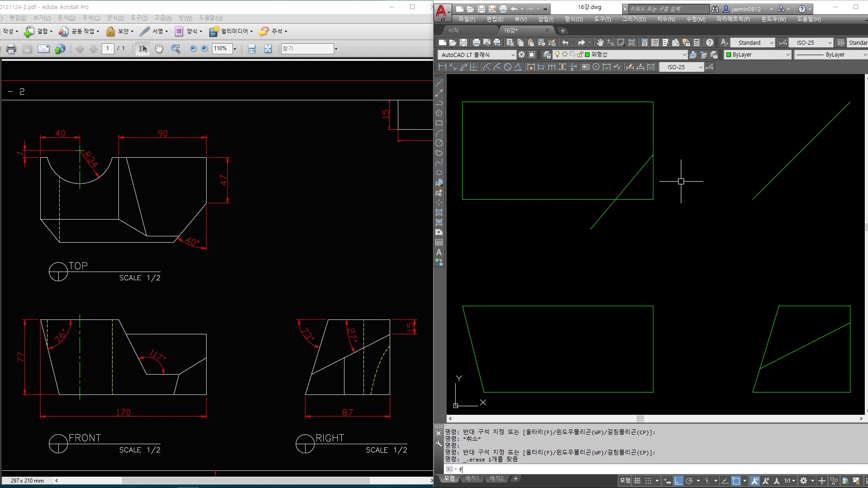
pyautogui.press('Return')
pyautogui.click(638, 176)
pyautogui.click(652, 147)
pyautogui.press('space')
pyautogui.click(628, 185)
pyautogui.click(604, 198)
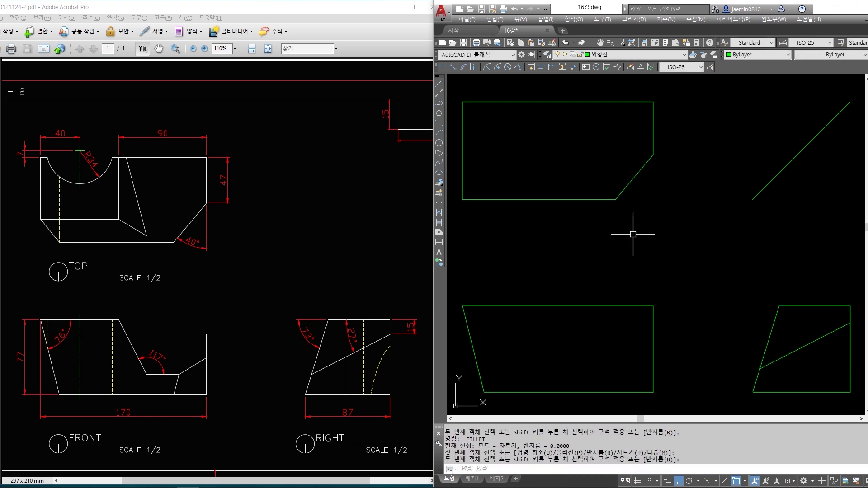
# Examine the dimensions that locate and size the circular notch in the PDF's top view
pyautogui.moveTo(633, 234); pyautogui.dragTo(691, 266, button='middle')
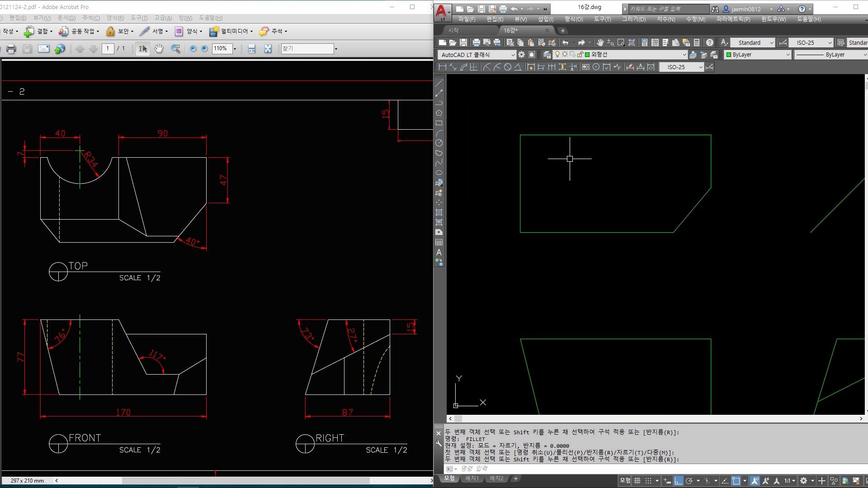
pyautogui.click(122, 216)
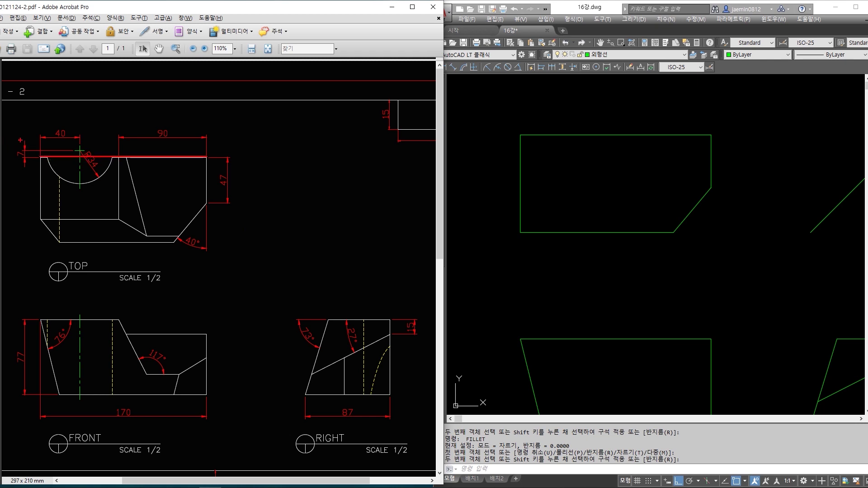
pyautogui.moveTo(15, 137); pyautogui.dragTo(40, 220)
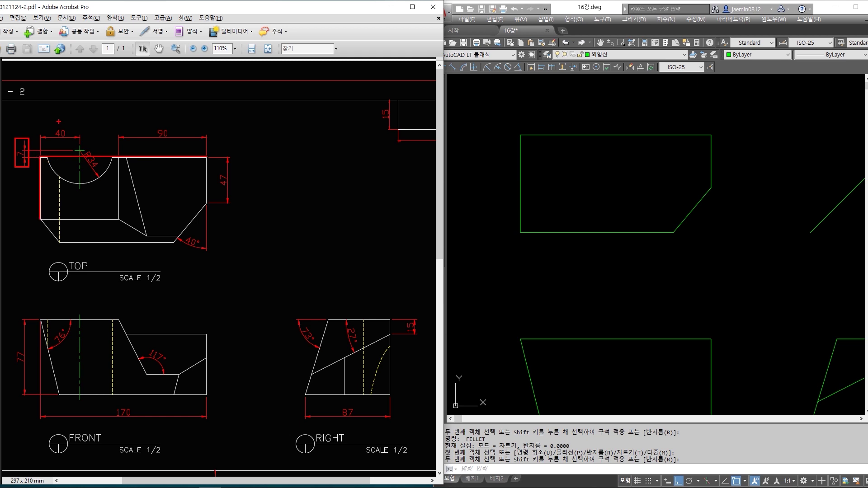
pyautogui.moveTo(50, 123); pyautogui.dragTo(69, 143)
pyautogui.hotkey('ctrl', 'z')
pyautogui.hotkey('ctrl', 'z')
pyautogui.hotkey('ctrl', 'z')
pyautogui.hotkey('ctrl', 'z')
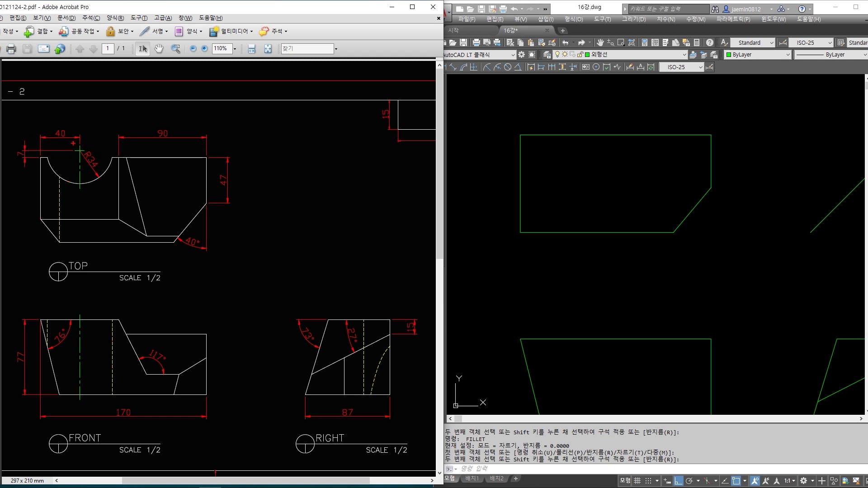
pyautogui.moveTo(73, 144); pyautogui.dragTo(102, 174)
pyautogui.press('Escape')
pyautogui.click(606, 178)
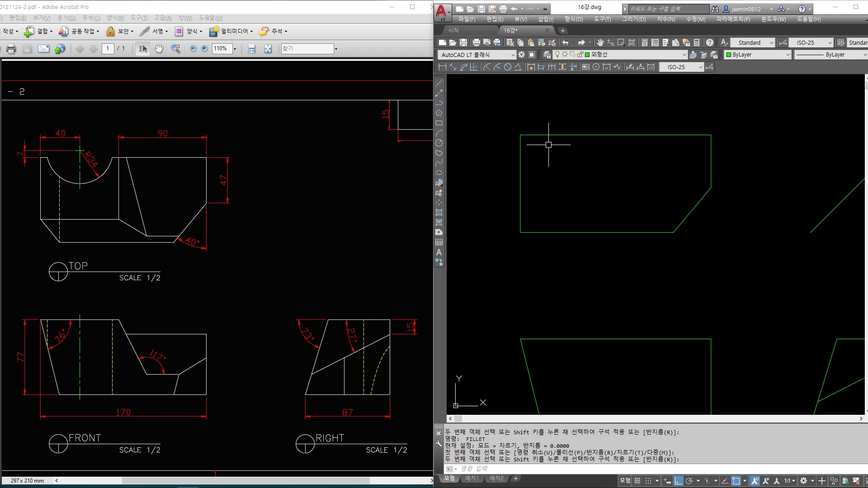
pyautogui.click(547, 122)
pyautogui.click(507, 163)
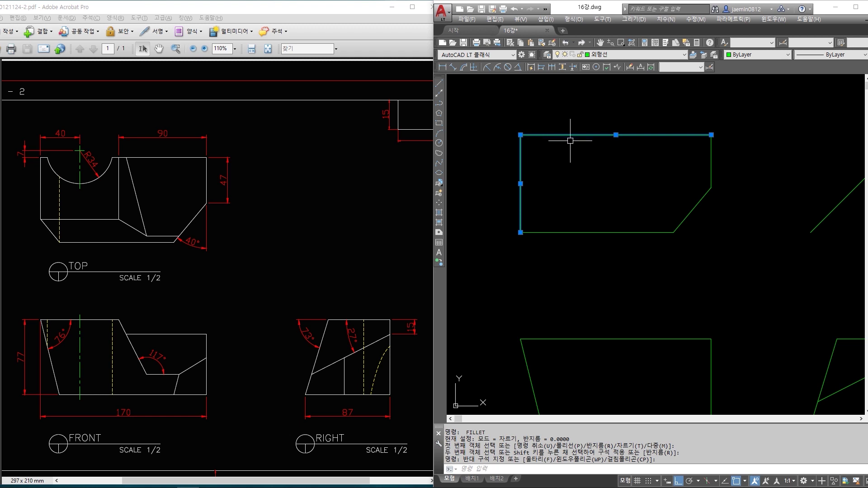
pyautogui.press('Escape')
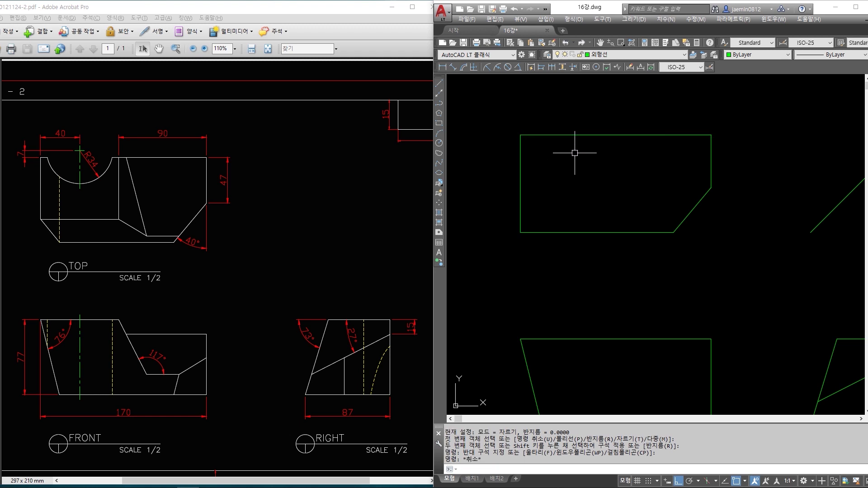
# Draw a circle of radius 34 centred on the top view's upper left corner
pyautogui.write('c')
pyautogui.press('Return')
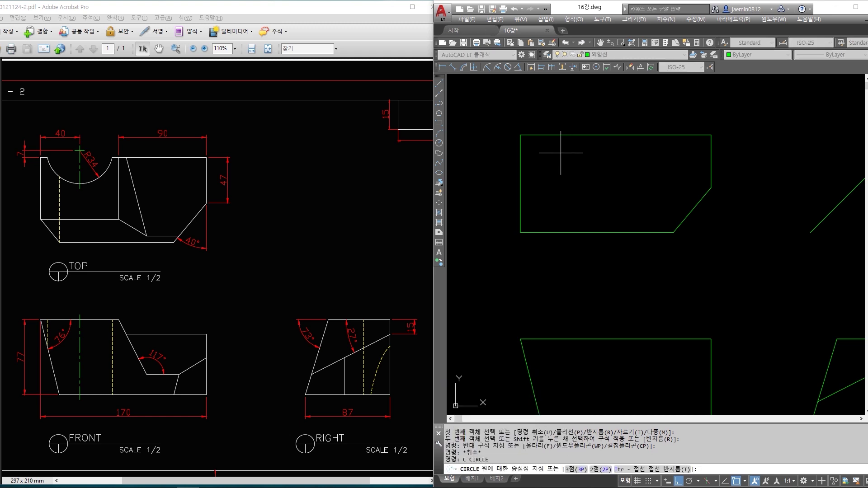
pyautogui.click(520, 134)
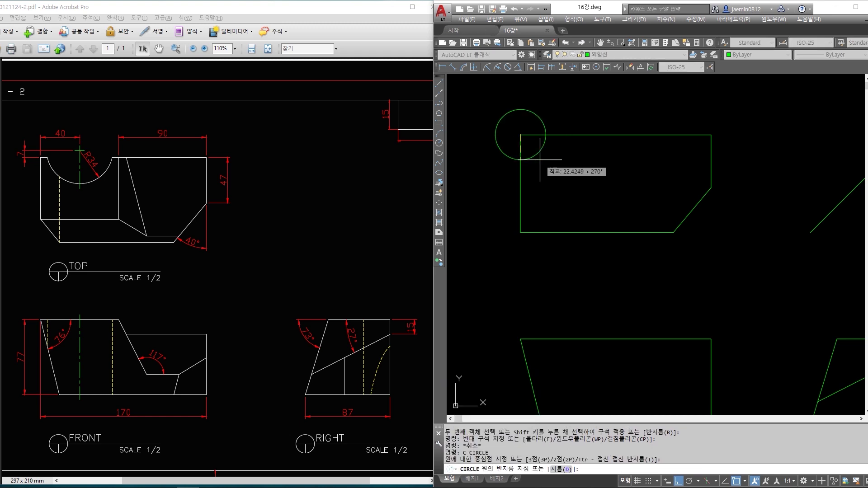
pyautogui.write('34')
pyautogui.press('Return')
# Move the circle 40 horizontally to the right along the top view's upper edge
pyautogui.write('m')
pyautogui.press('Return')
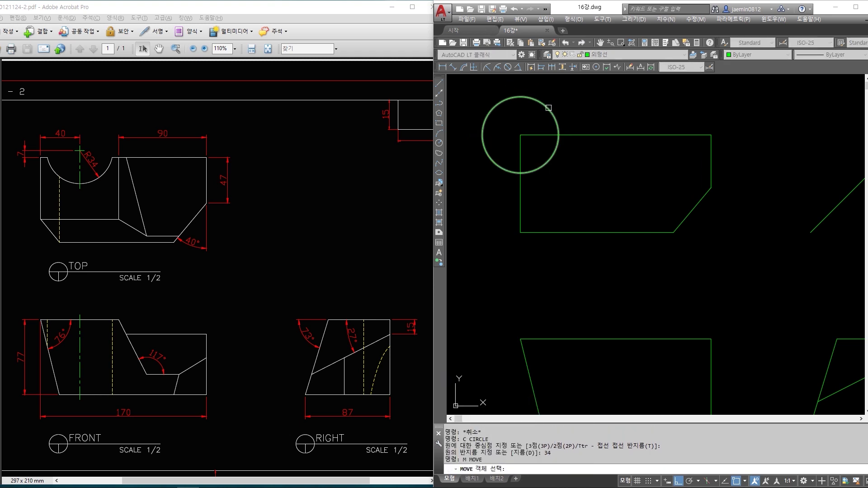
pyautogui.click(548, 108)
pyautogui.press('Return')
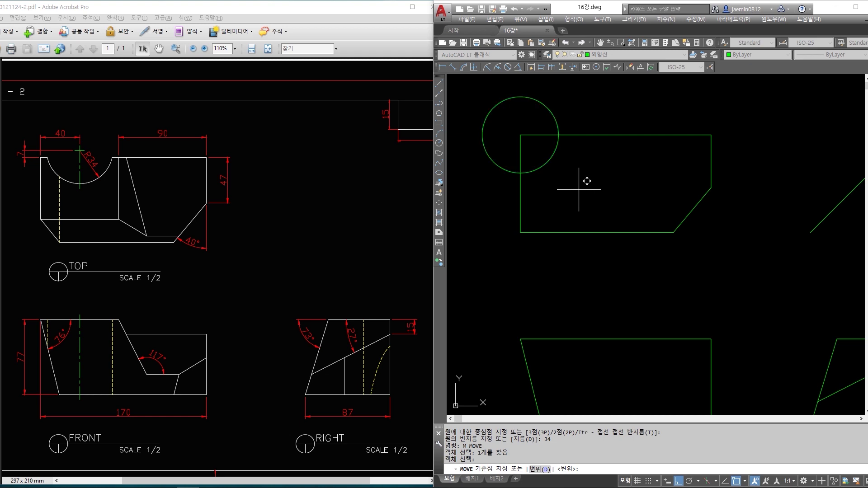
pyautogui.click(579, 189)
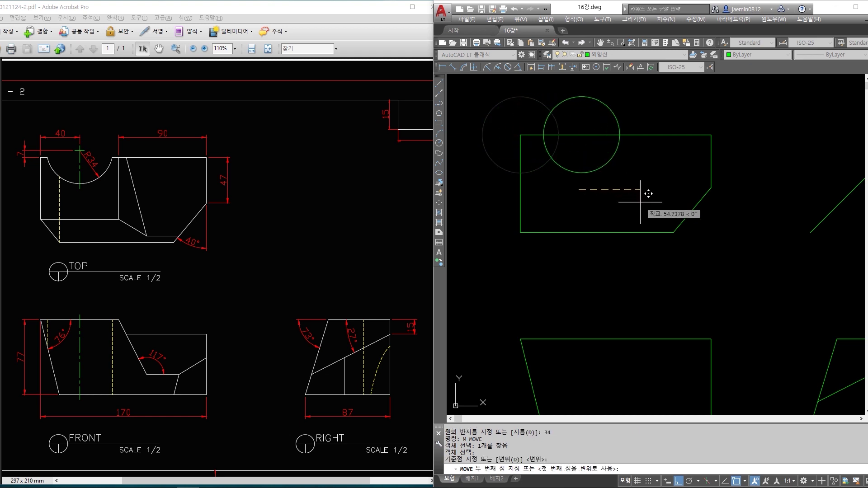
pyautogui.write('40')
pyautogui.press('Return')
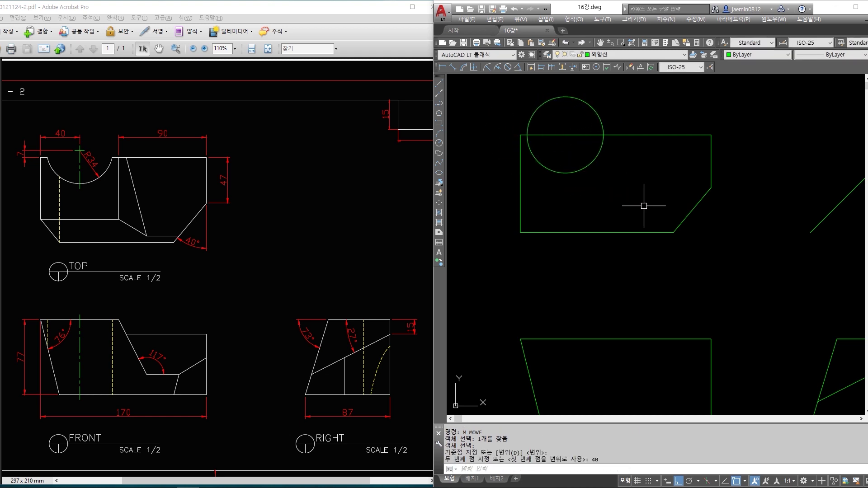
# Move the circle 7 straight up from the top view's upper edge
pyautogui.write('m')
pyautogui.press('Return')
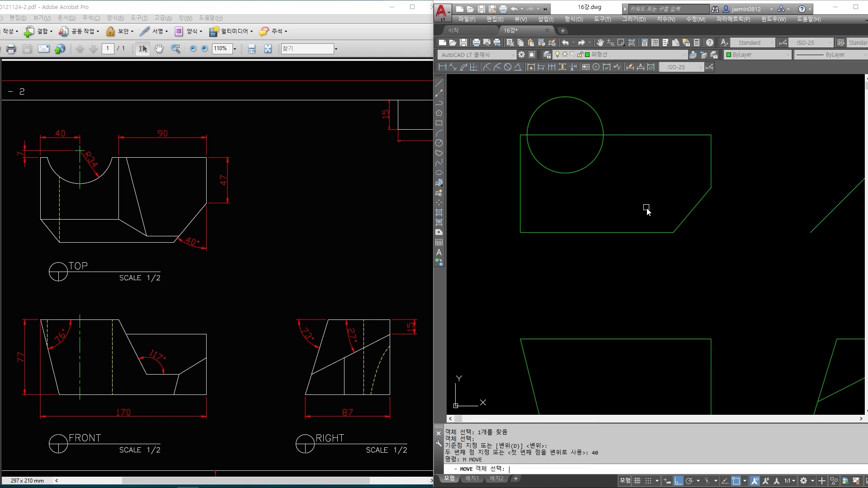
pyautogui.click(596, 165)
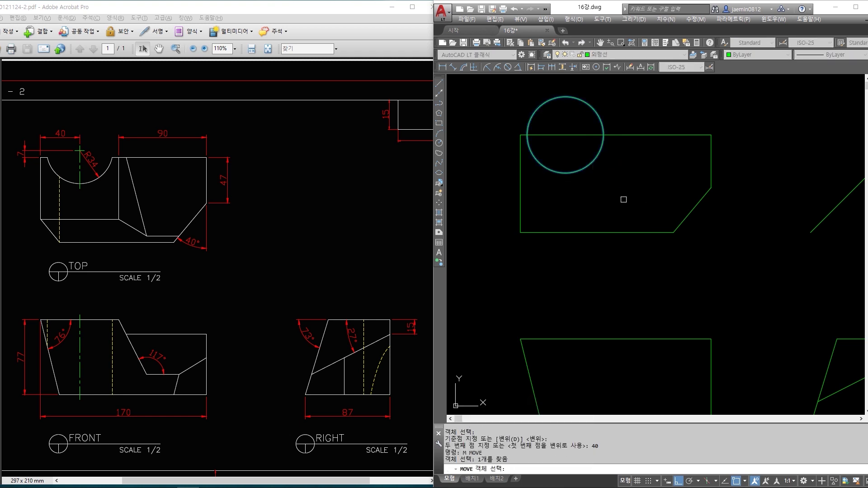
pyautogui.press('Return')
pyautogui.click(627, 180)
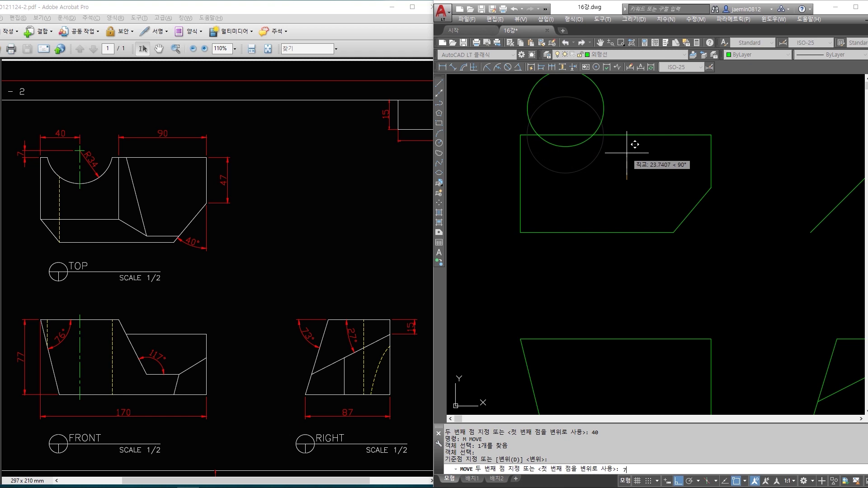
pyautogui.press('Return')
# Check the circle centre's vertical and horizontal distances from the top view's upper left corner with two linear dimensions
pyautogui.moveTo(626, 145); pyautogui.dragTo(616, 188, button='middle')
pyautogui.press('Escape')
pyautogui.write('aa')
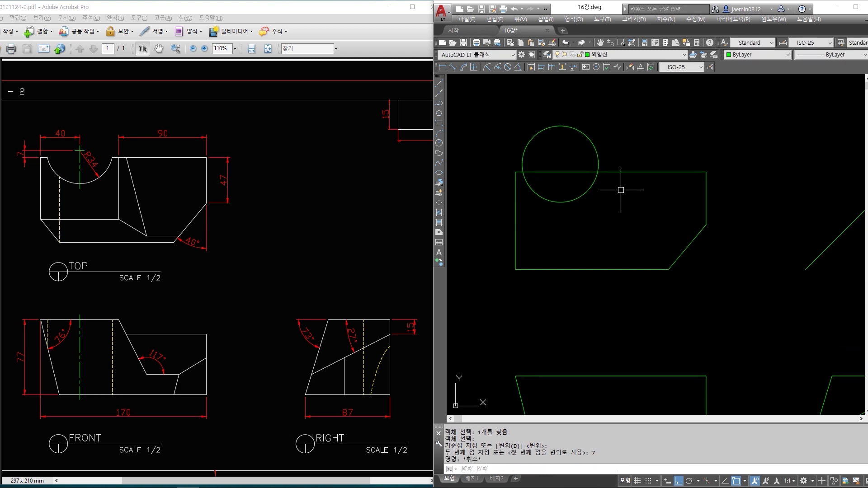
pyautogui.press('Return')
pyautogui.click(560, 163)
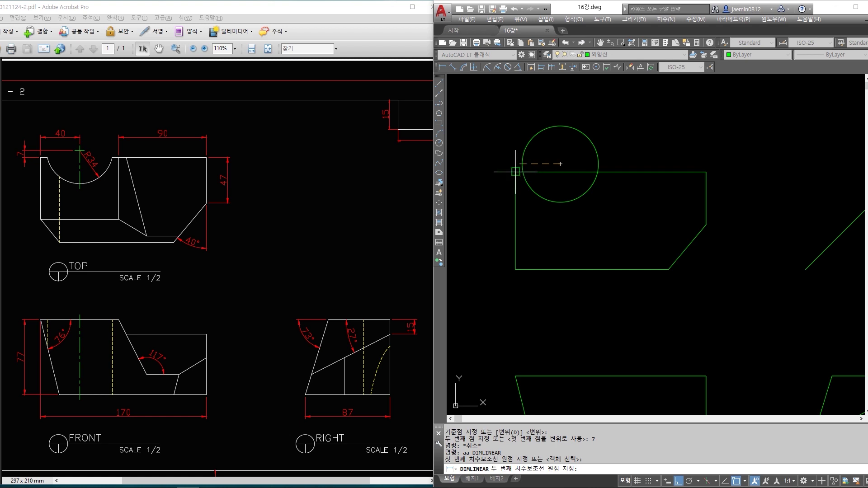
pyautogui.click(516, 172)
pyautogui.click(490, 174)
pyautogui.press('Escape')
pyautogui.write('aa')
pyautogui.press('Return')
pyautogui.click(561, 164)
pyautogui.click(516, 172)
pyautogui.click(513, 111)
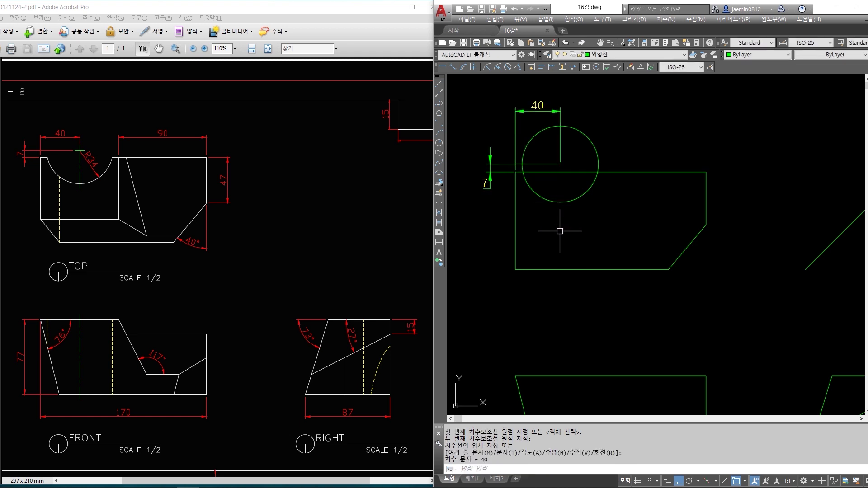
# Erase the two check dimensions between the circle's centre and the top view's corner
pyautogui.press('Escape')
pyautogui.press('e')
pyautogui.press('Return')
pyautogui.click(591, 97)
pyautogui.click(531, 109)
pyautogui.press('Return')
pyautogui.click(499, 140)
pyautogui.click(486, 172)
pyautogui.press('Return')
pyautogui.press('Escape')
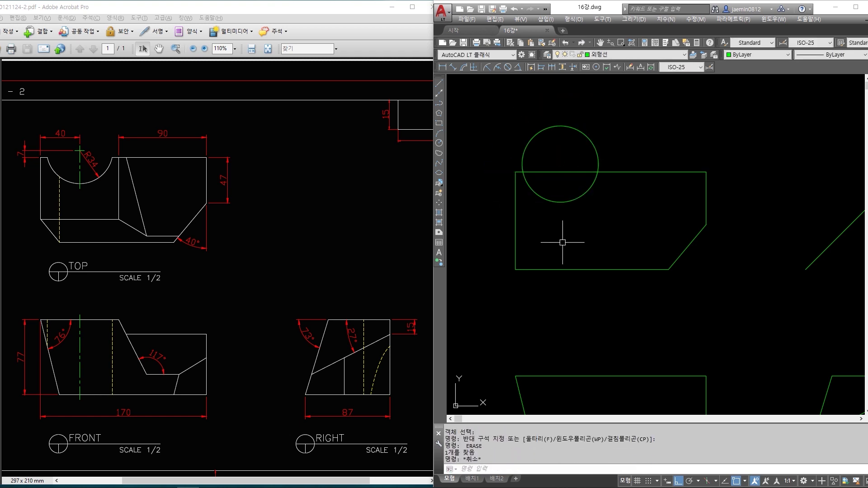
# Override the ISO-25 dimension style so that dimension text is aligned with the dimension line
pyautogui.write('d')
pyautogui.press('Return')
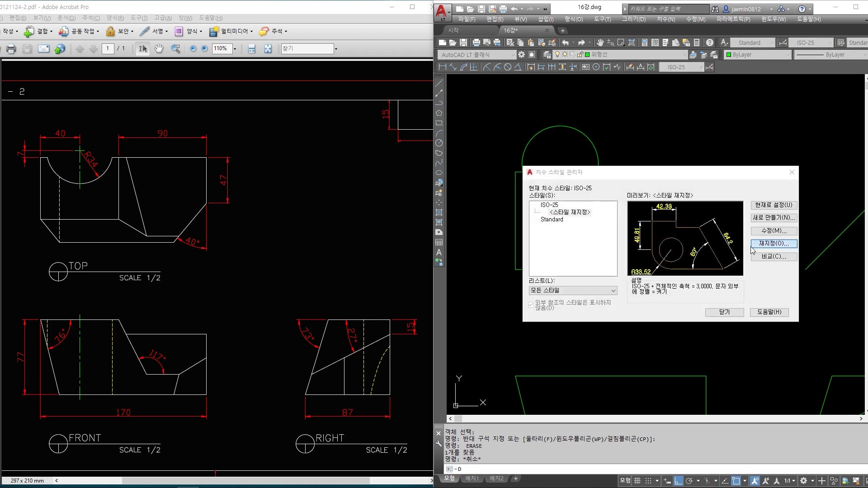
pyautogui.click(774, 245)
pyautogui.click(549, 158)
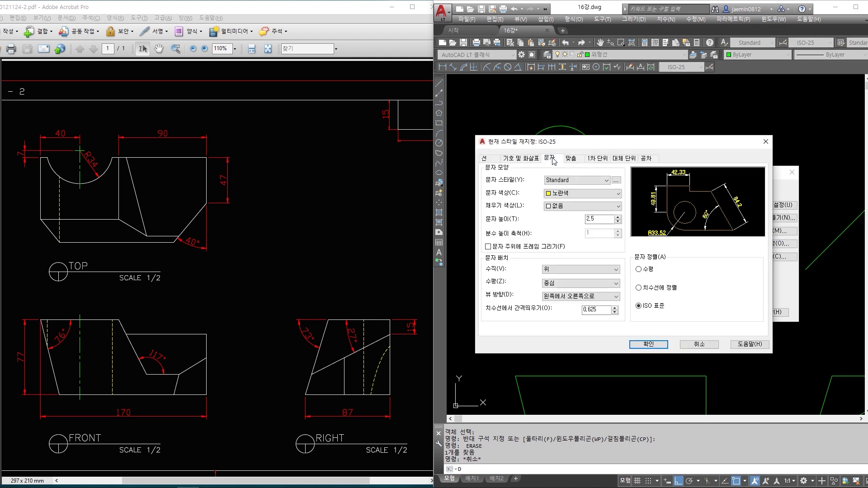
pyautogui.click(639, 288)
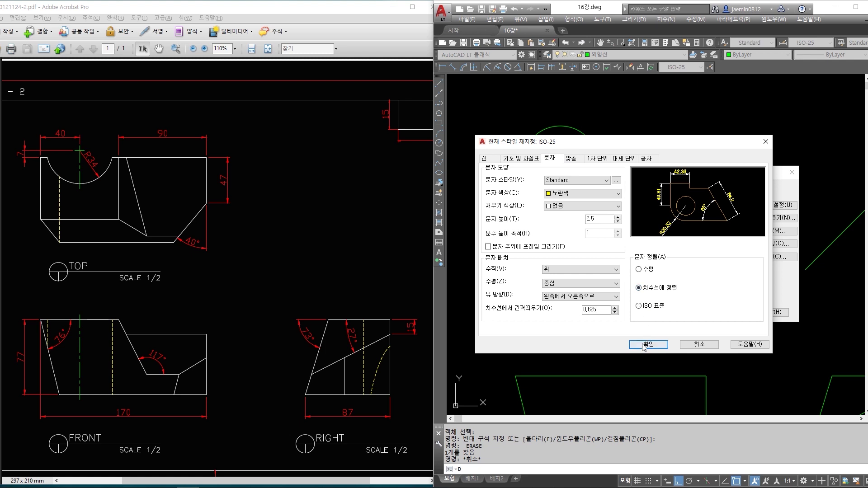
pyautogui.click(648, 345)
pyautogui.click(725, 312)
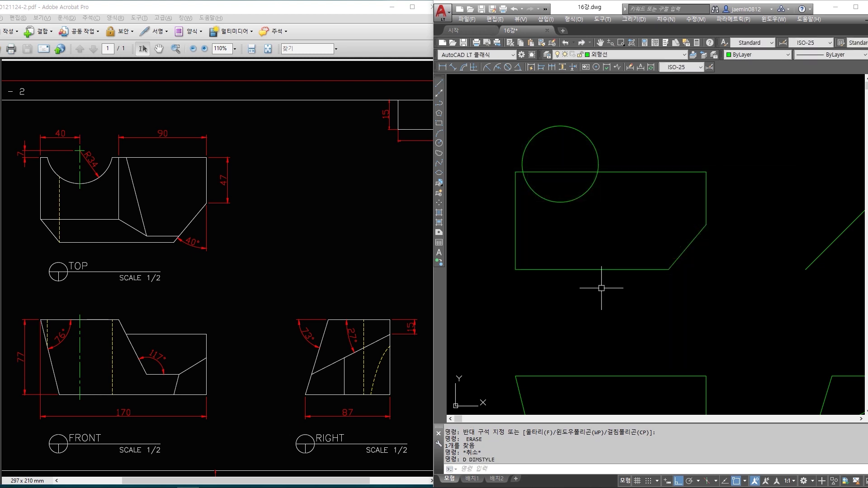
# Trim the circle above the top view's upper edge and the edge inside the circle, leaving a circular notch
pyautogui.write('tr')
pyautogui.press('space')
pyautogui.click(582, 165)
pyautogui.click(568, 183)
pyautogui.click(613, 163)
pyautogui.click(596, 181)
pyautogui.press('space')
pyautogui.click(599, 142)
pyautogui.click(577, 151)
pyautogui.click(573, 159)
pyautogui.click(564, 183)
pyautogui.press('Escape')
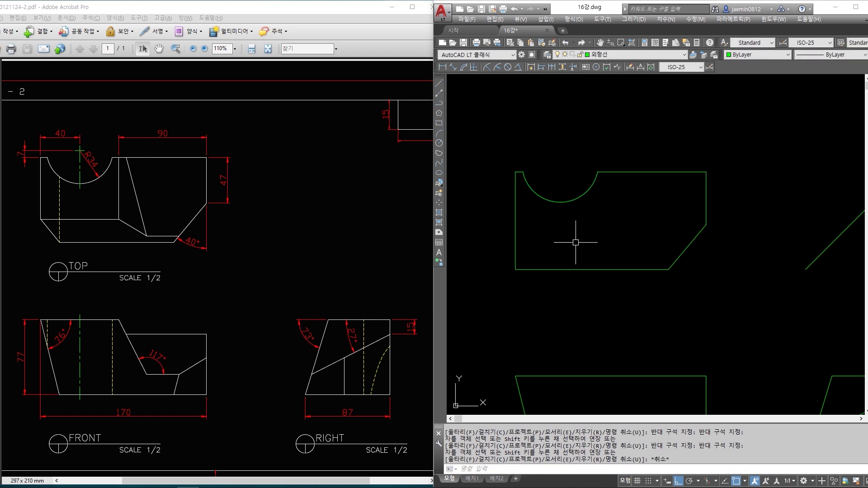
# Draw a vertical line from the notch arc's centre down to the arc's lowest point
pyautogui.click(218, 230)
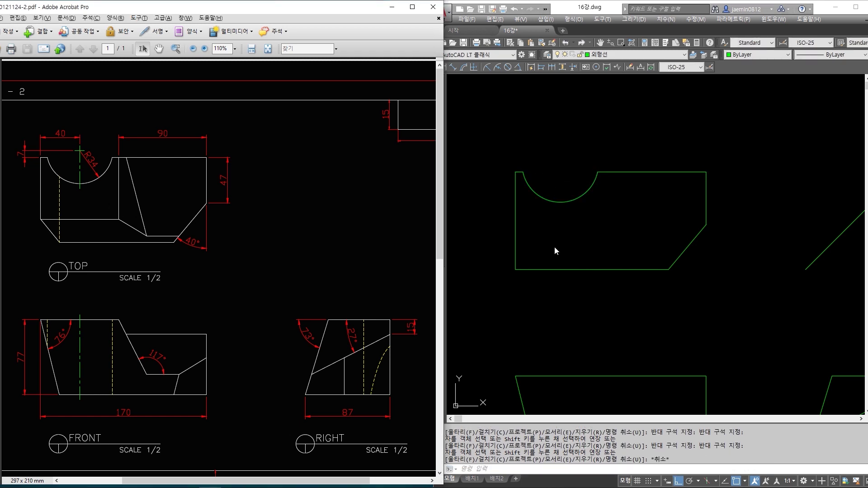
pyautogui.click(586, 227)
pyautogui.press('Escape')
pyautogui.write('l')
pyautogui.press('space')
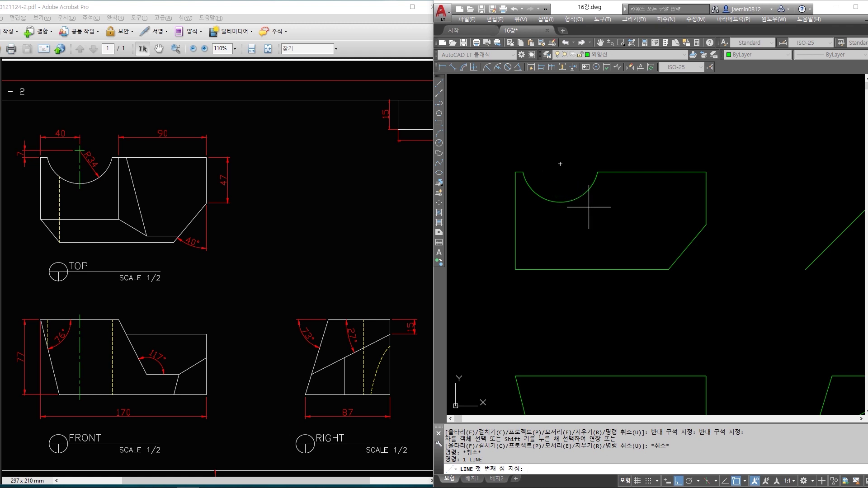
pyautogui.click(560, 164)
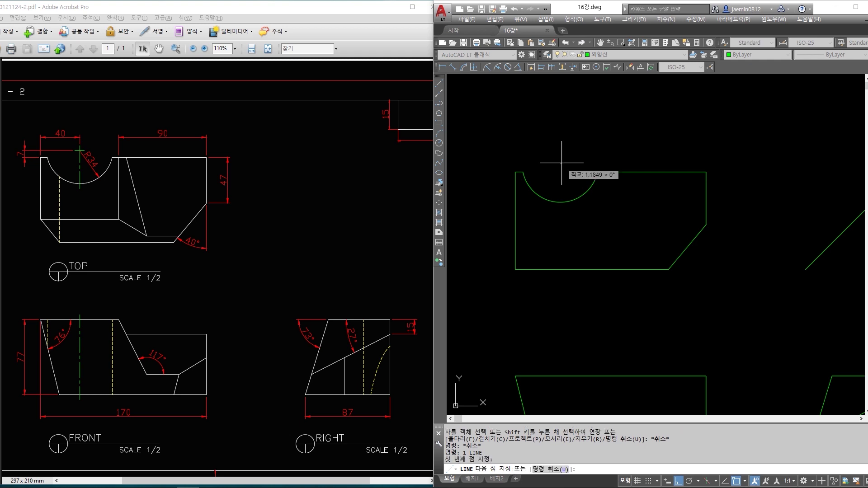
pyautogui.click(560, 202)
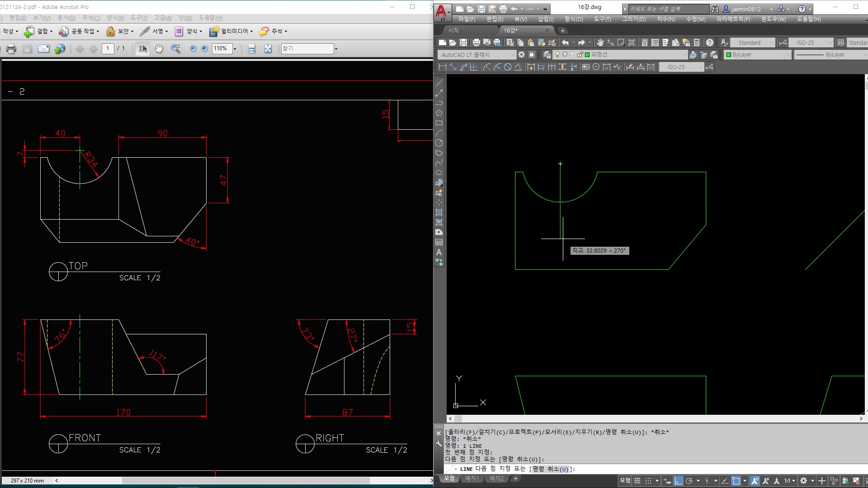
pyautogui.press('Escape')
# Offset the vertical line through the notch arc's centre 3 to the left
pyautogui.write('o')
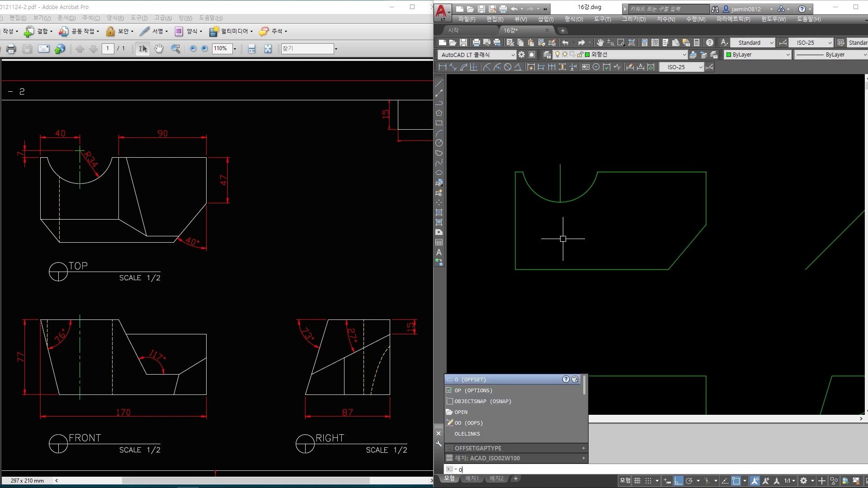
pyautogui.press('Return')
pyautogui.scroll(4, 559, 190)
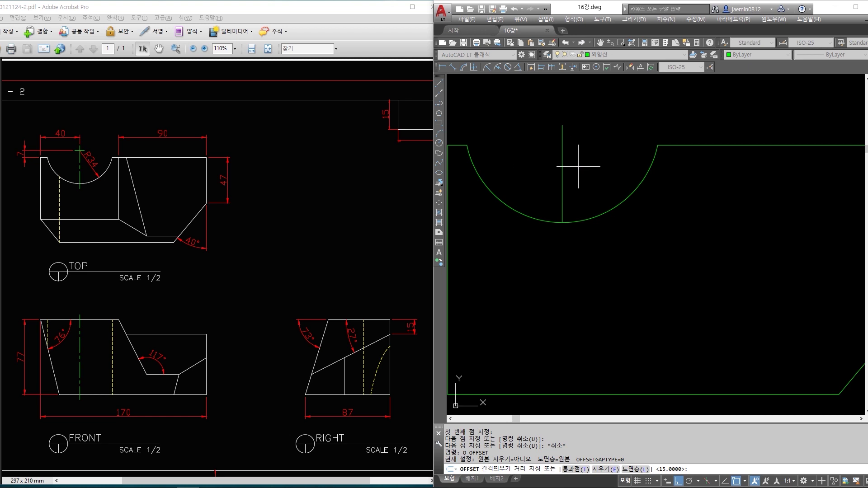
pyautogui.write('3')
pyautogui.press('Return')
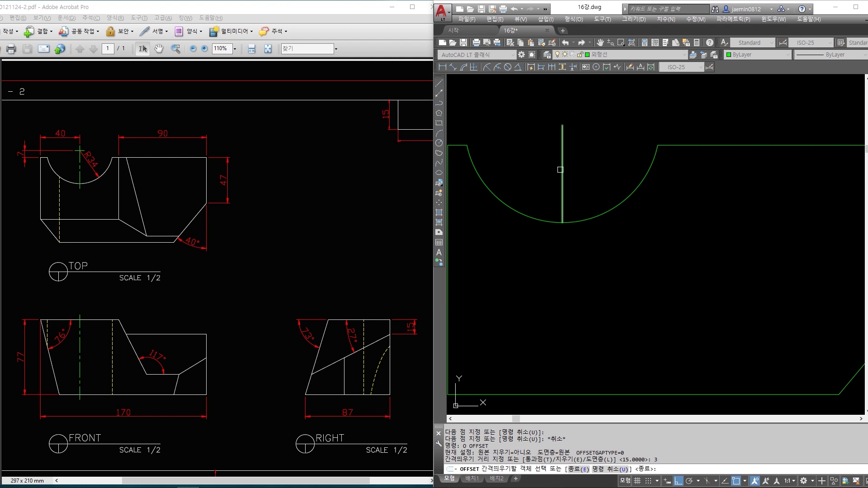
pyautogui.click(561, 165)
pyautogui.click(531, 169)
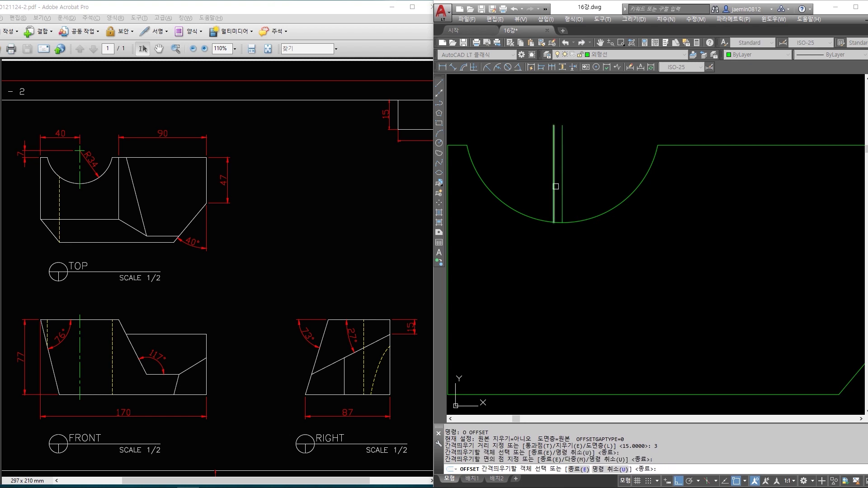
# Offset the notch's vertical line 3 to the right and join the upper ends of both offsets with a horizontal line
pyautogui.click(562, 173)
pyautogui.click(588, 167)
pyautogui.press('Escape')
pyautogui.write('l')
pyautogui.press('Return')
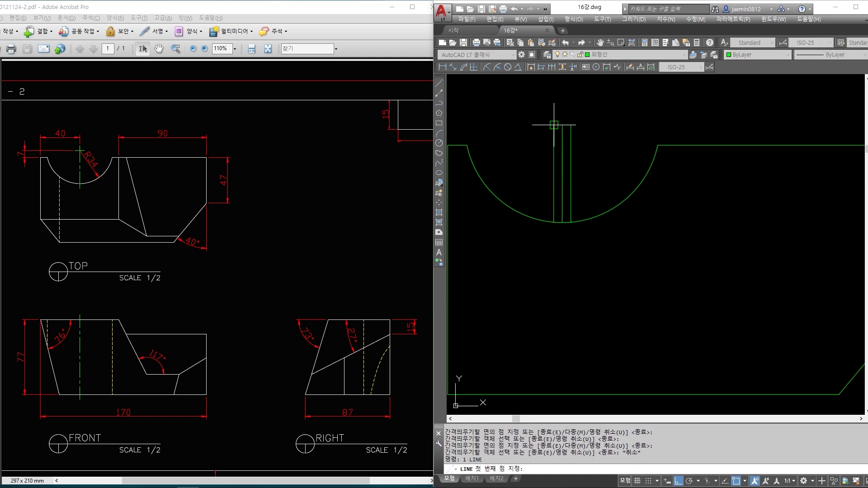
pyautogui.click(554, 125)
pyautogui.click(570, 125)
pyautogui.press('Escape')
# Erase the two vertical offset lines on either side of the notch's centre
pyautogui.write('e')
pyautogui.press('space')
pyautogui.click(571, 147)
pyautogui.press('space')
pyautogui.click(555, 148)
pyautogui.press('space')
pyautogui.press('Escape')
# Move the notch's vertical line and short horizontal mark to the 중심선 layer
pyautogui.click(576, 112)
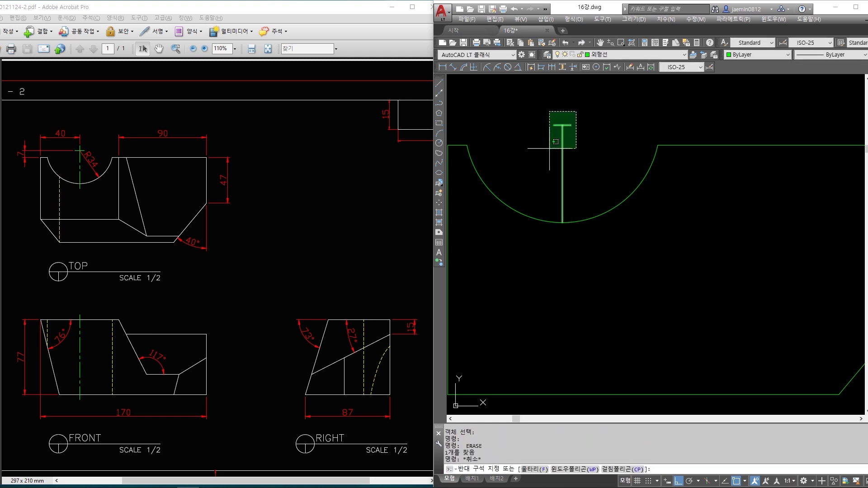
pyautogui.click(550, 148)
pyautogui.click(597, 55)
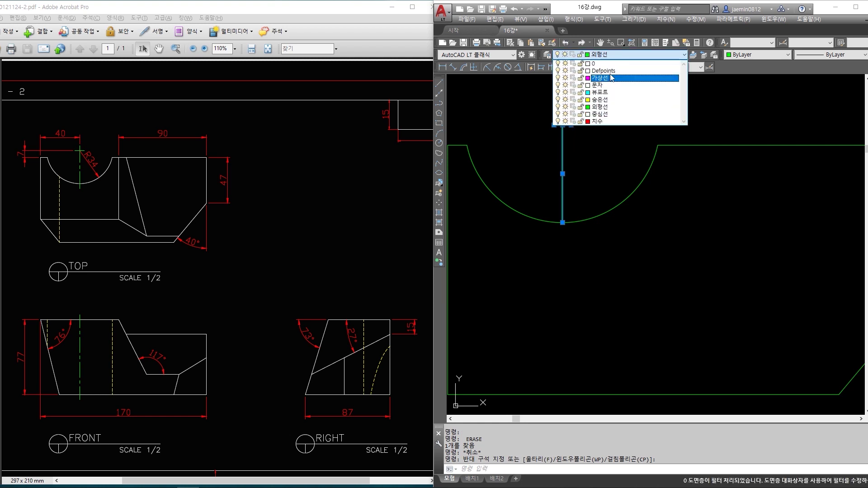
pyautogui.click(600, 114)
pyautogui.press('Escape')
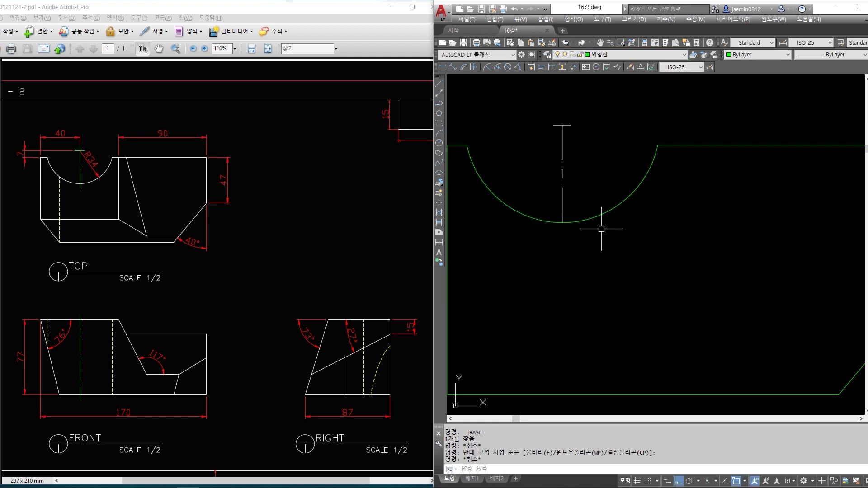
# Extend the notch's vertical centre line by 4 at both its lower and upper ends
pyautogui.click(588, 154)
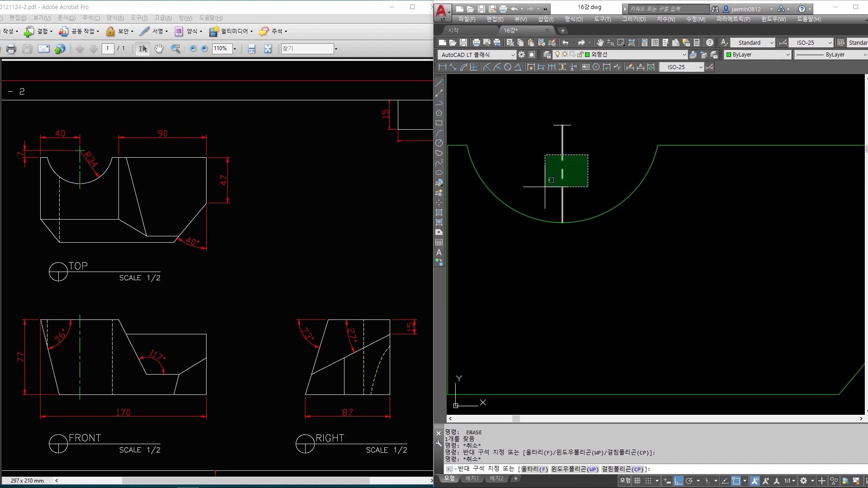
pyautogui.click(548, 189)
pyautogui.click(562, 224)
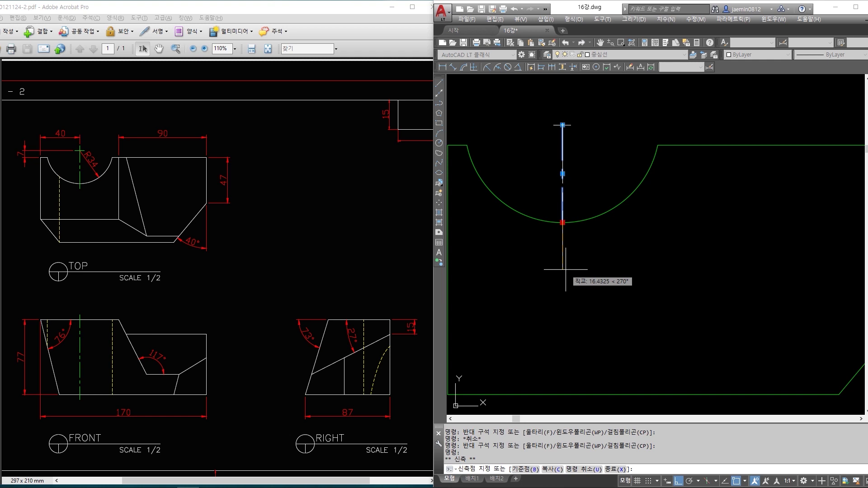
pyautogui.press('Return')
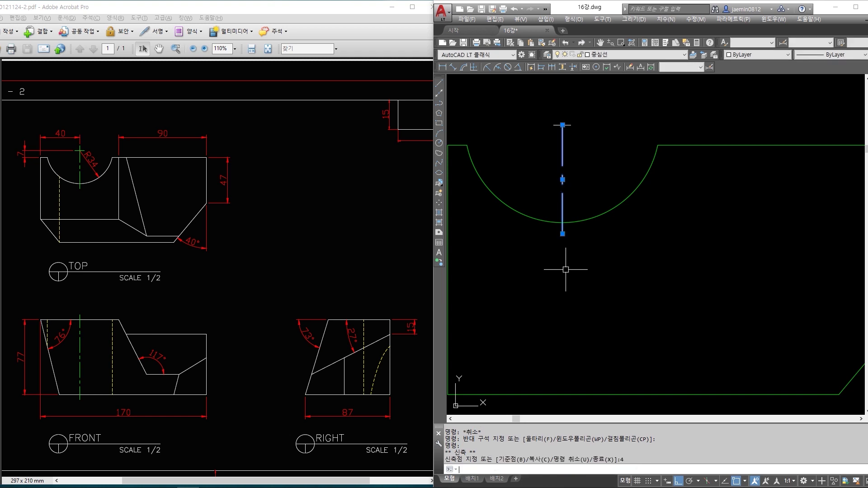
pyautogui.click(563, 125)
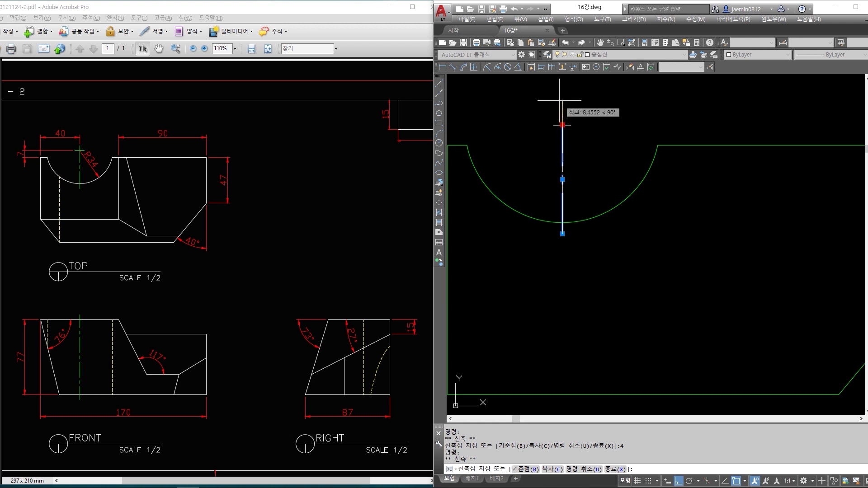
pyautogui.write('4')
pyautogui.press('Return')
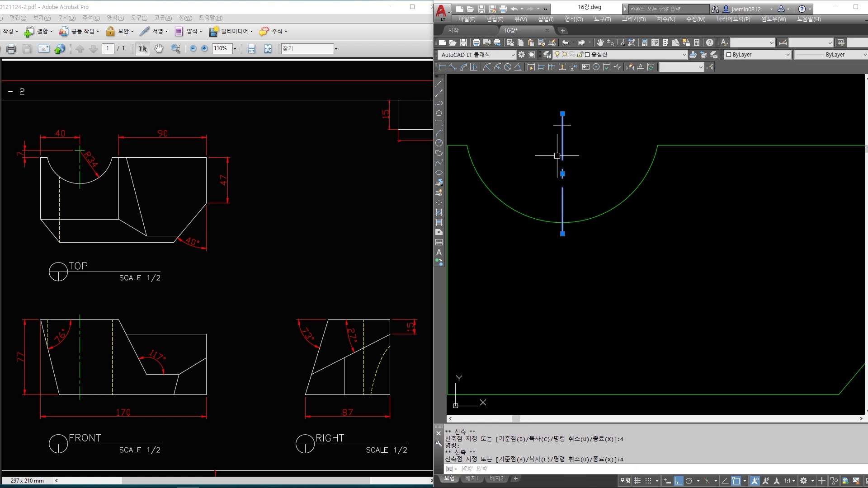
pyautogui.press('Escape')
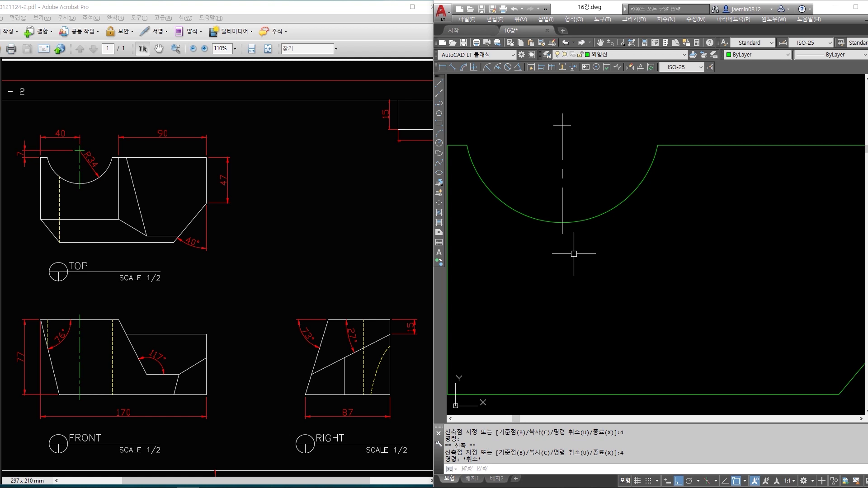
# Examine in the PDF reference how the notch's ends, centre and lowest point project into the front and right views
pyautogui.scroll(-2, 573, 254)
pyautogui.scroll(-4, 601, 238)
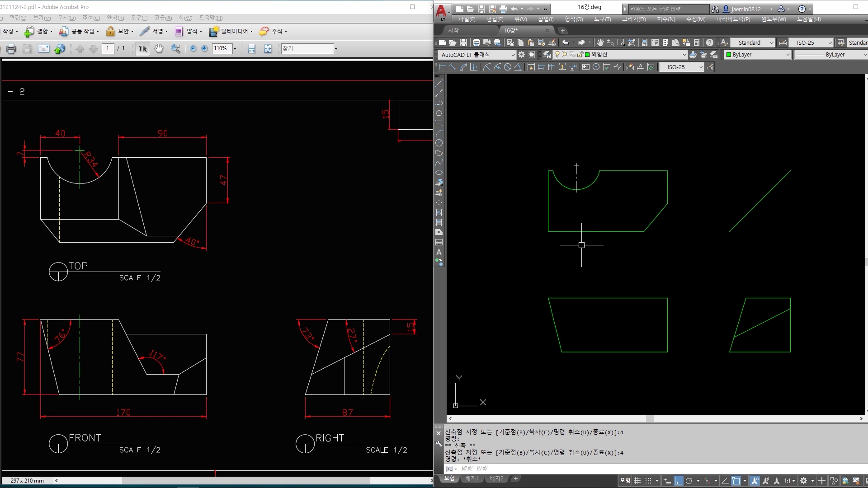
pyautogui.click(291, 253)
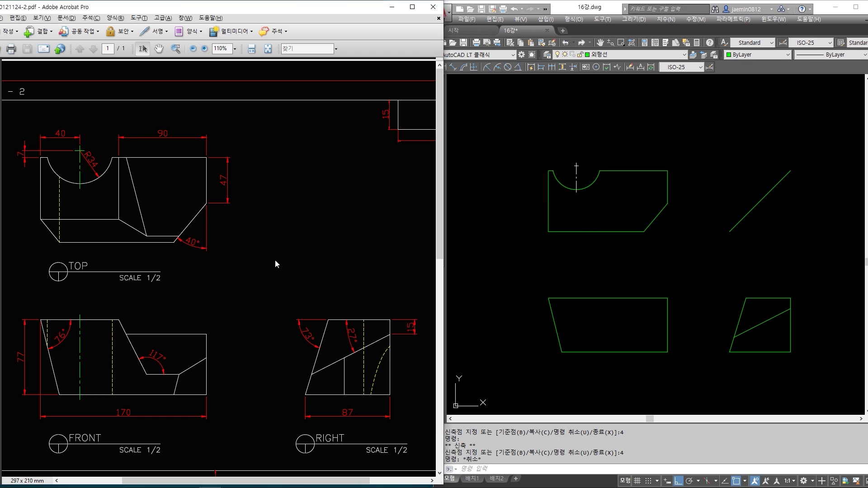
pyautogui.scroll(-1, 216, 291)
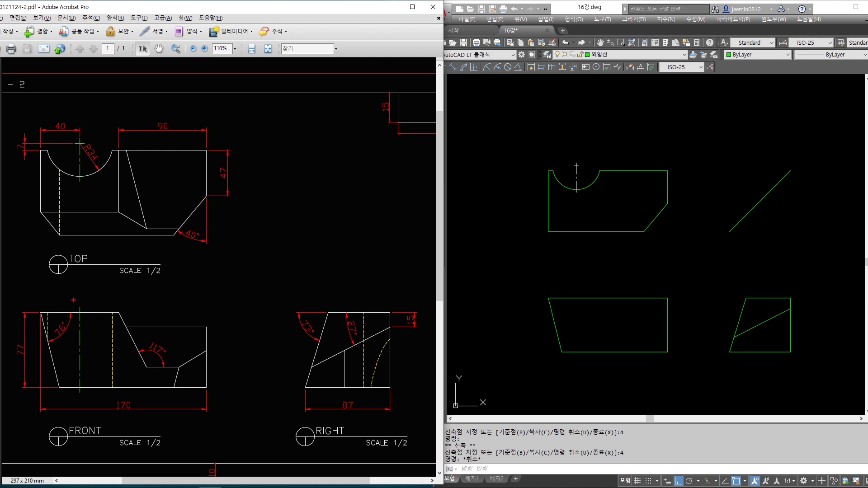
pyautogui.moveTo(81, 308); pyautogui.dragTo(80, 392)
pyautogui.moveTo(42, 306); pyautogui.dragTo(54, 349)
pyautogui.moveTo(100, 306); pyautogui.dragTo(117, 392)
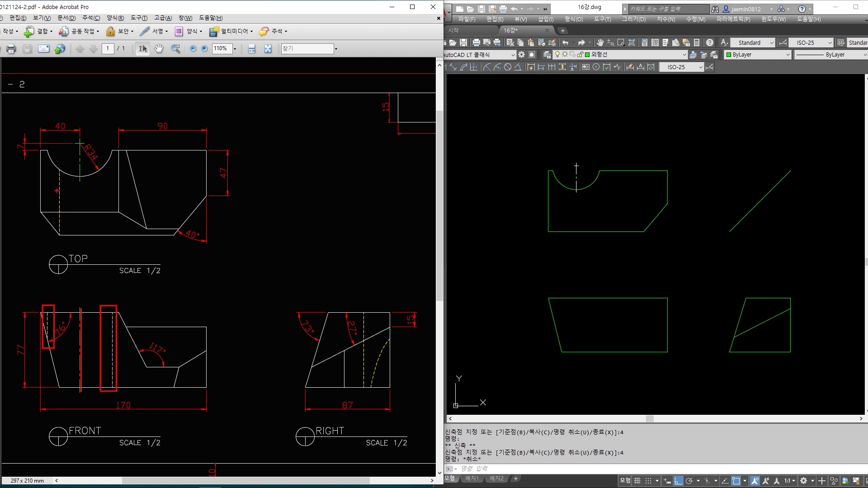
pyautogui.moveTo(48, 156)
pyautogui.mouseDown()
pyautogui.moveTo(75, 183)
pyautogui.moveTo(115, 159)
pyautogui.mouseUp()
pyautogui.moveTo(43, 138); pyautogui.dragTo(56, 155)
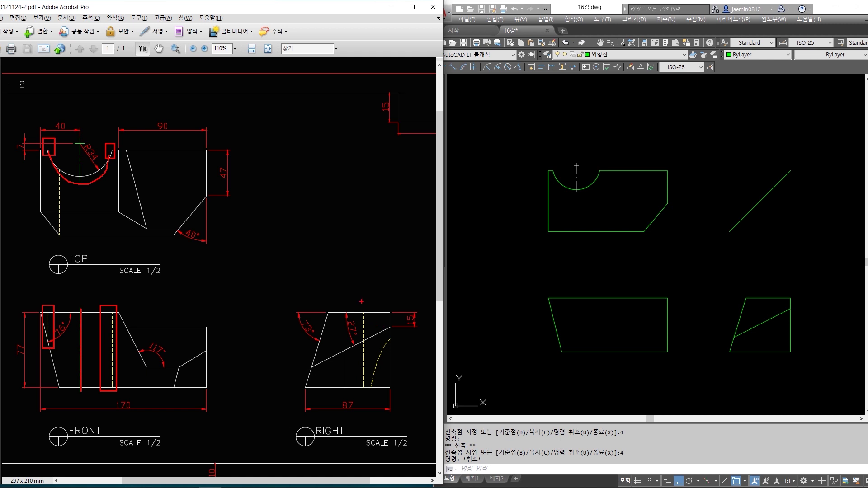
pyautogui.moveTo(359, 302); pyautogui.dragTo(369, 397)
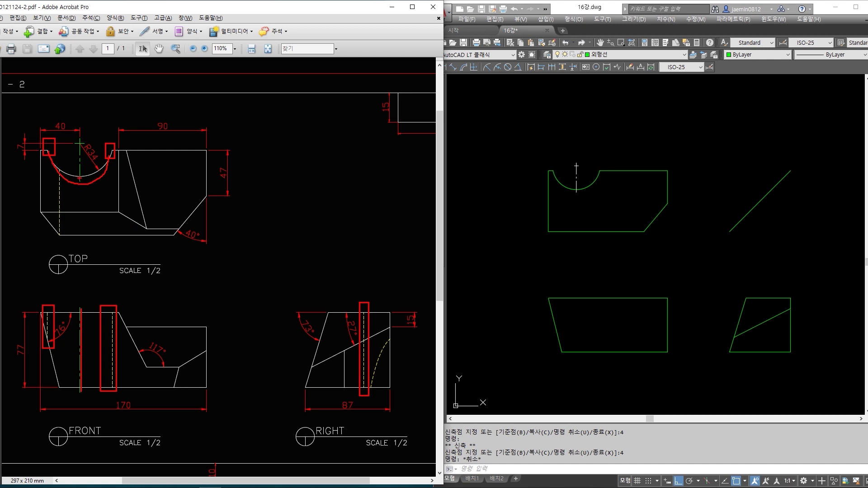
pyautogui.moveTo(80, 176); pyautogui.dragTo(146, 177)
pyautogui.press('Escape')
# Return to the CAD drawing and draw a vertical line from the notch centre line's lower end to the front view's bottom edge
pyautogui.click(553, 290)
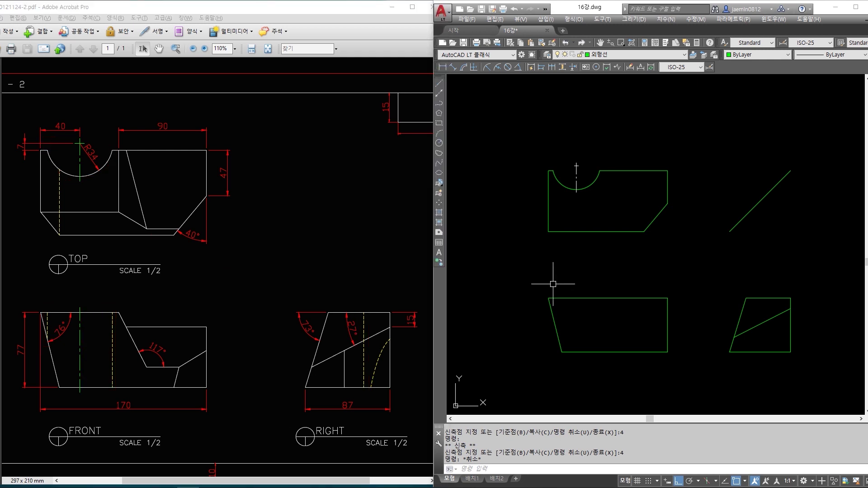
pyautogui.write('l')
pyautogui.press('Return')
pyautogui.click(577, 192)
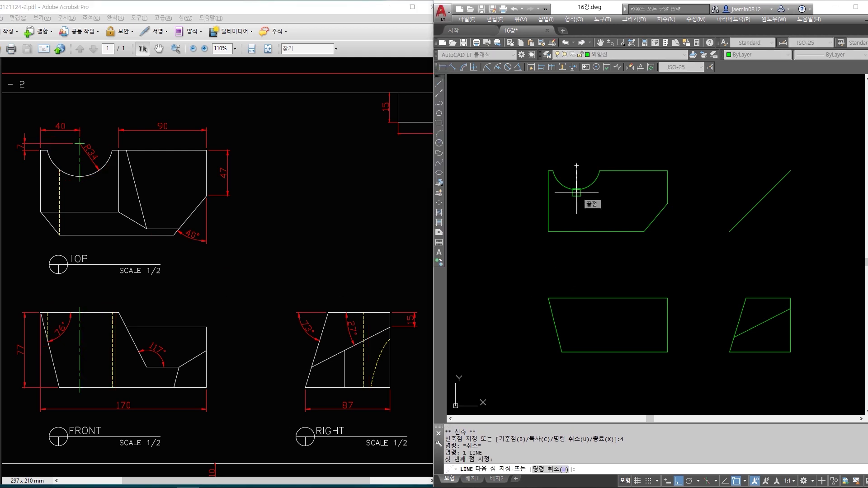
pyautogui.click(576, 351)
pyautogui.press('Escape')
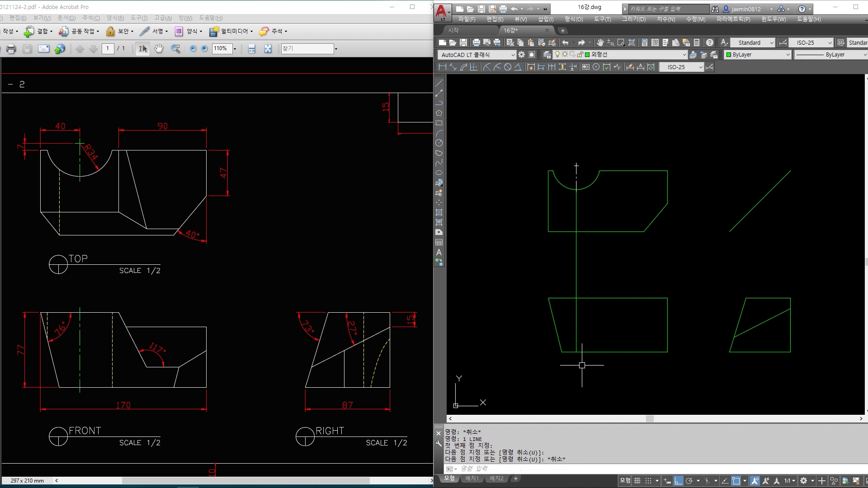
# Match the new vertical line's properties to the notch's centre line
pyautogui.write('ma')
pyautogui.press('Return')
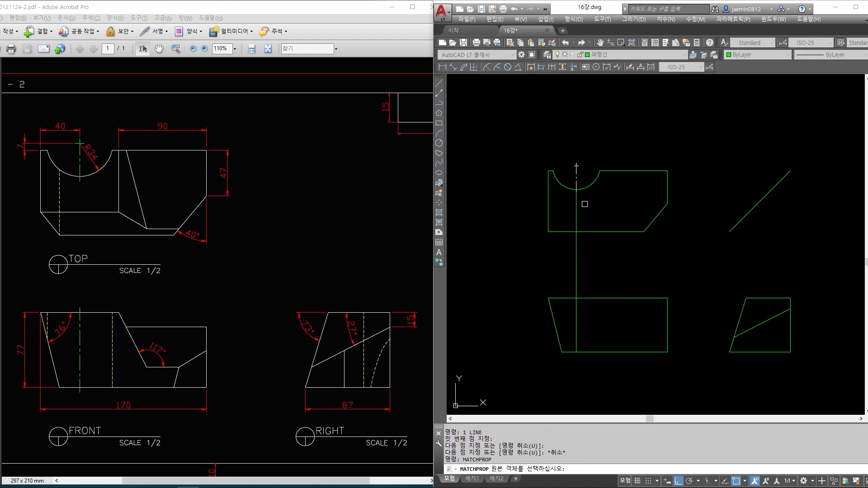
pyautogui.click(576, 176)
pyautogui.click(577, 252)
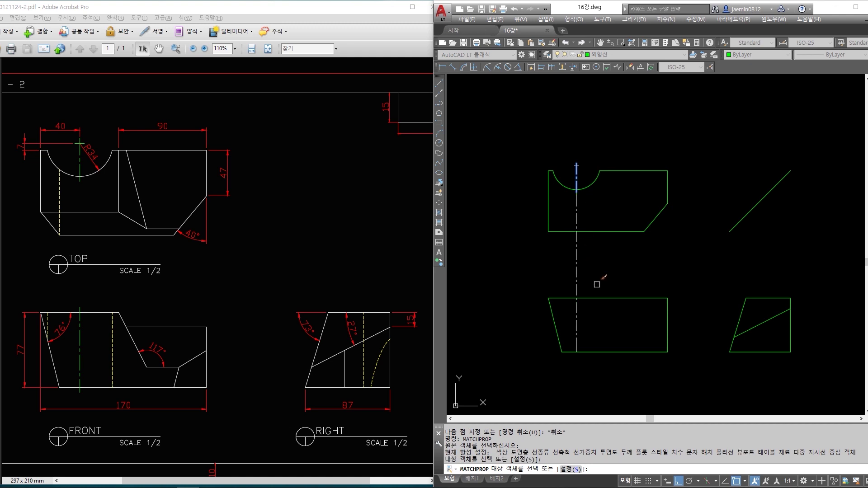
pyautogui.press('Escape')
# Trim the projected centre line above the front view's top edge
pyautogui.write('tr')
pyautogui.press('Return')
pyautogui.click(606, 275)
pyautogui.click(597, 314)
pyautogui.press('Return')
pyautogui.click(602, 257)
pyautogui.click(531, 278)
pyautogui.press('Escape')
# Draw a vertical line from the notch arc's left end down past the front view's slanted edge
pyautogui.write('l')
pyautogui.press('Return')
pyautogui.scroll(3, 576, 184)
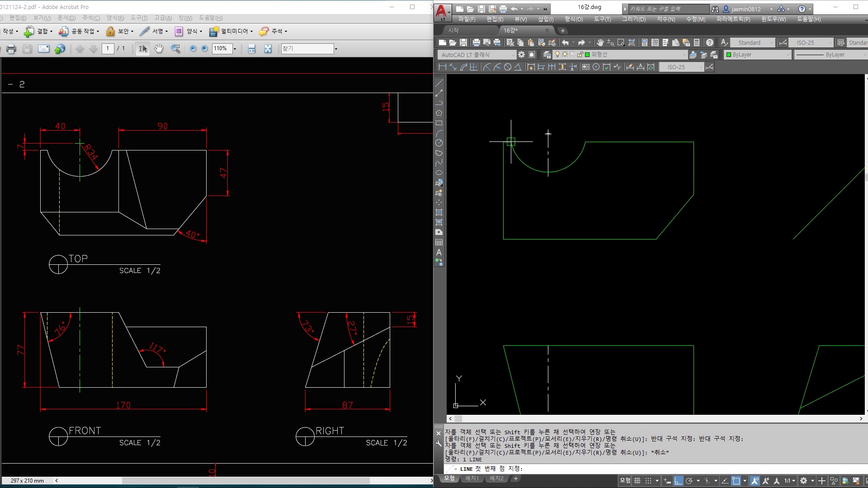
pyautogui.click(511, 142)
pyautogui.moveTo(511, 142); pyautogui.dragTo(504, 81, button='middle')
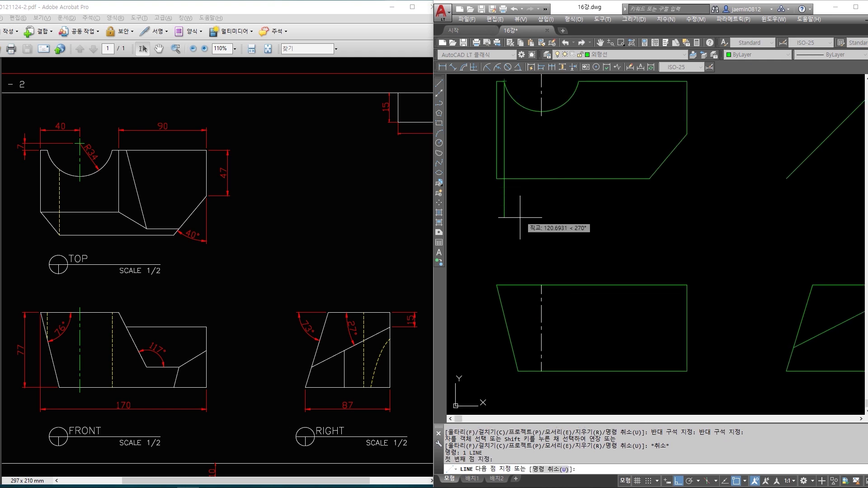
pyautogui.click(481, 345)
pyautogui.moveTo(481, 345); pyautogui.dragTo(480, 368, button='middle')
pyautogui.press('Escape')
pyautogui.press('Escape')
# Draw a vertical line from the notch arc's right end down to the front view's bottom edge
pyautogui.write('l')
pyautogui.press('Return')
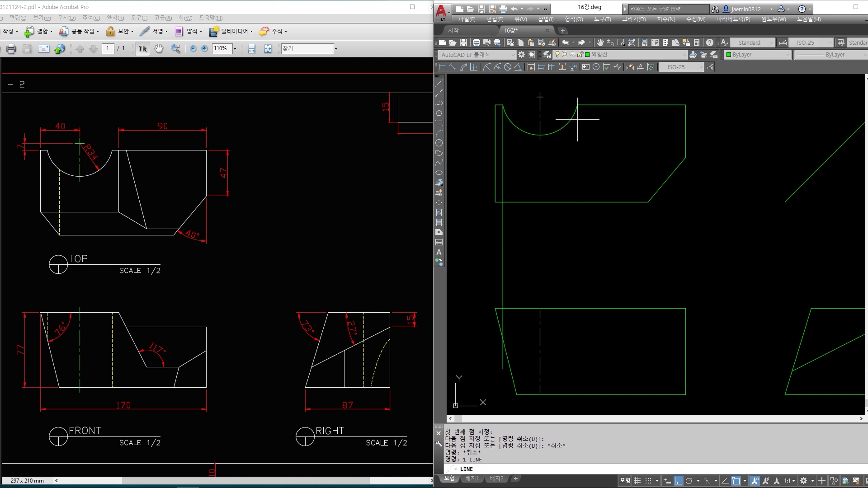
pyautogui.click(578, 105)
pyautogui.click(577, 395)
pyautogui.press('Escape')
# Move the two vertical lines projected from the notch's ends to the 숨은선 layer
pyautogui.click(602, 251)
pyautogui.click(496, 268)
pyautogui.click(615, 54)
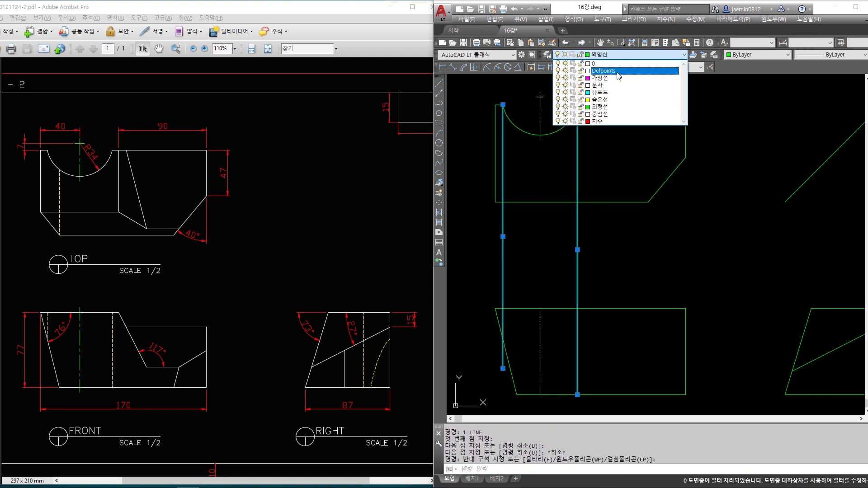
pyautogui.click(600, 99)
pyautogui.press('Escape')
# Trim both hidden lines above the front view's top edge
pyautogui.write('tr')
pyautogui.press('Return')
pyautogui.click(633, 270)
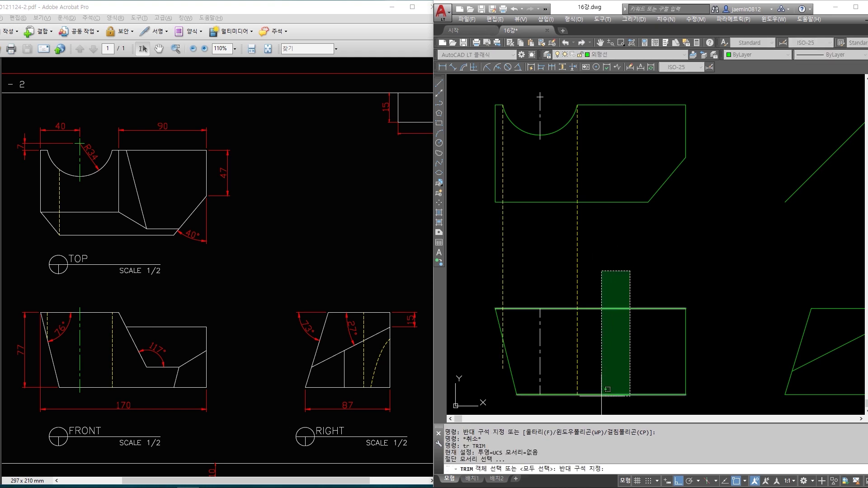
pyautogui.click(602, 414)
pyautogui.press('Return')
pyautogui.click(593, 248)
pyautogui.click(492, 267)
pyautogui.press('Escape')
# Trim the left hidden line below the front view's slanted edge
pyautogui.press('Return')
pyautogui.click(509, 337)
pyautogui.click(505, 355)
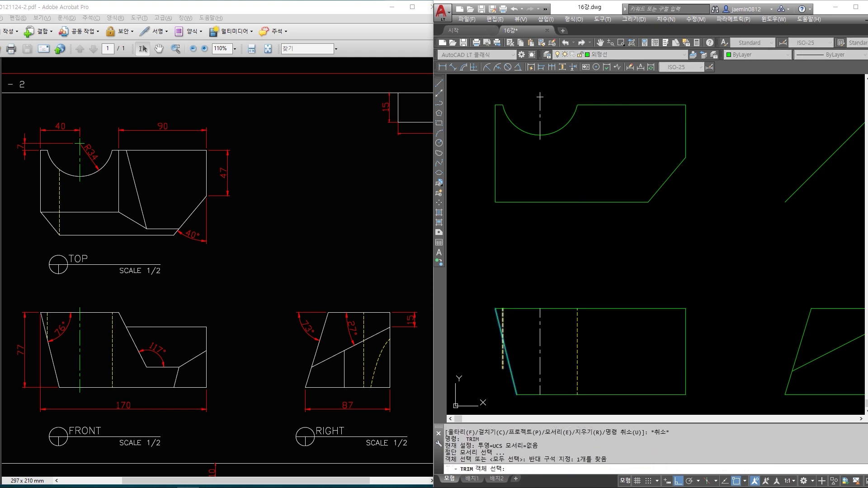
pyautogui.press('Return')
pyautogui.click(503, 357)
pyautogui.press('Escape')
pyautogui.click(540, 310)
pyautogui.press('Escape')
pyautogui.press('Escape')
pyautogui.write('s')
pyautogui.press('Escape')
pyautogui.click(557, 322)
pyautogui.press('Escape')
pyautogui.press('Escape')
# Stretch the upper end of the front view's centre line 4 upward
pyautogui.write('s')
pyautogui.press('Return')
pyautogui.click(555, 297)
pyautogui.click(524, 339)
pyautogui.press('Return')
pyautogui.click(563, 287)
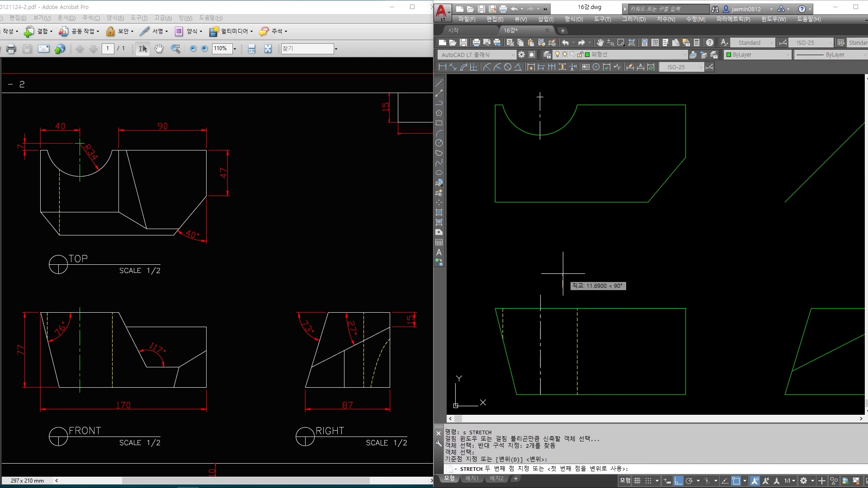
pyautogui.write('4')
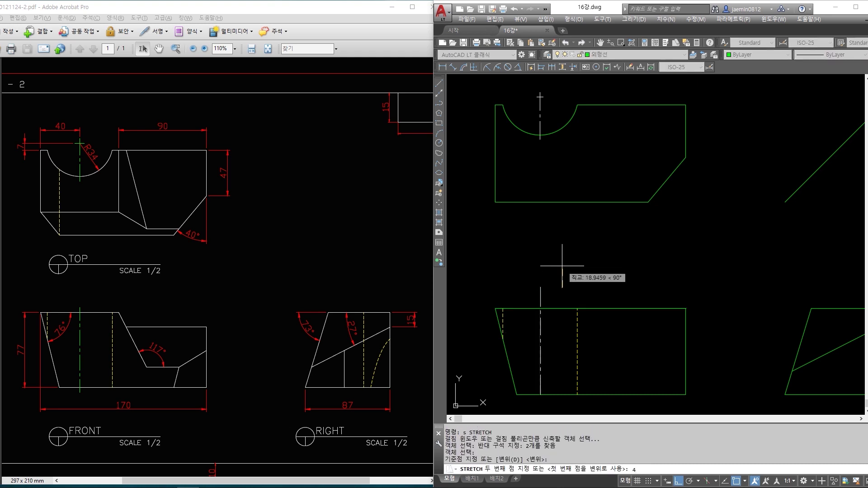
pyautogui.press('Return')
# Stretch the lower end of the front view's centre line 4 downward
pyautogui.moveTo(562, 289); pyautogui.dragTo(560, 258, button='middle')
pyautogui.press('space')
pyautogui.click(555, 316)
pyautogui.click(529, 375)
pyautogui.press('space')
pyautogui.click(562, 380)
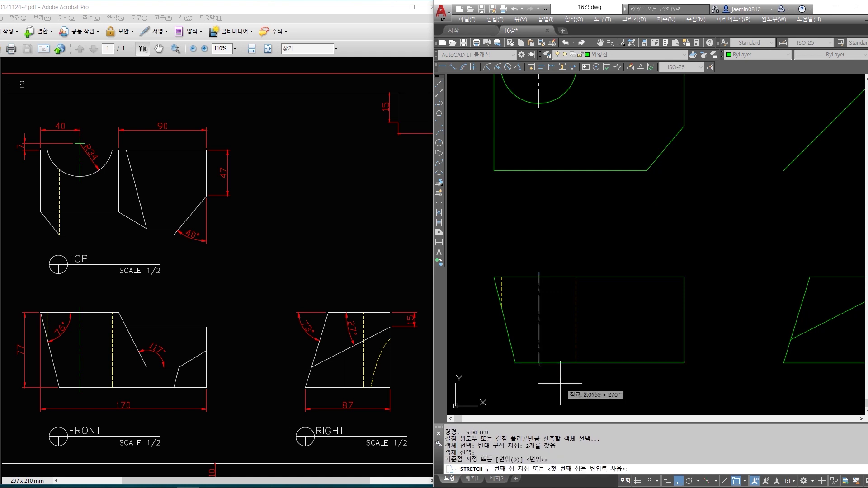
pyautogui.write('4')
pyautogui.press('Return')
pyautogui.press('Escape')
pyautogui.scroll(-3, 583, 325)
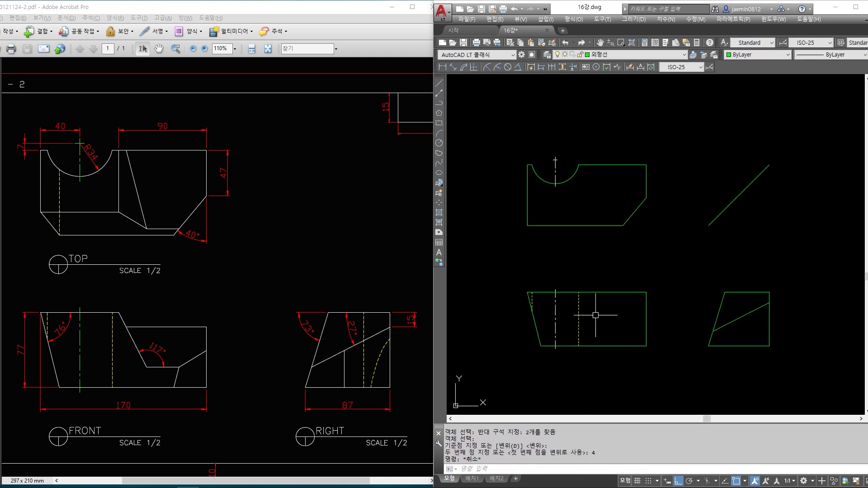
pyautogui.press('Escape')
pyautogui.press('Escape')
pyautogui.press('Escape')
pyautogui.press('Escape')
pyautogui.scroll(3, 584, 336)
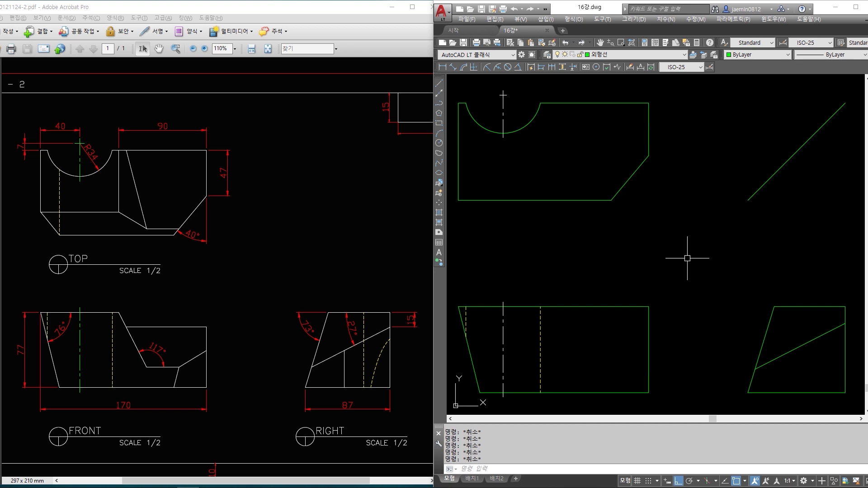
pyautogui.click(515, 131)
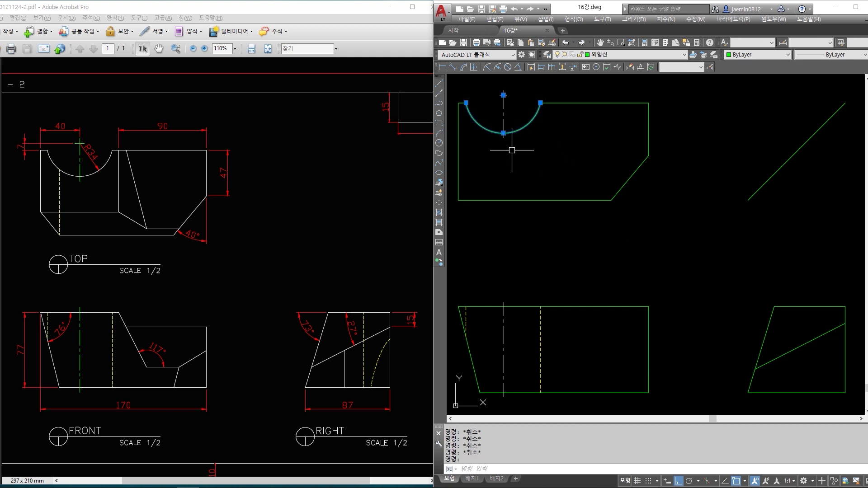
pyautogui.press('Escape')
# Draw a horizontal projection line from the top view's notch bottom to the 45° miter line and trim it there
pyautogui.write('l LINE')
pyautogui.press('Return')
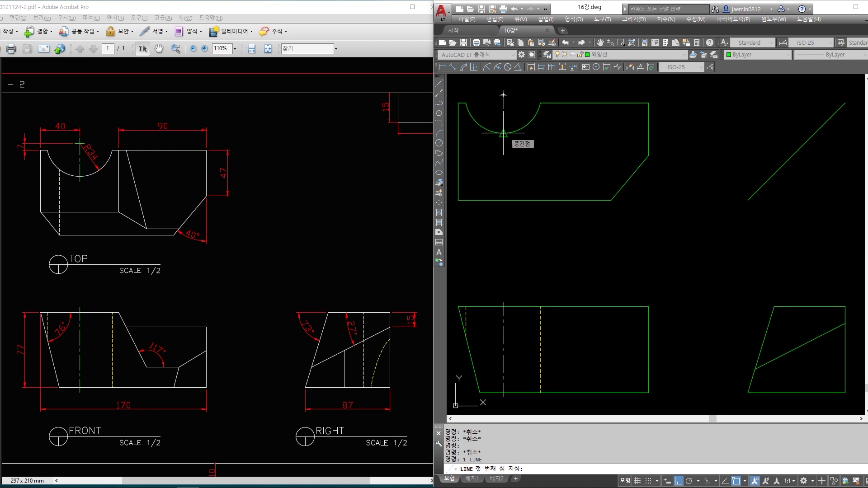
pyautogui.click(503, 132)
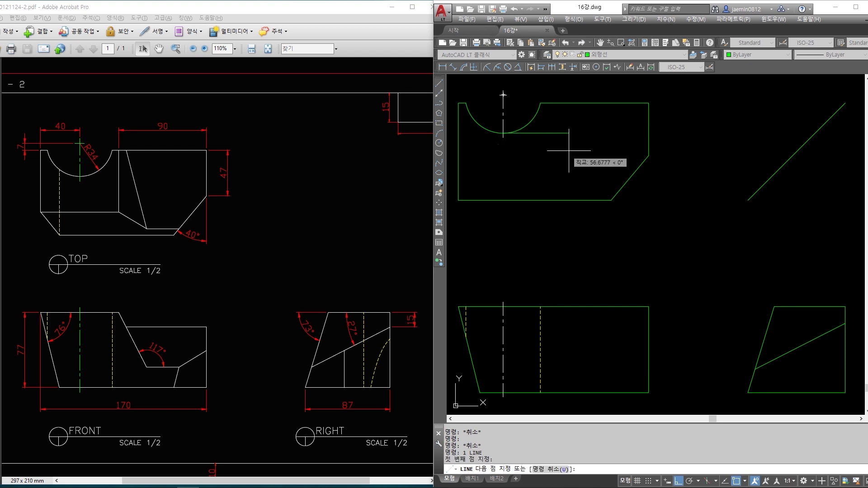
pyautogui.click(830, 156)
pyautogui.press('Escape')
pyautogui.write('tr')
pyautogui.click(830, 119)
pyautogui.press('space')
pyautogui.click(829, 133)
pyautogui.press('Escape')
# Project the miter line intersection vertically down to the right view's bottom edge and trim the line above the view's top edge
pyautogui.write('l')
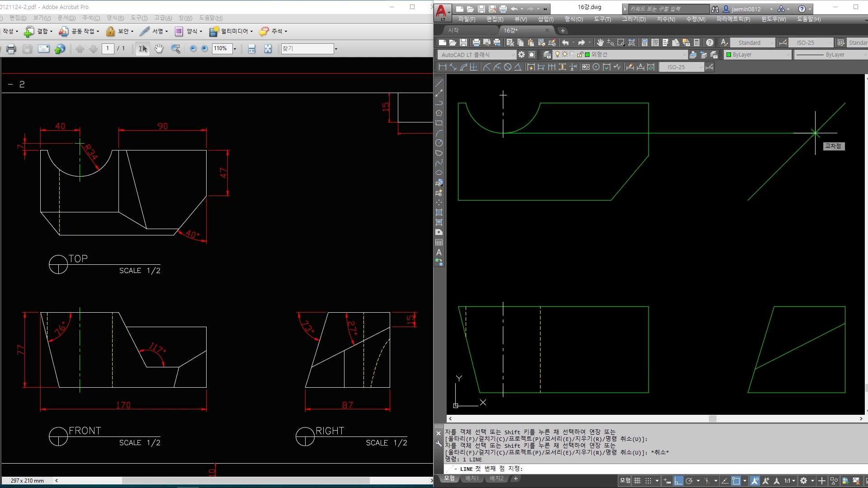
pyautogui.click(816, 133)
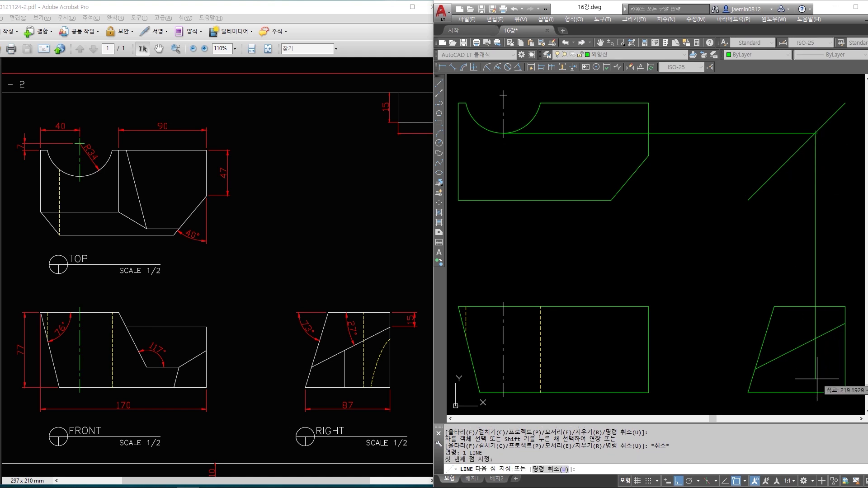
pyautogui.click(815, 392)
pyautogui.press('Escape')
pyautogui.write('tr')
pyautogui.click(824, 305)
pyautogui.press('space')
pyautogui.click(815, 271)
pyautogui.click(805, 262)
pyautogui.press('Escape')
pyautogui.click(816, 327)
pyautogui.press('Escape')
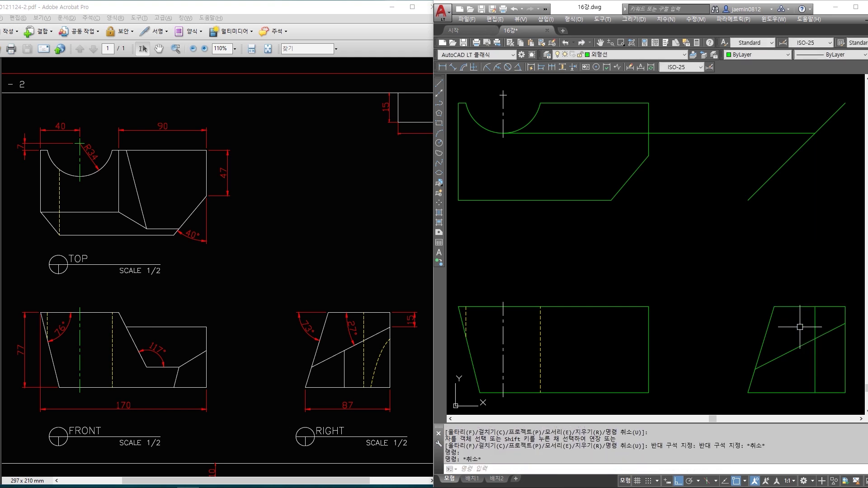
# Match the right view's new vertical line to the front view's hidden line properties
pyautogui.write('ma')
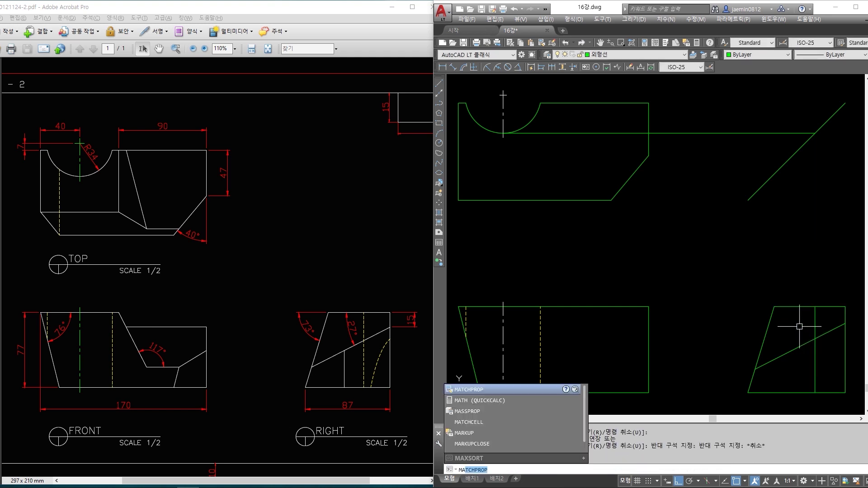
pyautogui.press('Return')
pyautogui.click(540, 331)
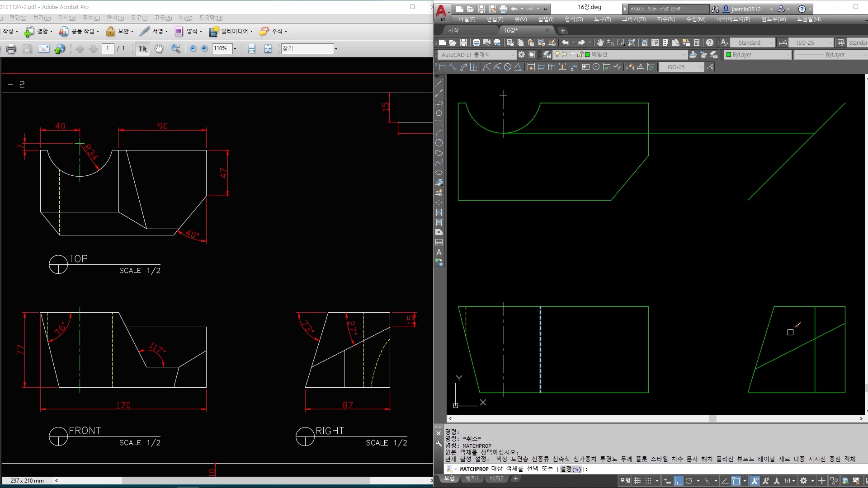
pyautogui.click(815, 318)
pyautogui.press('Escape')
# Erase the horizontal projection line running from the notch bottom to the miter line
pyautogui.write('e')
pyautogui.press('Return')
pyautogui.click(730, 217)
pyautogui.click(694, 128)
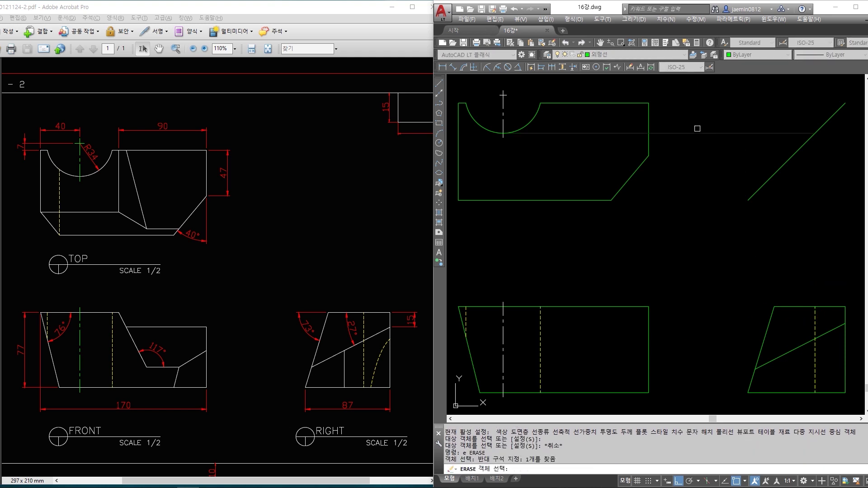
pyautogui.press('Return')
pyautogui.press('Escape')
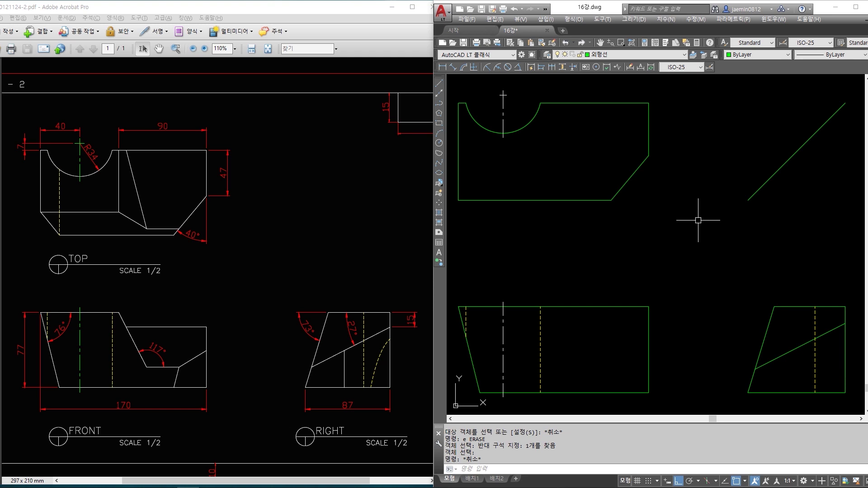
# Examine the PDF reference for the right view's curved hidden line and the notch's relation to the front view's slanted edge
pyautogui.click(397, 296)
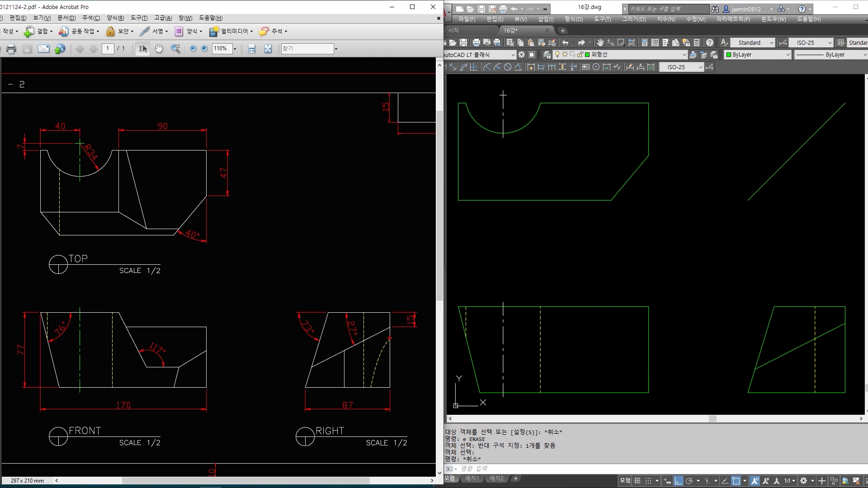
pyautogui.moveTo(380, 357); pyautogui.dragTo(374, 375)
pyautogui.moveTo(274, 482); pyautogui.dragTo(245, 485)
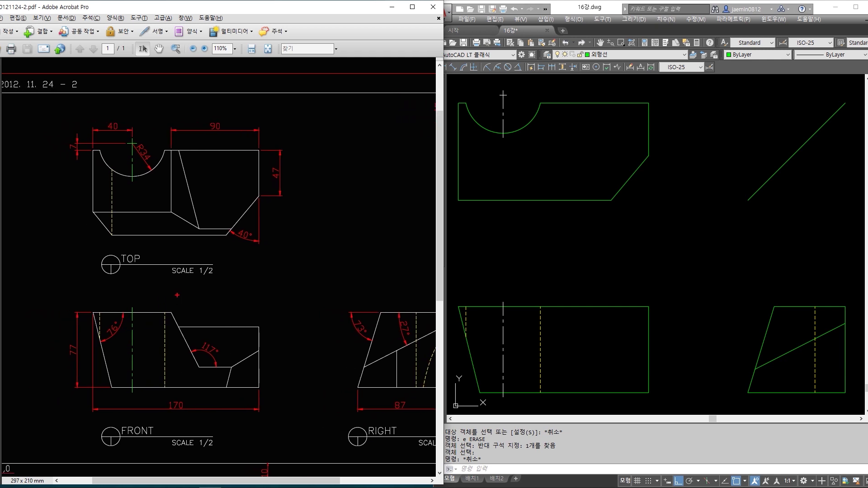
pyautogui.moveTo(134, 294); pyautogui.dragTo(133, 195)
pyautogui.moveTo(92, 312); pyautogui.dragTo(112, 388)
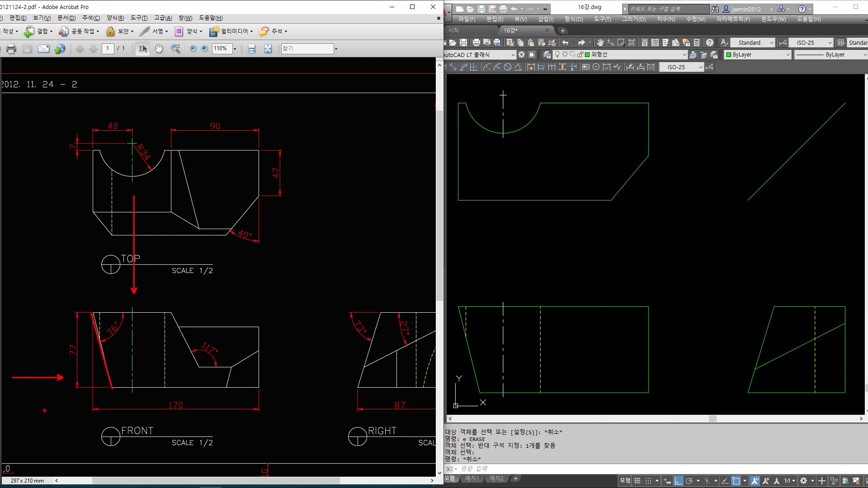
pyautogui.moveTo(86, 335); pyautogui.dragTo(116, 403)
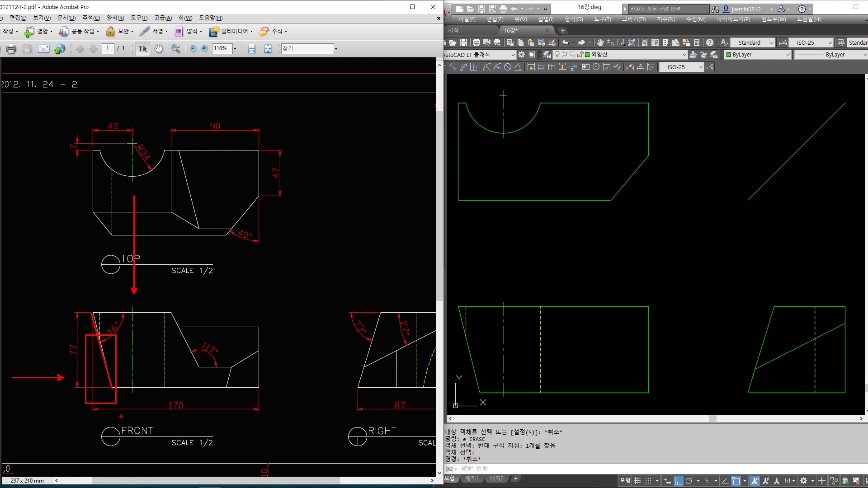
pyautogui.press('Escape')
pyautogui.moveTo(221, 481); pyautogui.dragTo(248, 482)
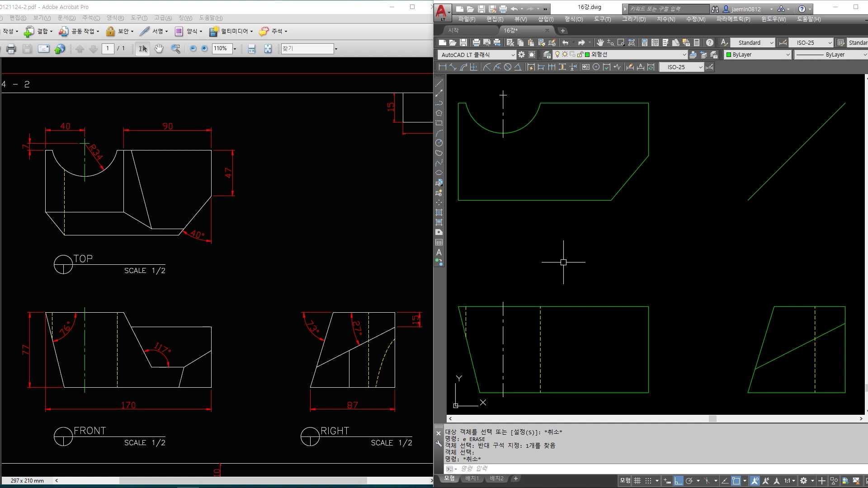
# Examine the centre mark of the R34 notch in the top view
pyautogui.scroll(-3, 564, 262)
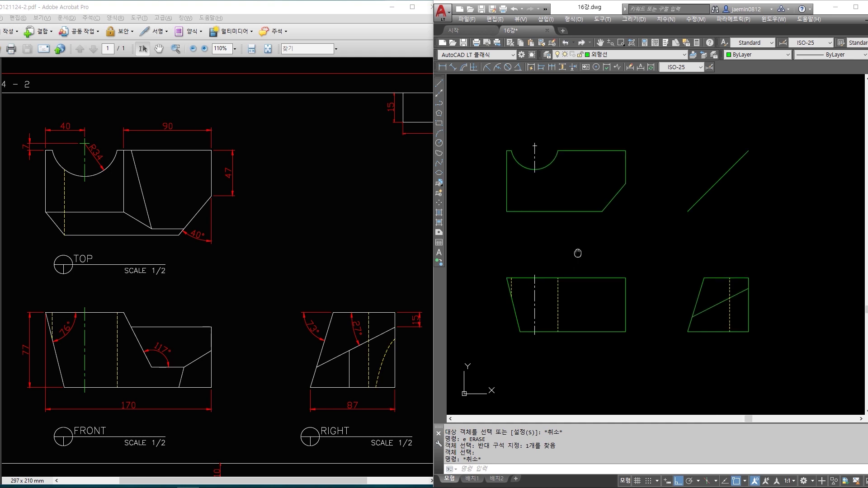
pyautogui.press('Return')
pyautogui.click(479, 108)
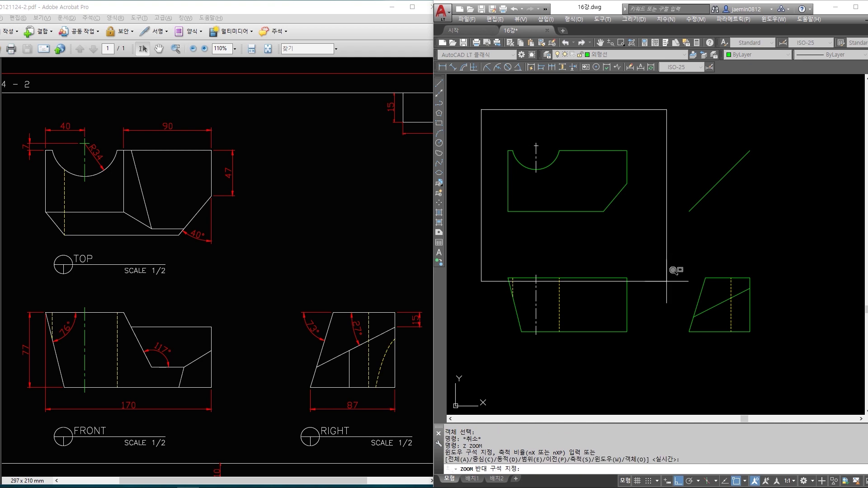
pyautogui.click(778, 353)
pyautogui.moveTo(694, 282); pyautogui.dragTo(677, 283, button='middle')
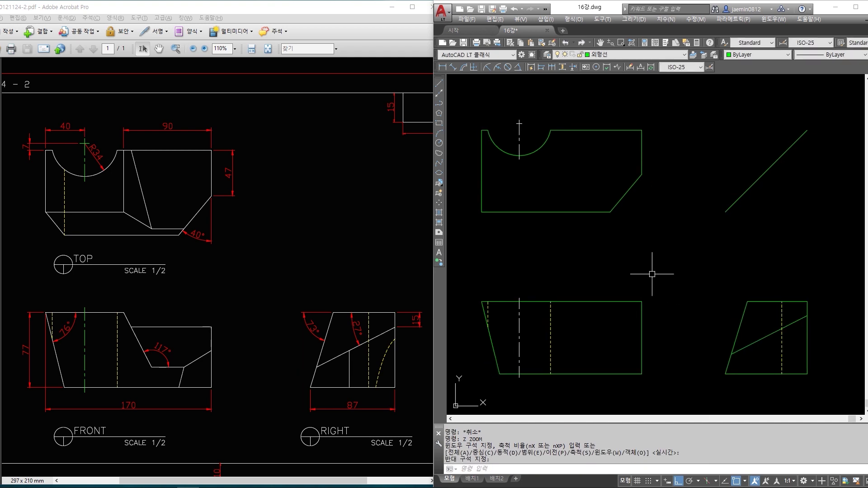
pyautogui.scroll(2, 507, 113)
pyautogui.click(521, 128)
pyautogui.scroll(2, 523, 133)
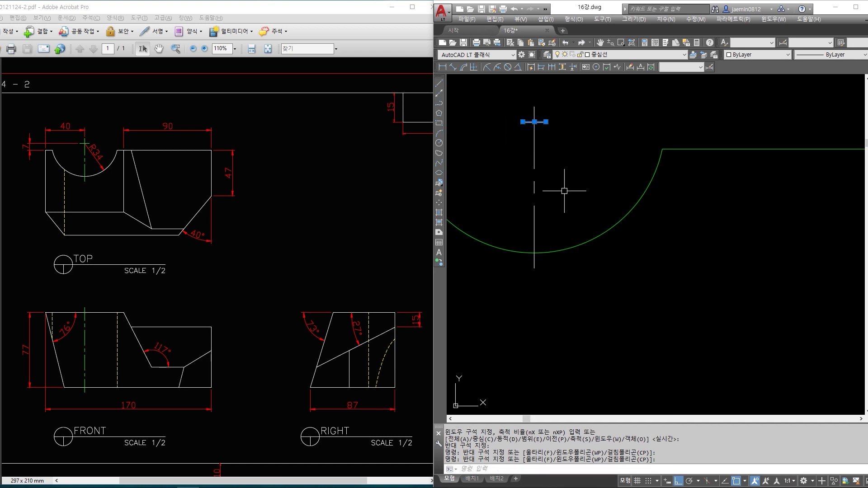
pyautogui.scroll(-4, 545, 140)
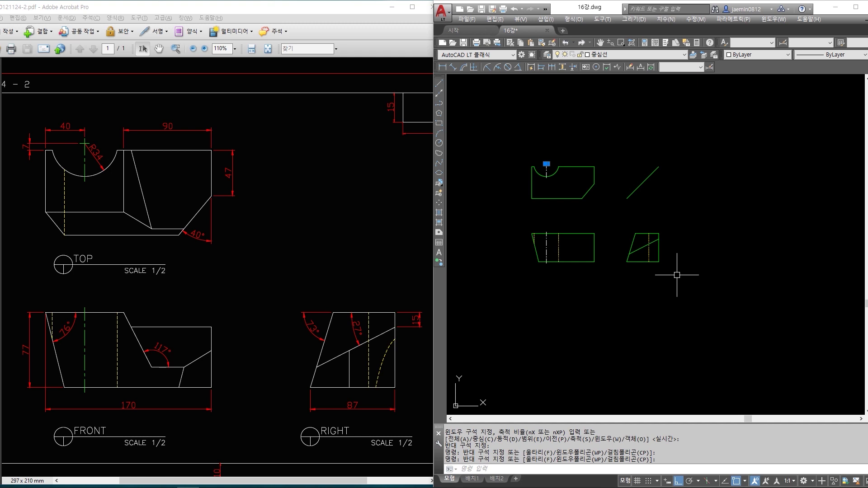
pyautogui.press('Escape')
pyautogui.press('Escape')
# Draw a horizontal projection line from the top view's notch centre to past the miter line
pyautogui.scroll(6, 543, 154)
pyautogui.write('1')
pyautogui.press('space')
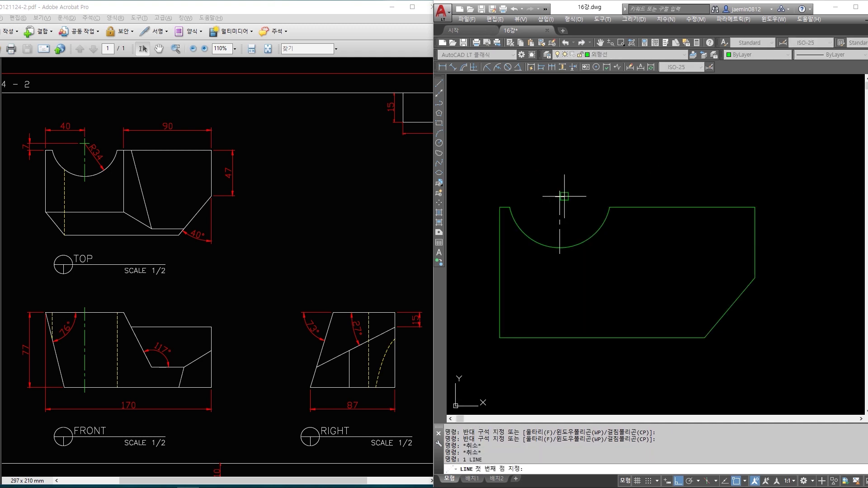
pyautogui.click(564, 196)
pyautogui.scroll(-4, 562, 190)
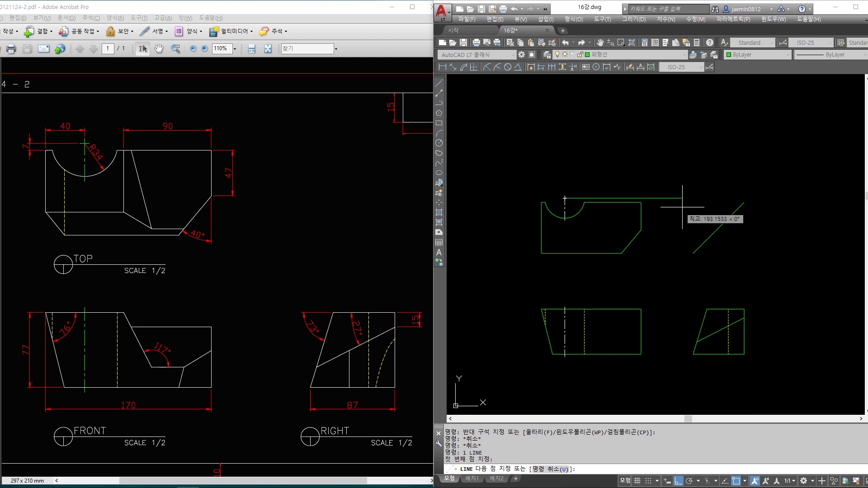
pyautogui.click(762, 198)
pyautogui.scroll(4, 763, 209)
pyautogui.press('Escape')
pyautogui.press('Escape')
# Extend the upper end of the 45° miter line to the notch centre's projection line
pyautogui.moveTo(692, 213); pyautogui.dragTo(651, 264)
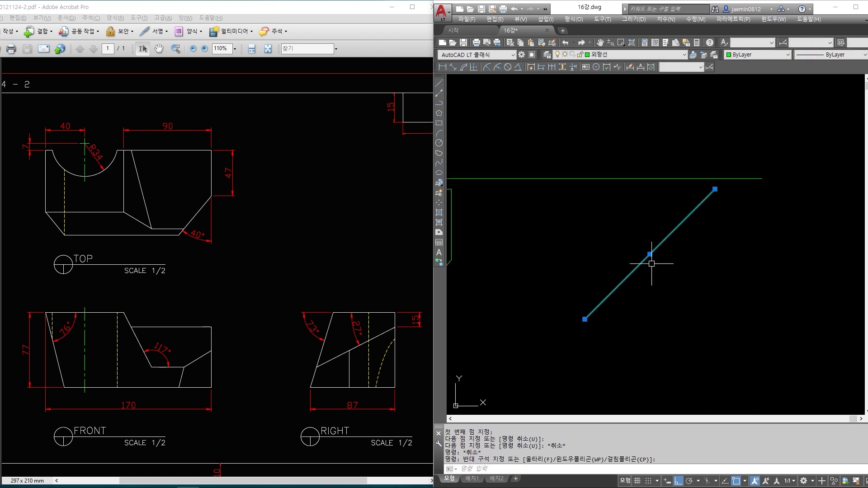
pyautogui.press('Escape')
pyautogui.write('ex')
pyautogui.press('Return')
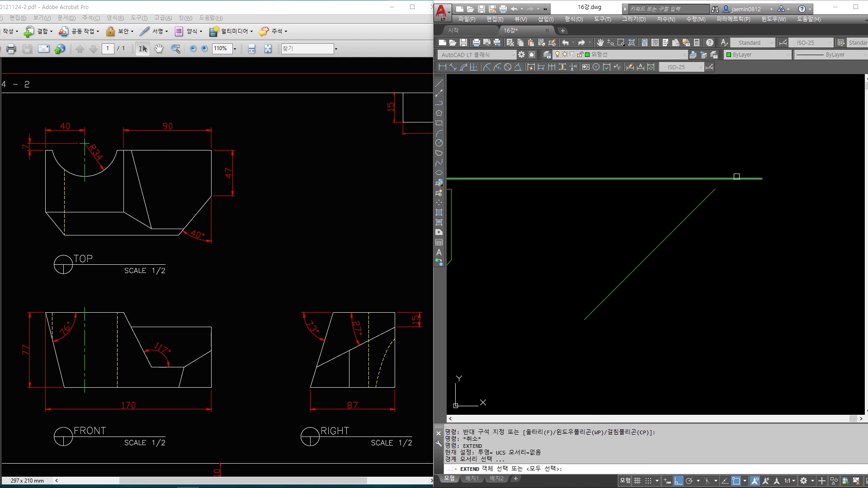
pyautogui.click(734, 180)
pyautogui.press('Return')
pyautogui.click(709, 196)
pyautogui.scroll(-2, 721, 193)
pyautogui.press('Escape')
# Trim the notch centre's projection line beyond the miter line
pyautogui.write('tr')
pyautogui.press('Return')
pyautogui.click(707, 202)
pyautogui.press('Return')
pyautogui.click(736, 190)
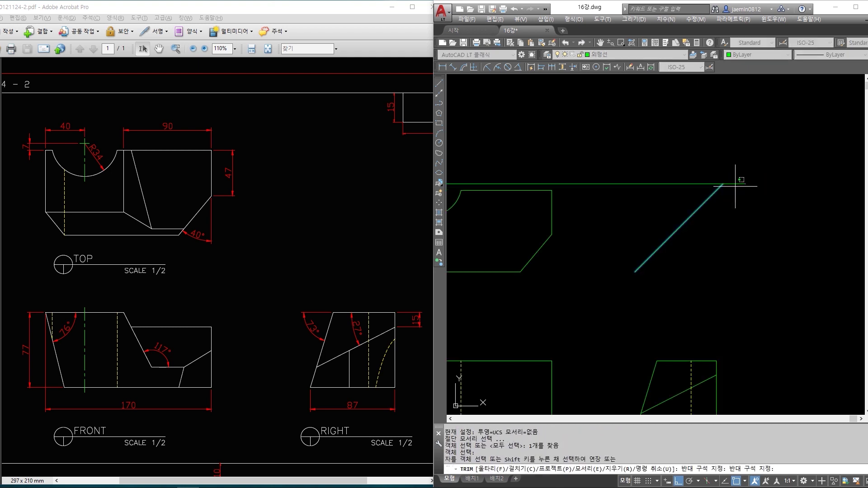
pyautogui.press('Escape')
pyautogui.press('Escape')
pyautogui.click(714, 194)
pyautogui.press('Escape')
pyautogui.write('l')
pyautogui.press('Return')
pyautogui.click(704, 185)
pyautogui.press('Escape')
pyautogui.press('Escape')
pyautogui.click(708, 185)
pyautogui.press('Escape')
# Draw a vertical line about 277 mm long from the miter line's upper end down past the right view's bottom edge
pyautogui.write('l')
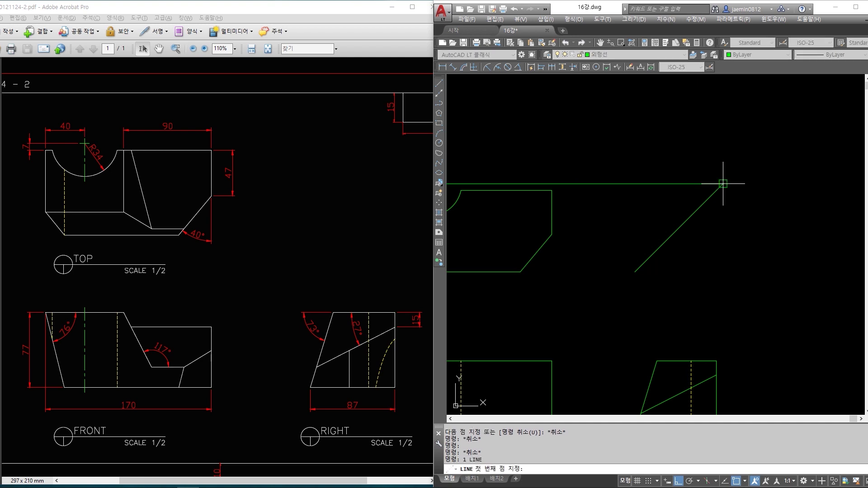
pyautogui.press('Return')
pyautogui.scroll(-2, 724, 202)
pyautogui.click(722, 167)
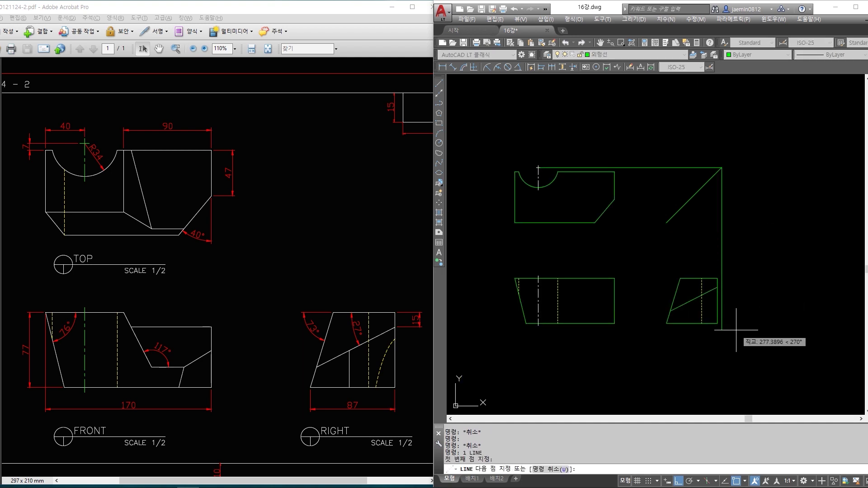
pyautogui.click(722, 330)
pyautogui.press('Escape')
# Assign the notch centre's horizontal and vertical projection lines to the centre line layer 중심선
pyautogui.scroll(3, 723, 294)
pyautogui.click(824, 202)
pyautogui.click(803, 189)
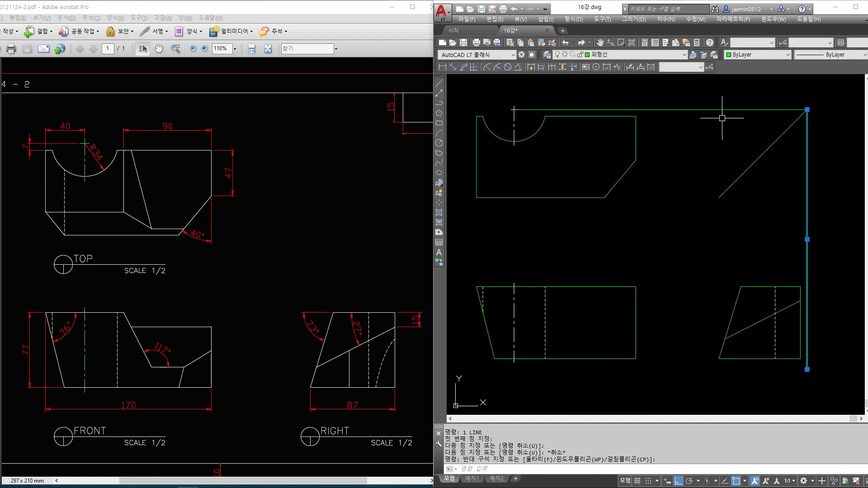
pyautogui.click(705, 110)
pyautogui.click(633, 55)
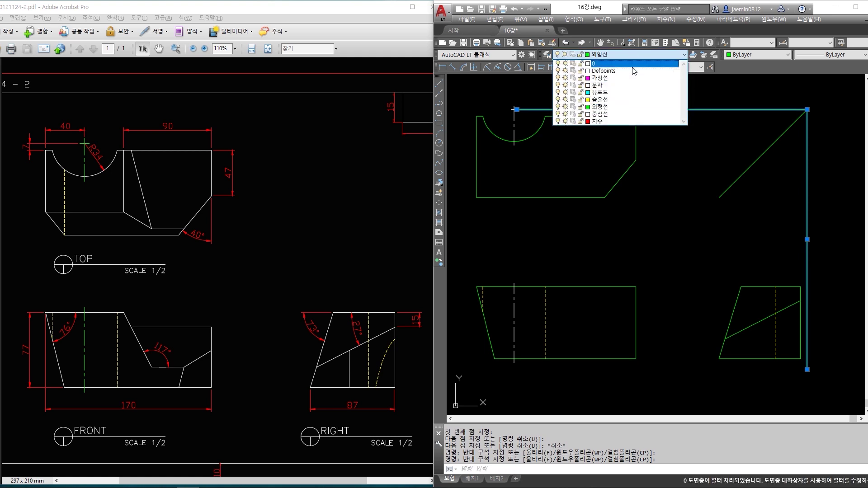
pyautogui.click(623, 114)
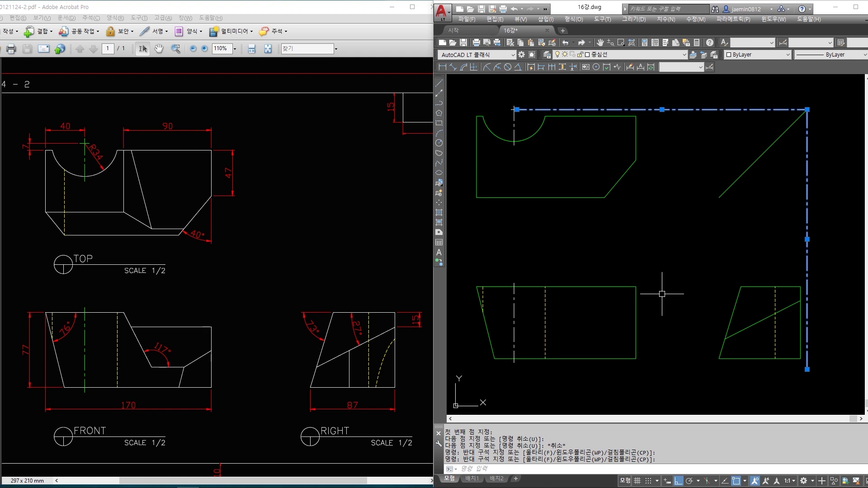
pyautogui.press('Escape')
# Draw a vertical line downward from the front view's bottom edge at the notch's centre line
pyautogui.moveTo(665, 323); pyautogui.dragTo(679, 304, button='middle')
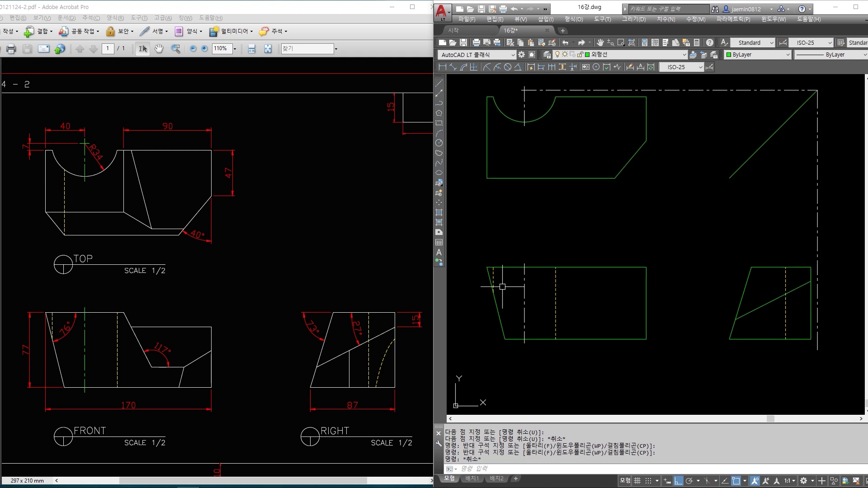
pyautogui.press('Escape')
pyautogui.moveTo(504, 333); pyautogui.dragTo(512, 309, button='middle')
pyautogui.write('l')
pyautogui.press('Return')
pyautogui.click(534, 316)
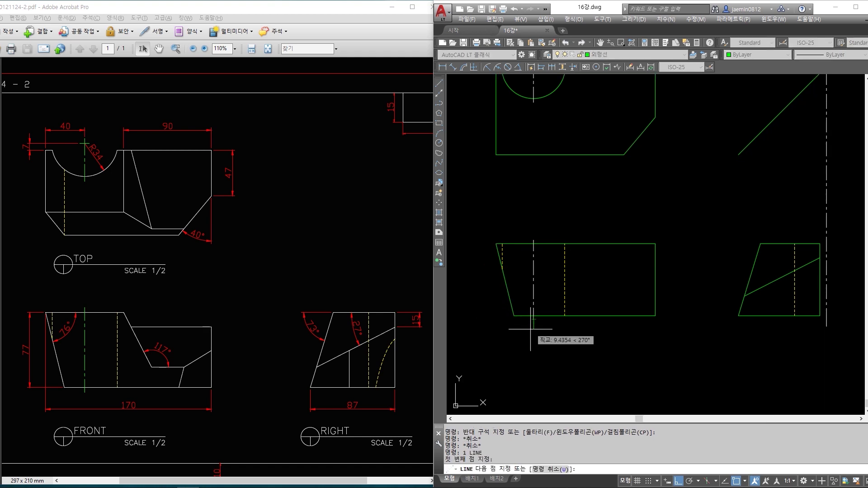
pyautogui.press('Escape')
pyautogui.click(545, 298)
pyautogui.press('Escape')
# Extend the front view's slanted side edge downward to the vertical line below the notch's centre line
pyautogui.click(541, 274)
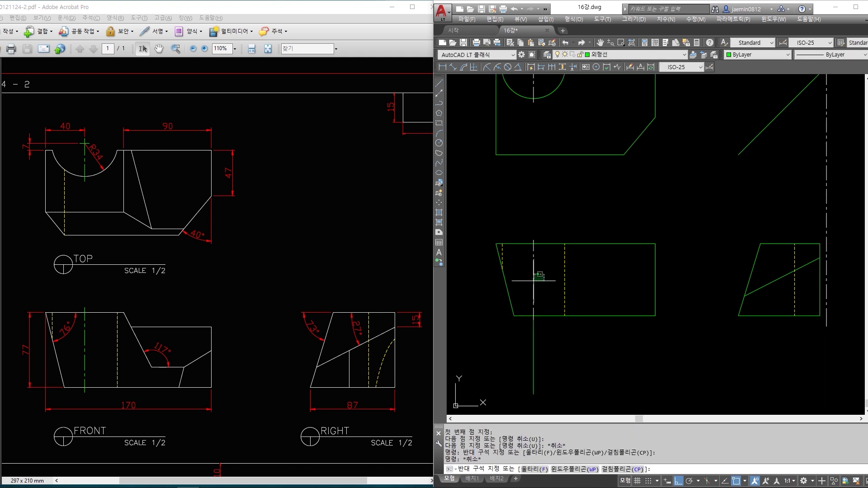
pyautogui.click(534, 280)
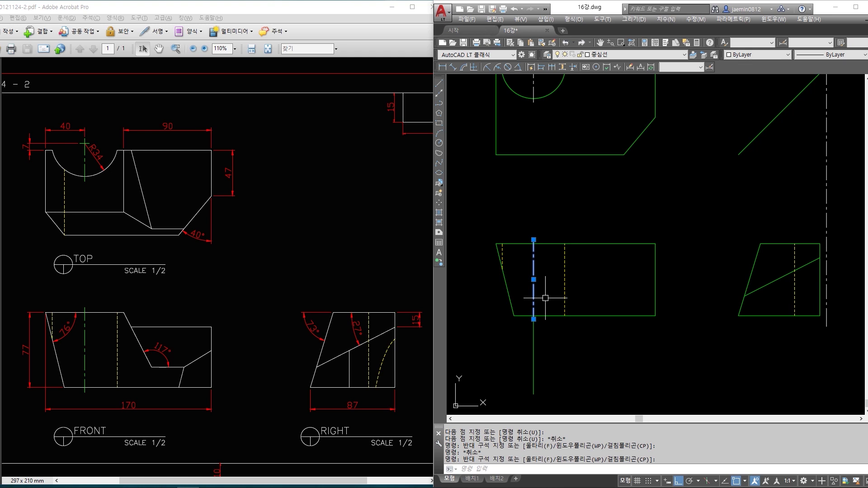
pyautogui.press('Escape')
pyautogui.click(506, 282)
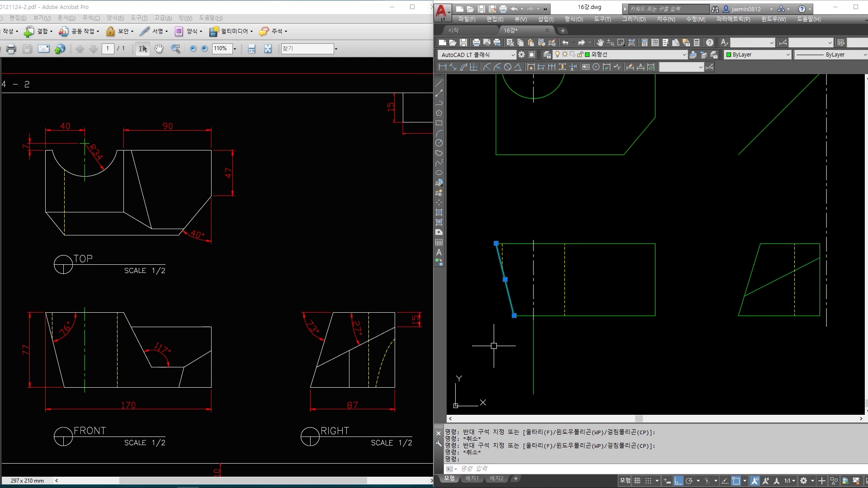
pyautogui.press('Escape')
pyautogui.press('Return')
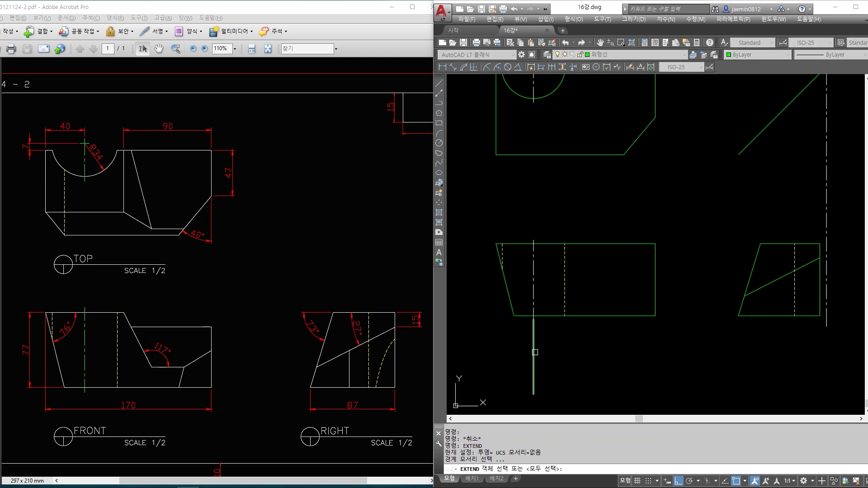
pyautogui.click(535, 353)
pyautogui.press('Return')
pyautogui.click(512, 305)
pyautogui.click(515, 323)
pyautogui.press('Escape')
# Trim the vertical construction line's excess below the end of the extended slanted edge
pyautogui.moveTo(531, 393); pyautogui.dragTo(541, 343, button='middle')
pyautogui.scroll(6, 532, 348)
pyautogui.press('Escape')
pyautogui.write('tr')
pyautogui.press('Return')
pyautogui.click(531, 290)
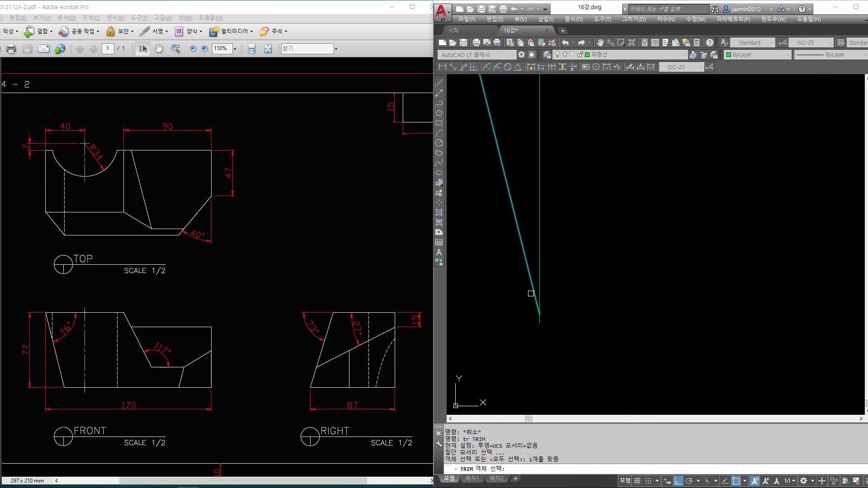
pyautogui.press('Return')
pyautogui.click(540, 322)
pyautogui.click(538, 321)
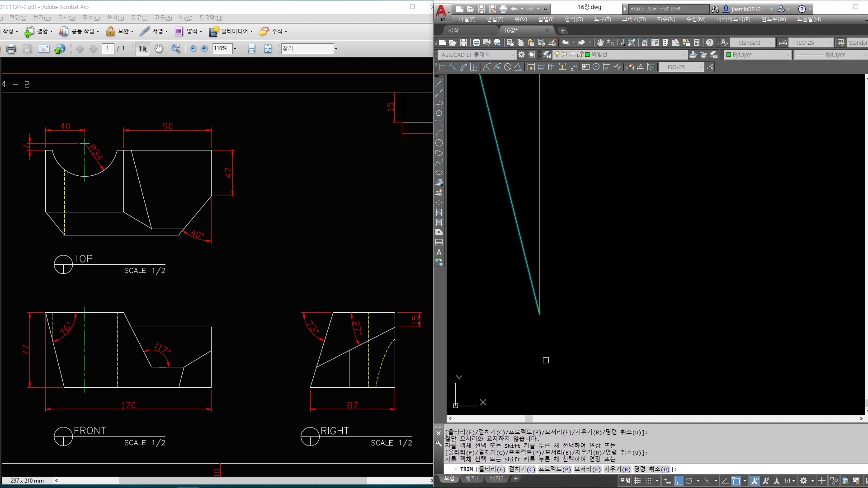
pyautogui.scroll(-6, 546, 361)
pyautogui.press('Escape')
# Examine where the extended slanted edge and the vertical construction line meet below the front view
pyautogui.click(562, 330)
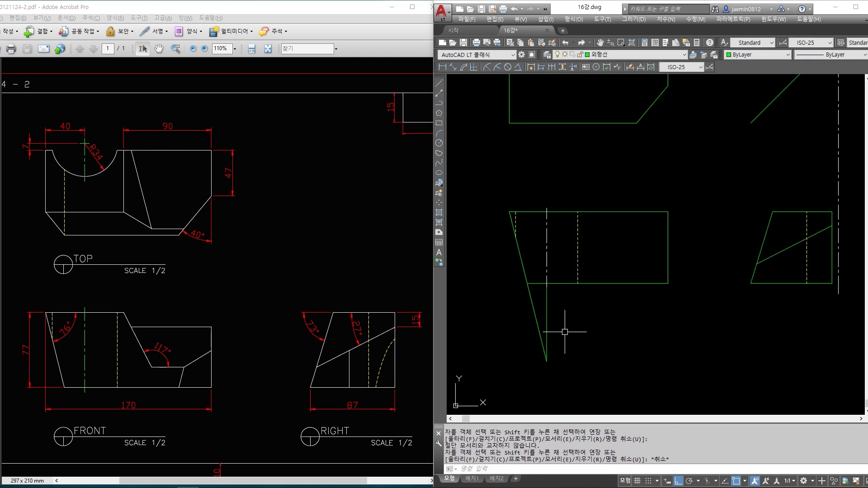
pyautogui.click(523, 348)
pyautogui.press('Escape')
pyautogui.scroll(4, 545, 371)
pyautogui.click(533, 291)
pyautogui.click(548, 277)
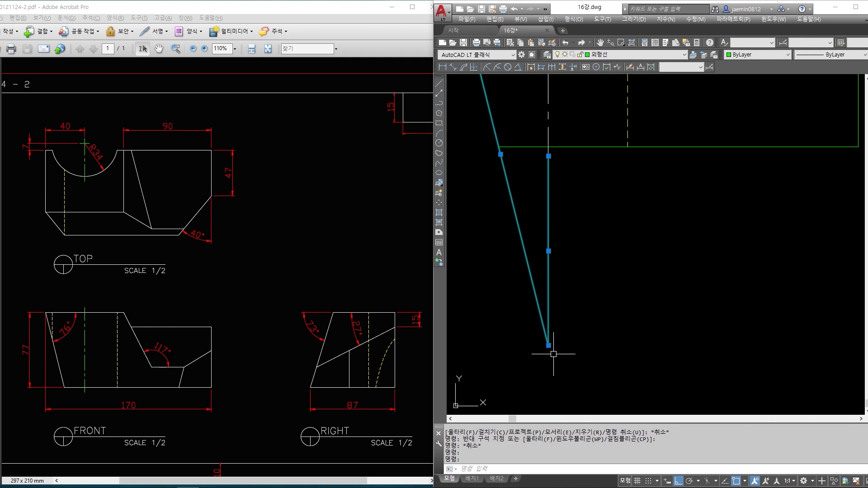
pyautogui.scroll(-5, 554, 354)
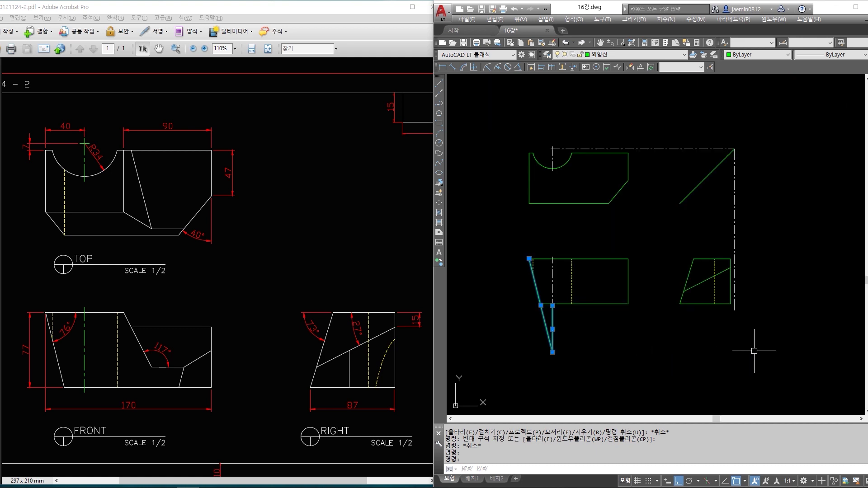
pyautogui.press('Escape')
# Draw a horizontal line from the slanted edge's lower end across below the right view, past the vertical projection centre line
pyautogui.scroll(2, 639, 344)
pyautogui.moveTo(640, 346); pyautogui.dragTo(652, 362, button='middle')
pyautogui.press('Escape')
pyautogui.write('l')
pyautogui.press('Return')
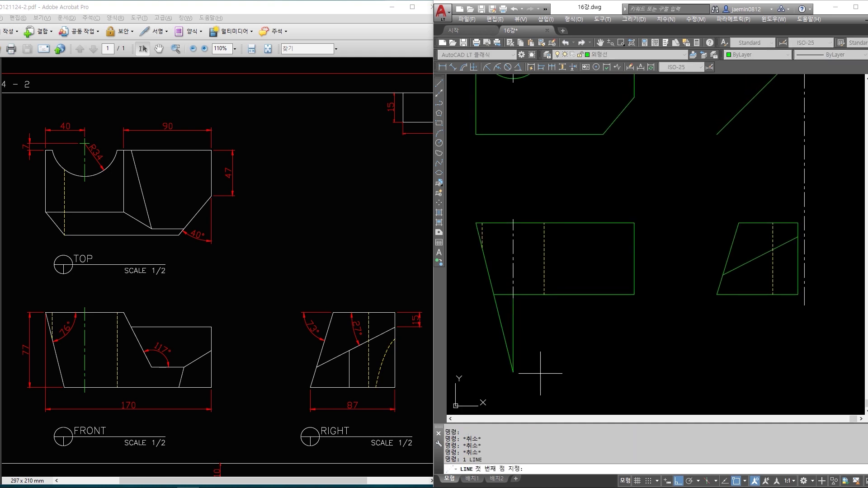
pyautogui.click(513, 372)
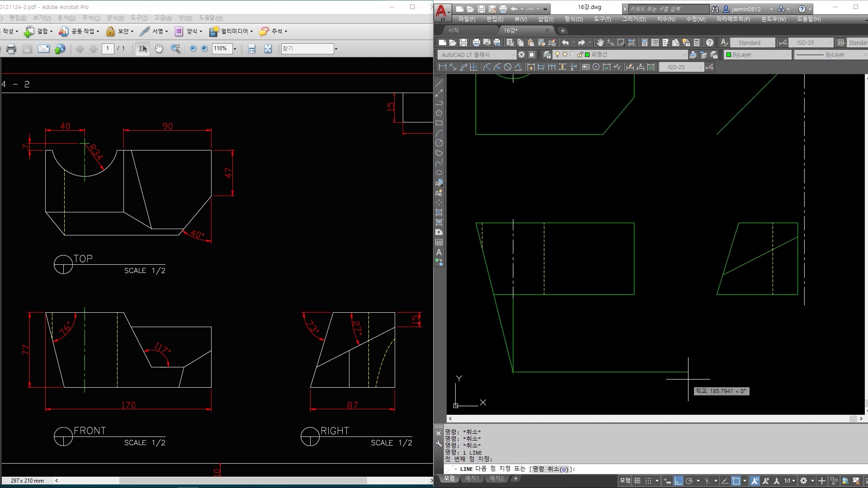
pyautogui.click(834, 382)
pyautogui.press('Escape')
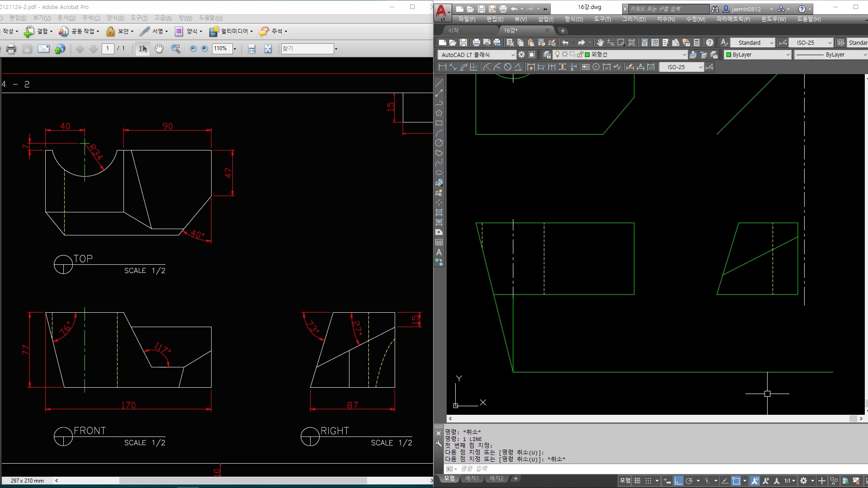
# Stretch the lower end of the vertical projection centre line down to the new horizontal line
pyautogui.press('Escape')
pyautogui.click(810, 169)
pyautogui.click(792, 185)
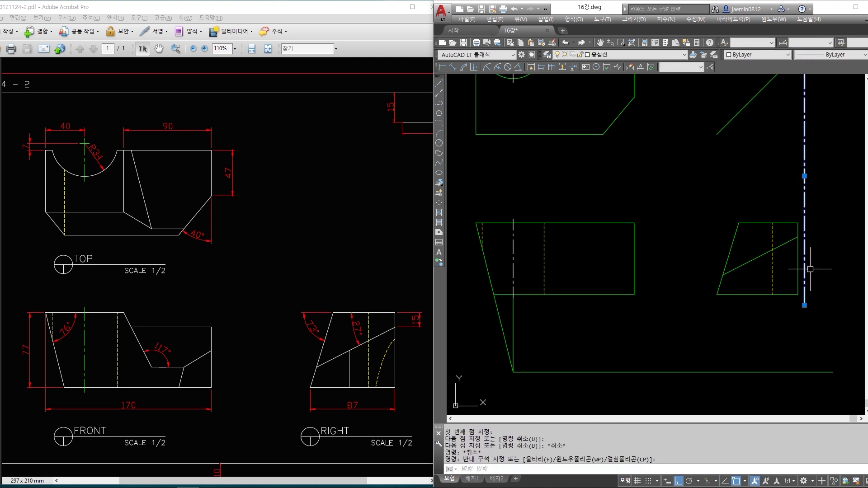
pyautogui.click(805, 305)
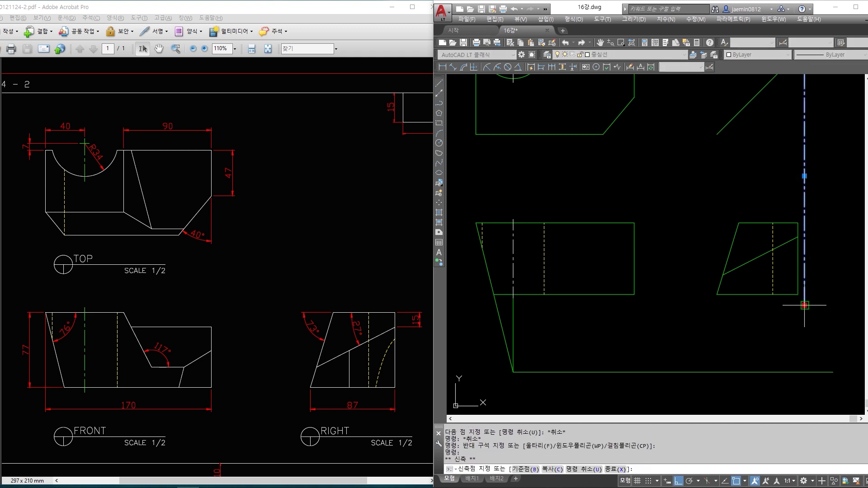
pyautogui.click(805, 372)
pyautogui.press('Escape')
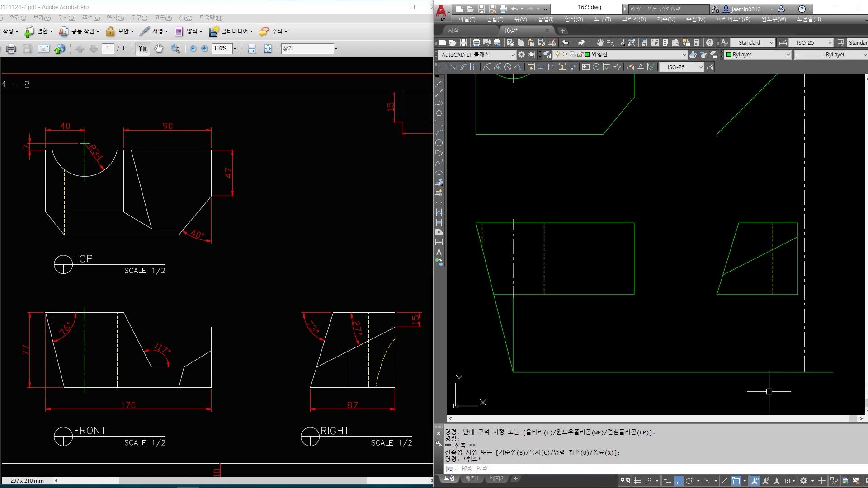
# Trim the horizontal line's excess beyond the vertical projection centre line
pyautogui.write('tr')
pyautogui.press('space')
pyautogui.click(810, 323)
pyautogui.click(803, 332)
pyautogui.press('space')
pyautogui.click(832, 356)
pyautogui.click(831, 356)
pyautogui.press('Escape')
# Match the lower horizontal projection line's properties to the vertical projection centre line
pyautogui.write('ma')
pyautogui.press('space')
pyautogui.click(806, 366)
pyautogui.click(769, 356)
pyautogui.click(730, 386)
pyautogui.press('Escape')
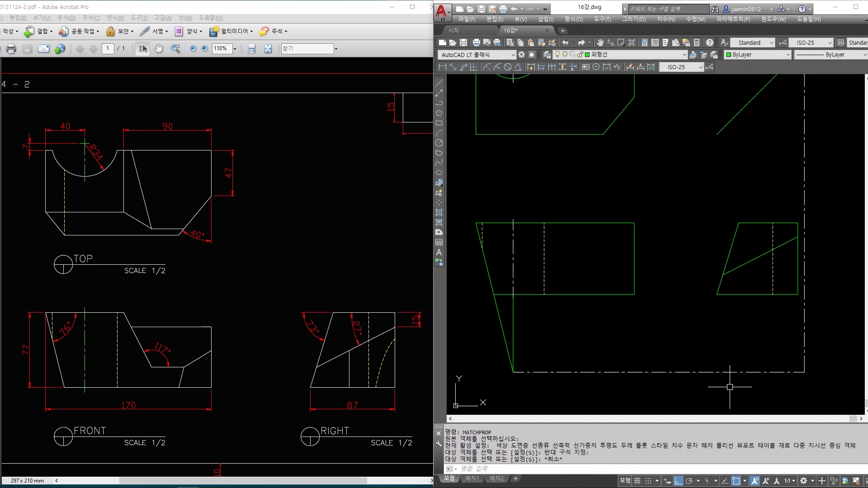
# Examine the corner where the vertical and lower horizontal projection centre lines meet
pyautogui.moveTo(728, 387); pyautogui.dragTo(720, 387, button='middle')
pyautogui.press('Escape')
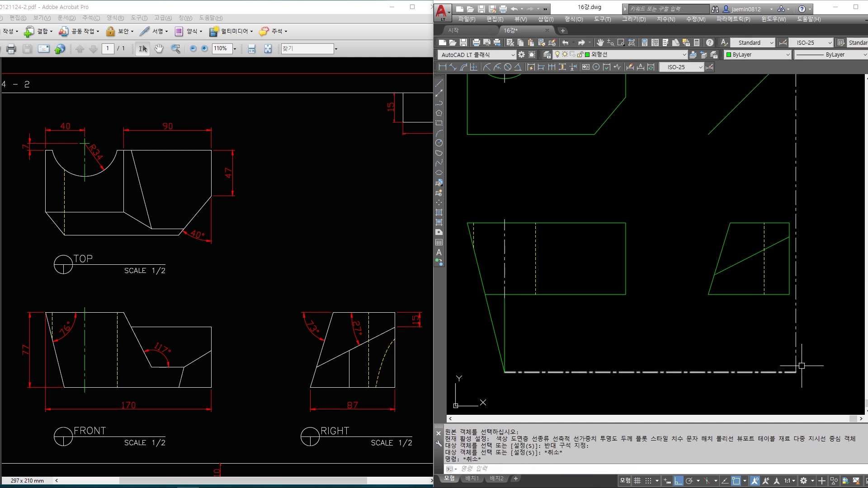
pyautogui.click(801, 347)
pyautogui.click(776, 358)
pyautogui.click(767, 363)
pyautogui.click(757, 384)
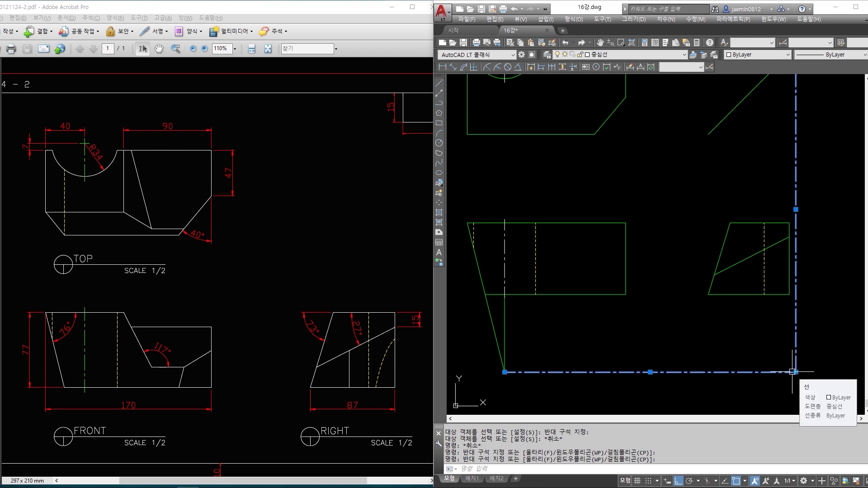
pyautogui.press('Escape')
# Compare the top view's notch arc with the vertical hidden line in the right view
pyautogui.moveTo(535, 78); pyautogui.dragTo(543, 134, button='middle')
pyautogui.click(535, 126)
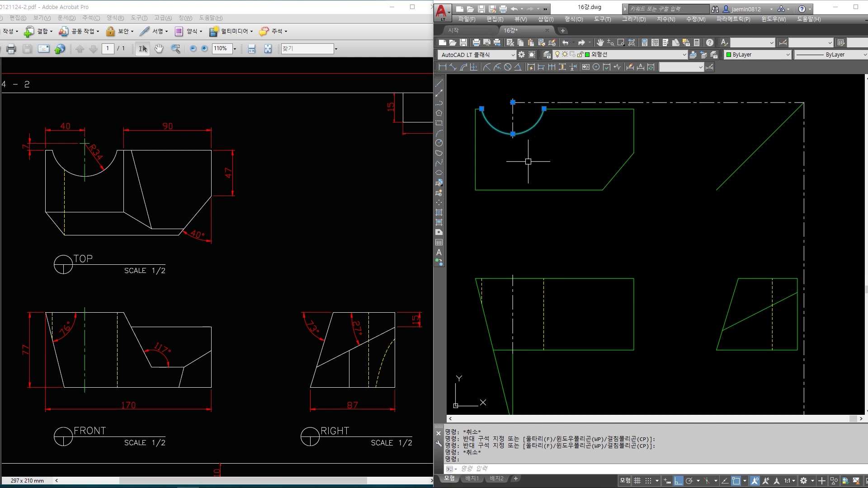
pyautogui.moveTo(533, 127); pyautogui.dragTo(538, 133, button='middle')
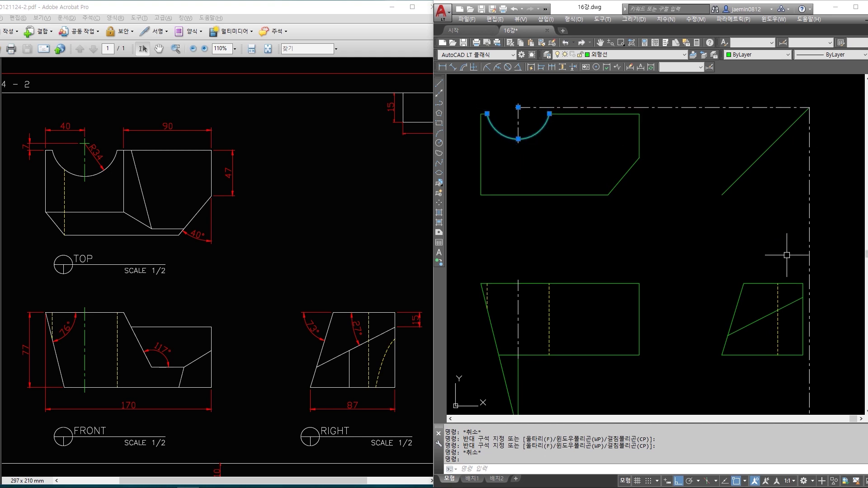
pyautogui.moveTo(779, 360); pyautogui.dragTo(759, 282, button='middle')
pyautogui.click(758, 321)
pyautogui.click(748, 363)
pyautogui.press('Escape')
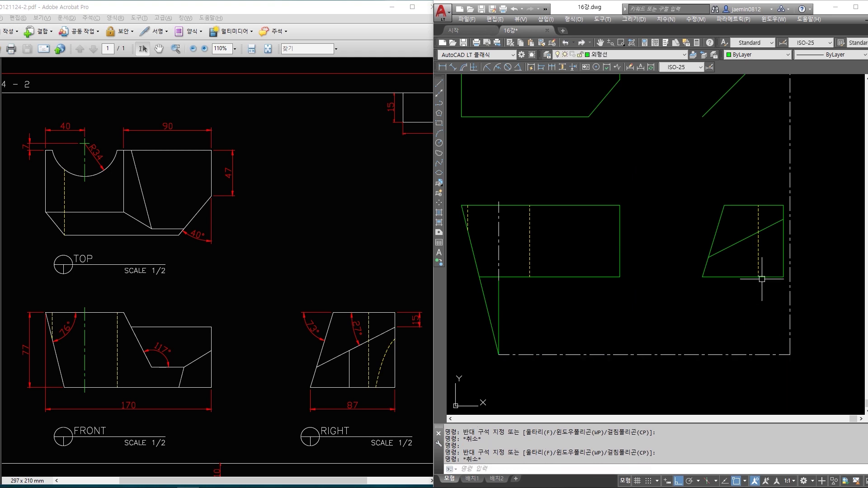
pyautogui.click(759, 256)
pyautogui.moveTo(663, 207); pyautogui.dragTo(678, 252, button='middle')
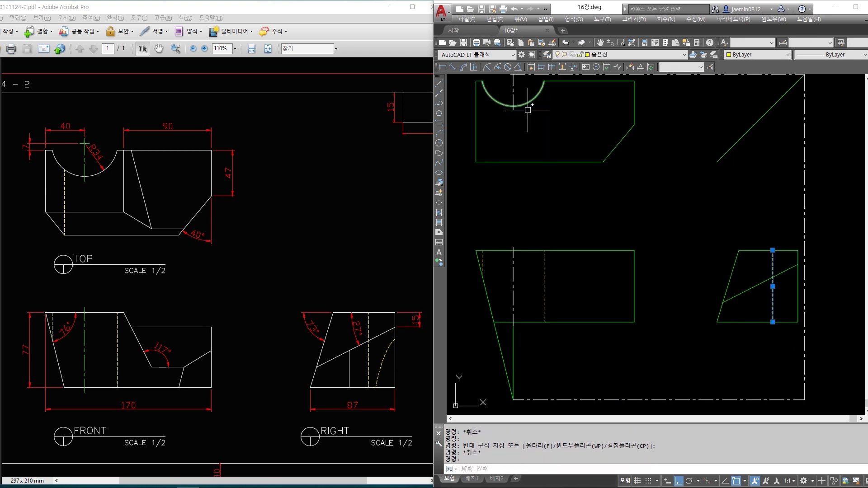
pyautogui.press('Escape')
pyautogui.click(772, 287)
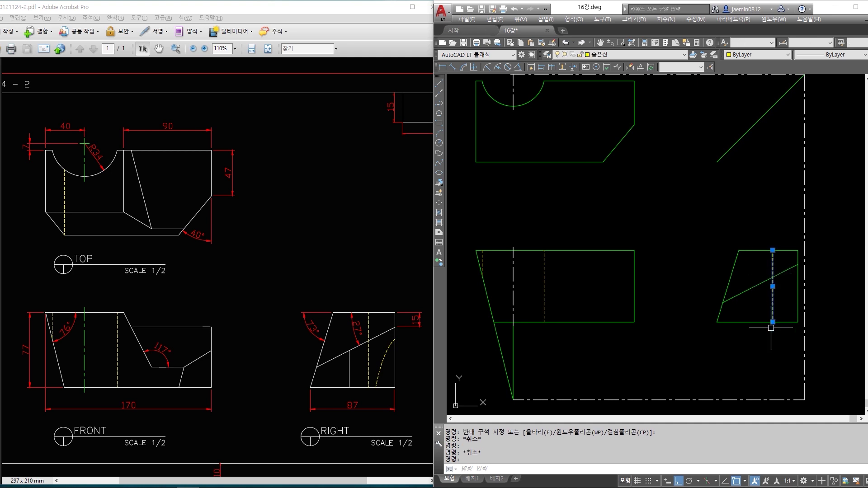
# Draw a vertical line from the lower end of the right view's hidden line down to the horizontal projection centre line
pyautogui.press('Escape')
pyautogui.write('l')
pyautogui.press('Return')
pyautogui.click(773, 322)
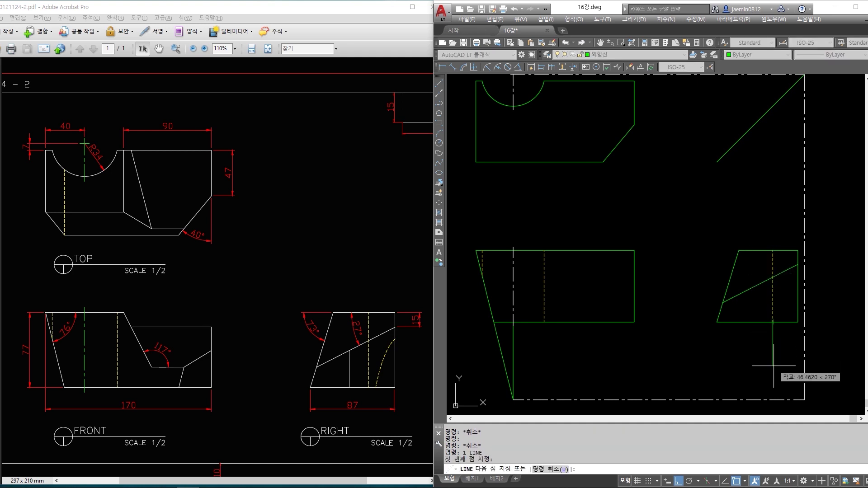
pyautogui.click(773, 399)
pyautogui.press('Escape')
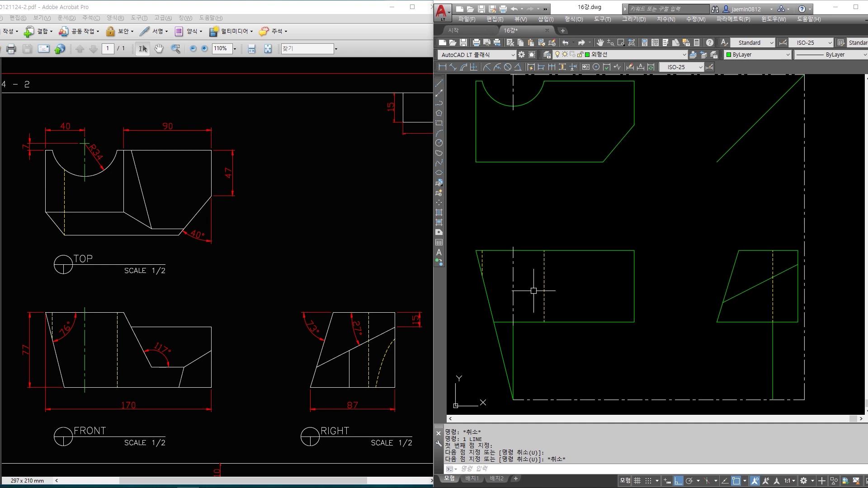
# Examine how the front view's short hidden line meets the extended slanted edge, in relation to the right view
pyautogui.scroll(2, 481, 280)
pyautogui.click(483, 250)
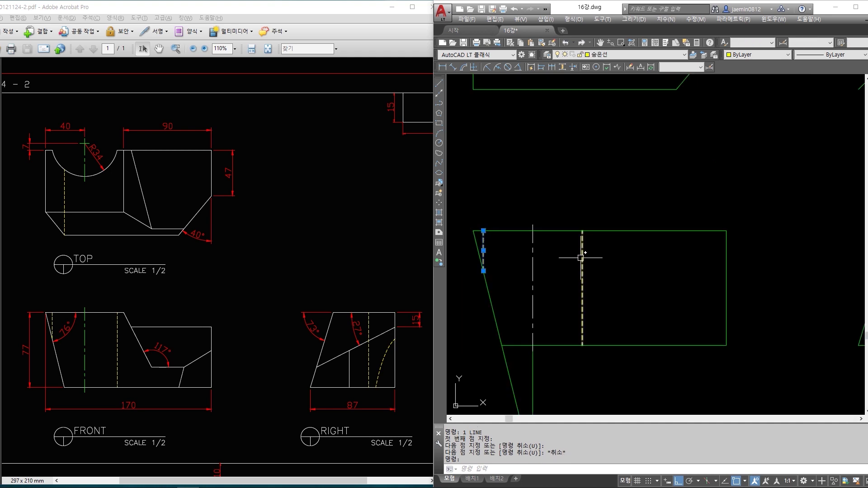
pyautogui.click(493, 294)
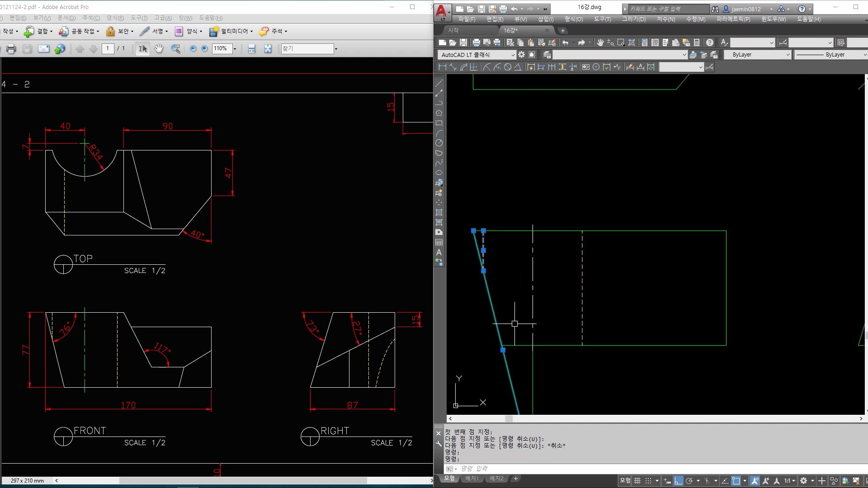
pyautogui.scroll(3, 472, 285)
pyautogui.scroll(-4, 520, 289)
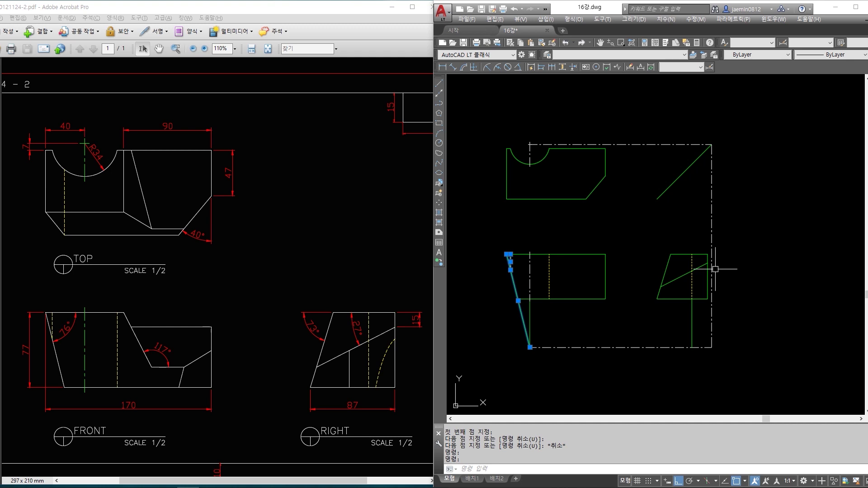
pyautogui.scroll(2, 716, 269)
pyautogui.press('Escape')
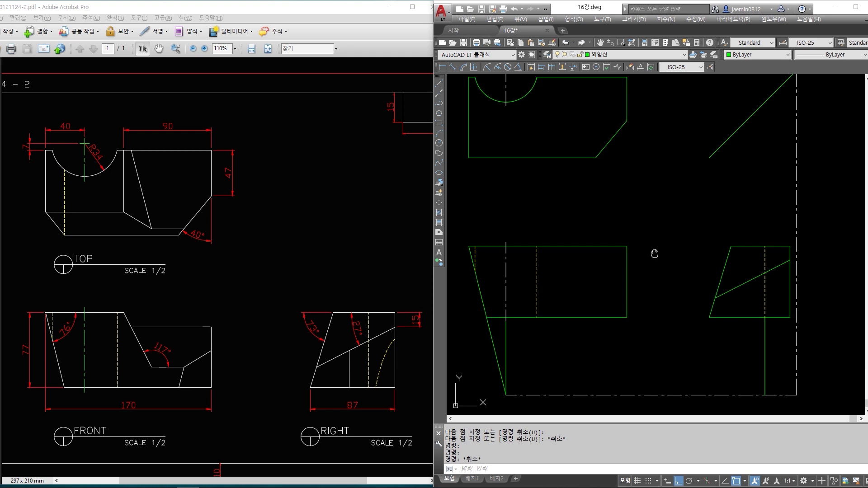
# Check the front view's short hidden line and slanted edge against the notch arc in the top view
pyautogui.moveTo(654, 254); pyautogui.dragTo(657, 256, button='middle')
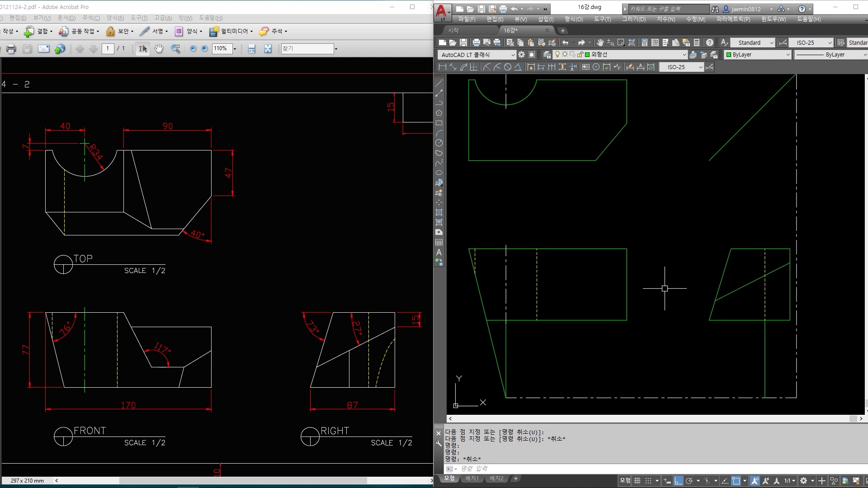
pyautogui.click(475, 261)
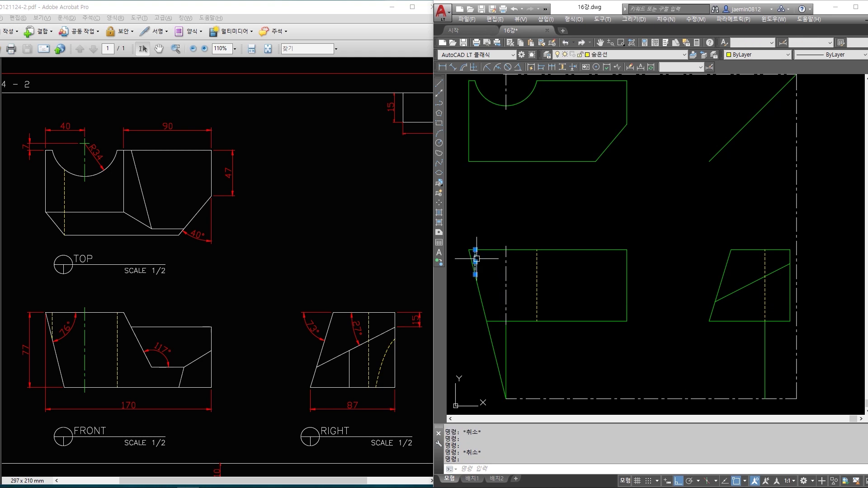
pyautogui.moveTo(500, 180); pyautogui.dragTo(539, 212, button='middle')
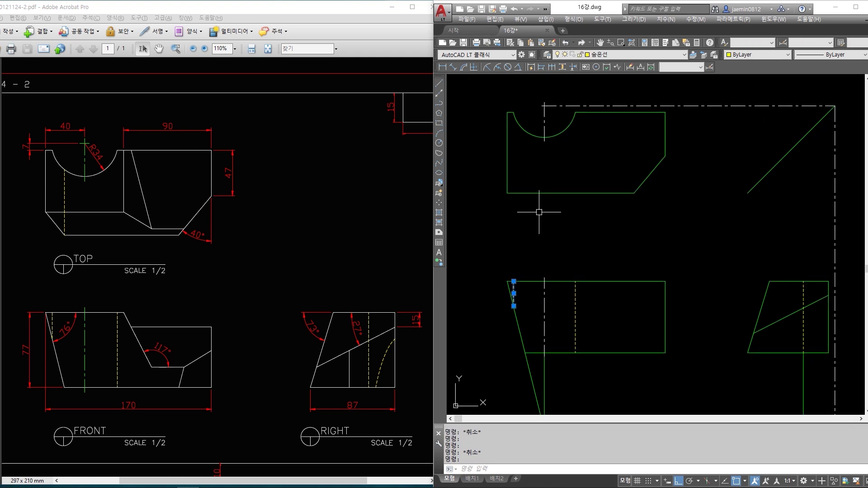
pyautogui.click(514, 308)
pyautogui.scroll(2, 520, 325)
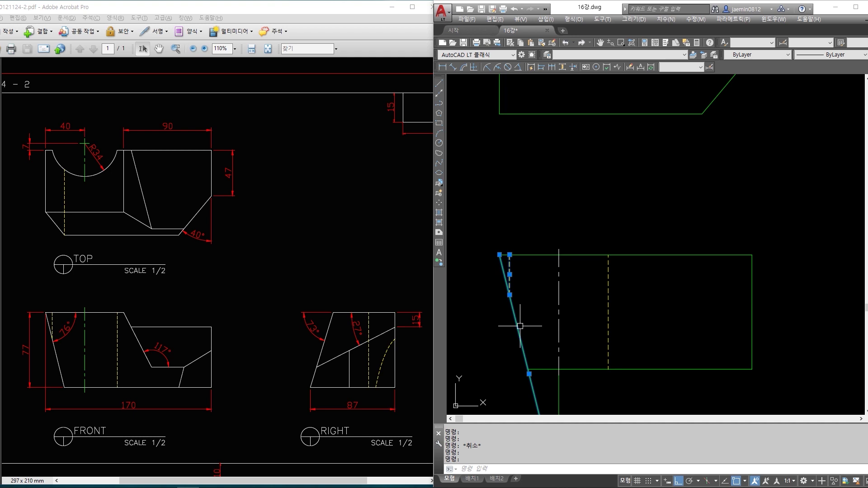
pyautogui.scroll(-2, 777, 297)
pyautogui.moveTo(776, 297)
pyautogui.mouseDown(button='middle')
pyautogui.moveTo(593, 298)
pyautogui.moveTo(714, 289)
pyautogui.mouseUp(button='middle')
pyautogui.moveTo(622, 246); pyautogui.dragTo(626, 256, button='middle')
pyautogui.press('Escape')
pyautogui.click(556, 128)
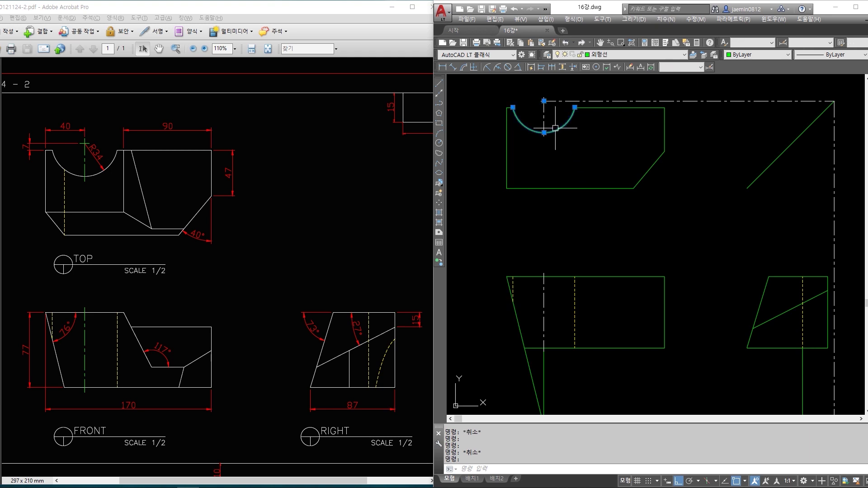
pyautogui.moveTo(553, 162); pyautogui.dragTo(553, 177, button='middle')
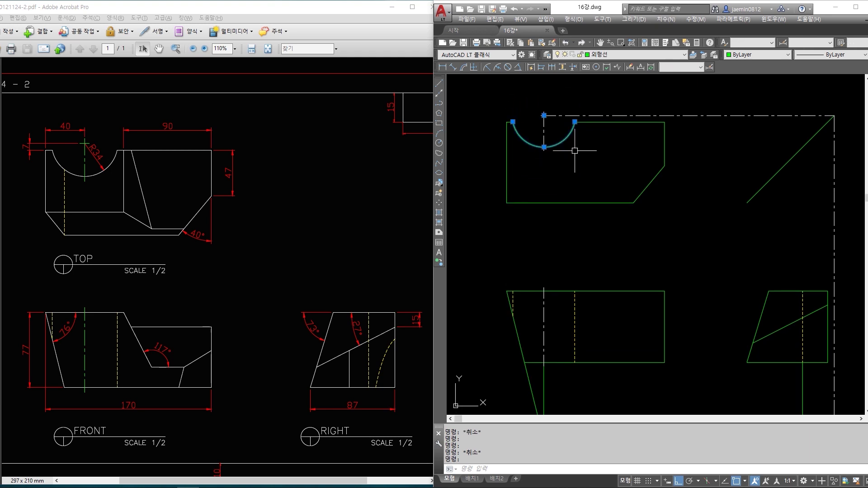
# Examine the top view's notch arc and the top edge segments adjoining both of its ends
pyautogui.scroll(5, 544, 113)
pyautogui.moveTo(542, 113); pyautogui.dragTo(545, 118, button='middle')
pyautogui.press('Escape')
pyautogui.click(570, 112)
pyautogui.click(534, 155)
pyautogui.moveTo(536, 169); pyautogui.dragTo(570, 172, button='middle')
pyautogui.press('Escape')
pyautogui.click(493, 147)
pyautogui.click(700, 147)
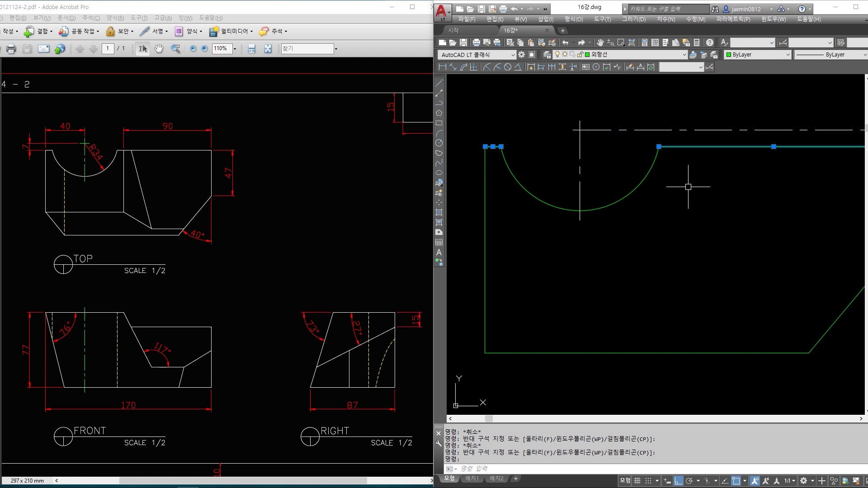
pyautogui.press('Escape')
pyautogui.click(505, 171)
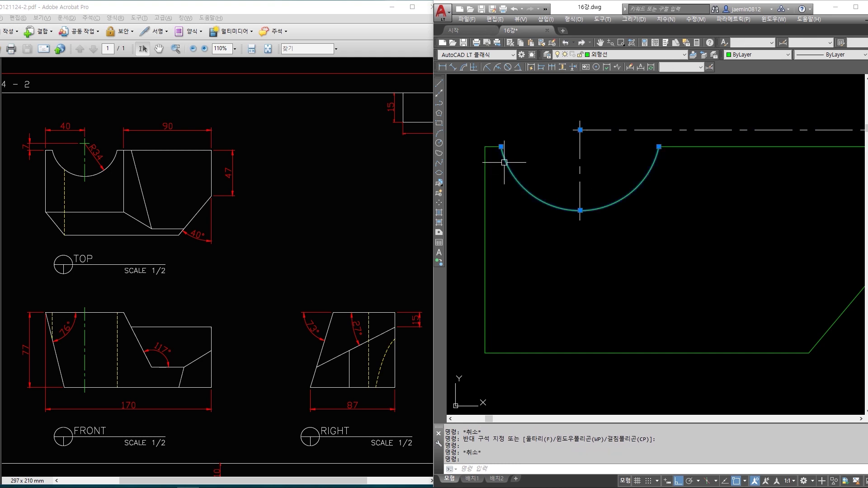
pyautogui.click(495, 147)
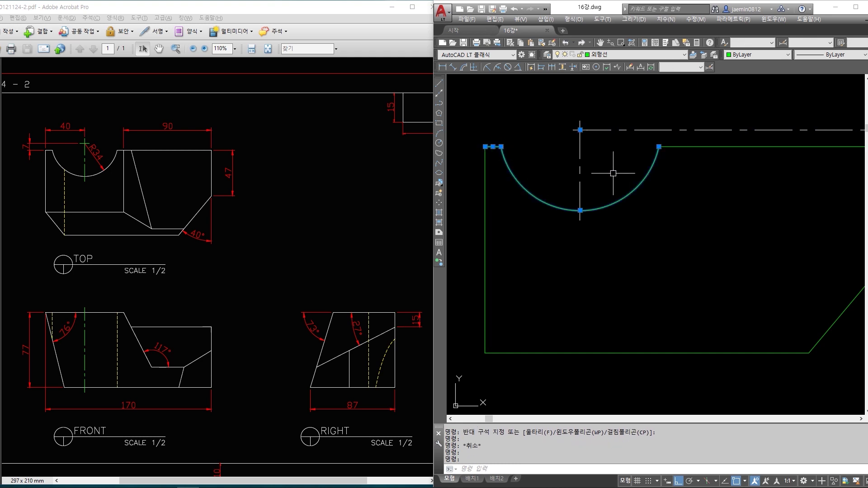
pyautogui.click(669, 146)
pyautogui.click(643, 139)
pyautogui.click(672, 156)
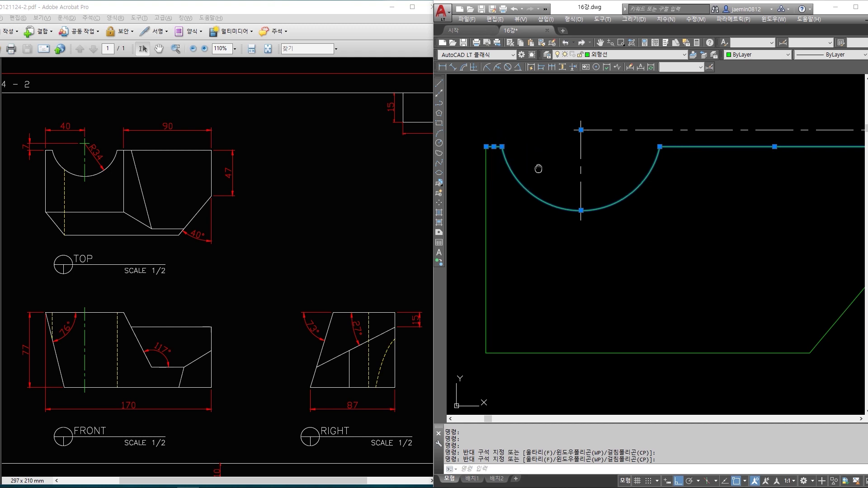
pyautogui.press('Escape')
# Draw a full circle of radius 34 centred on the notch arc's centre in the top view
pyautogui.write('c')
pyautogui.press('Return')
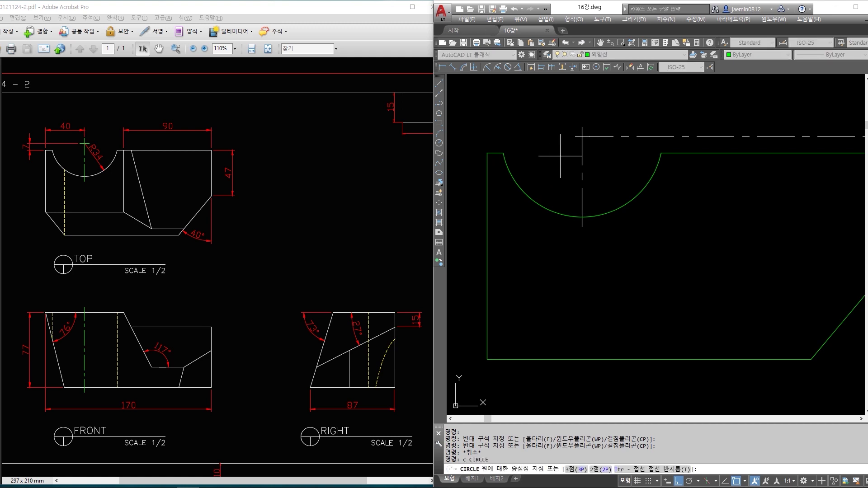
pyautogui.click(582, 135)
pyautogui.press('Return')
pyautogui.press('Escape')
pyautogui.scroll(-2, 625, 191)
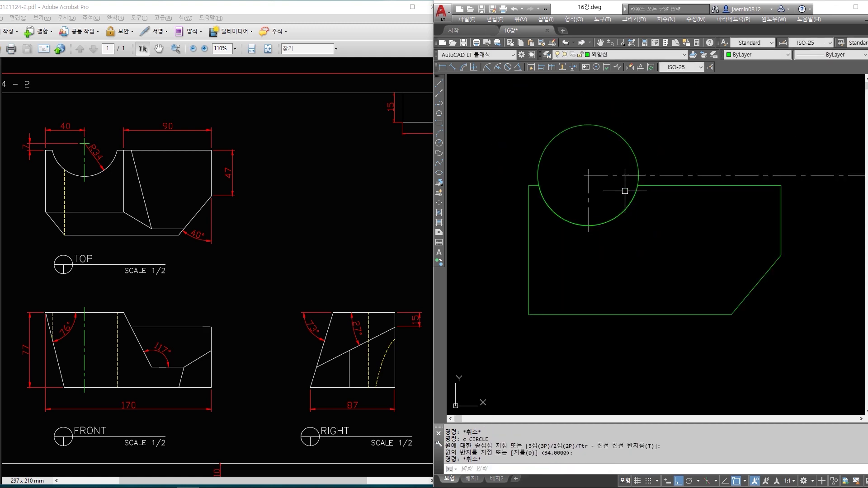
# Select the full circle over the top view's notch and open the layer choices for it
pyautogui.click(625, 191)
pyautogui.click(606, 133)
pyautogui.click(628, 55)
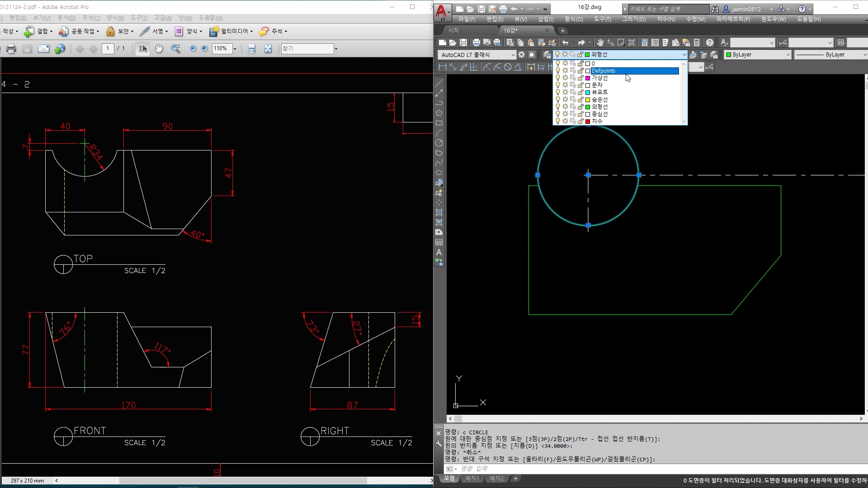
# Put the full circle in the top view on the 가상선 layer and select it for inspection
pyautogui.click(628, 78)
pyautogui.scroll(2, 603, 148)
pyautogui.press('Escape')
pyautogui.click(650, 107)
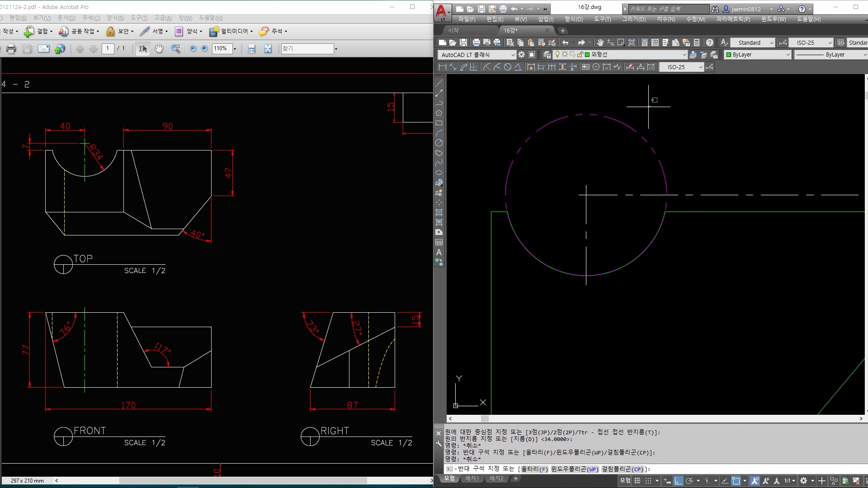
pyautogui.click(614, 134)
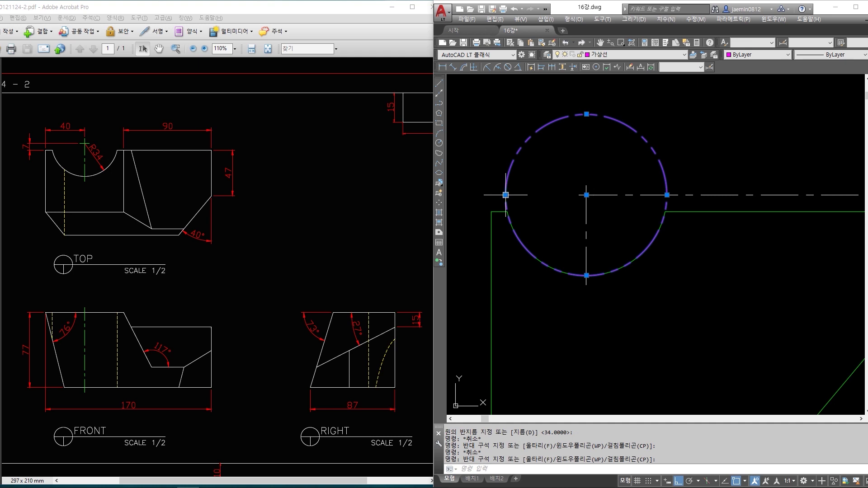
# Draw a vertical helper line straight down from the circle's left quadrant past the top view's upper edge
pyautogui.scroll(4, 507, 199)
pyautogui.press('Escape')
pyautogui.write('l LINE')
pyautogui.press('Return')
pyautogui.click(499, 180)
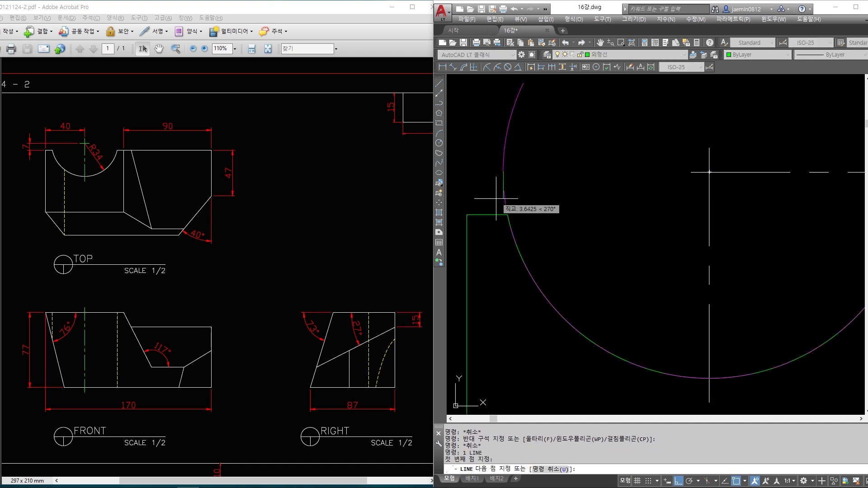
pyautogui.click(500, 226)
pyautogui.scroll(2, 500, 221)
pyautogui.press('Escape')
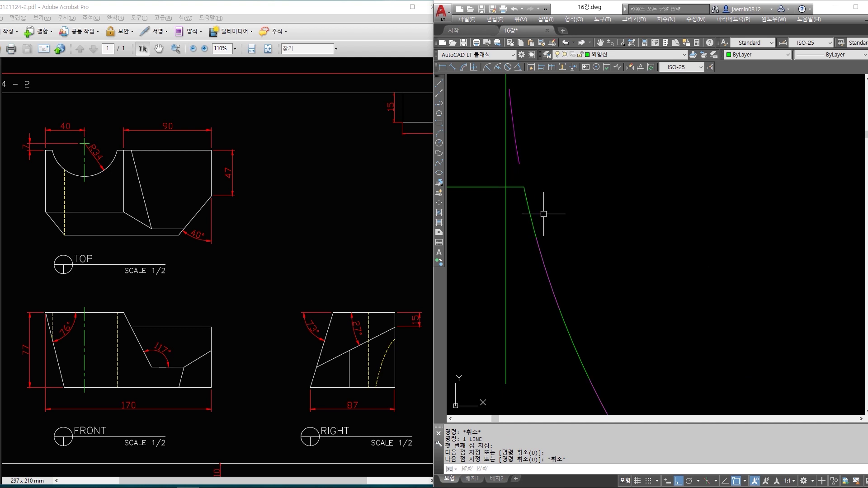
# Examine where the circle crosses the top view's upper edge relative to its left quadrant, and compare it with the front view
pyautogui.click(520, 187)
pyautogui.click(528, 201)
pyautogui.scroll(-3, 553, 212)
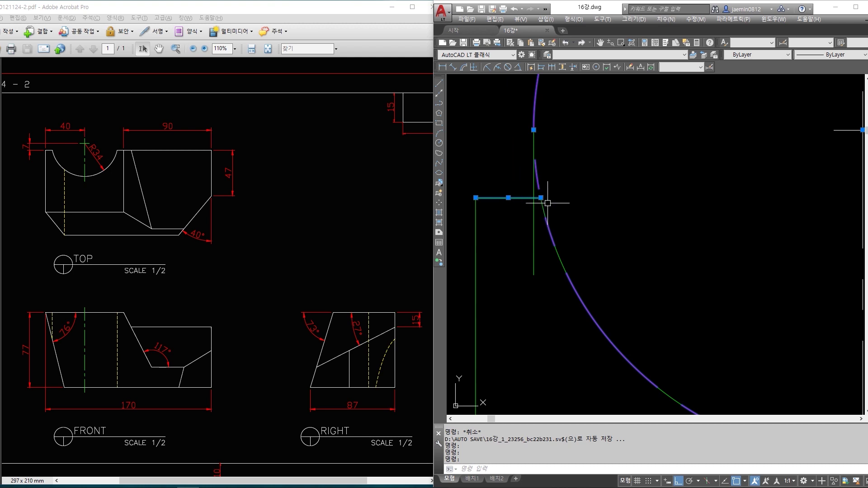
pyautogui.press('Escape')
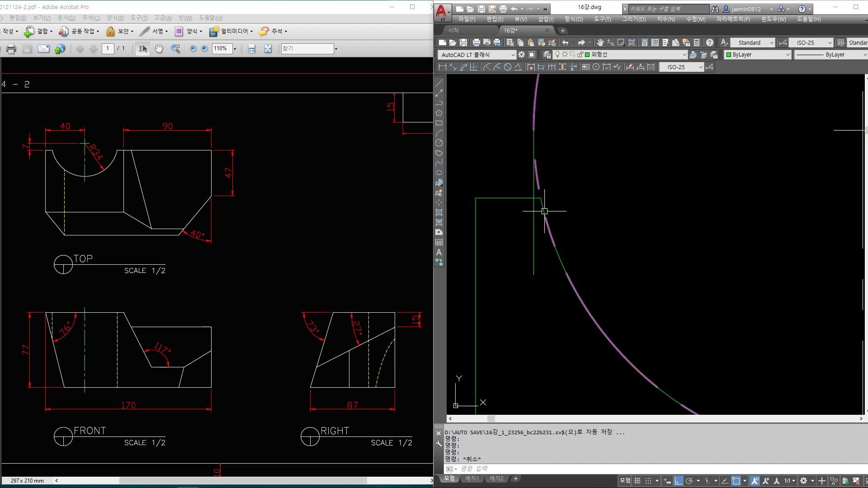
pyautogui.click(534, 110)
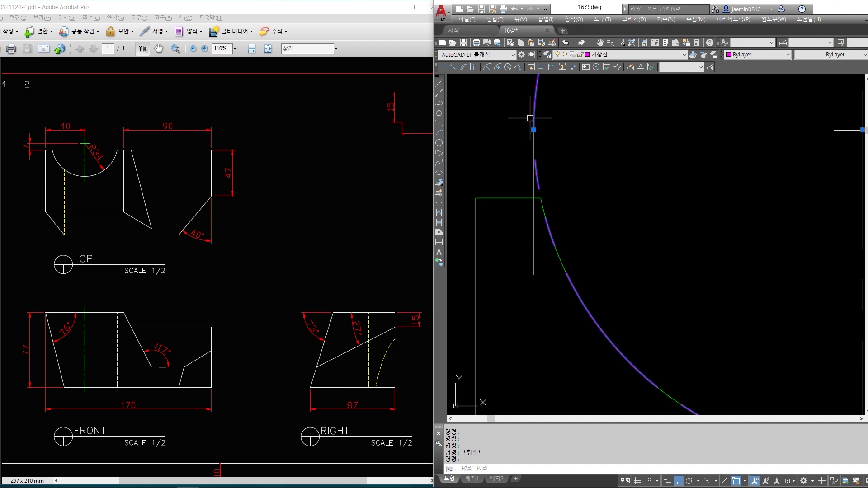
pyautogui.scroll(-3, 530, 116)
pyautogui.scroll(4, 538, 183)
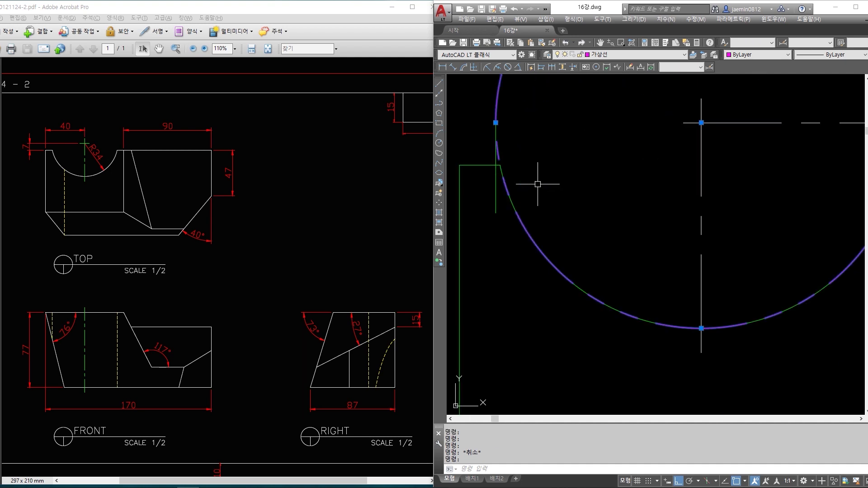
pyautogui.scroll(-2, 499, 128)
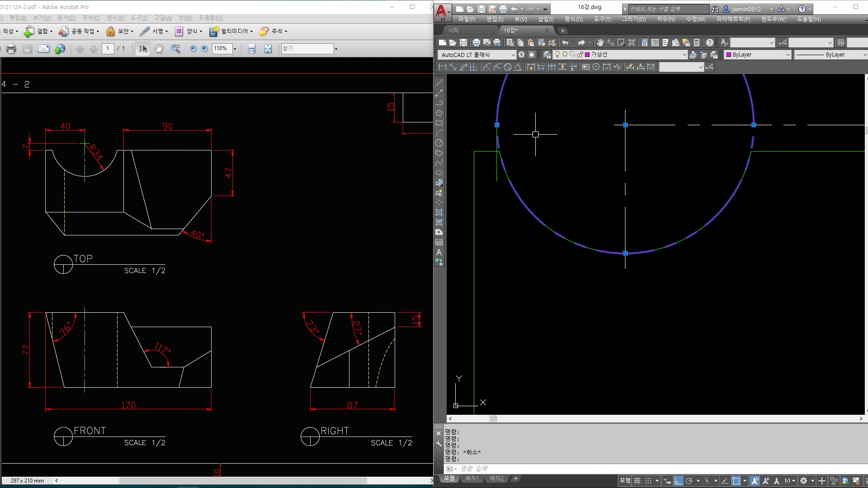
pyautogui.scroll(-4, 535, 134)
pyautogui.scroll(-2, 547, 138)
pyautogui.moveTo(532, 339); pyautogui.dragTo(534, 288, button='middle')
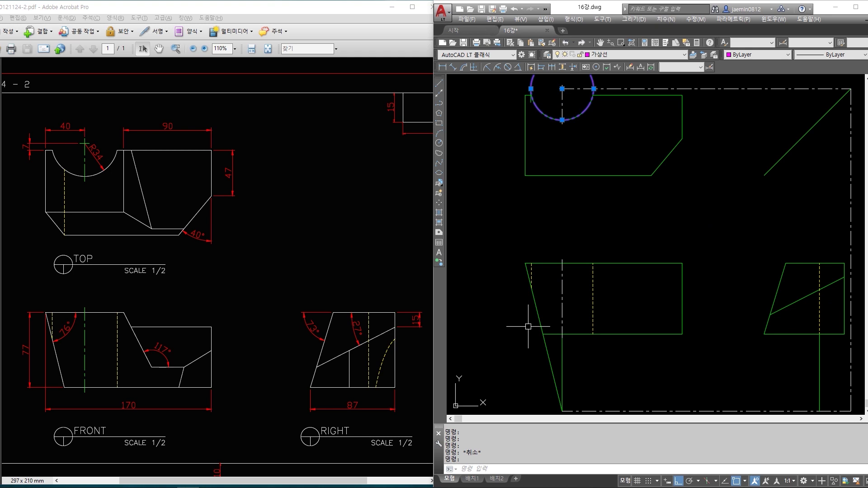
pyautogui.moveTo(541, 225); pyautogui.dragTo(540, 313, button='middle')
# Erase the full 가상선 circle and the vertical helper line at its left quadrant, keeping the trimmed arc in the top view
pyautogui.press('Escape')
pyautogui.write('e')
pyautogui.click(585, 135)
pyautogui.click(564, 156)
pyautogui.scroll(4, 537, 190)
pyautogui.press('space')
pyautogui.press('space')
pyautogui.click(519, 164)
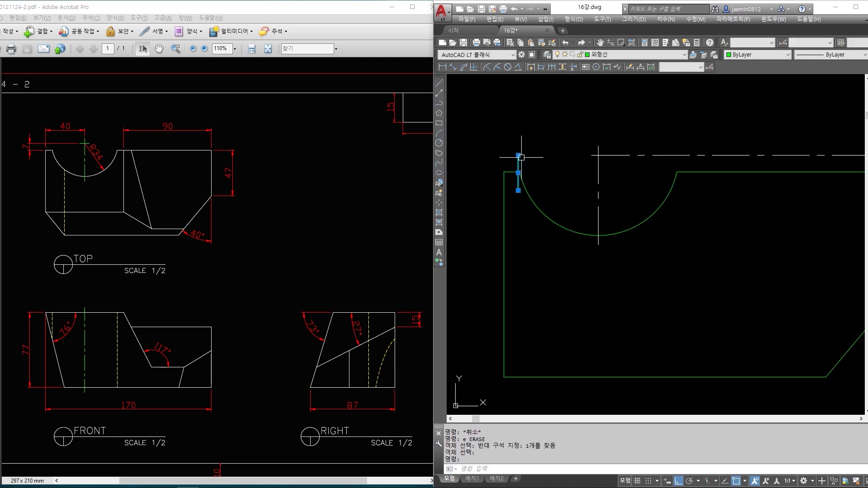
pyautogui.press('space')
# Examine the top view's arc and the point where the front view's short hidden line meets the slanted left edge
pyautogui.click(560, 193)
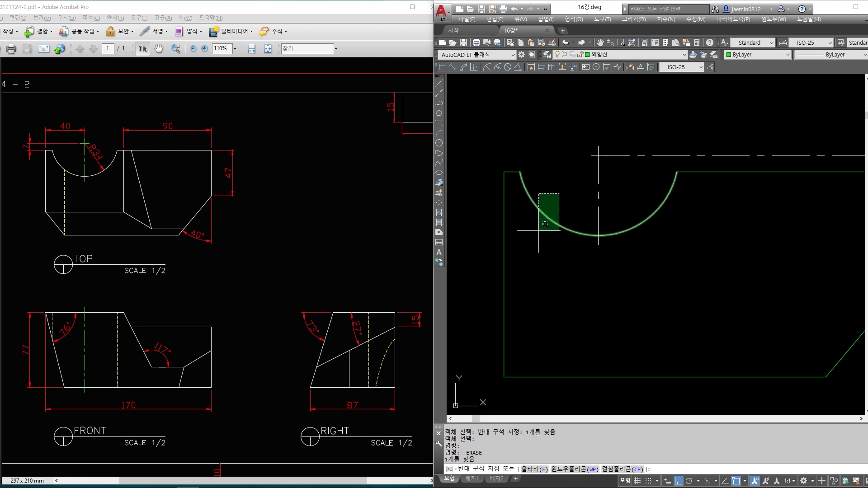
pyautogui.click(540, 229)
pyautogui.scroll(-5, 547, 208)
pyautogui.moveTo(549, 210); pyautogui.dragTo(556, 132, button='middle')
pyautogui.scroll(4, 566, 242)
pyautogui.press('Escape')
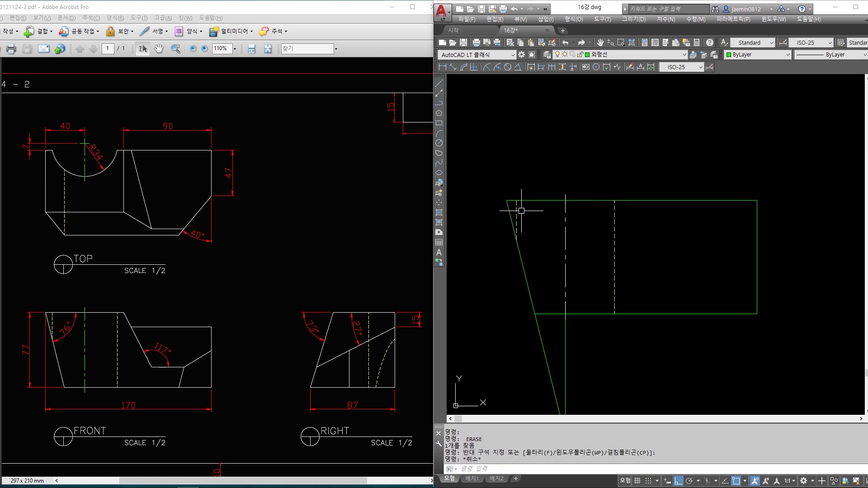
pyautogui.click(517, 229)
pyautogui.moveTo(528, 236); pyautogui.dragTo(518, 212, button='middle')
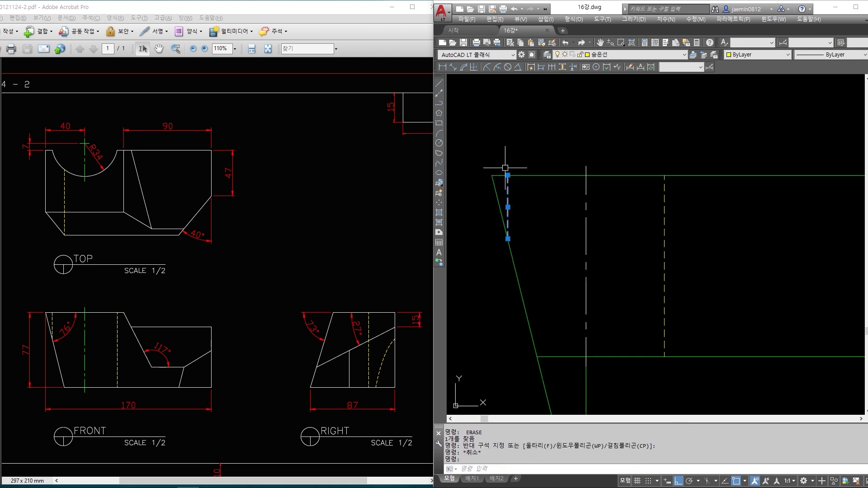
pyautogui.click(513, 251)
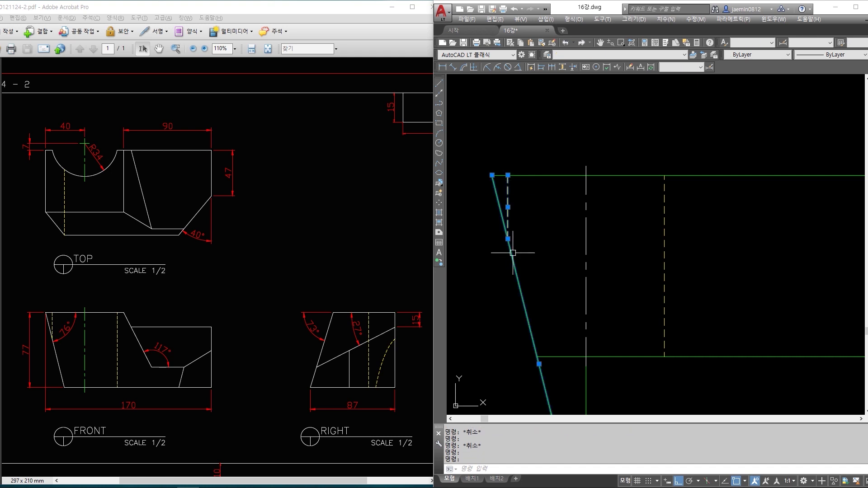
pyautogui.scroll(2, 515, 267)
pyautogui.click(505, 151)
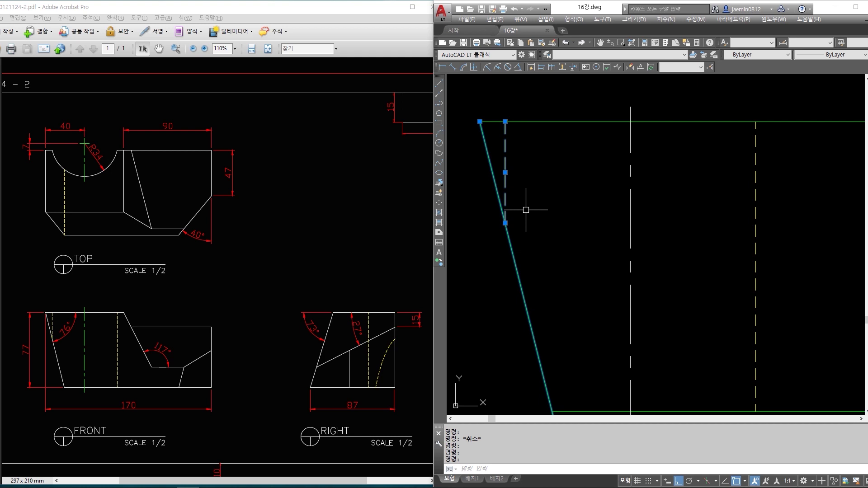
pyautogui.scroll(-2, 526, 209)
pyautogui.press('Escape')
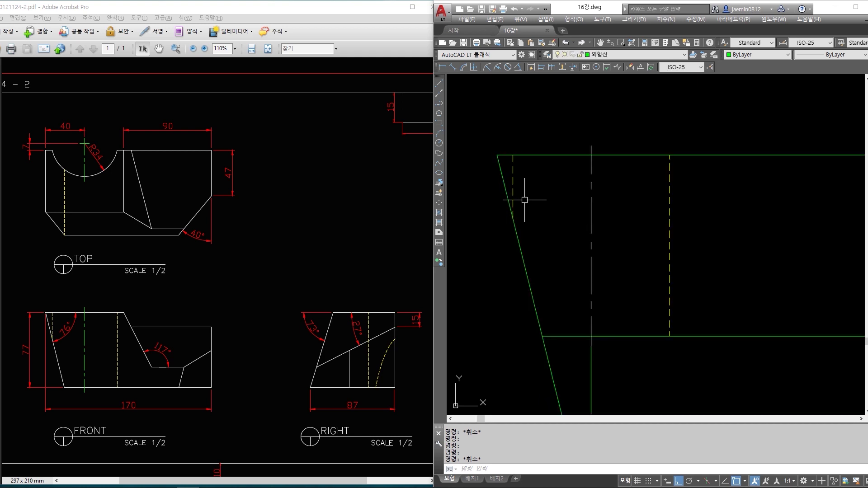
pyautogui.click(513, 177)
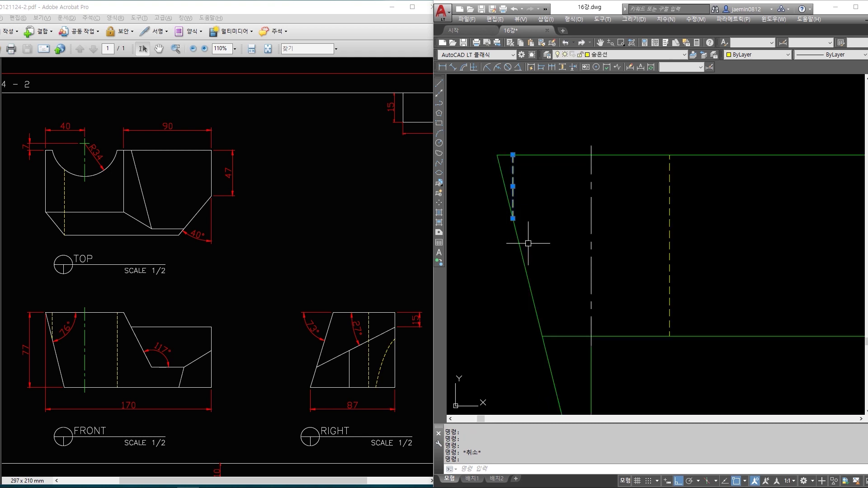
pyautogui.press('Escape')
pyautogui.click(497, 170)
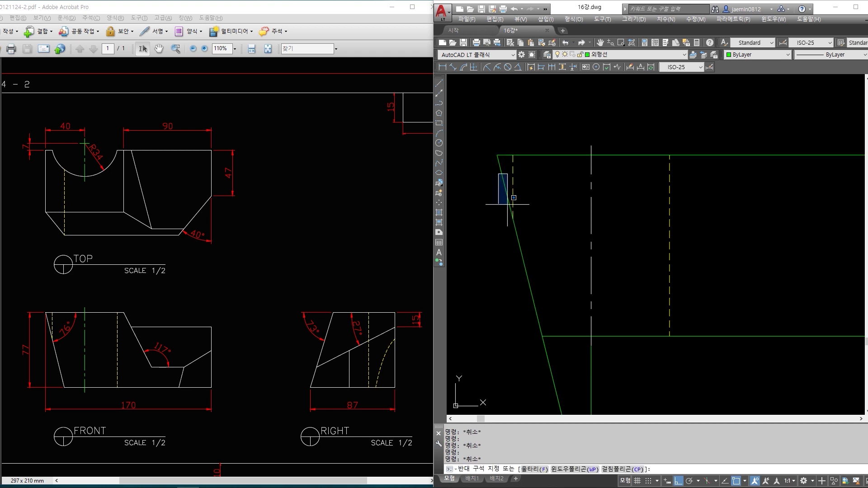
pyautogui.click(505, 184)
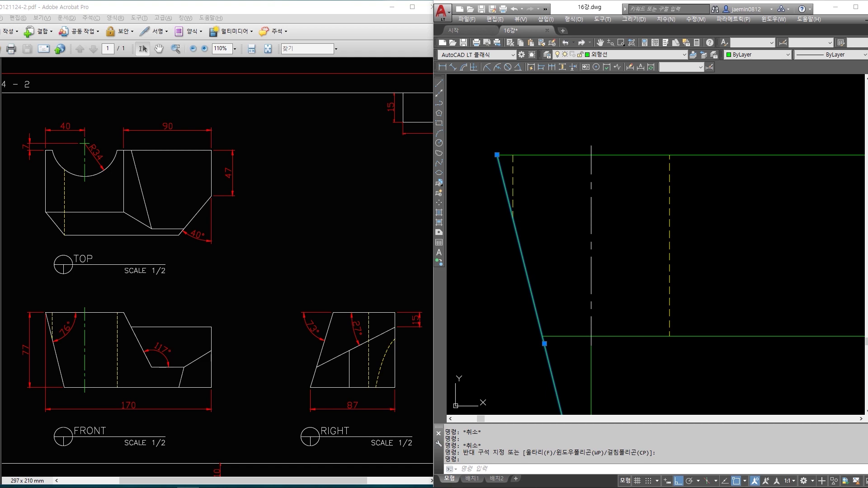
pyautogui.click(513, 192)
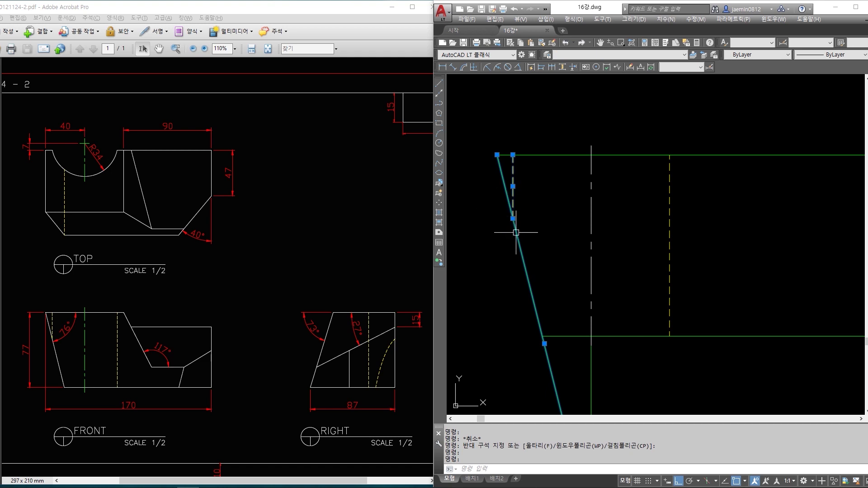
pyautogui.press('Escape')
pyautogui.scroll(-2, 534, 236)
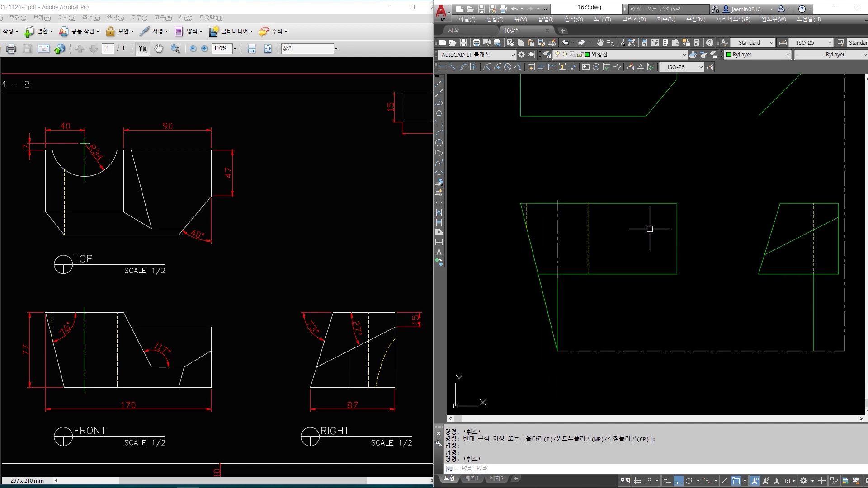
# Draw a horizontal projection line from the lower end of the front view's short hidden line to the far right vertical centre line
pyautogui.scroll(3, 543, 219)
pyautogui.press('Escape')
pyautogui.write('l')
pyautogui.press('Return')
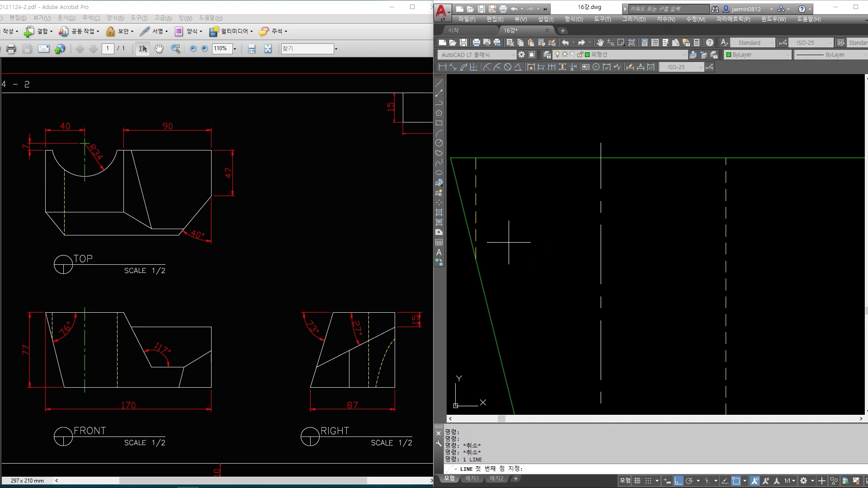
pyautogui.click(476, 259)
pyautogui.scroll(-3, 478, 261)
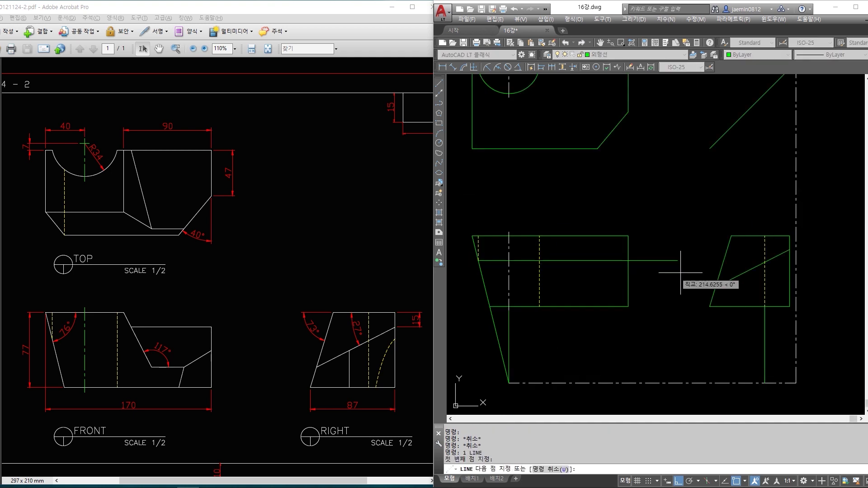
pyautogui.click(796, 261)
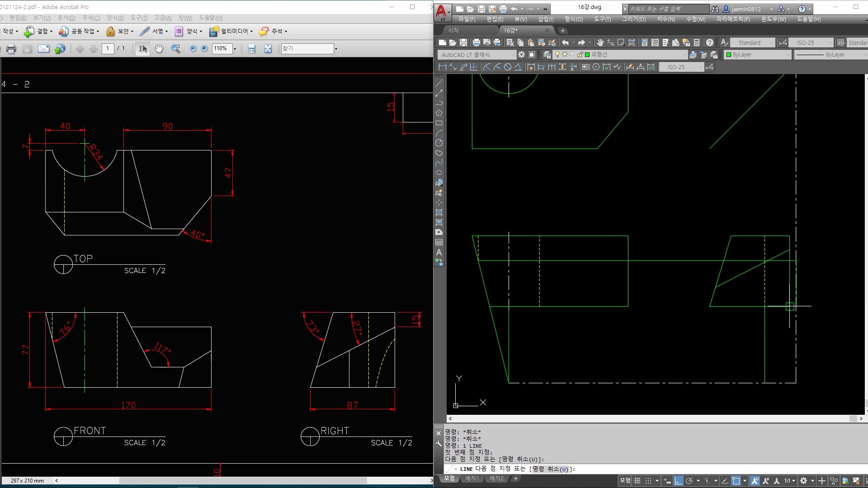
pyautogui.press('Escape')
# Draw a centre-defined ellipse at the lower right centre-line corner, reaching the extended hidden line's lower end horizontally and the projection line vertically
pyautogui.moveTo(776, 356); pyautogui.dragTo(764, 347, button='middle')
pyautogui.write('el')
pyautogui.press('Return')
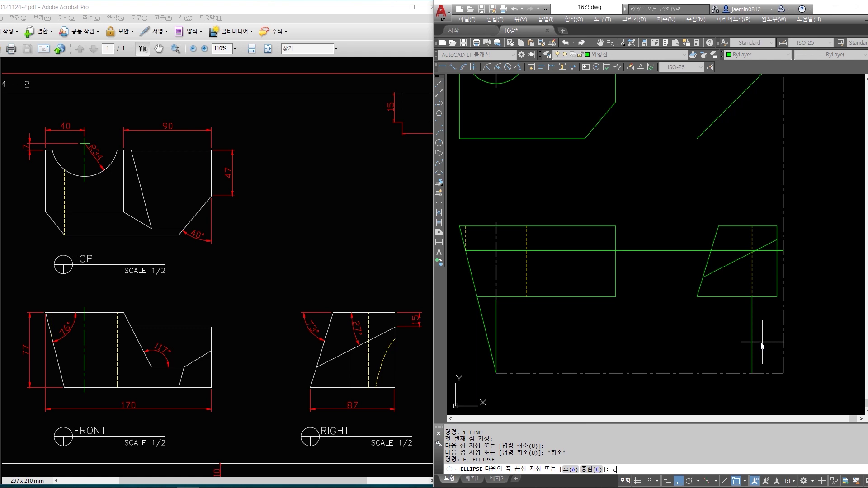
pyautogui.write('c')
pyautogui.press('Return')
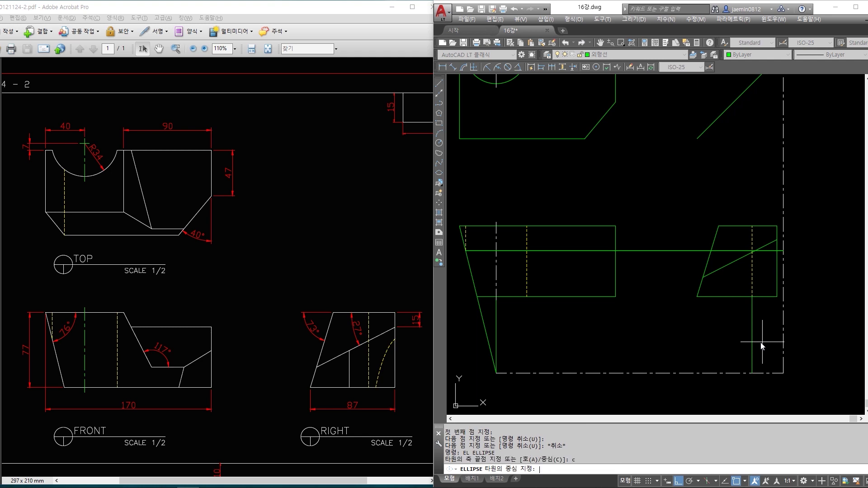
pyautogui.click(783, 373)
pyautogui.click(752, 373)
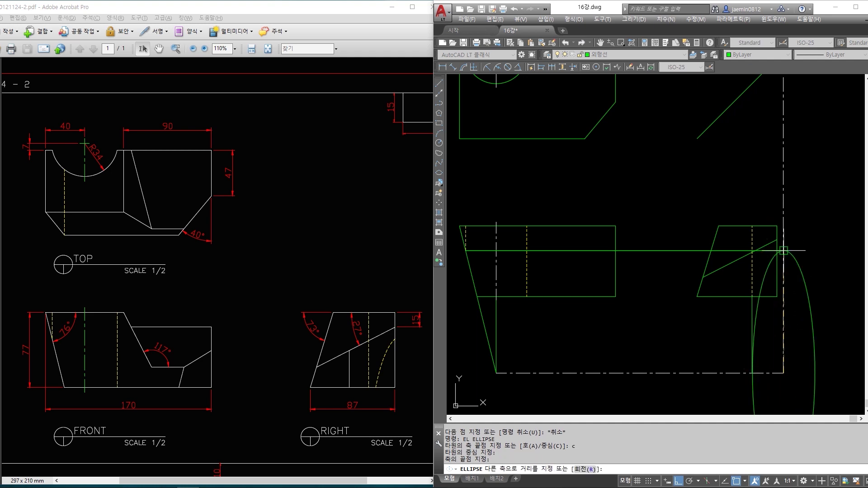
pyautogui.click(784, 251)
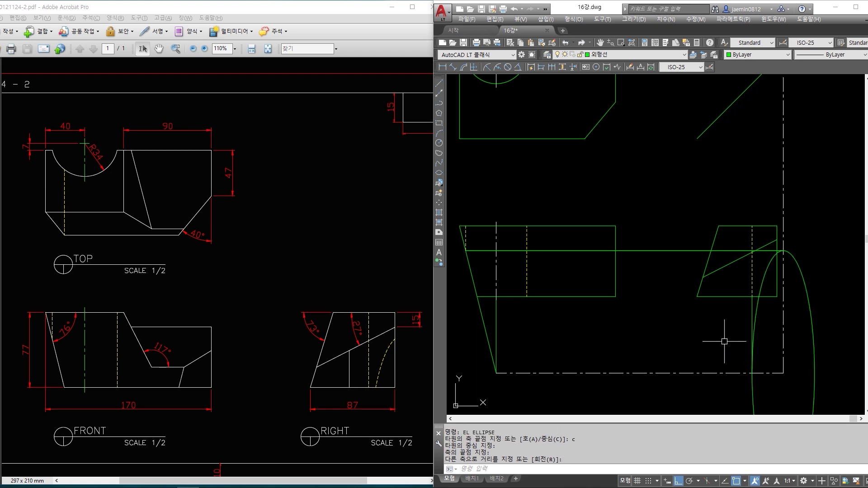
# Trim the ellipse to the right view's bottom and right edges, leaving only the arc inside the outline
pyautogui.write('tr')
pyautogui.press('Return')
pyautogui.click(766, 297)
pyautogui.click(777, 283)
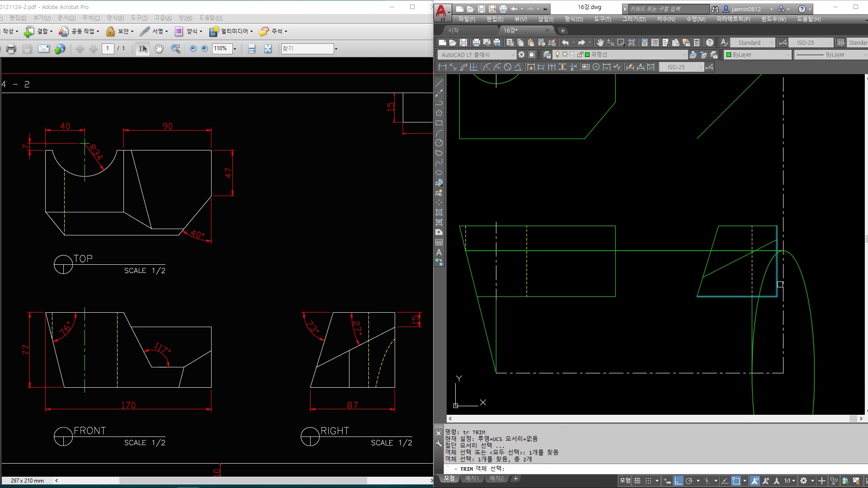
pyautogui.press('Return')
pyautogui.click(802, 277)
pyautogui.press('Escape')
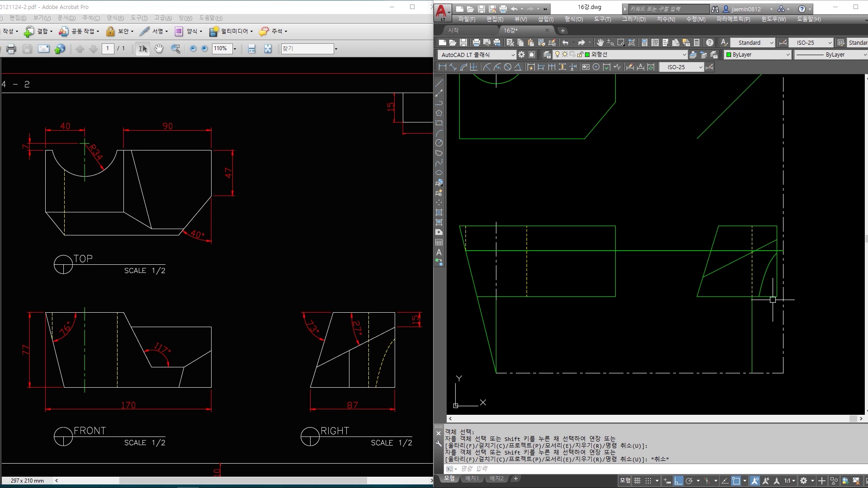
# Move the trimmed elliptical arc in the right view to the 숨은선 layer
pyautogui.click(768, 281)
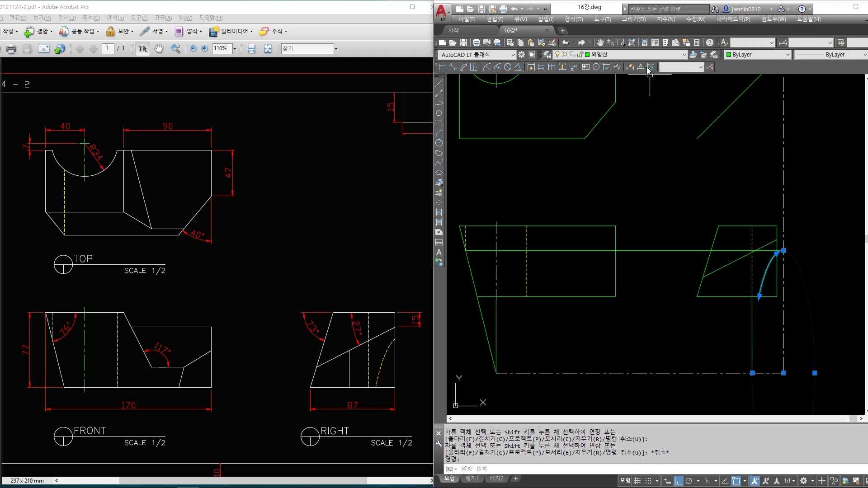
pyautogui.click(642, 53)
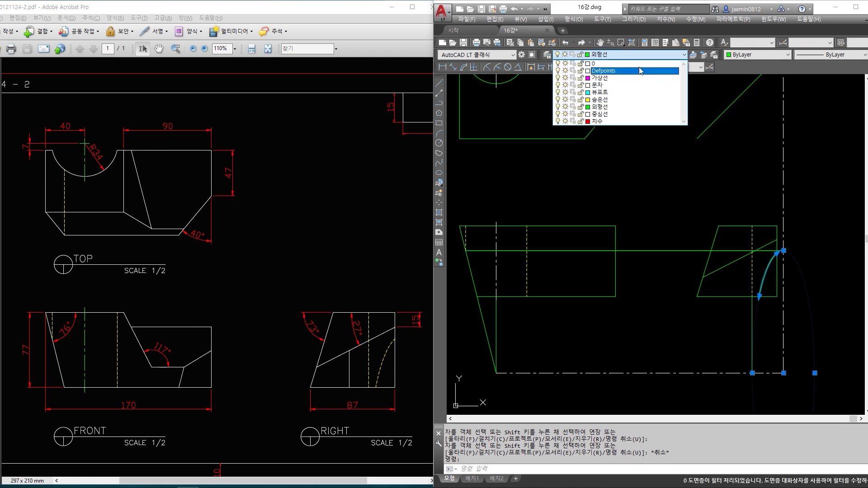
pyautogui.click(641, 101)
pyautogui.press('Escape')
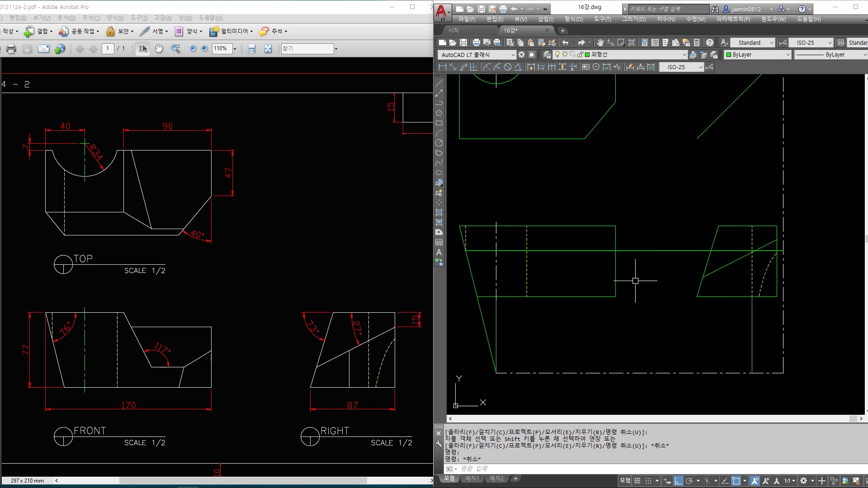
pyautogui.scroll(-2, 635, 281)
pyautogui.write('s')
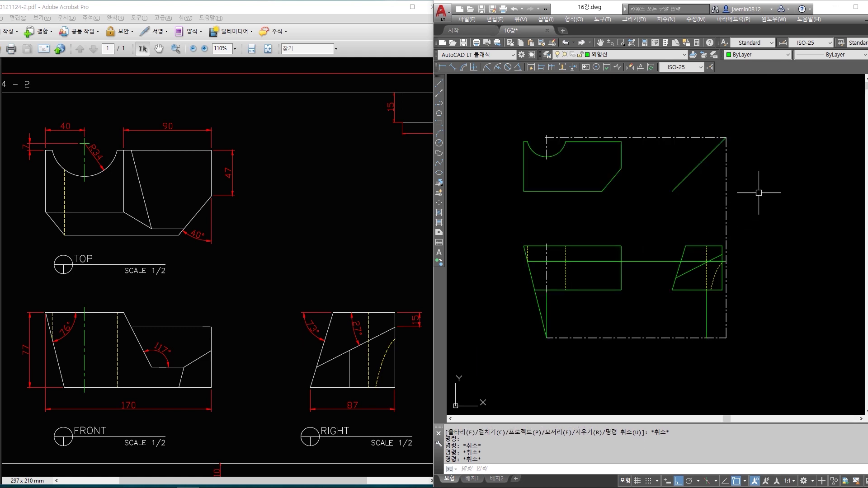
pyautogui.press('Return')
pyautogui.click(753, 133)
pyautogui.press('Escape')
# Copy the right view with its centre lines, projection lines and 45-degree line horizontally to the right as a comparison copy
pyautogui.write('cc')
pyautogui.press('Return')
pyautogui.click(756, 120)
pyautogui.click(659, 326)
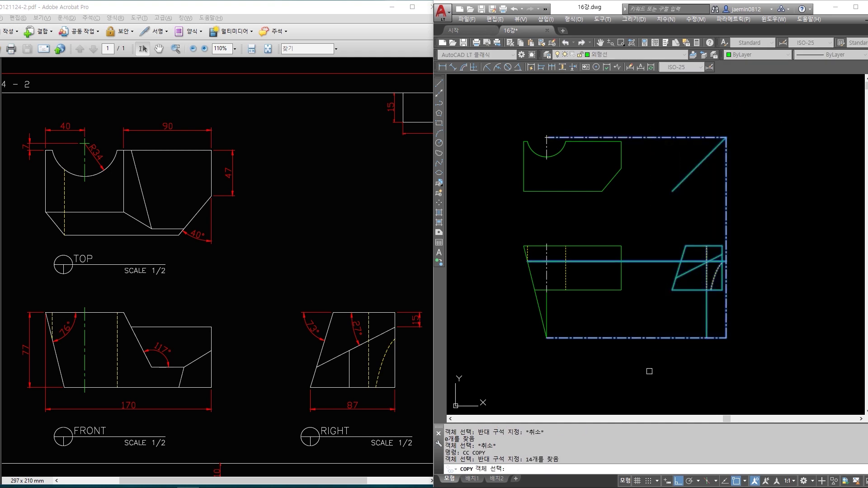
pyautogui.press('Return')
pyautogui.click(621, 372)
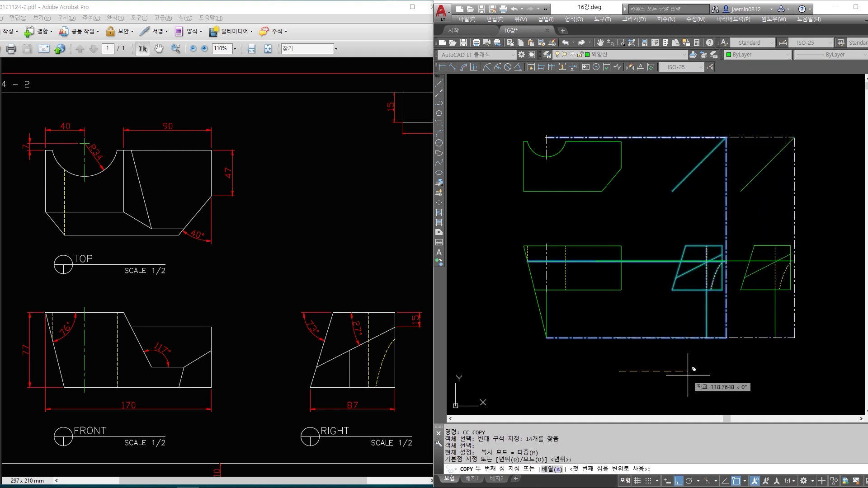
pyautogui.click(703, 371)
pyautogui.press('Escape')
# Erase the copied lower centre line, horizontal projection line and upper centre line, keeping the copy's vertical centre line
pyautogui.write('e')
pyautogui.press('Return')
pyautogui.click(760, 323)
pyautogui.click(751, 346)
pyautogui.press('Return')
pyautogui.click(749, 273)
pyautogui.click(740, 244)
pyautogui.write('e')
pyautogui.click(742, 158)
pyautogui.click(735, 129)
pyautogui.write('e ex')
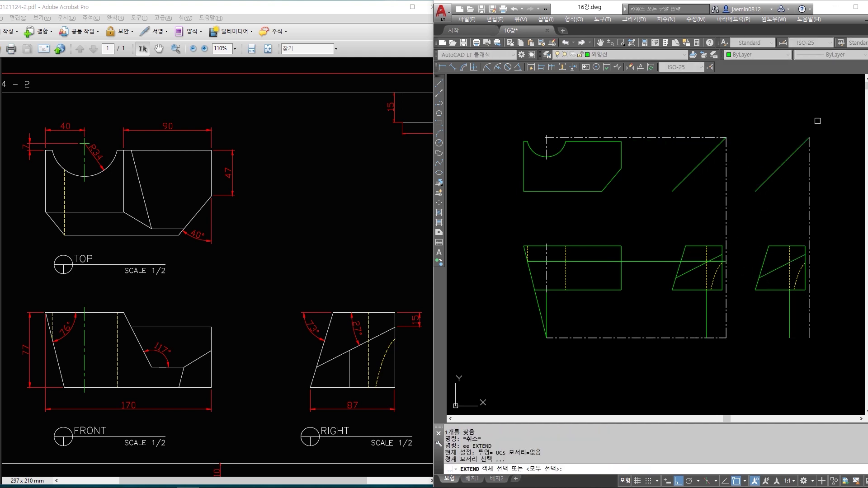
# Extend the upper and lower horizontal centre lines to the copied vertical centre line at the far right
pyautogui.click(819, 120)
pyautogui.click(789, 164)
pyautogui.click(709, 138)
pyautogui.press('Escape')
pyautogui.press('Escape')
pyautogui.press('space')
pyautogui.click(841, 295)
pyautogui.click(799, 325)
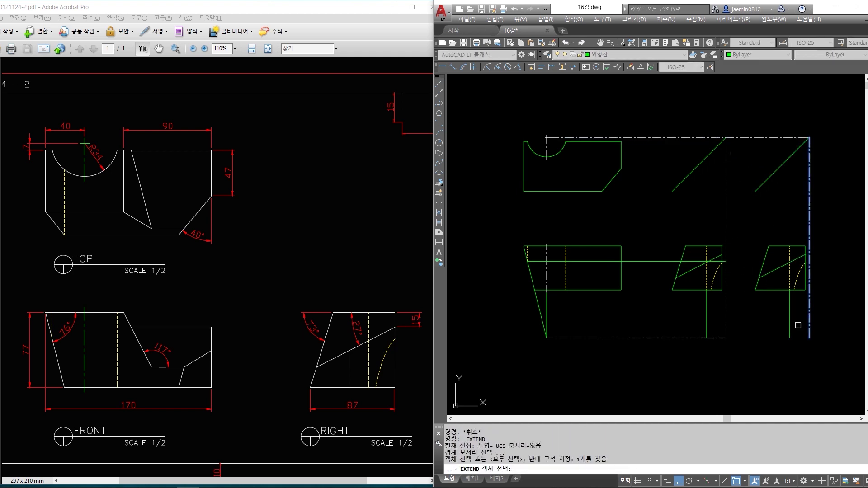
pyautogui.press('space')
pyautogui.click(719, 339)
pyautogui.press('Escape')
# Erase the horizontal projection line and the elliptical arc from the original right view
pyautogui.scroll(3, 740, 317)
pyautogui.moveTo(741, 318); pyautogui.dragTo(739, 327, button='middle')
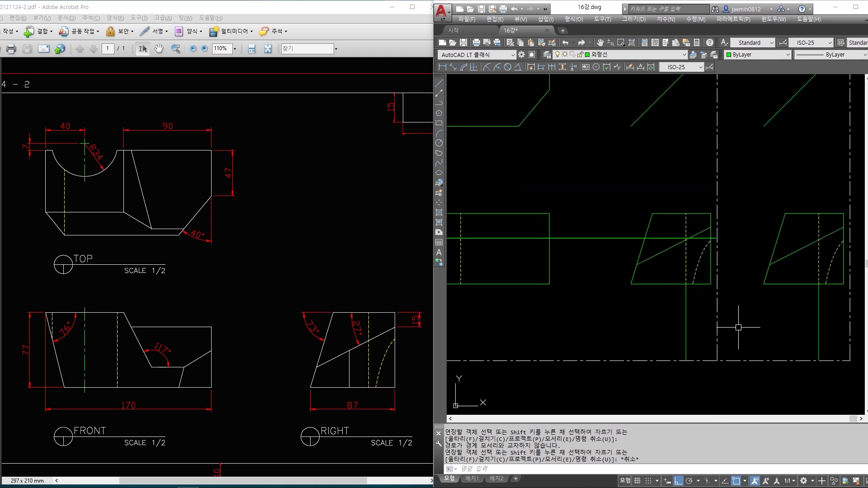
pyautogui.click(616, 204)
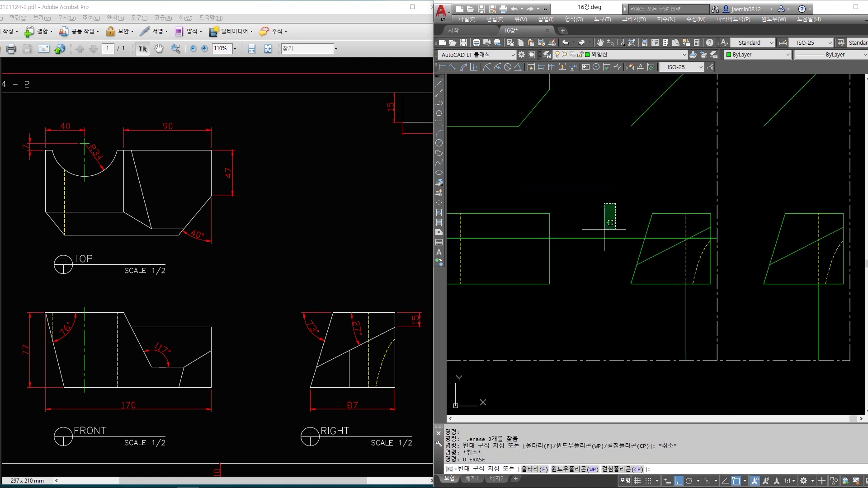
pyautogui.click(605, 244)
pyautogui.press('Delete')
# Draw a full circle over the top view's R34 arc, centred at the centre-line intersection and reaching the arc's lowest point
pyautogui.moveTo(622, 295); pyautogui.dragTo(719, 294, button='middle')
pyautogui.moveTo(591, 283); pyautogui.dragTo(649, 304, button='middle')
pyautogui.scroll(-2, 648, 304)
pyautogui.scroll(2, 594, 151)
pyautogui.click(606, 175)
pyautogui.click(595, 205)
pyautogui.press('Escape')
pyautogui.write('c')
pyautogui.press('space')
pyautogui.scroll(1, 633, 159)
pyautogui.click(629, 151)
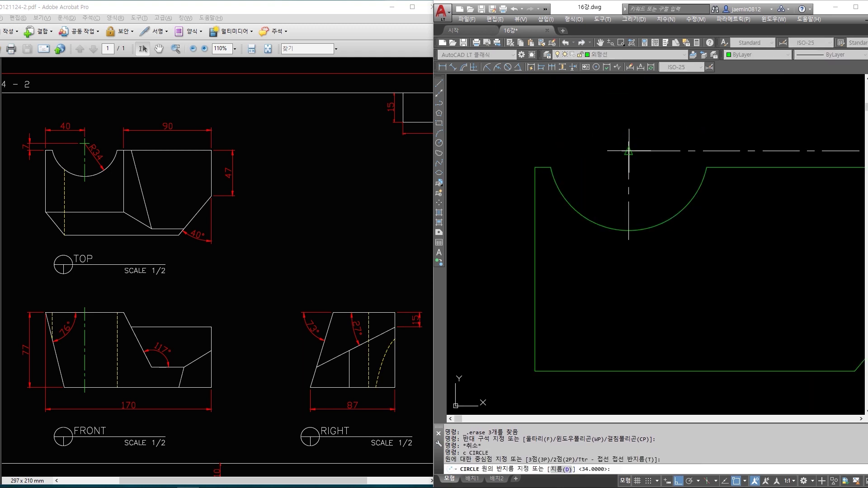
pyautogui.click(628, 231)
pyautogui.press('Escape')
# Move the new circle in the top view to the 가상선 layer
pyautogui.click(571, 121)
pyautogui.click(505, 140)
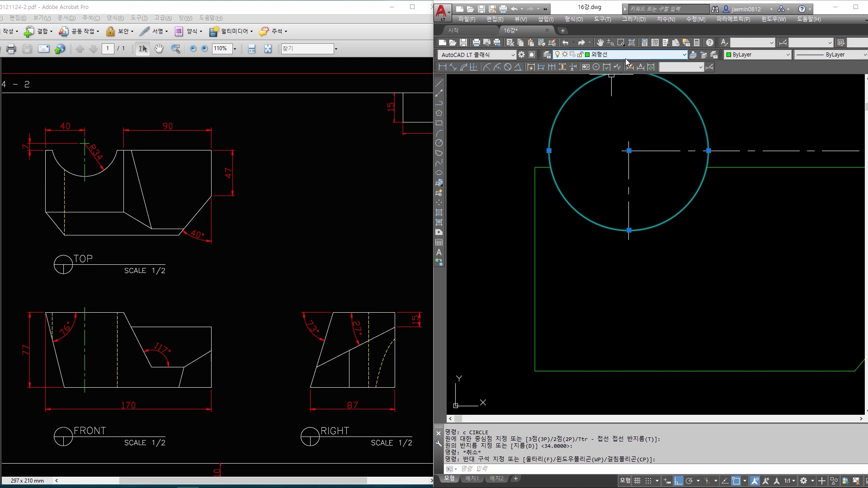
pyautogui.click(628, 54)
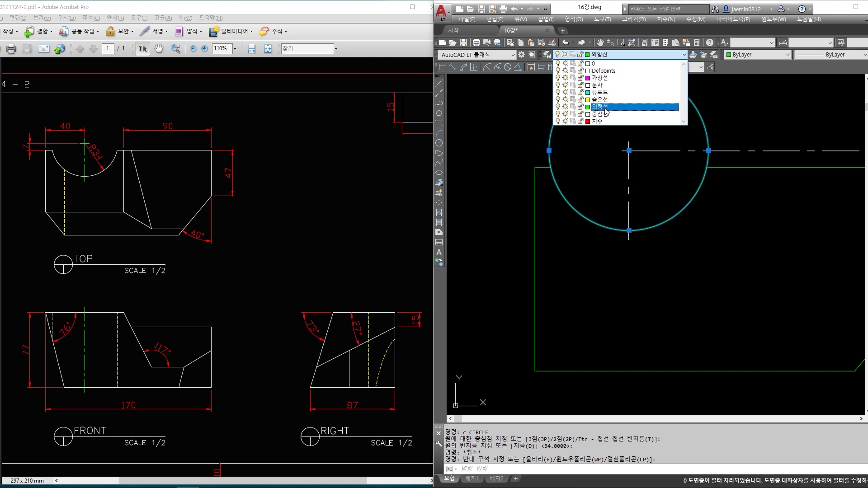
pyautogui.click(600, 78)
pyautogui.press('Escape')
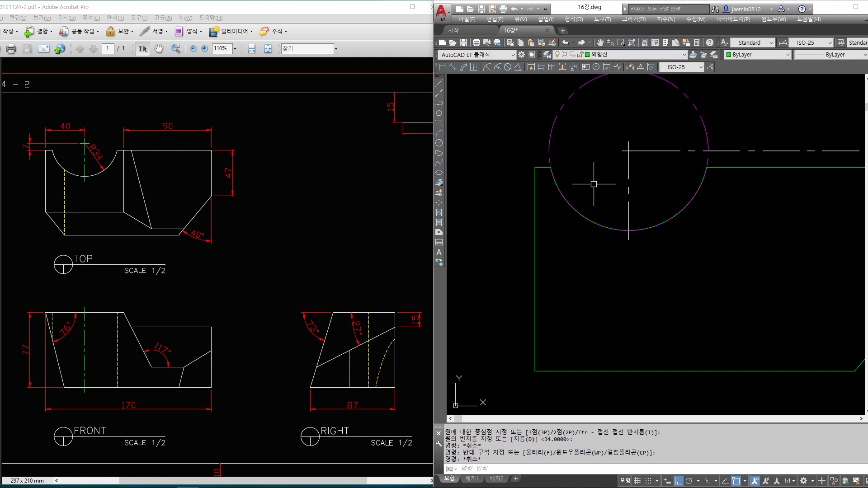
# Draw a vertical projection line from the circle's left quadrant down past the front view's slanted left edge
pyautogui.press('Escape')
pyautogui.write('l')
pyautogui.press('space')
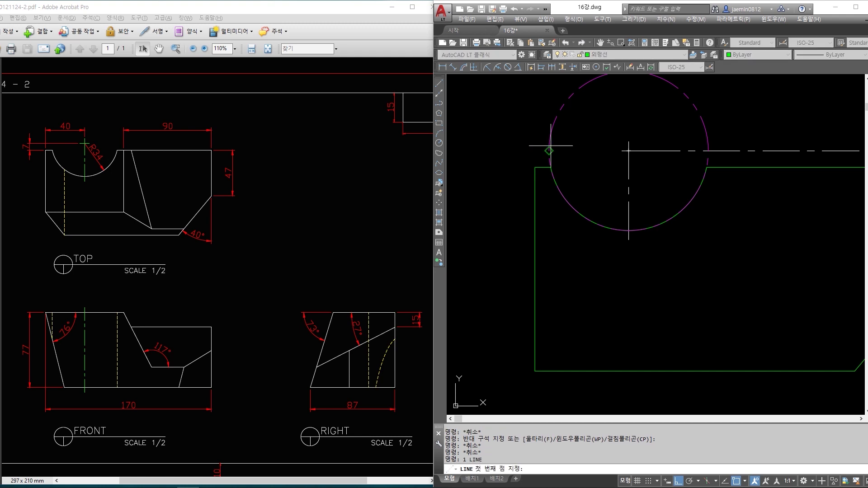
pyautogui.click(549, 150)
pyautogui.scroll(-5, 550, 151)
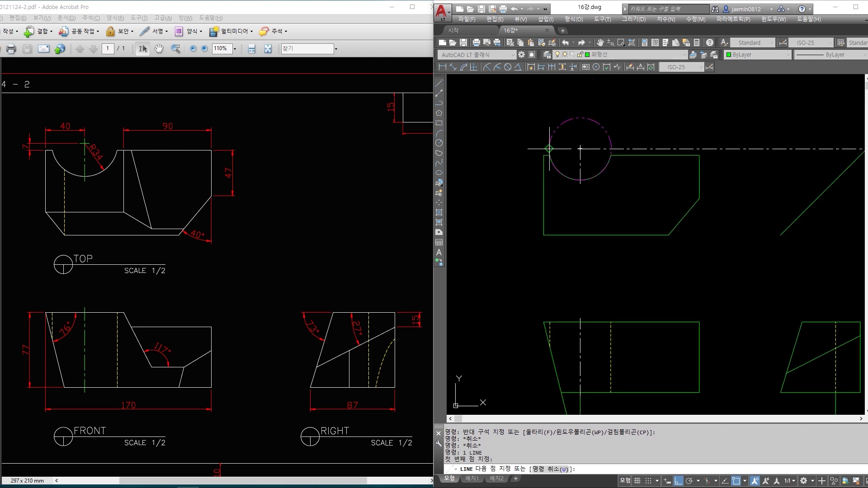
pyautogui.press('Escape')
pyautogui.scroll(2, 567, 200)
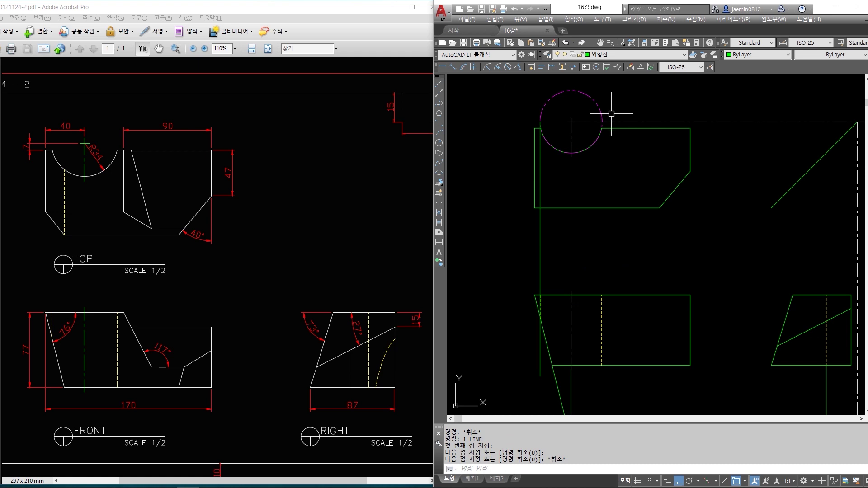
pyautogui.click(603, 315)
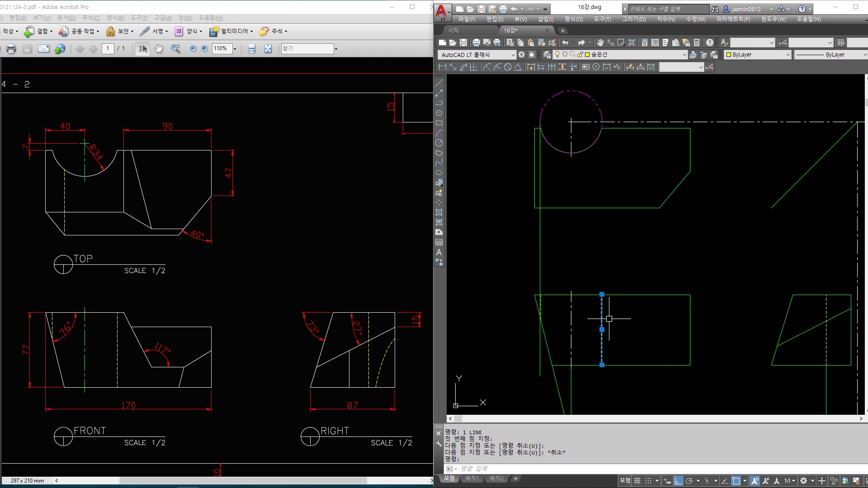
pyautogui.scroll(2, 535, 128)
pyautogui.scroll(-2, 553, 110)
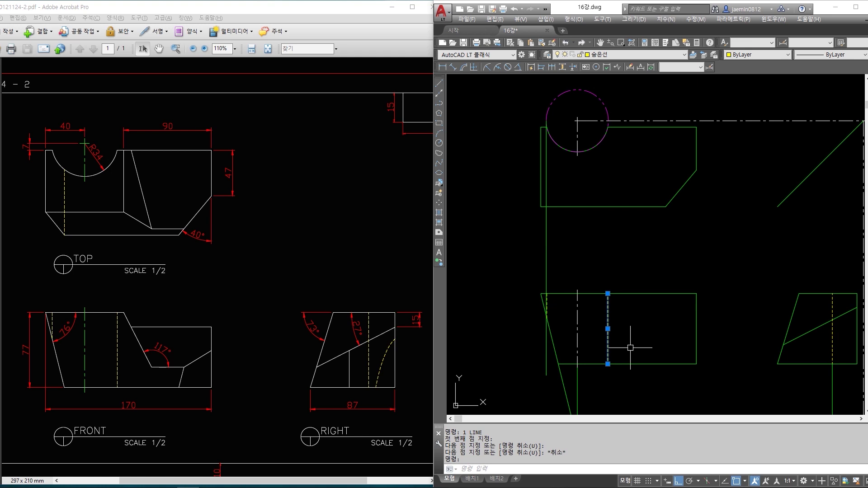
pyautogui.press('Escape')
# Trim the vertical projection line below the front view's slanted left edge
pyautogui.write('tr')
pyautogui.press('Return')
pyautogui.scroll(3, 537, 314)
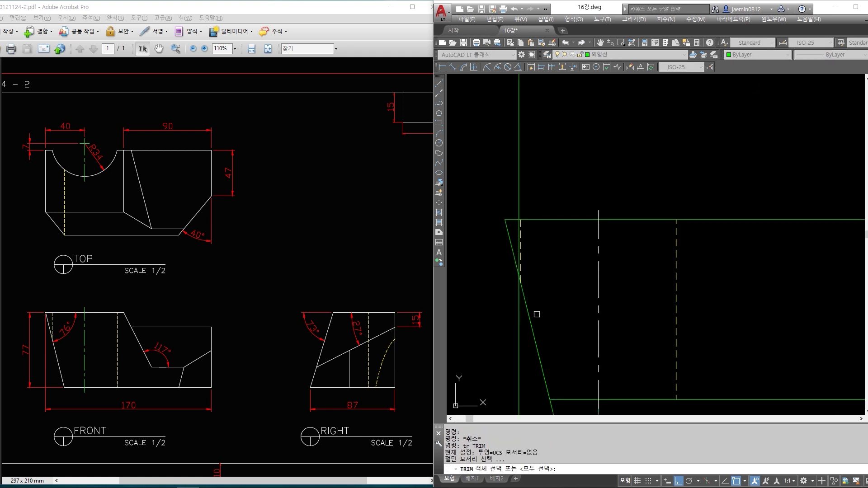
pyautogui.click(529, 312)
pyautogui.press('Return')
pyautogui.click(519, 331)
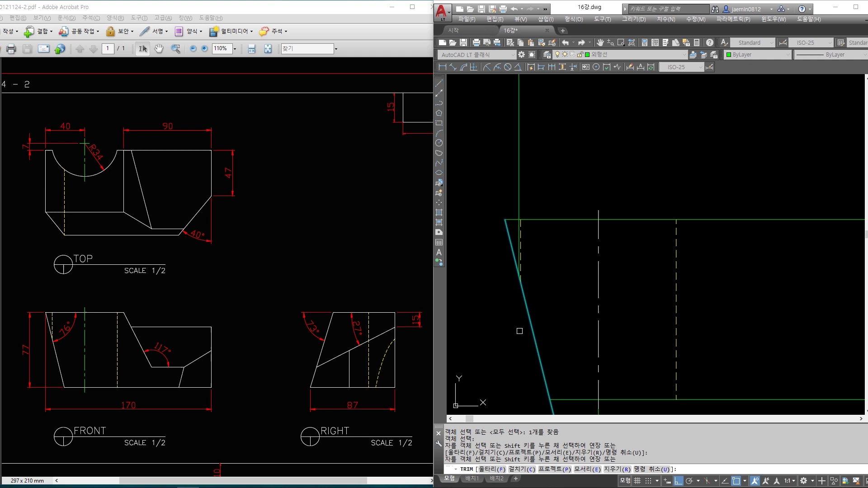
pyautogui.press('Escape')
pyautogui.scroll(2, 518, 252)
pyautogui.click(538, 160)
pyautogui.click(498, 199)
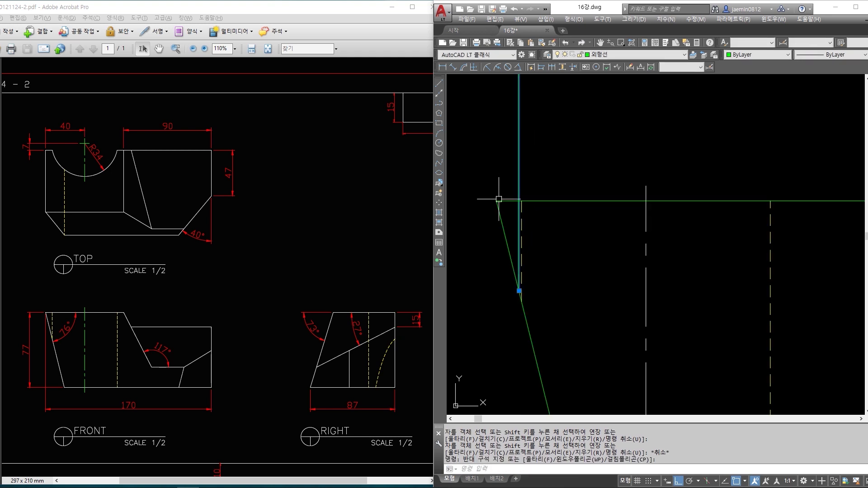
pyautogui.click(510, 309)
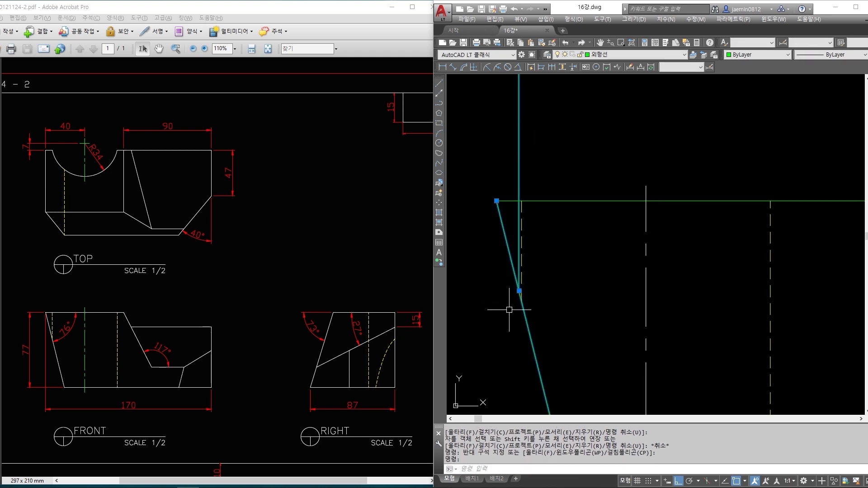
pyautogui.scroll(2, 510, 310)
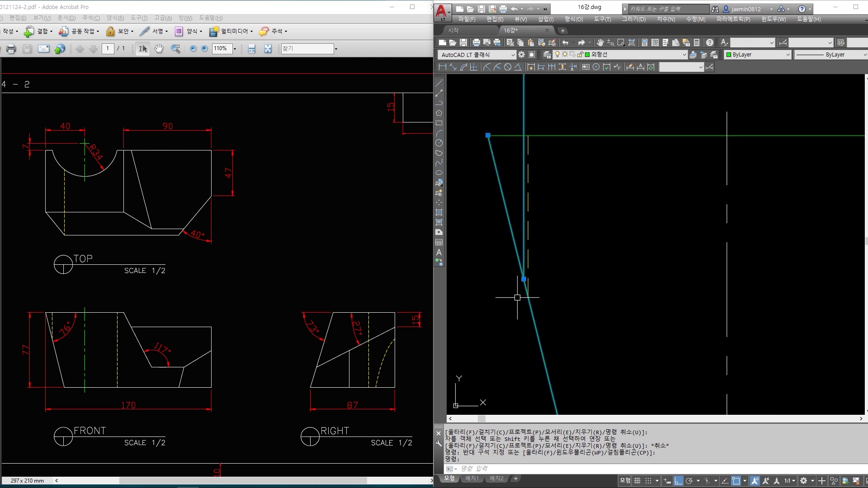
pyautogui.press('Escape')
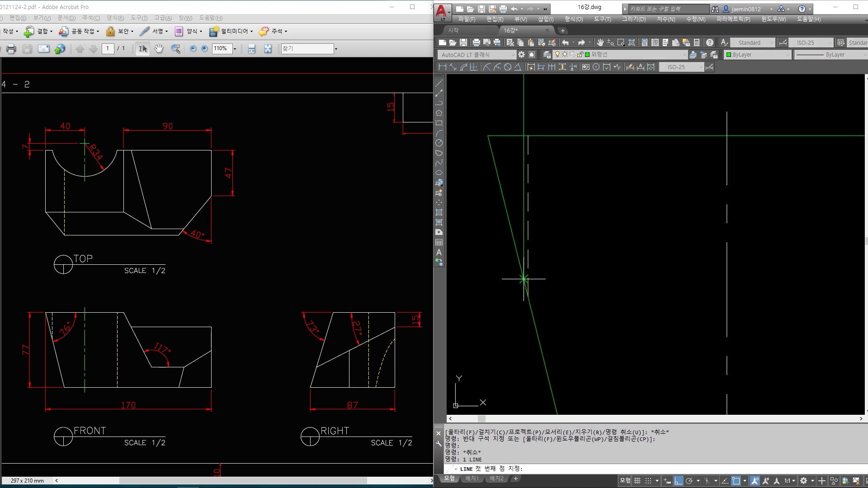
# Draw a horizontal projection line from the trimmed line's end on the slanted edge past the original right view's vertical centre line
pyautogui.write('l')
pyautogui.press('Return')
pyautogui.click(525, 280)
pyautogui.scroll(-3, 525, 282)
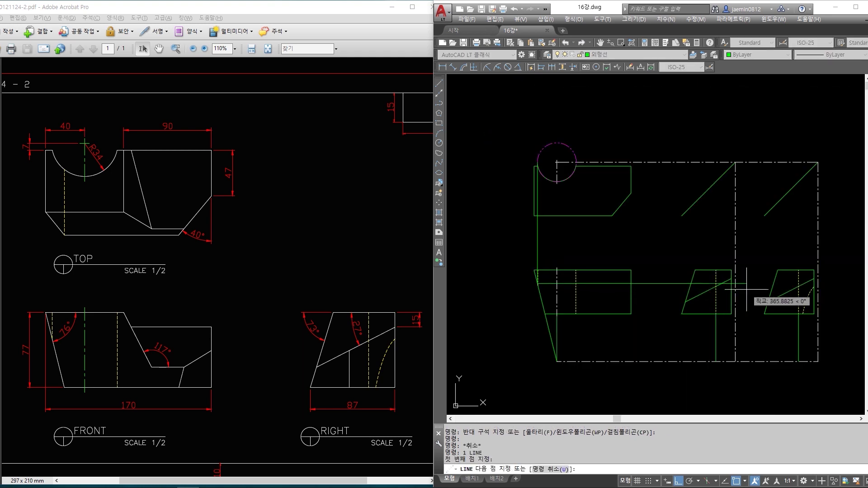
pyautogui.press('Escape')
pyautogui.press('Escape')
pyautogui.scroll(2, 768, 308)
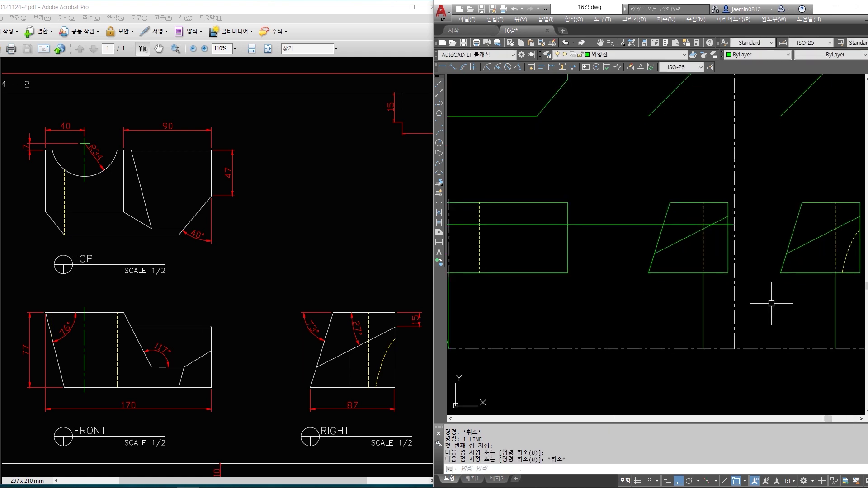
# Draw a centre-defined ellipse at the original right view's lower centre-line corner, as wide as the extended hidden line and as high as the new projection line
pyautogui.write('el')
pyautogui.press('Return')
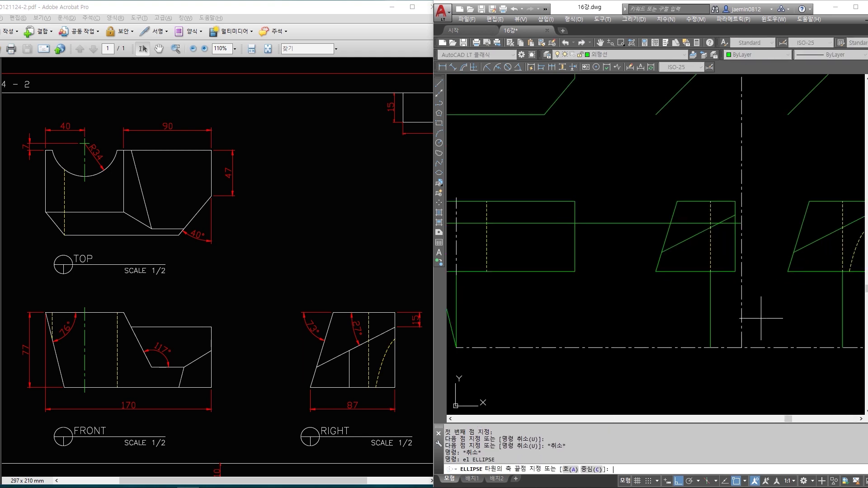
pyautogui.write('c')
pyautogui.press('Return')
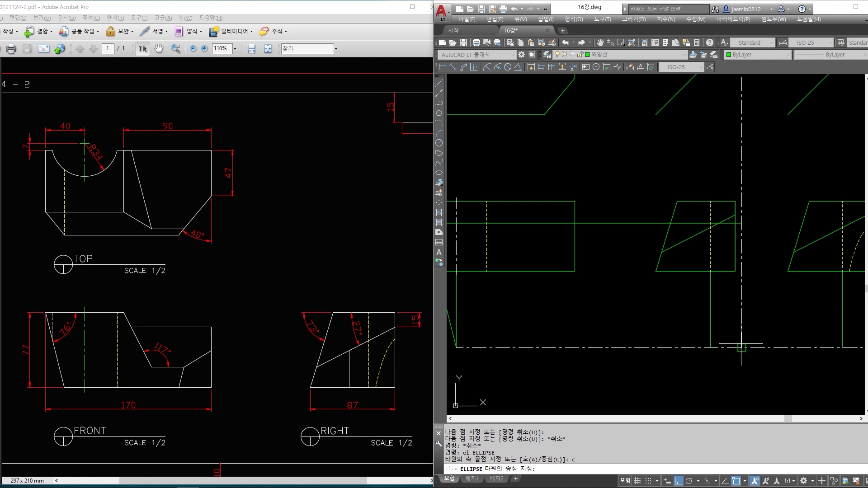
pyautogui.click(742, 348)
pyautogui.click(772, 348)
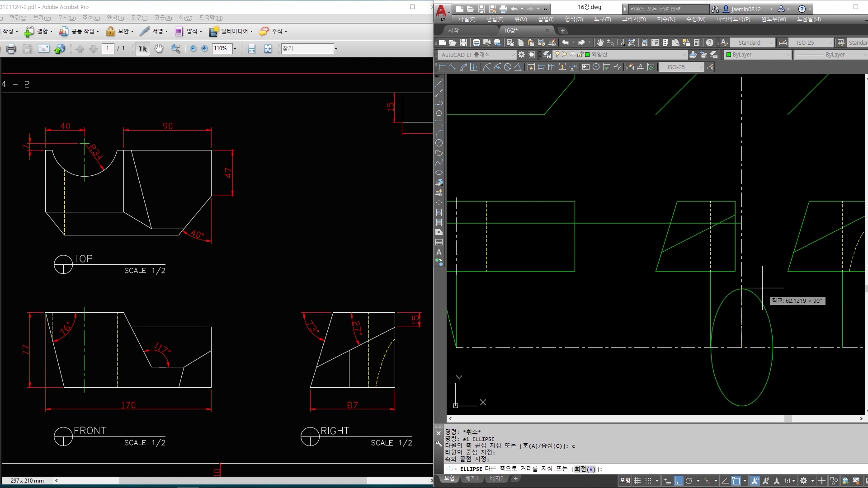
pyautogui.click(742, 224)
# Trim the ellipse to the original right view's right and bottom edges, leaving only the arc inside the outline
pyautogui.write('tr')
pyautogui.press('Return')
pyautogui.click(741, 235)
pyautogui.press('Return')
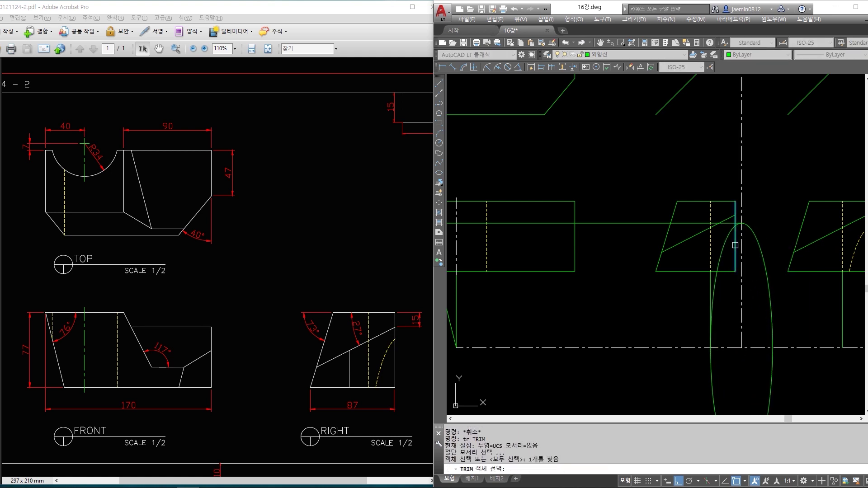
pyautogui.click(727, 272)
pyautogui.press('space')
pyautogui.click(761, 252)
pyautogui.press('Escape')
# Erase the horizontal projection line and the extended vertical line below the original right view
pyautogui.write('e')
pyautogui.press('space')
pyautogui.click(609, 189)
pyautogui.click(602, 226)
pyautogui.press('space')
pyautogui.click(723, 288)
pyautogui.click(683, 304)
pyautogui.press('space')
pyautogui.press('Escape')
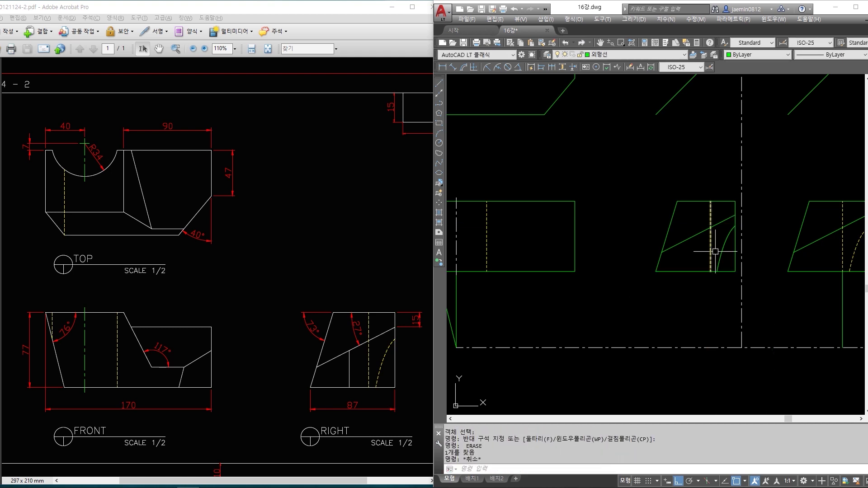
# Move the new elliptical arc in the original right view to the 숨은선 layer
pyautogui.click(725, 244)
pyautogui.click(606, 55)
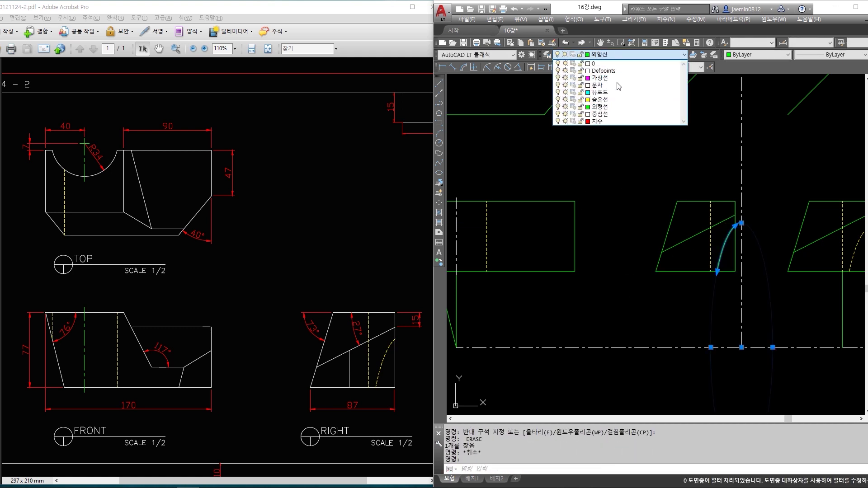
pyautogui.click(615, 100)
pyautogui.press('Escape')
pyautogui.moveTo(698, 306); pyautogui.dragTo(686, 242, button='middle')
pyautogui.scroll(2, 723, 265)
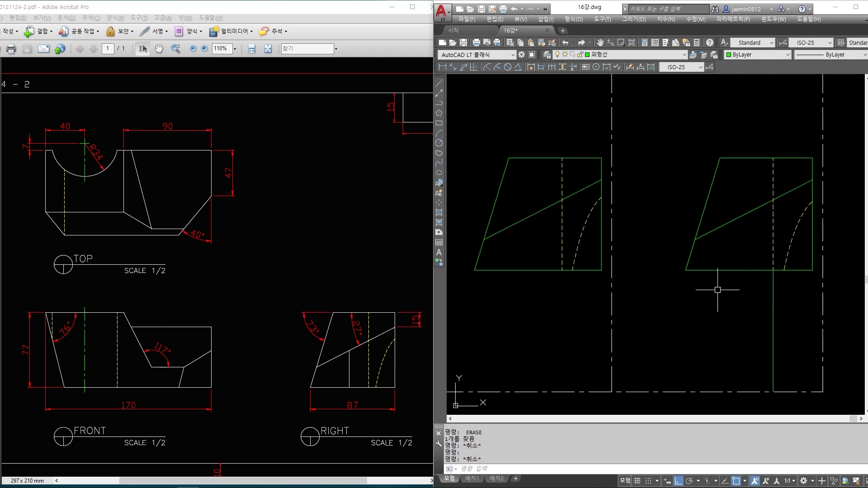
pyautogui.press('Escape')
pyautogui.write('cc')
pyautogui.press('Return')
pyautogui.press('Escape')
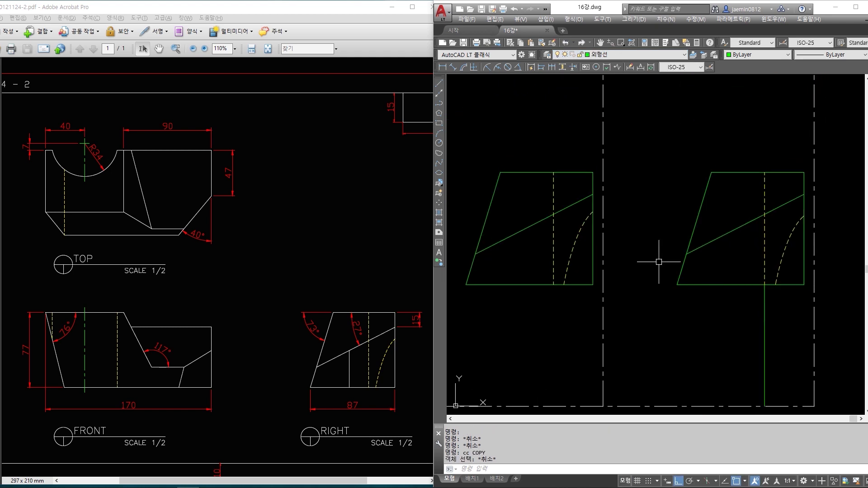
pyautogui.write('cc')
pyautogui.press('Return')
pyautogui.click(577, 236)
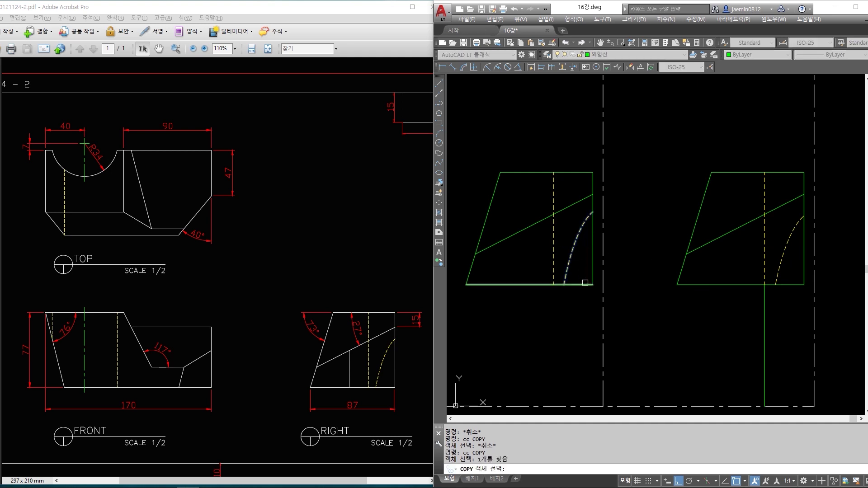
pyautogui.press('Return')
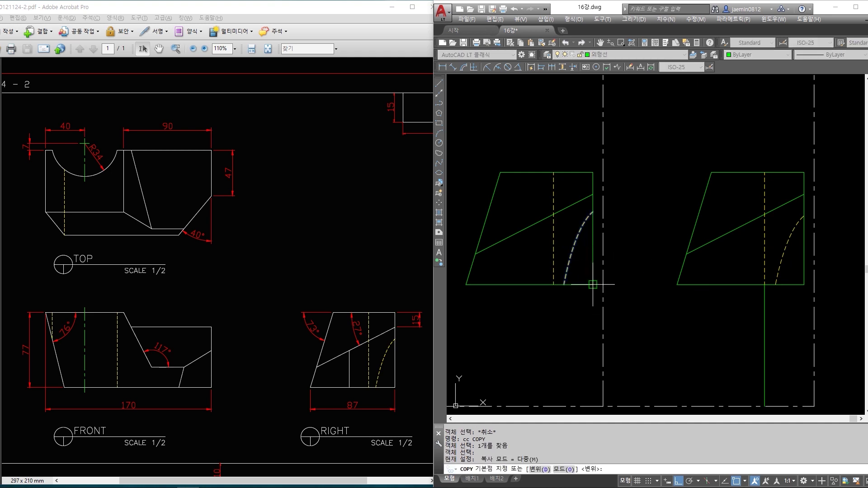
pyautogui.press('Escape')
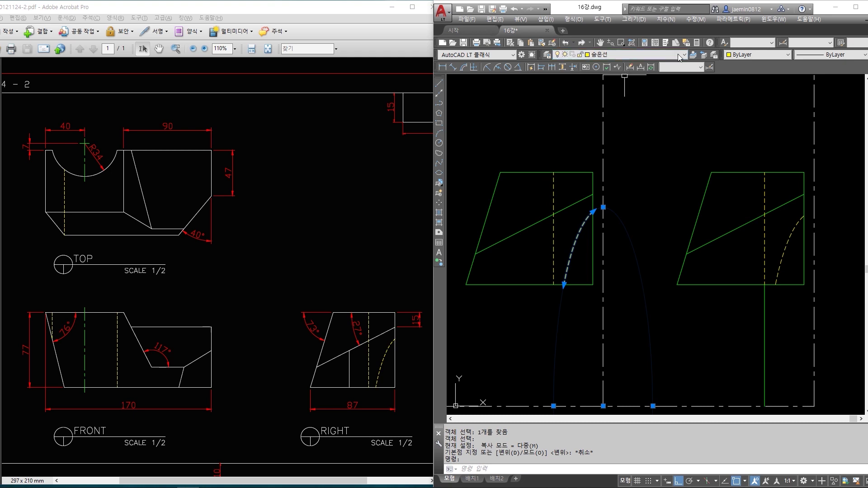
# Color the new elliptical arc in the original right view magenta (선홍색)
pyautogui.click(741, 55)
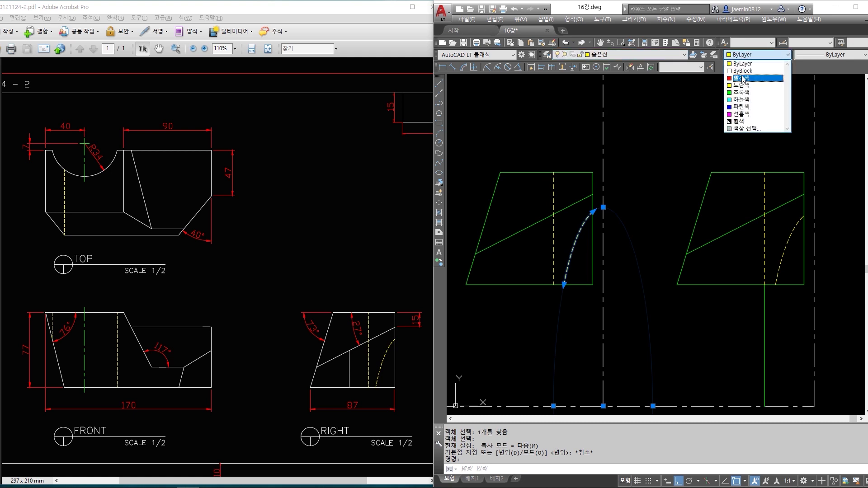
pyautogui.click(747, 114)
pyautogui.press('Escape')
# Copy the magenta arc from the original right view's lower-right corner to the copied right view's lower-right corner
pyautogui.write('c')
pyautogui.press('Escape')
pyautogui.write('cc')
pyautogui.press('Return')
pyautogui.click(578, 239)
pyautogui.press('Return')
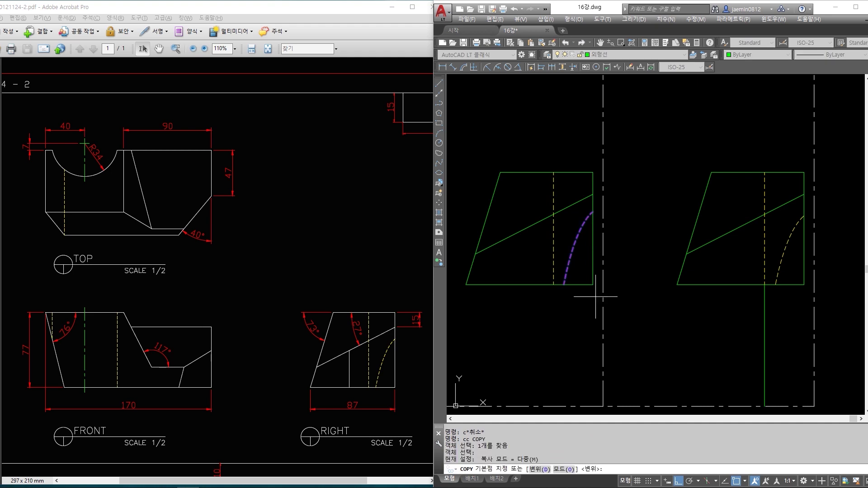
pyautogui.click(593, 285)
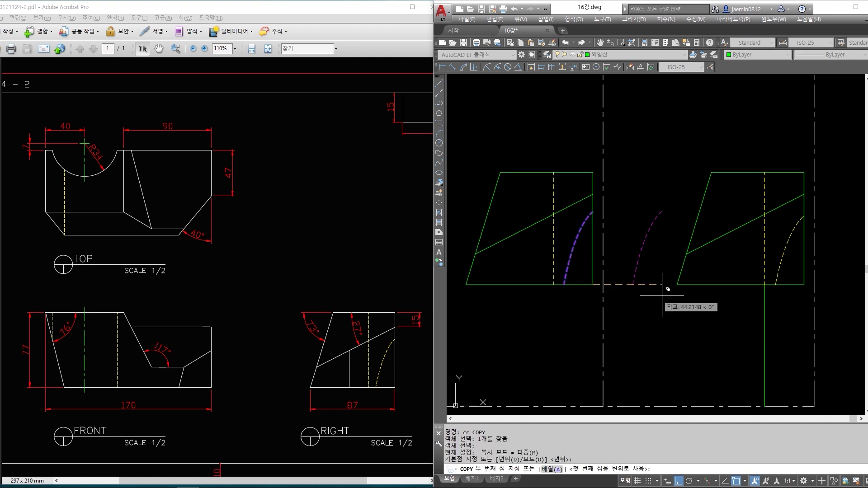
pyautogui.click(805, 290)
pyautogui.press('Escape')
# Compare the two overlaid arcs in the copied right view and examine their source geometry in the top and front views
pyautogui.scroll(2, 815, 274)
pyautogui.moveTo(816, 274); pyautogui.dragTo(751, 291, button='middle')
pyautogui.scroll(2, 734, 243)
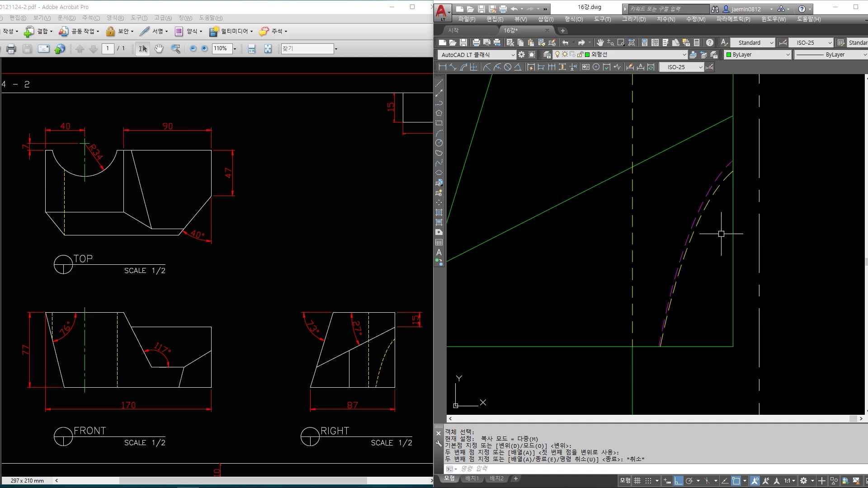
pyautogui.click(725, 181)
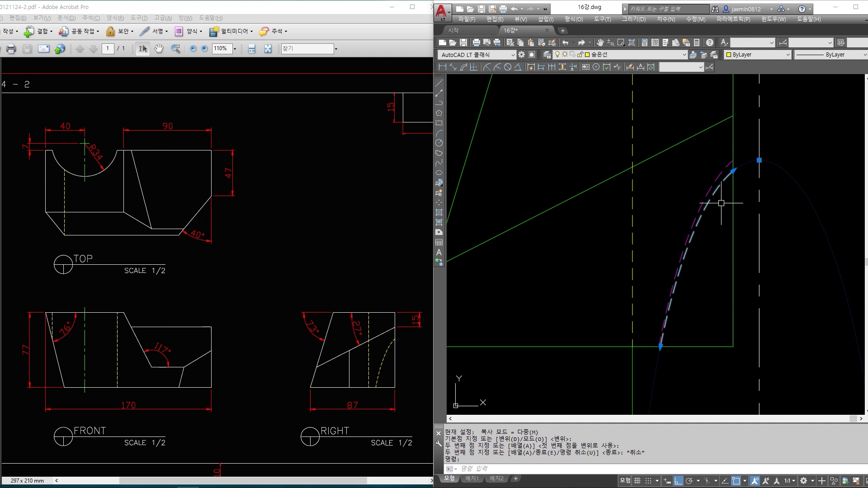
pyautogui.scroll(-4, 721, 203)
pyautogui.scroll(5, 556, 140)
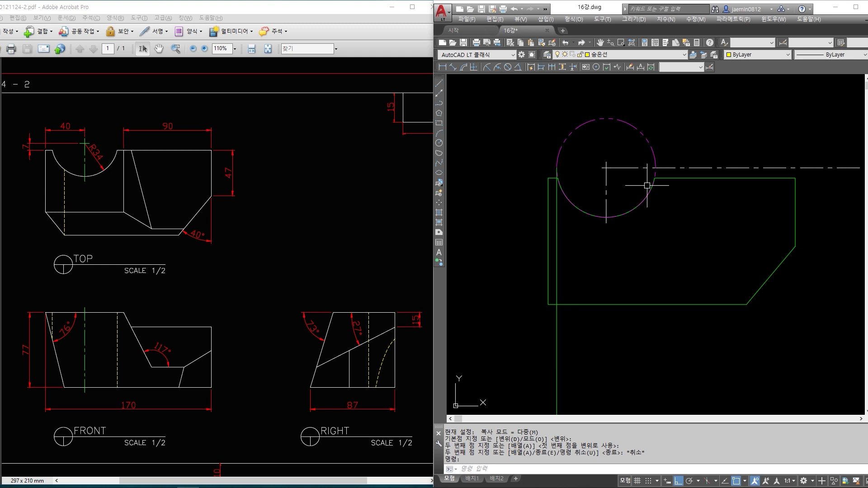
pyautogui.scroll(-7, 647, 185)
pyautogui.scroll(9, 641, 234)
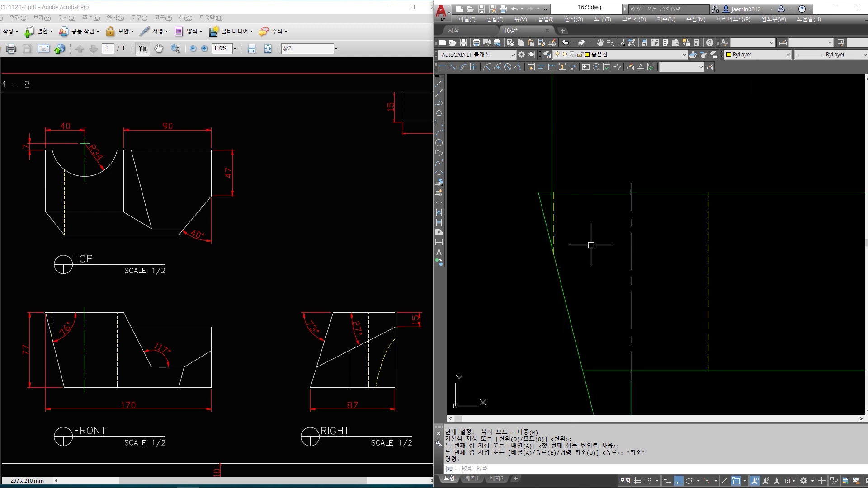
pyautogui.scroll(-5, 548, 264)
pyautogui.moveTo(750, 269); pyautogui.dragTo(648, 268, button='middle')
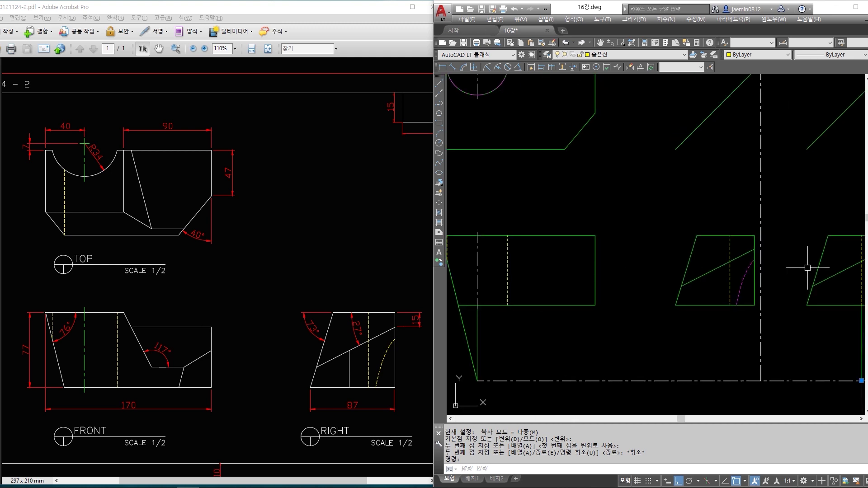
pyautogui.moveTo(794, 287); pyautogui.dragTo(685, 287, button='middle')
pyautogui.scroll(6, 790, 265)
pyautogui.scroll(-5, 790, 265)
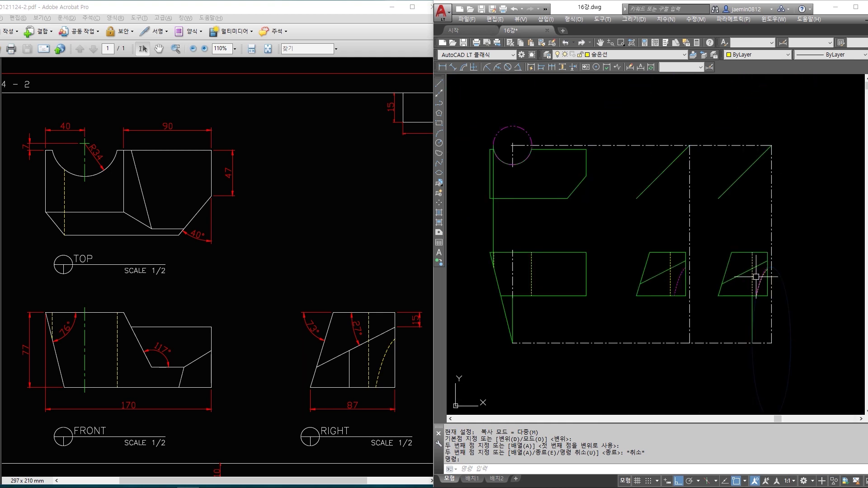
# Erase the copied right view together with its 45° line and vertical centre line
pyautogui.press('Escape')
pyautogui.press('Escape')
pyautogui.write('e')
pyautogui.press('Return')
pyautogui.click(703, 117)
pyautogui.click(785, 354)
pyautogui.press('space')
# Trim the upper and lower horizontal centre lines where they extend beyond the original right view's vertical centre line
pyautogui.press('Escape')
pyautogui.write('tr')
pyautogui.click(707, 235)
pyautogui.click(679, 247)
pyautogui.press('space')
pyautogui.click(724, 146)
pyautogui.press('Escape')
pyautogui.click(728, 354)
pyautogui.press('Escape')
# Match the magenta arc's properties to the vertical hidden line in the right view
pyautogui.scroll(4, 665, 288)
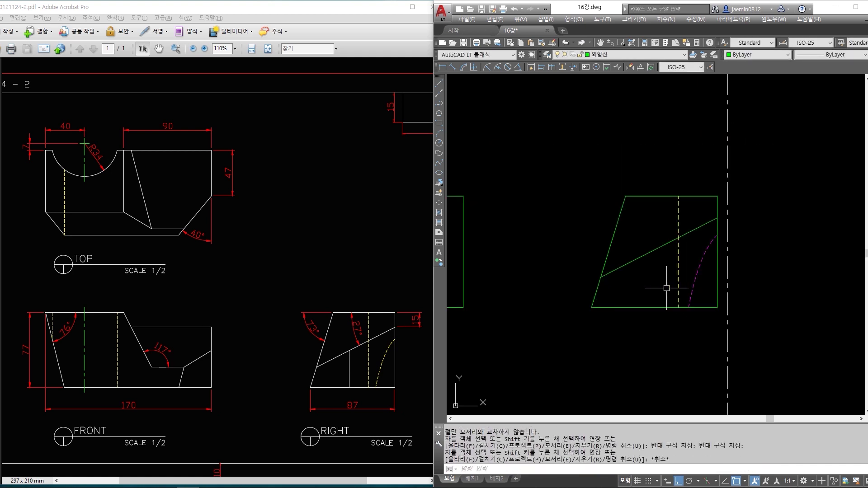
pyautogui.write('m')
pyautogui.press('Escape')
pyautogui.write('ma')
pyautogui.press('Return')
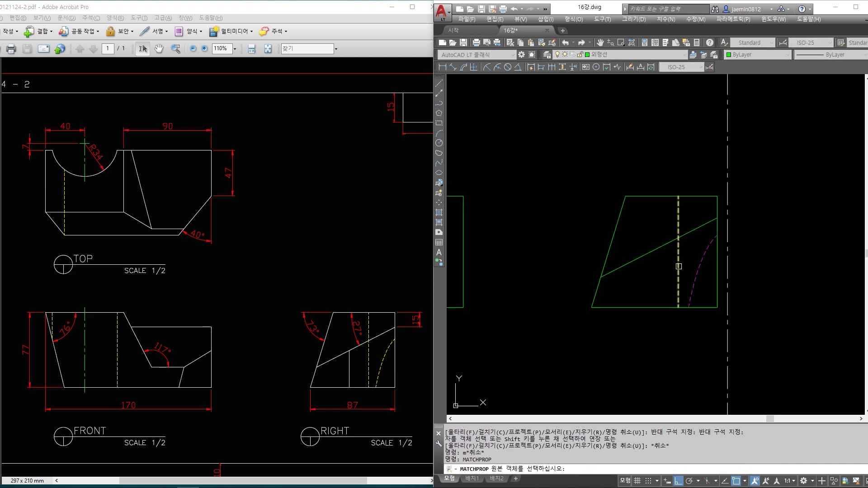
pyautogui.click(678, 280)
pyautogui.press('Escape')
pyautogui.scroll(-4, 732, 249)
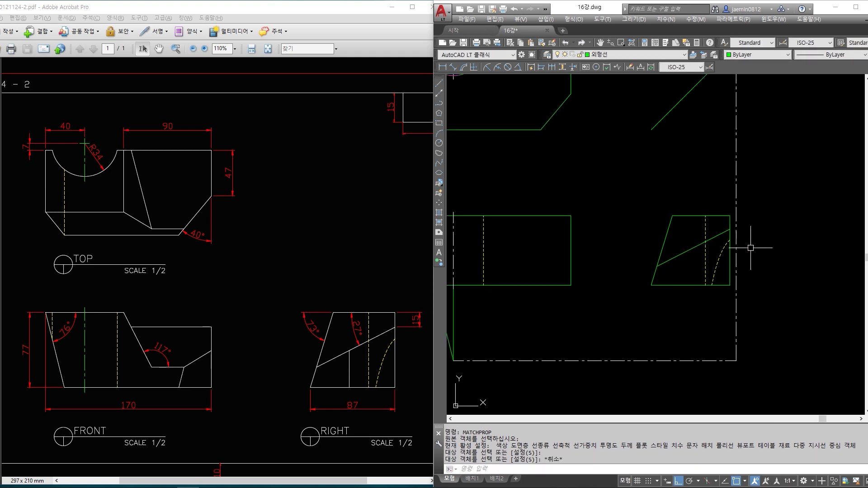
# Erase the construction circle, the long centre lines around the views, and the vertical projection line between the top and front views
pyautogui.write('e')
pyautogui.press('Return')
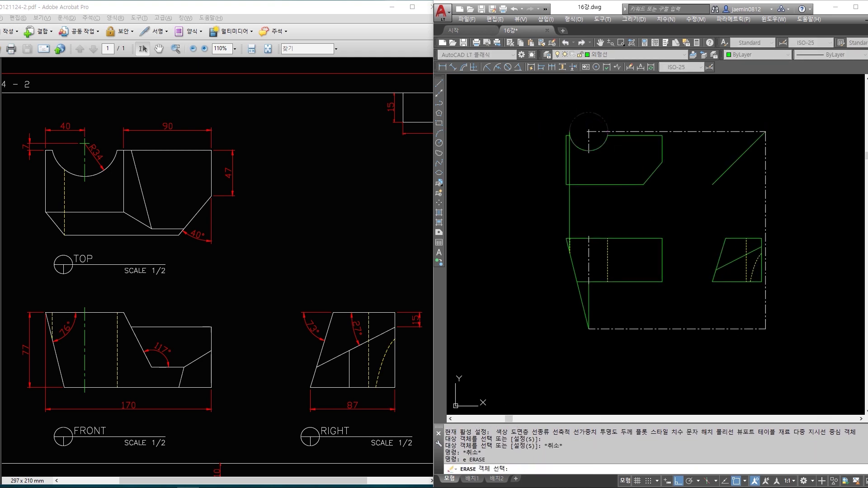
pyautogui.click(595, 112)
pyautogui.press('Return')
pyautogui.click(725, 183)
pyautogui.click(790, 186)
pyautogui.click(750, 209)
pyautogui.press('Return')
pyautogui.click(689, 299)
pyautogui.click(671, 345)
pyautogui.press('Return')
pyautogui.click(601, 205)
pyautogui.click(542, 221)
pyautogui.scroll(2, 575, 282)
# Trim the front view's slanted left edge at its bottom edge
pyautogui.write('tr')
pyautogui.click(591, 281)
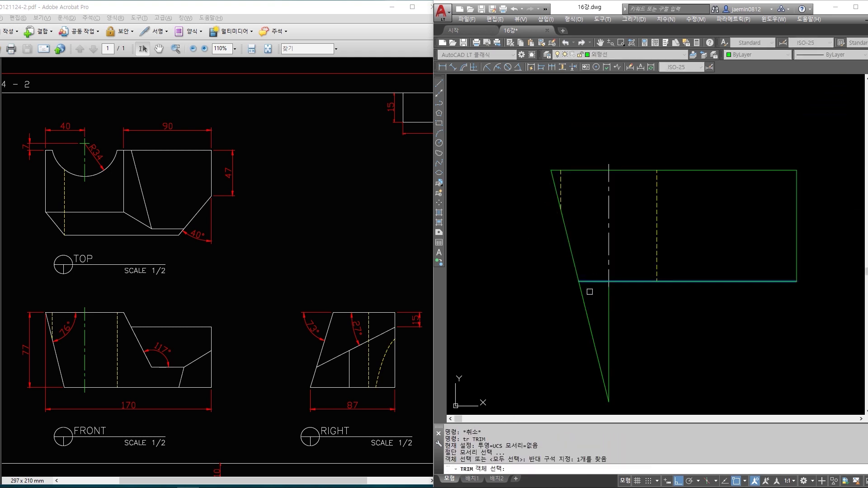
pyautogui.press('space')
pyautogui.click(589, 293)
pyautogui.click(572, 310)
pyautogui.press('Escape')
# Erase the leftover construction line segments below the front view
pyautogui.write('e')
pyautogui.click(607, 307)
pyautogui.click(622, 332)
pyautogui.press('space')
pyautogui.click(626, 306)
pyautogui.click(591, 321)
pyautogui.press('space')
pyautogui.scroll(-2, 633, 261)
pyautogui.moveTo(654, 274); pyautogui.dragTo(615, 305, button='middle')
pyautogui.scroll(2, 646, 247)
pyautogui.moveTo(645, 251); pyautogui.dragTo(641, 276, button='middle')
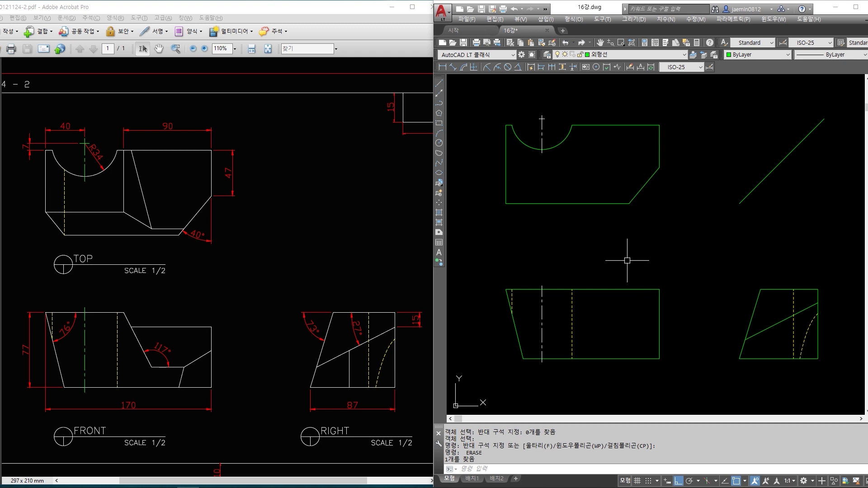
# Switch to Adobe Acrobat and examine the edges still missing from the drawing in the PDF's top, front and right views
pyautogui.click(121, 195)
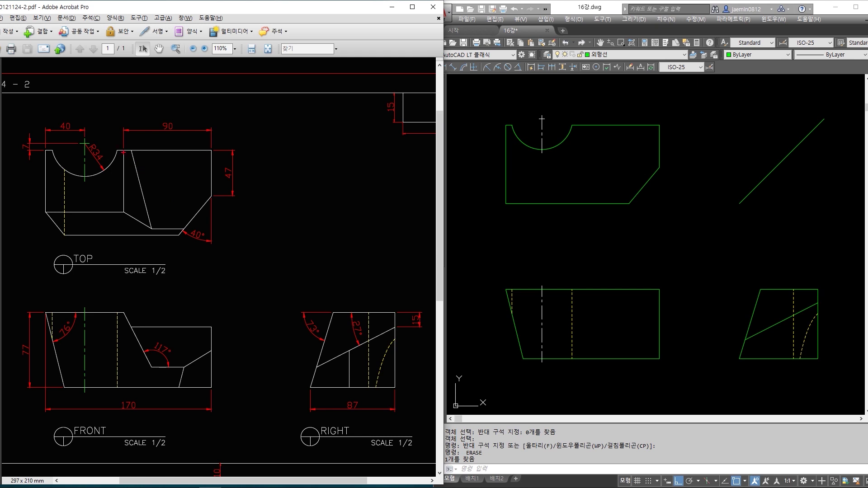
pyautogui.keyDown('shift'); pyautogui.moveTo(123, 152); pyautogui.dragTo(124, 211); pyautogui.keyUp('shift')
pyautogui.keyDown('shift'); pyautogui.moveTo(119, 212); pyautogui.dragTo(123, 211); pyautogui.keyUp('shift')
pyautogui.moveTo(134, 159); pyautogui.dragTo(152, 228)
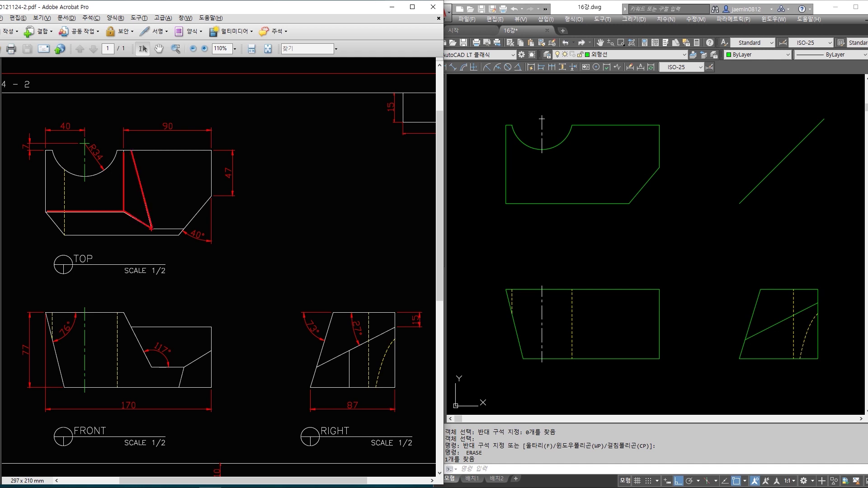
pyautogui.moveTo(124, 312); pyautogui.dragTo(152, 368)
pyautogui.moveTo(133, 328); pyautogui.dragTo(213, 327)
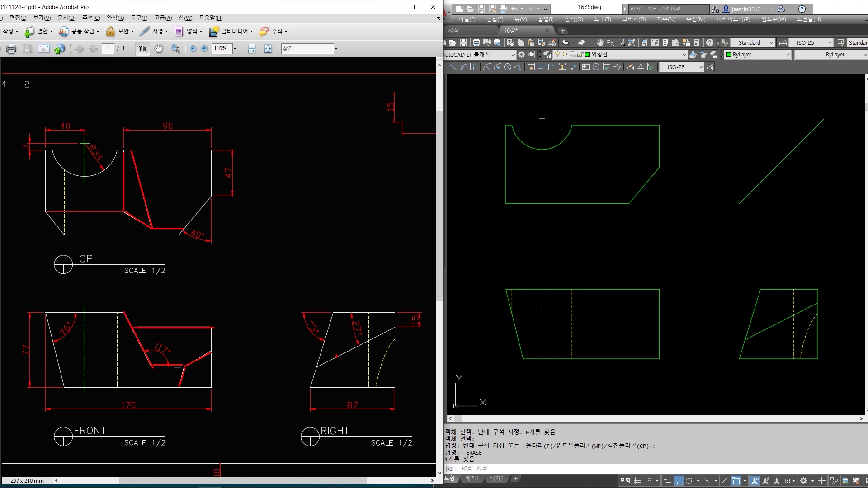
pyautogui.moveTo(349, 367); pyautogui.dragTo(348, 385)
pyautogui.press('Escape')
pyautogui.click(456, 113)
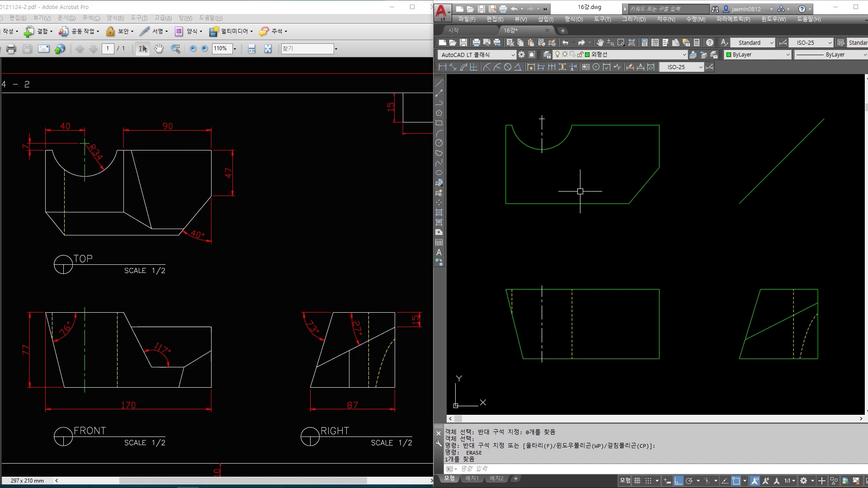
# Draw a horizontal projection line from the upper end of the top view's chamfer across the 45° line
pyautogui.moveTo(685, 254); pyautogui.dragTo(673, 255, button='middle')
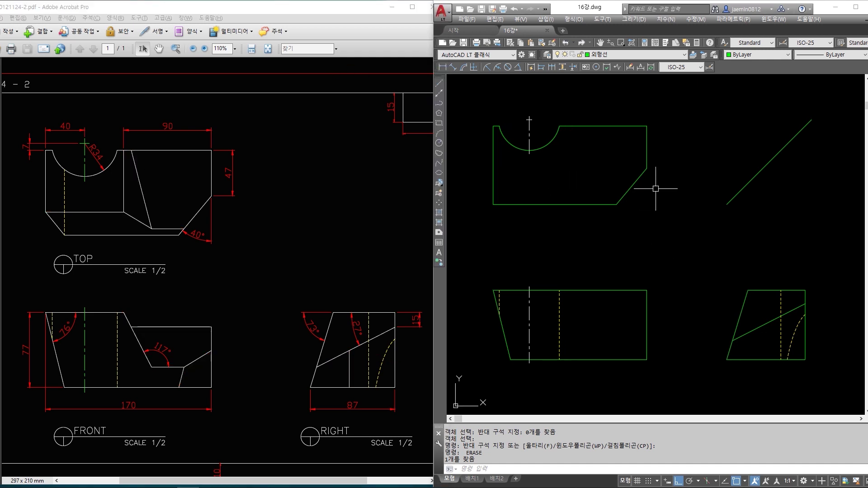
pyautogui.click(647, 147)
pyautogui.click(626, 191)
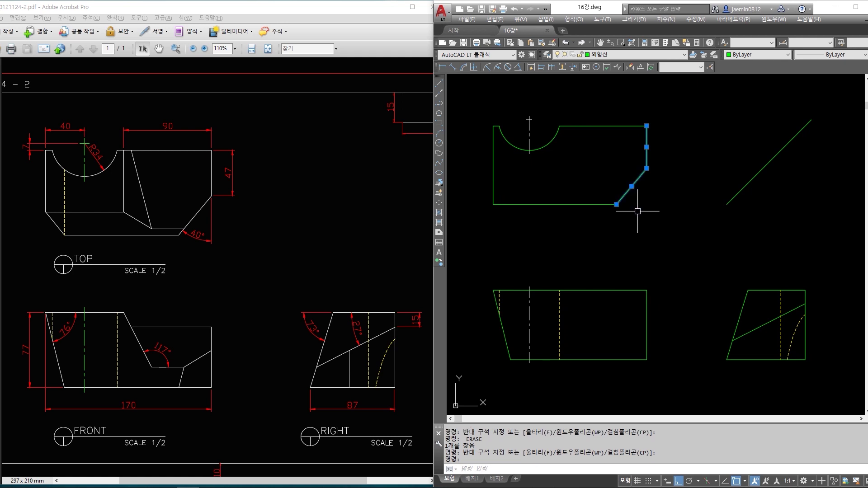
pyautogui.press('Escape')
pyautogui.write('l')
pyautogui.click(647, 169)
pyautogui.click(821, 188)
pyautogui.press('Escape')
# Trim the horizontal projection line beyond the 45° line
pyautogui.write('tr')
pyautogui.click(784, 151)
pyautogui.press('space')
pyautogui.click(789, 168)
pyautogui.press('Escape')
# Draw a vertical projection line from the 45° line intersection down through the right view, past its bottom edge
pyautogui.write('l')
pyautogui.click(763, 169)
pyautogui.click(763, 383)
pyautogui.press('Escape')
# Trim the vertical projection line to the part between the right view's sloped line and its bottom edge
pyautogui.write('tr')
pyautogui.click(770, 356)
pyautogui.click(768, 325)
pyautogui.click(772, 348)
pyautogui.click(767, 368)
pyautogui.press('space')
pyautogui.click(756, 367)
pyautogui.click(769, 311)
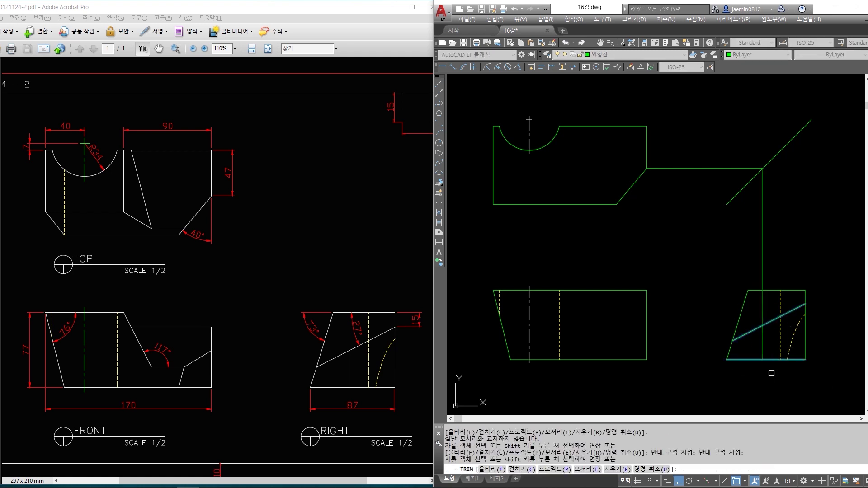
pyautogui.press('Escape')
# Erase the horizontal projection line between the top view and the 45° line
pyautogui.click(737, 145)
pyautogui.click(701, 186)
pyautogui.press('Delete')
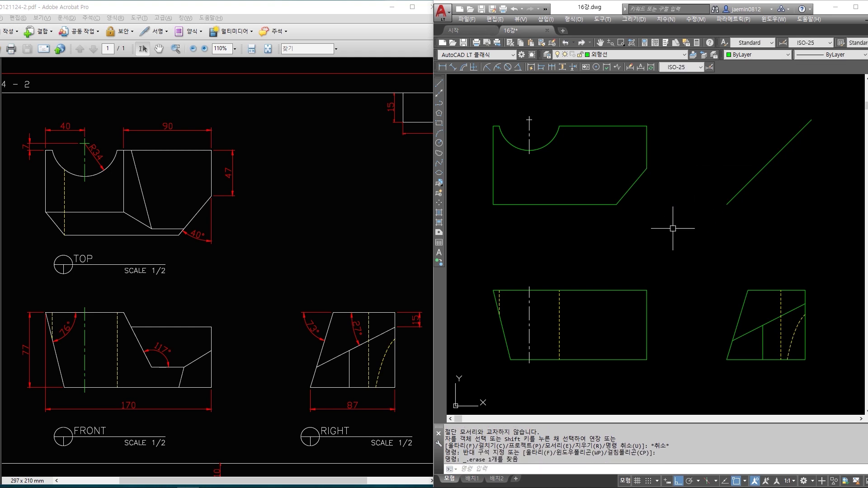
pyautogui.press('Escape')
pyautogui.write('c')
pyautogui.click(665, 141)
pyautogui.click(621, 147)
pyautogui.write('e')
pyautogui.click(703, 114)
pyautogui.click(665, 144)
pyautogui.press('space')
pyautogui.press('Escape')
# Copy the top view's right vertical edge 90 units to the left
pyautogui.write('c')
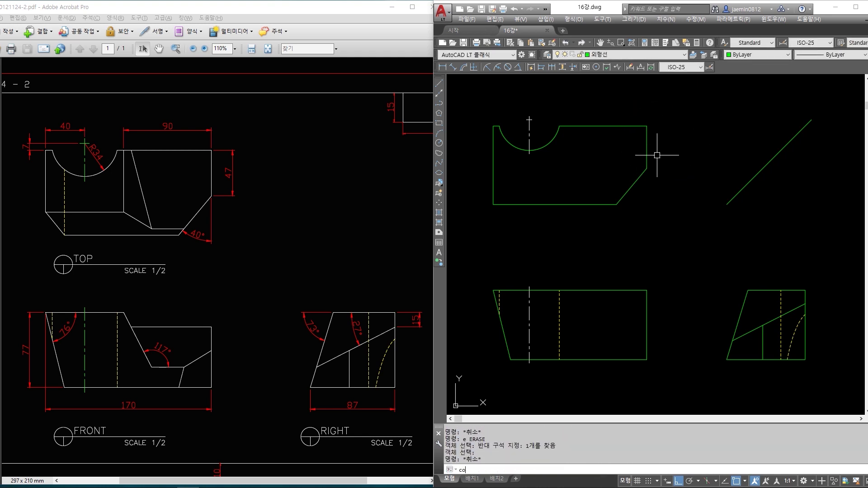
pyautogui.write('o')
pyautogui.press('Return')
pyautogui.click(646, 145)
pyautogui.press('Return')
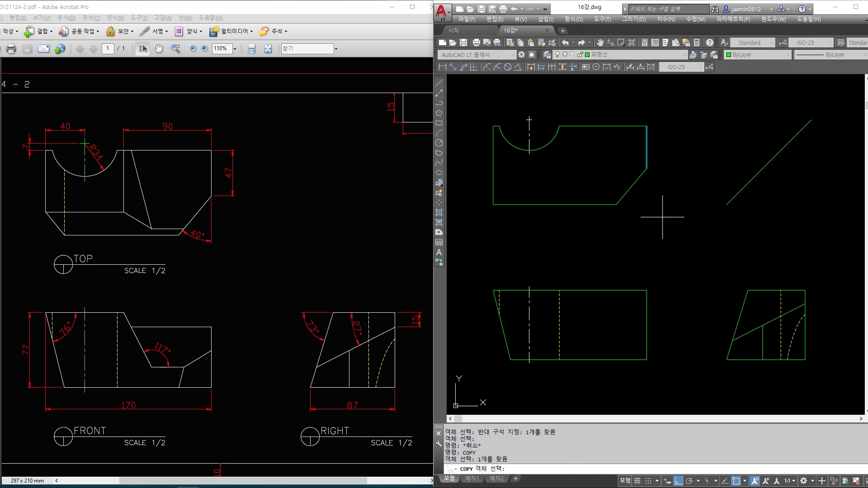
pyautogui.click(681, 220)
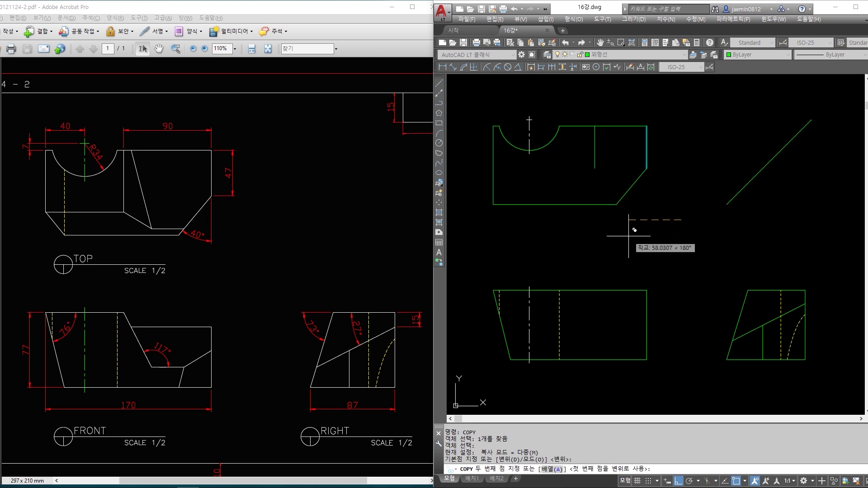
pyautogui.write('0')
pyautogui.press('Return')
pyautogui.press('Escape')
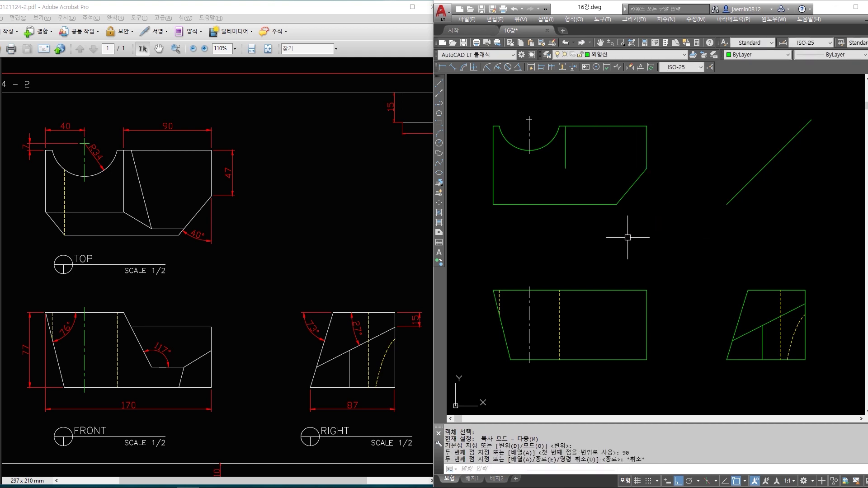
# Draw a vertical projection line from the right view's upper-left corner up past the 45° line
pyautogui.click(739, 312)
pyautogui.press('Escape')
pyautogui.write('l')
pyautogui.press('Return')
pyautogui.click(748, 290)
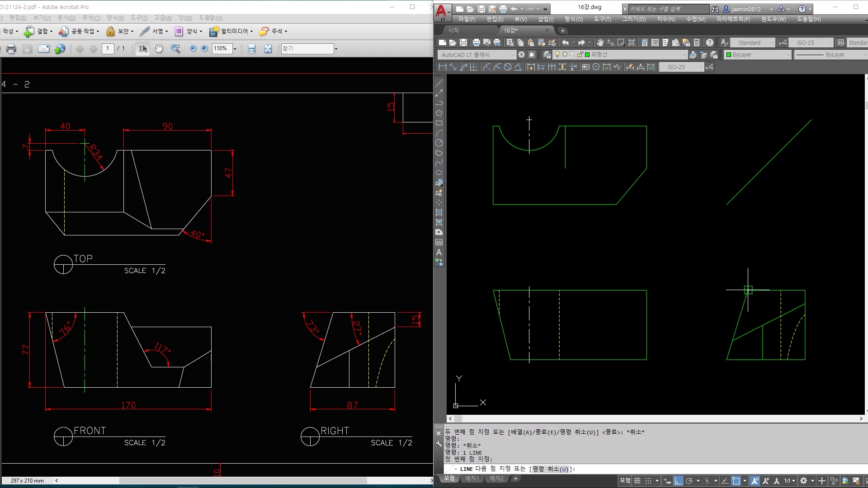
pyautogui.click(756, 137)
pyautogui.press('Escape')
# Trim the new vertical projection line above the 45° line
pyautogui.write('tr')
pyautogui.press('Return')
pyautogui.click(764, 170)
pyautogui.press('Return')
pyautogui.moveTo(762, 153); pyautogui.dragTo(728, 153)
pyautogui.press('Escape')
# Draw a horizontal line from the projection line's end on the 45° line to the top view's left edge
pyautogui.write('l')
pyautogui.press('Return')
pyautogui.click(748, 183)
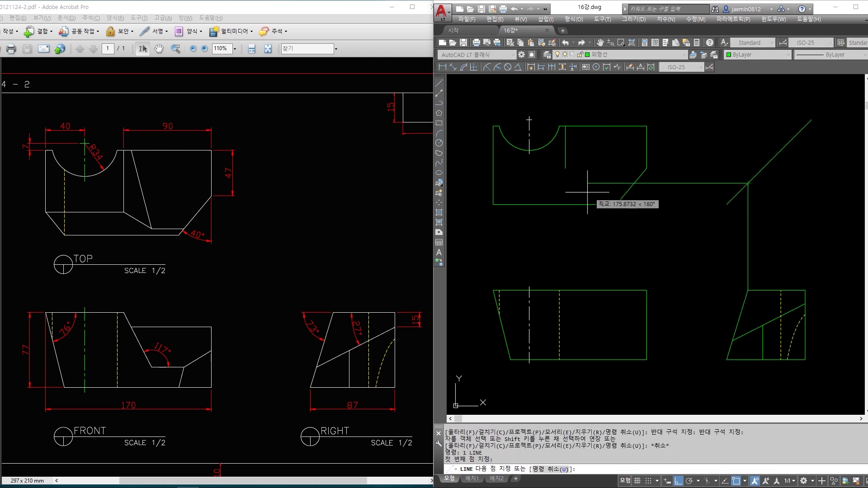
pyautogui.click(493, 183)
pyautogui.press('Escape')
# Stretch the top view's inner vertical edge down to the horizontal projection line
pyautogui.click(585, 160)
pyautogui.click(552, 156)
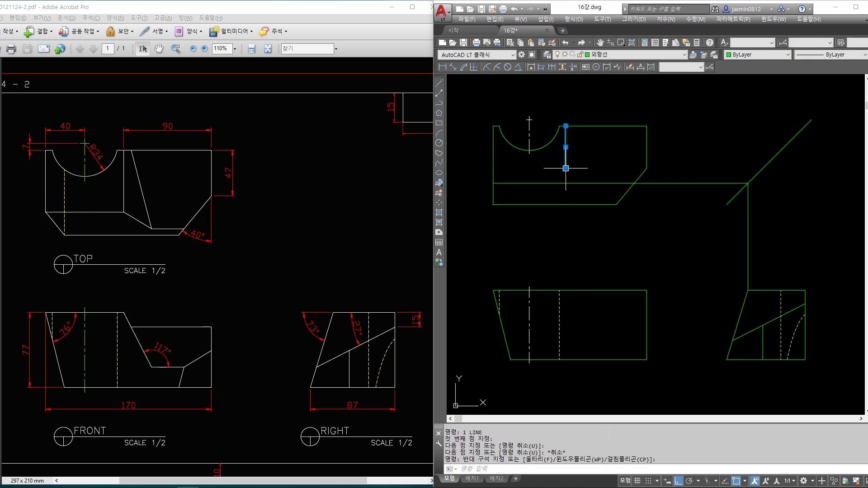
pyautogui.click(566, 168)
pyautogui.click(566, 183)
pyautogui.press('Escape')
# Trim the horizontal projection line beyond the top view's inner vertical edge so it ends at that corner
pyautogui.click(592, 172)
pyautogui.click(587, 186)
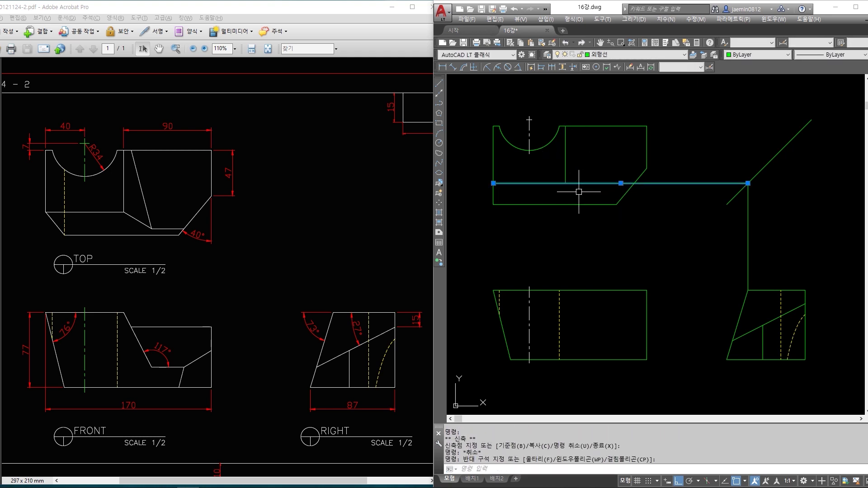
pyautogui.press('Escape')
pyautogui.write('tr')
pyautogui.click(582, 175)
pyautogui.click(548, 190)
pyautogui.press('space')
pyautogui.click(592, 175)
pyautogui.click(583, 193)
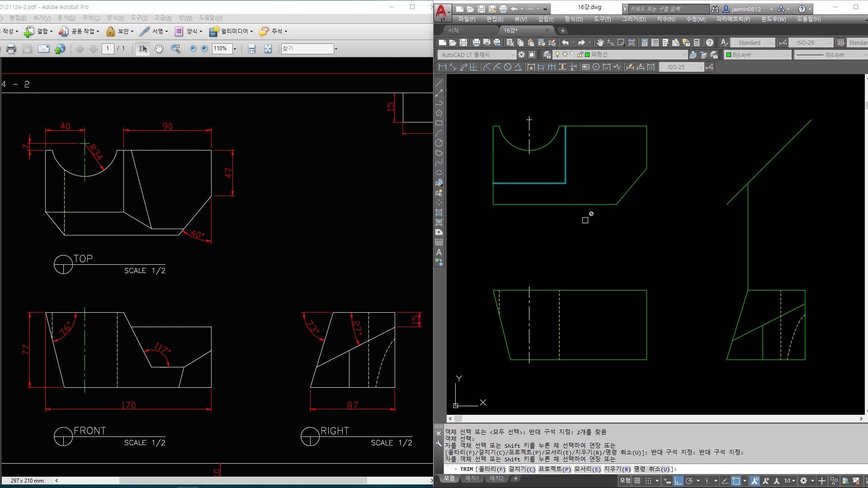
pyautogui.press('Escape')
# Erase the vertical projection line between the right view's upper-left corner and the 45° line
pyautogui.press('Escape')
pyautogui.write('e')
pyautogui.press('space')
pyautogui.click(778, 235)
pyautogui.click(742, 243)
pyautogui.press('space')
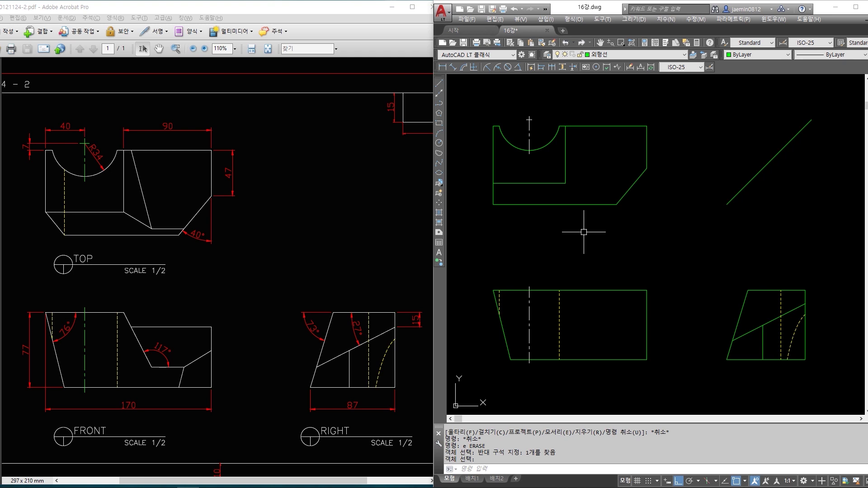
# Draw a vertical line from the top view's inner corner down to the front view's top edge
pyautogui.press('Escape')
pyautogui.write('l')
pyautogui.press('Return')
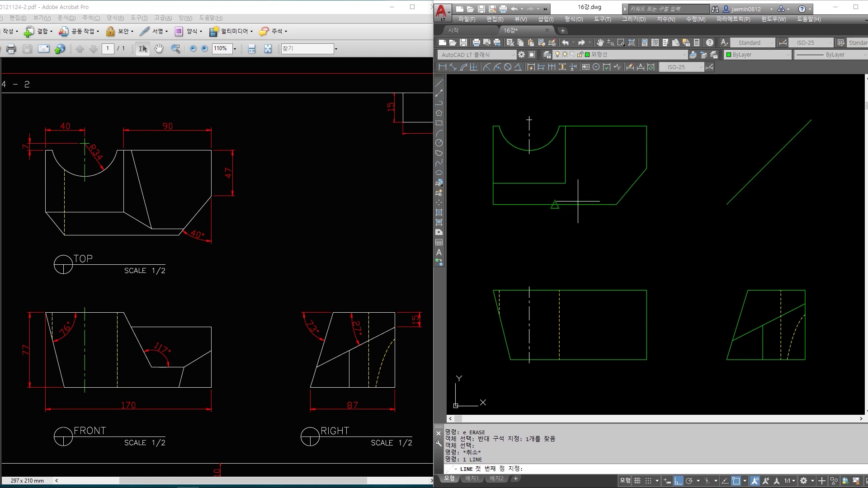
pyautogui.click(565, 184)
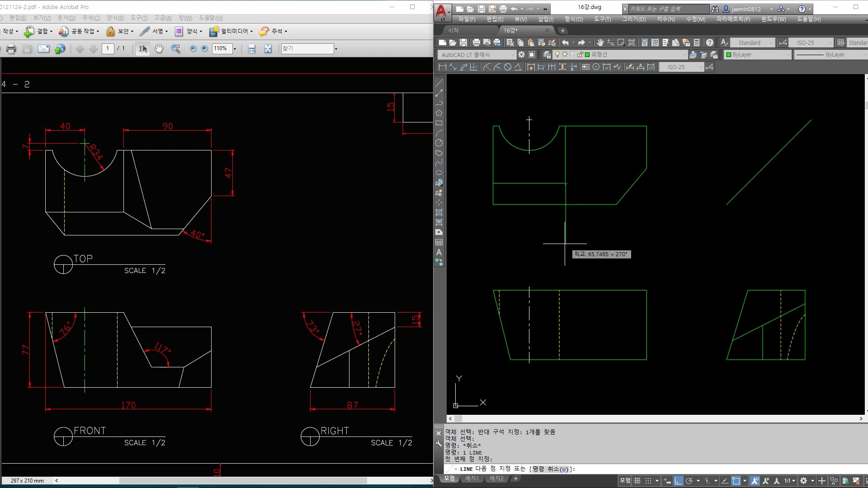
pyautogui.click(566, 290)
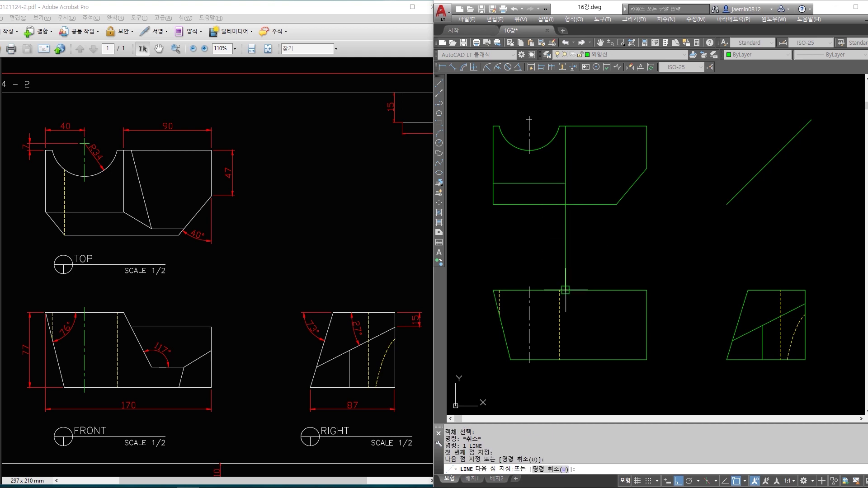
pyautogui.press('Escape')
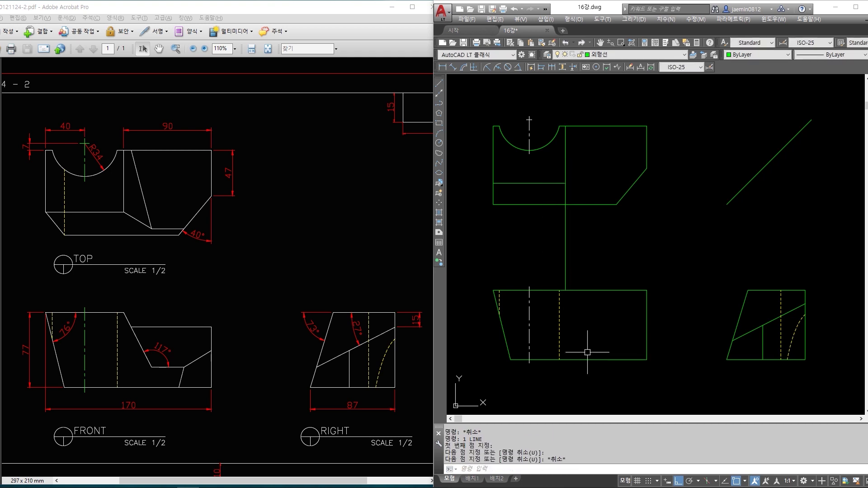
# Stretch the vertical projection line's lower end down to the front view's bottom edge
pyautogui.click(597, 309)
pyautogui.click(537, 278)
pyautogui.click(565, 290)
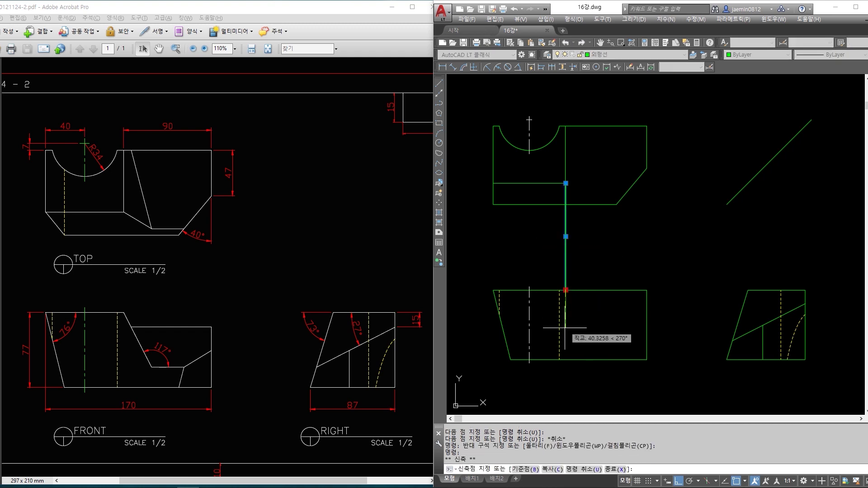
pyautogui.click(565, 360)
pyautogui.press('Escape')
# Trim the part of the vertical line above the front view's top edge
pyautogui.write('tr')
pyautogui.click(590, 305)
pyautogui.click(580, 278)
pyautogui.press('space')
pyautogui.click(591, 251)
pyautogui.click(545, 265)
pyautogui.press('Escape')
pyautogui.scroll(3, 576, 343)
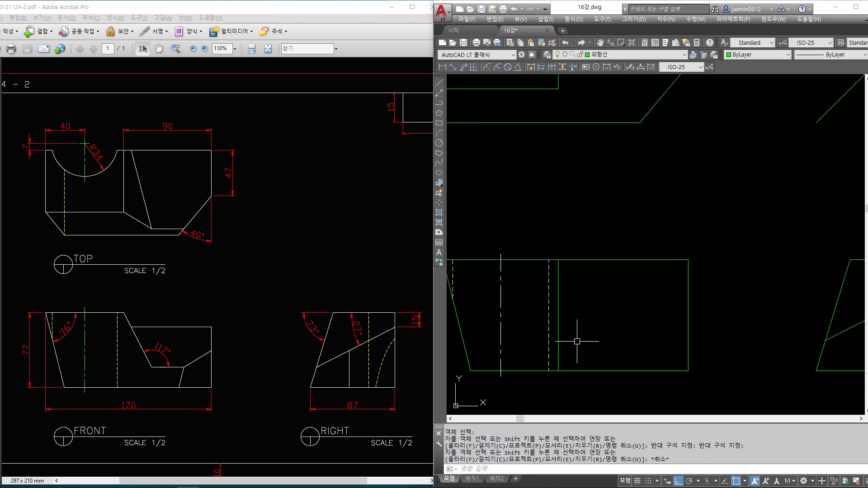
# Compare the front view's new vertical line with the 117° slanted edge in the PDF drawing
pyautogui.click(657, 277)
pyautogui.click(136, 359)
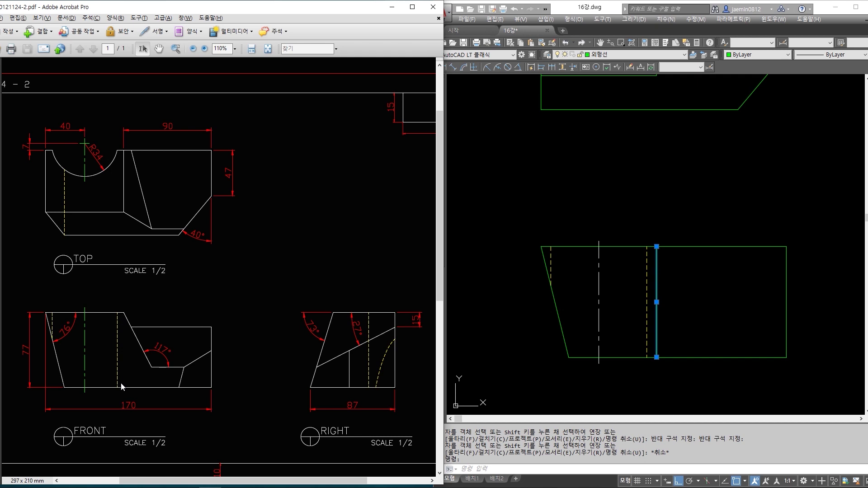
pyautogui.click(747, 309)
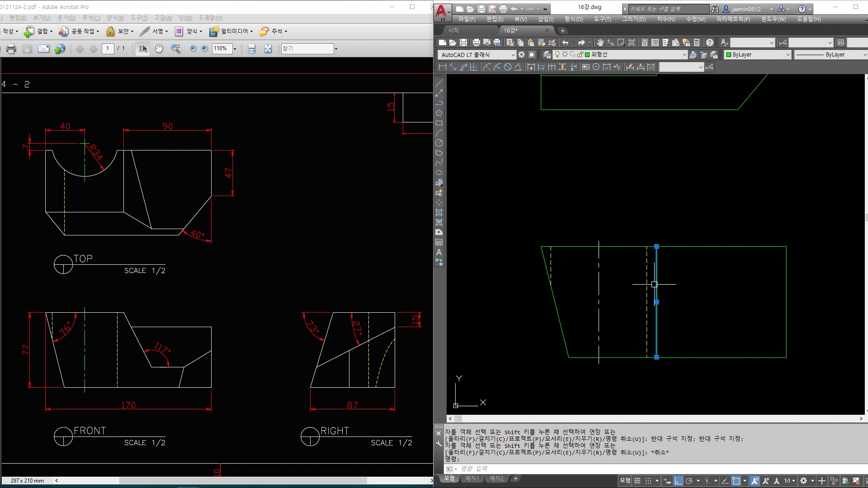
pyautogui.press('Escape')
pyautogui.click(657, 265)
pyautogui.moveTo(668, 269); pyautogui.dragTo(628, 276, button='middle')
pyautogui.scroll(-2, 628, 276)
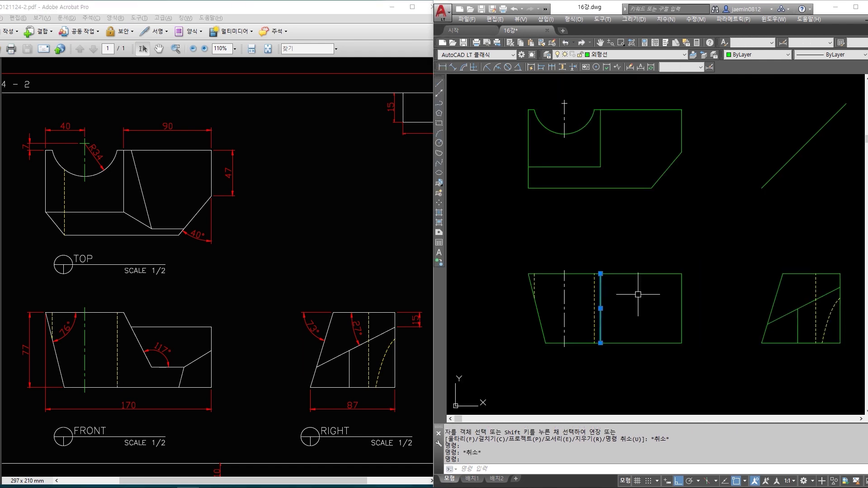
pyautogui.press('Escape')
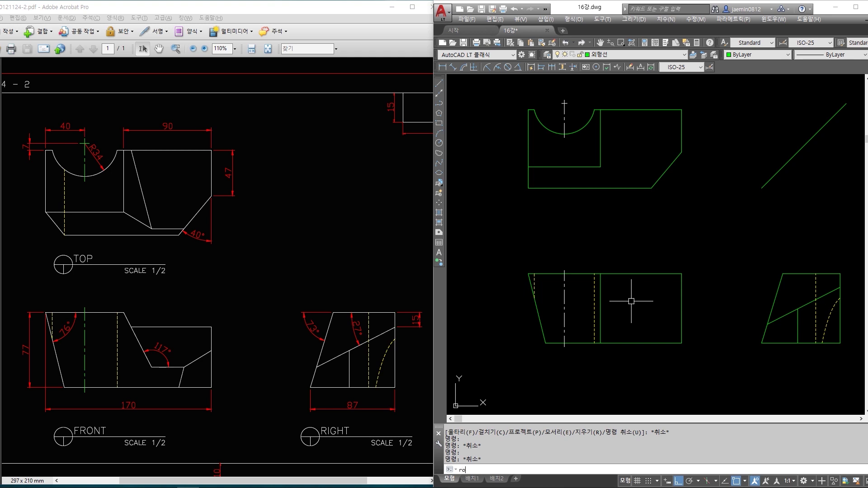
# Rotate the front view's new vertical line 27° about its upper endpoint
pyautogui.write('ro')
pyautogui.press('Return')
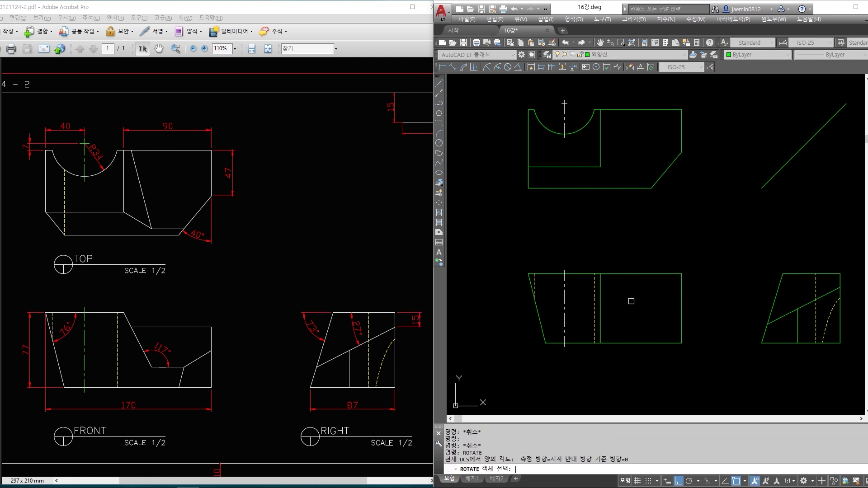
pyautogui.click(601, 297)
pyautogui.press('Return')
pyautogui.scroll(2, 612, 304)
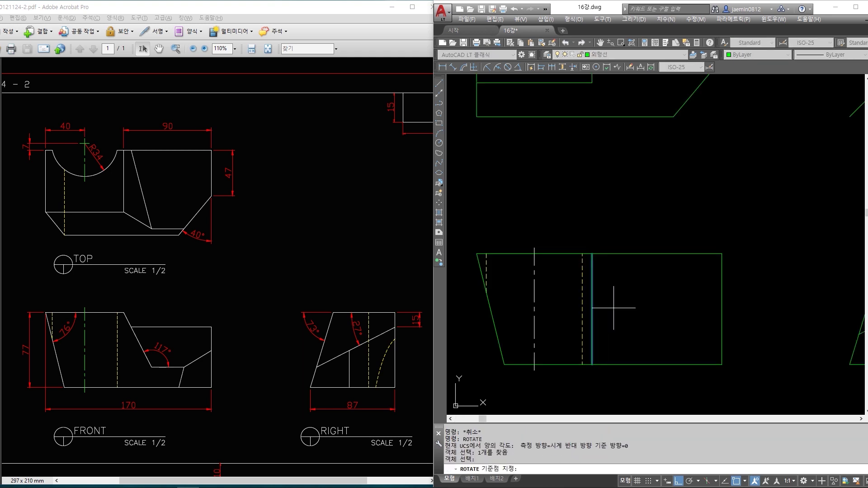
pyautogui.click(591, 254)
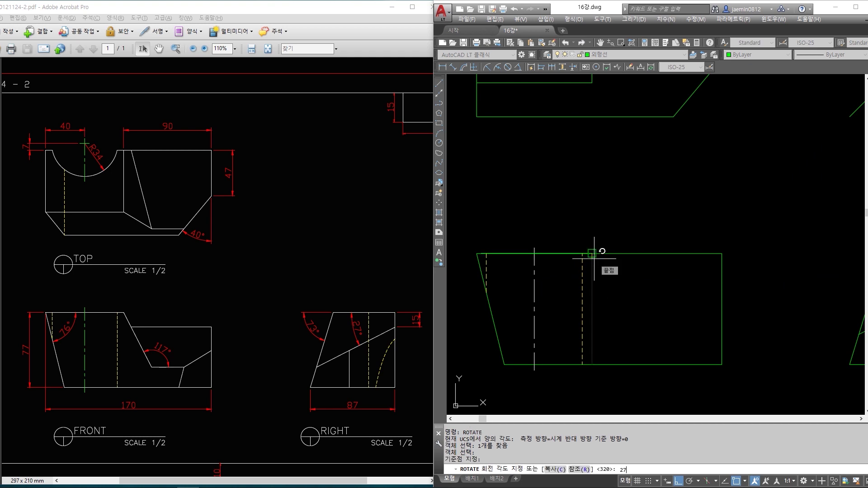
pyautogui.write('27')
pyautogui.press('Return')
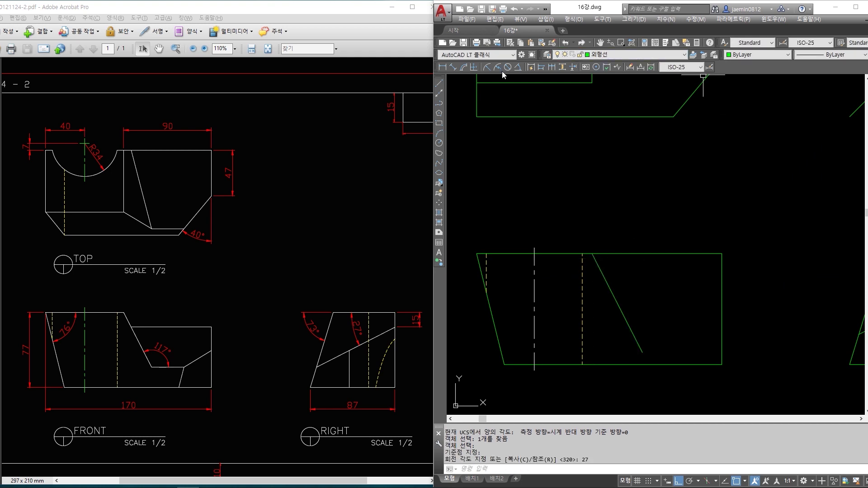
# Check the angle between the slanted line and the front view's bottom edge with an angular dimension, and erase that dimension
pyautogui.click(519, 68)
pyautogui.click(623, 307)
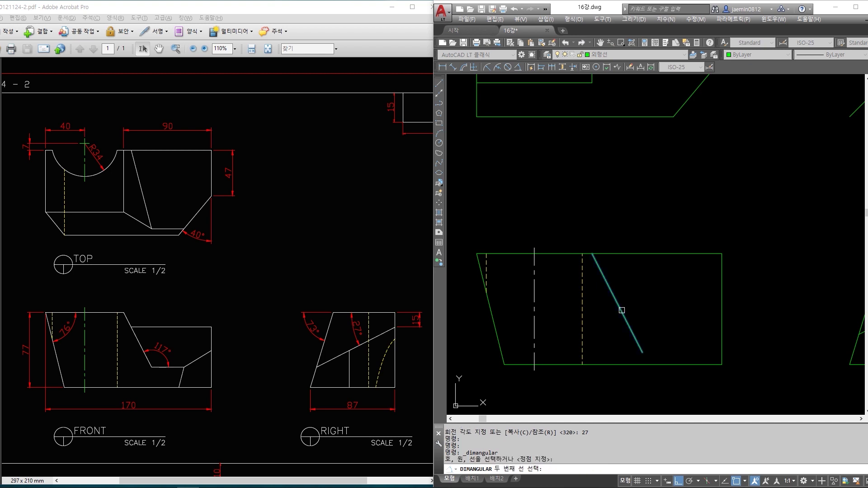
pyautogui.click(678, 366)
pyautogui.click(689, 322)
pyautogui.press('Escape')
pyautogui.write('e')
pyautogui.press('Return')
pyautogui.click(689, 322)
pyautogui.click(671, 335)
pyautogui.press('Return')
pyautogui.scroll(-2, 678, 335)
pyautogui.scroll(2, 684, 335)
pyautogui.scroll(-1, 722, 336)
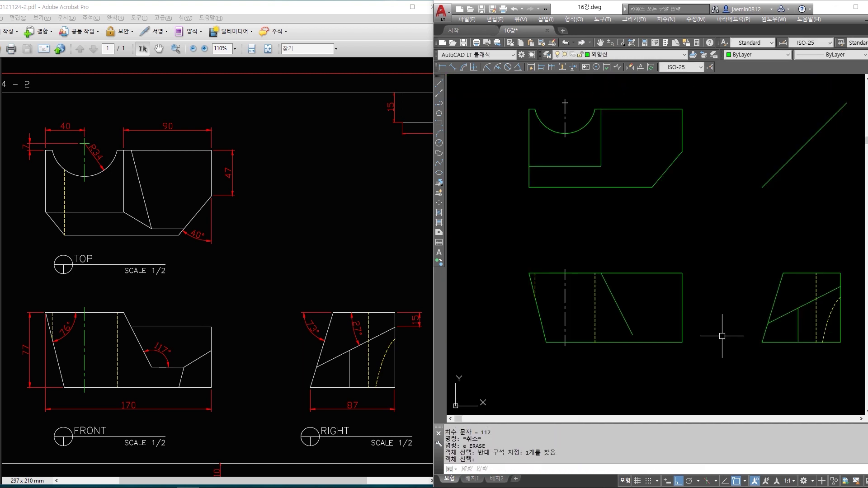
# Draw a horizontal line from the right view's intersection of the two slanted edges across past the front view's slanted line
pyautogui.press('Escape')
pyautogui.click(166, 331)
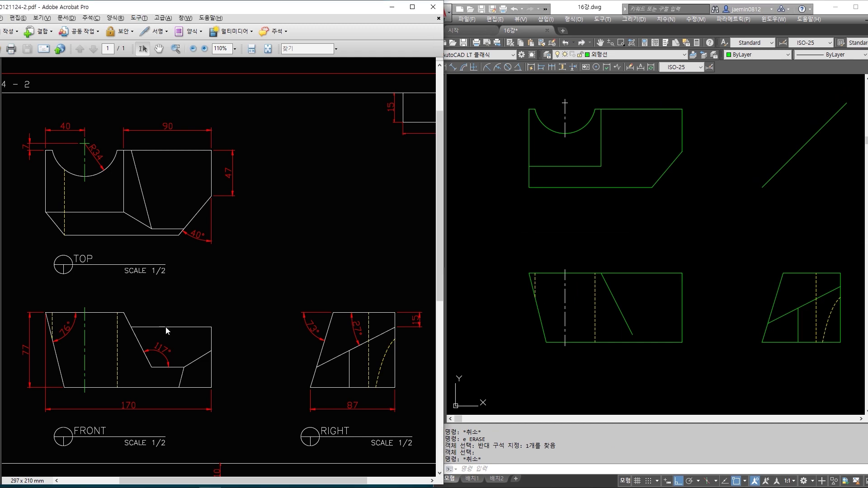
pyautogui.click(695, 319)
pyautogui.press('Escape')
pyautogui.click(788, 313)
pyautogui.press('Escape')
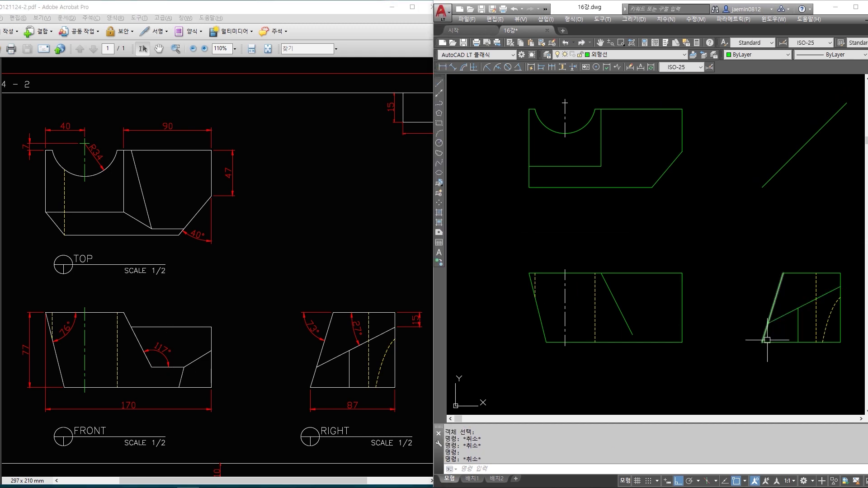
pyautogui.write('l')
pyautogui.press('Return')
pyautogui.click(769, 324)
pyautogui.click(615, 324)
pyautogui.press('Escape')
# Trim the slanted line and the horizontal line to meet in a clean corner in the front view
pyautogui.write('tr')
pyautogui.press('Return')
pyautogui.click(641, 312)
pyautogui.click(614, 330)
pyautogui.press('Return')
pyautogui.click(630, 330)
pyautogui.click(620, 324)
pyautogui.press('Escape')
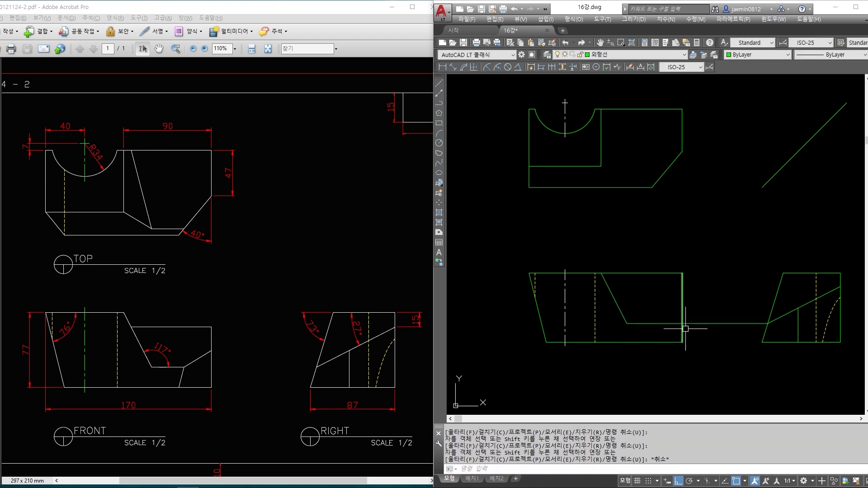
# Trim the horizontal line between the front view's right edge and the right view
pyautogui.moveTo(685, 328); pyautogui.dragTo(663, 330, button='middle')
pyautogui.write('tr')
pyautogui.press('Return')
pyautogui.click(671, 311)
pyautogui.click(657, 300)
pyautogui.press('Return')
pyautogui.click(697, 313)
pyautogui.click(686, 347)
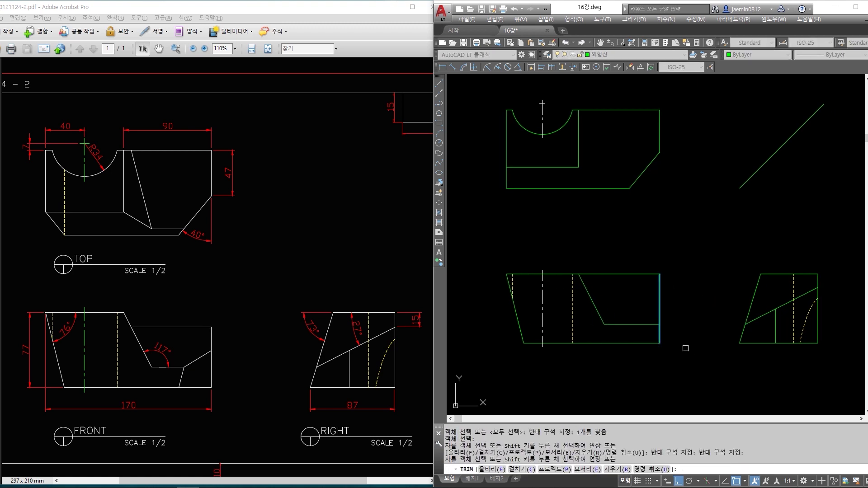
pyautogui.press('Escape')
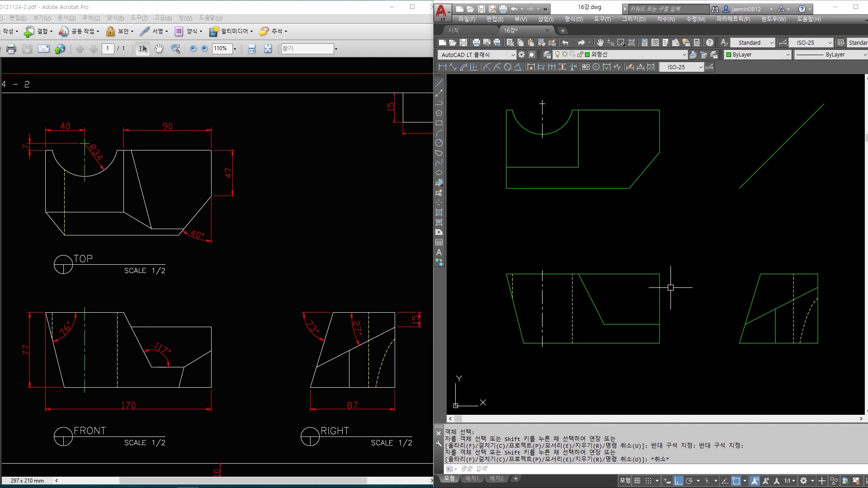
# Draw a vertical projection line from the lower end of the front view's slanted edge up to the top view's top edge
pyautogui.click(638, 316)
pyautogui.click(599, 324)
pyautogui.press('Escape')
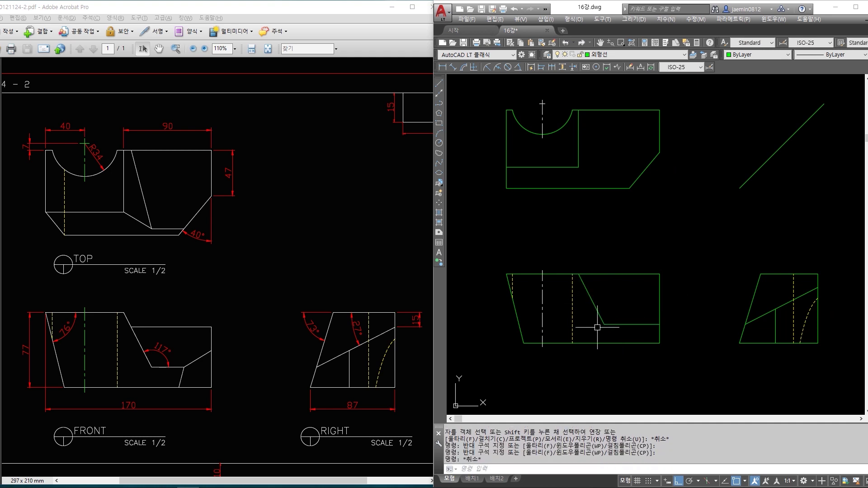
pyautogui.press('Escape')
pyautogui.write('l')
pyautogui.press('Return')
pyautogui.click(604, 325)
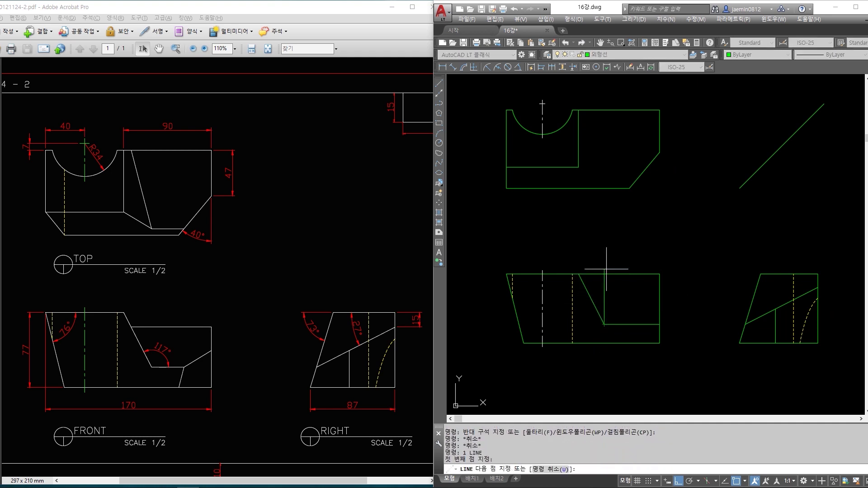
pyautogui.click(604, 111)
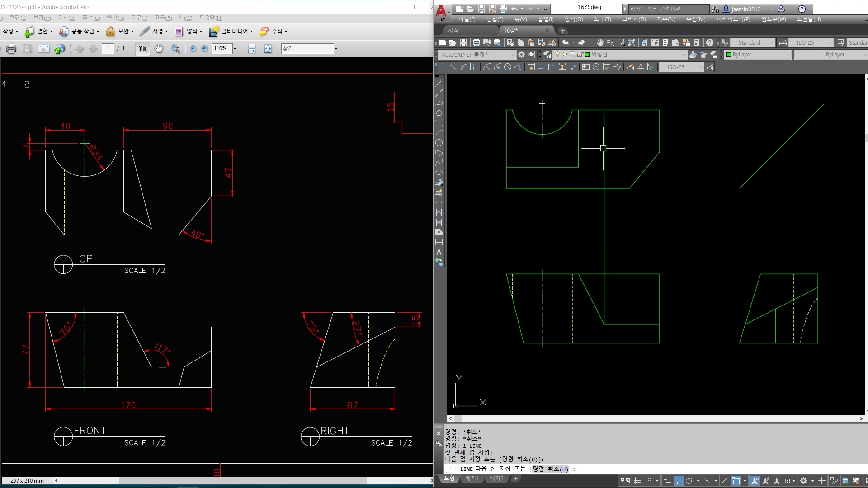
pyautogui.press('Escape')
pyautogui.press('Escape')
# Draw a vertical projection line from the intersection on the right view's left slanted edge up past the 45° line
pyautogui.click(767, 316)
pyautogui.press('Escape')
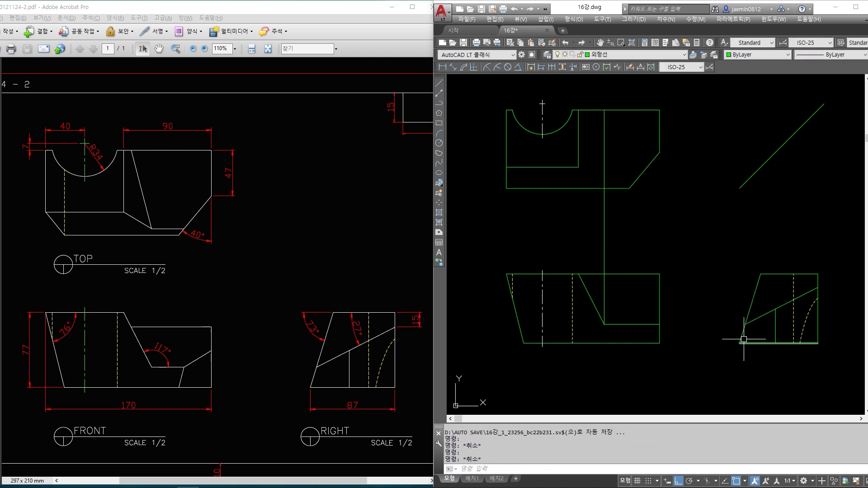
pyautogui.write('l')
pyautogui.press('Return')
pyautogui.click(745, 324)
pyautogui.click(745, 132)
pyautogui.press('Escape')
# Trim the right view's projection line above the 45° line
pyautogui.write('tr')
pyautogui.press('Return')
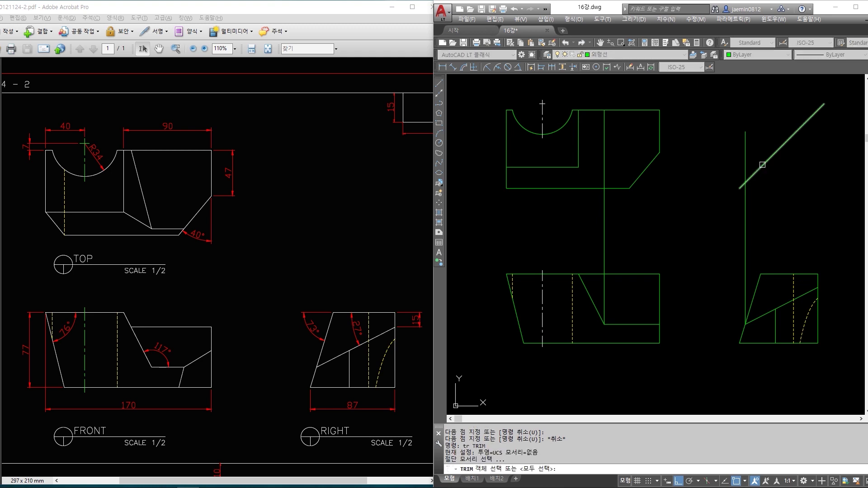
pyautogui.press('Return')
pyautogui.click(745, 149)
pyautogui.press('Escape')
# Draw a horizontal line from the projection line's end on the 45° line to the vertical projection line in the top view
pyautogui.write('l')
pyautogui.press('Return')
pyautogui.click(745, 183)
pyautogui.press('Escape')
pyautogui.press('Return')
pyautogui.click(745, 182)
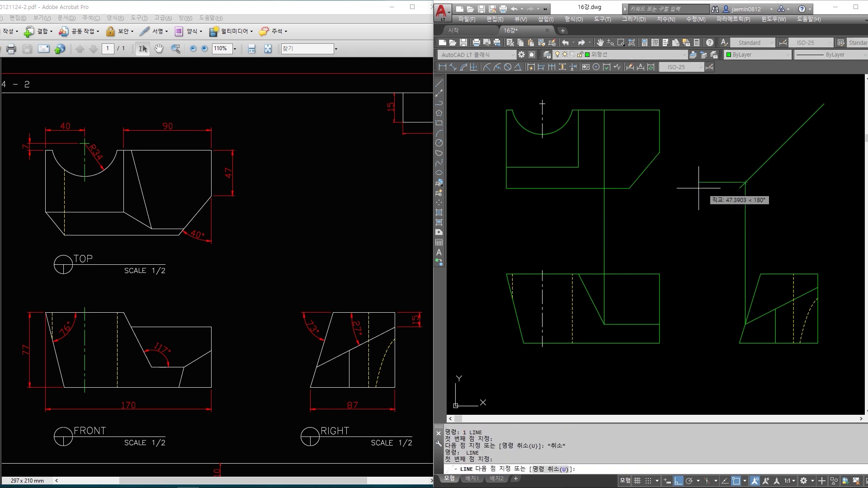
pyautogui.click(604, 182)
pyautogui.press('Return')
# Trim the vertical projection line above the new horizontal line in the top view
pyautogui.write('tr')
pyautogui.press('Return')
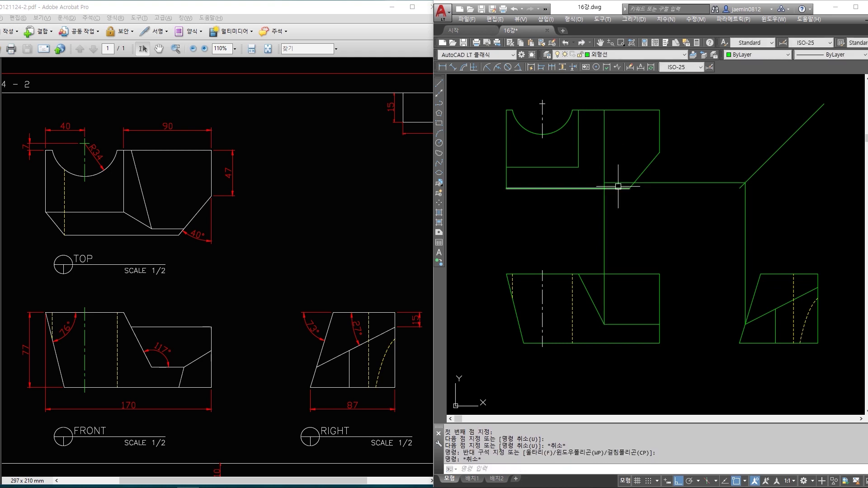
pyautogui.press('Return')
pyautogui.click(604, 167)
pyautogui.press('Escape')
# Draw a sloped line from the top view's inner corner to the corner of the two projection lines
pyautogui.write('l')
pyautogui.press('Return')
pyautogui.click(579, 167)
pyautogui.press('Escape')
pyautogui.press('Return')
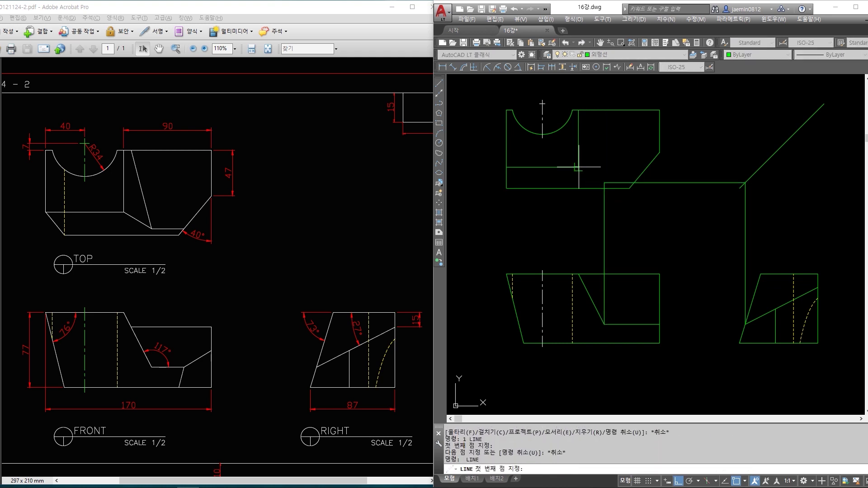
pyautogui.click(578, 167)
pyautogui.click(604, 183)
pyautogui.press('Escape')
# Erase the vertical projection line running between the top and front views
pyautogui.write('e')
pyautogui.click(622, 212)
pyautogui.click(582, 224)
# Trim the top view's projected horizontal line beyond the chamfered corner edge
pyautogui.write('tr')
pyautogui.click(646, 169)
pyautogui.click(684, 170)
pyautogui.click(667, 202)
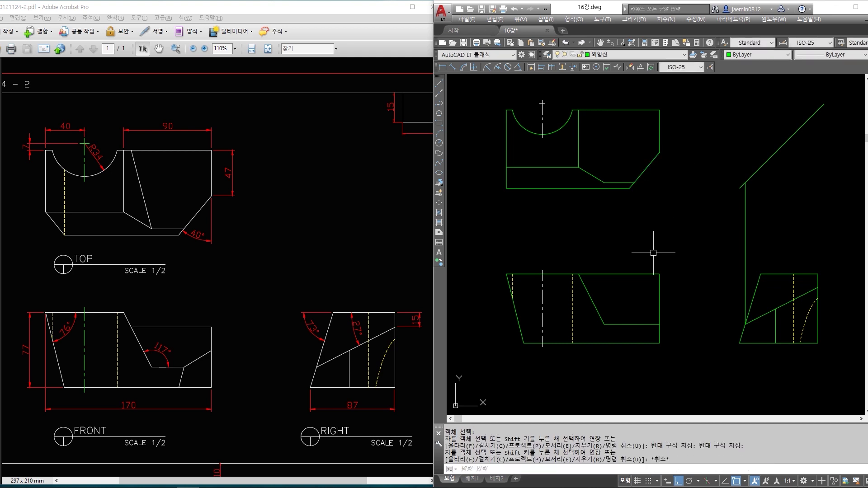
# Erase the vertical projection line between the right view and the 45° line
pyautogui.press('Escape')
pyautogui.write('e')
pyautogui.click(771, 225)
pyautogui.click(717, 258)
pyautogui.press('space')
pyautogui.press('Escape')
# Draw two vertical projection lines from the ends of the top view's short chamfer segment down to the front view's base and step line
pyautogui.write('l')
pyautogui.click(630, 189)
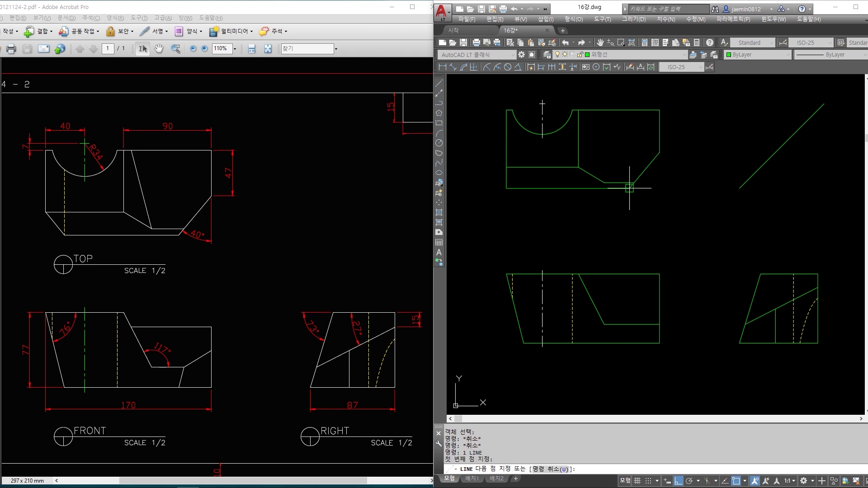
pyautogui.click(629, 343)
pyautogui.press('Escape')
pyautogui.press('space')
pyautogui.click(634, 183)
pyautogui.click(636, 324)
pyautogui.press('Escape')
pyautogui.press('Escape')
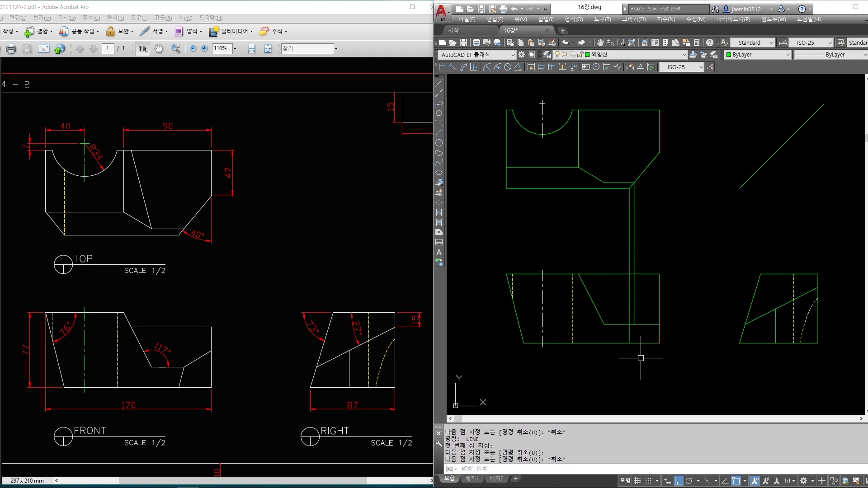
# Draw a short sloped edge in the front view connecting the projected points on the step line and the base line
pyautogui.scroll(2, 641, 355)
pyautogui.write('l')
pyautogui.click(631, 305)
pyautogui.click(623, 335)
pyautogui.press('Escape')
# Erase the two vertical projection lines between the top and front views
pyautogui.write('e')
pyautogui.click(645, 292)
pyautogui.click(600, 247)
pyautogui.press('space')
# Trim the front view's horizontal step line beyond the short sloped edge
pyautogui.scroll(-2, 639, 345)
pyautogui.scroll(-1, 669, 330)
pyautogui.scroll(1, 670, 329)
pyautogui.write('tr')
pyautogui.click(616, 326)
pyautogui.press('space')
pyautogui.click(629, 320)
pyautogui.press('Escape')
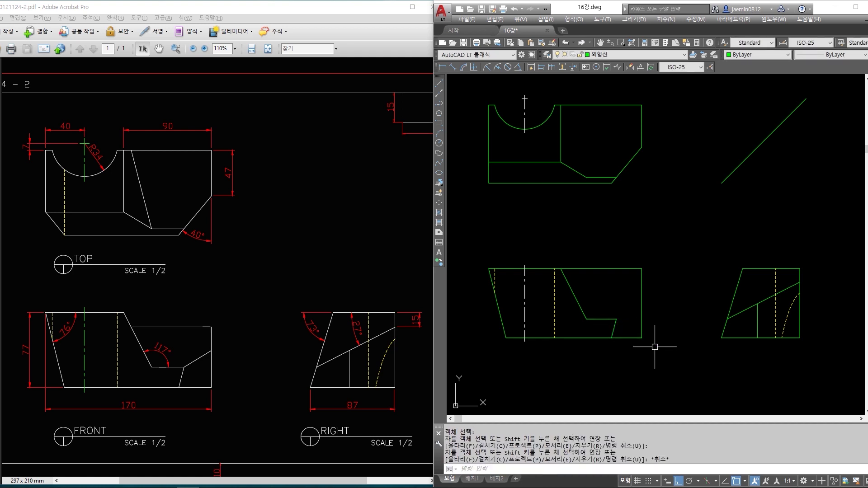
pyautogui.press('Escape')
pyautogui.write('l')
pyautogui.press('Escape')
pyautogui.press('Escape')
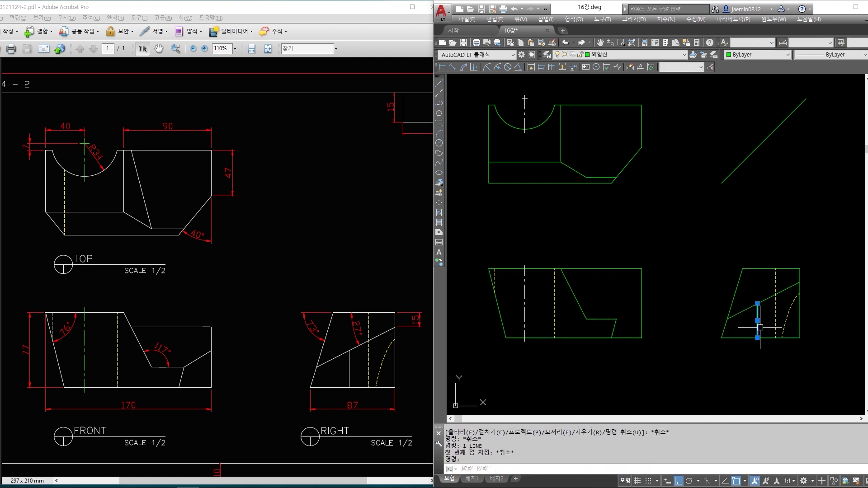
pyautogui.write('l')
pyautogui.click(758, 304)
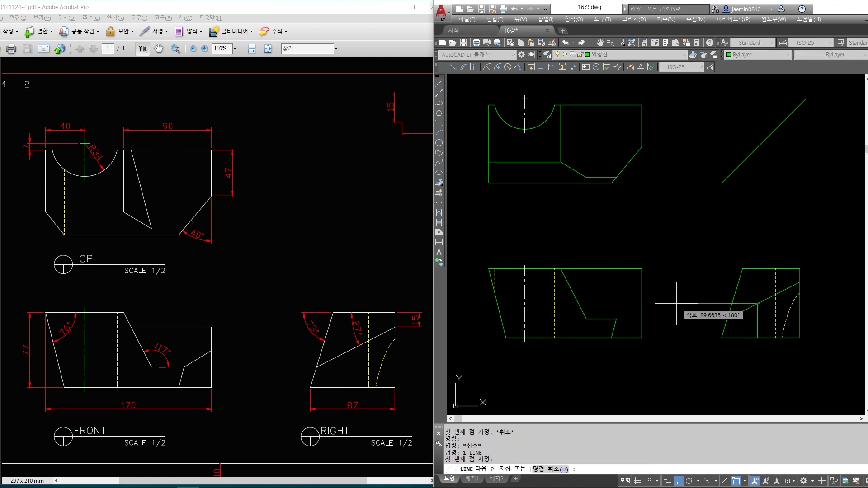
pyautogui.click(643, 303)
pyautogui.press('Escape')
pyautogui.write('e')
pyautogui.press('space')
pyautogui.click(686, 289)
pyautogui.click(674, 317)
pyautogui.press('space')
pyautogui.press('Escape')
# Draw a horizontal projection line from the upper end of the right view's inner vertical edge to the front view's outer vertical edge
pyautogui.write('l')
pyautogui.click(757, 304)
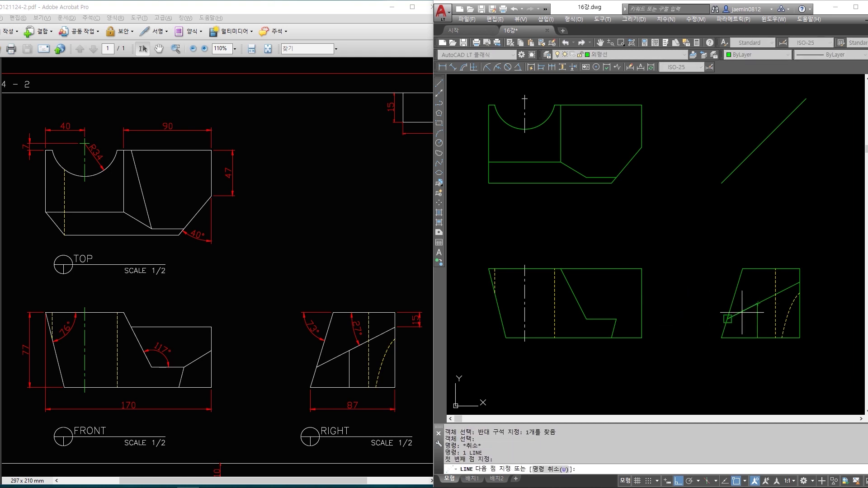
pyautogui.click(644, 318)
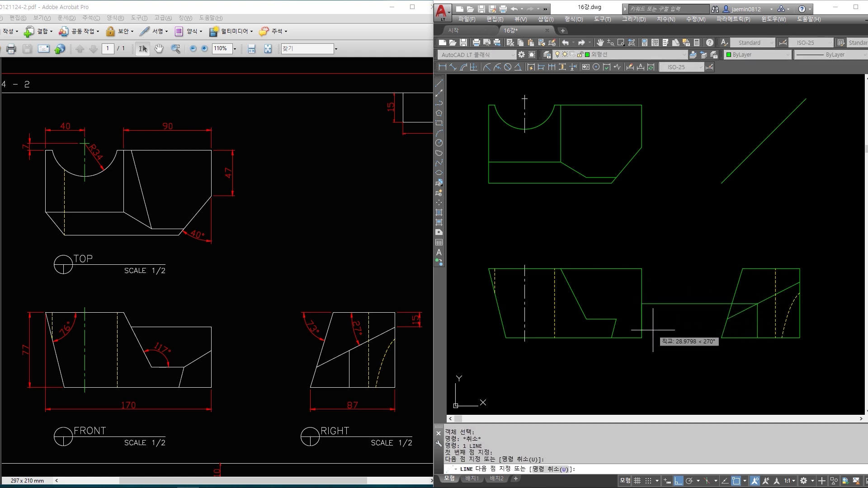
pyautogui.press('Escape')
pyautogui.press('Escape')
# Draw a sloped edge in the front view from the end of the step line to the projected point on the outer vertical edge
pyautogui.write('l')
pyautogui.click(617, 320)
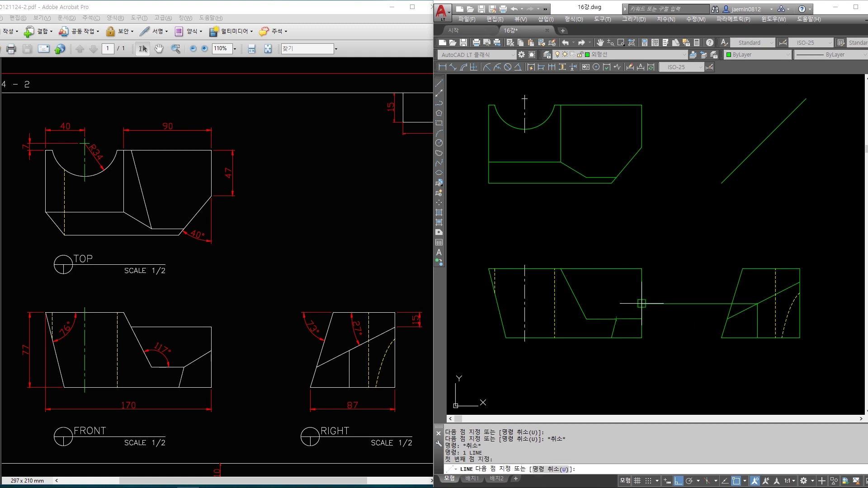
pyautogui.click(642, 304)
pyautogui.press('Escape')
# Erase the horizontal projection line between the front and right views
pyautogui.write('e')
pyautogui.click(658, 304)
pyautogui.press('space')
pyautogui.press('Escape')
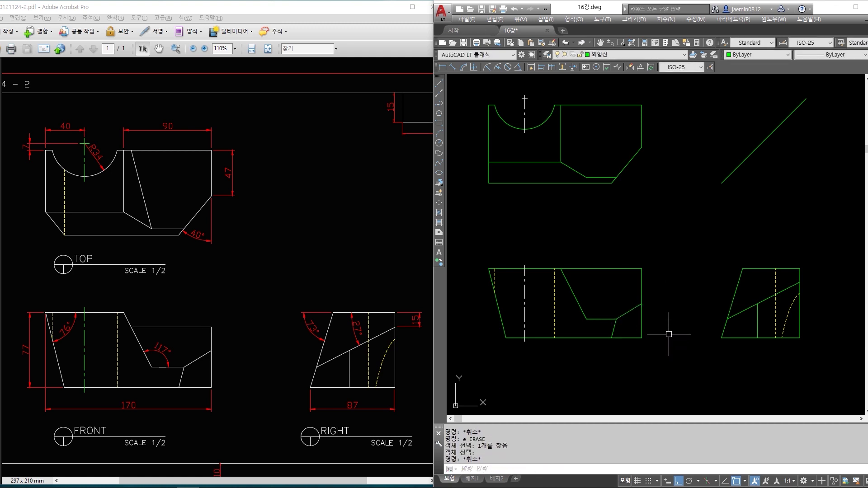
pyautogui.press('Escape')
pyautogui.click(787, 289)
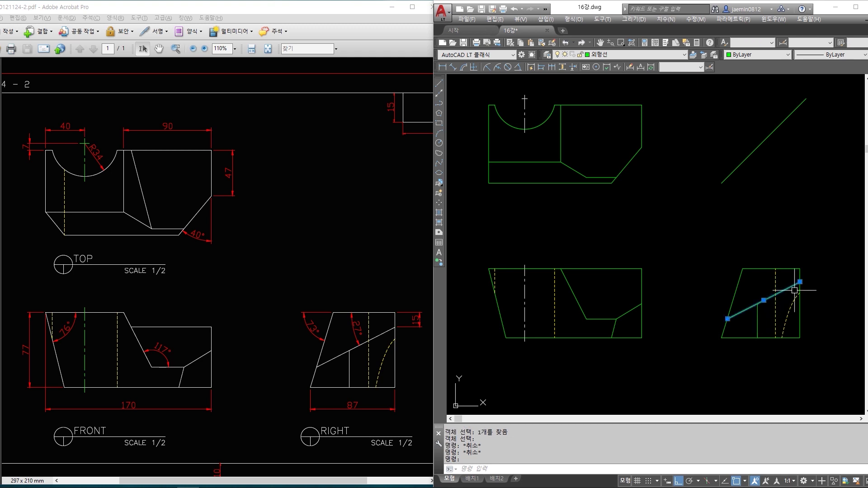
pyautogui.press('Escape')
pyautogui.write('l')
pyautogui.press('space')
pyautogui.click(800, 282)
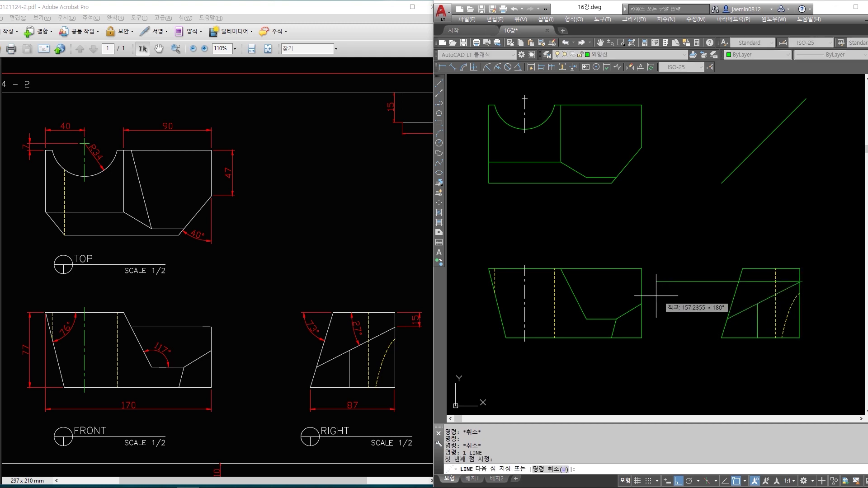
pyautogui.press('Escape')
pyautogui.click(538, 295)
pyautogui.press('Escape')
pyautogui.press('Escape')
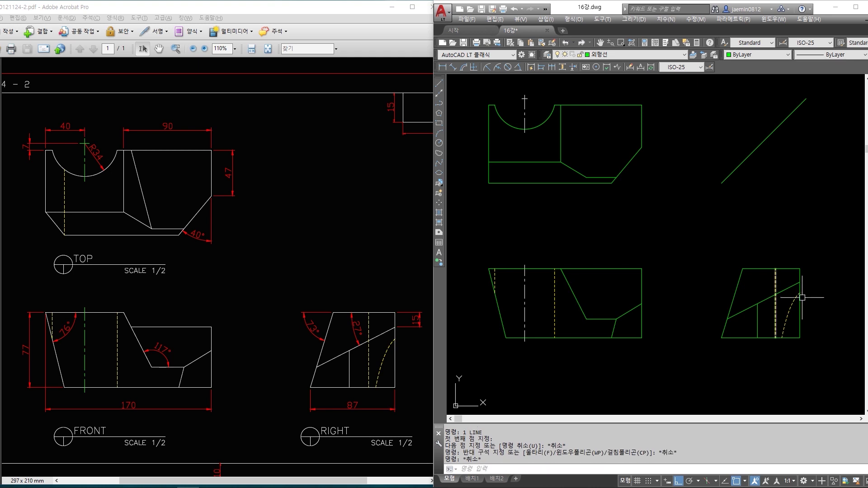
# Draw a horizontal projection line from the upper end of the right view's slanted edge across the front view
pyautogui.write('l')
pyautogui.press('space')
pyautogui.click(800, 282)
pyautogui.click(533, 289)
pyautogui.press('Escape')
# Trim the projected line to the front view's lowered step and remove the outline portions above it
pyautogui.write('tr')
pyautogui.press('space')
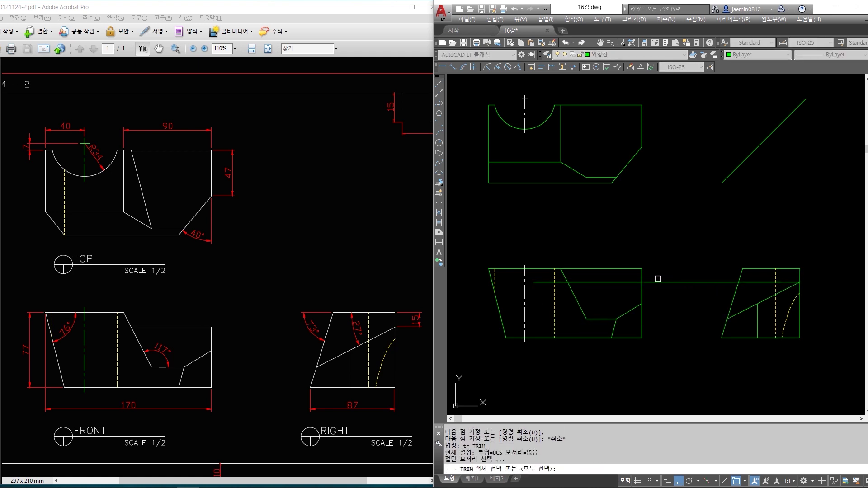
pyautogui.click(658, 279)
pyautogui.click(624, 289)
pyautogui.click(572, 276)
pyautogui.click(558, 288)
pyautogui.press('space')
pyautogui.click(548, 283)
pyautogui.click(655, 283)
pyautogui.press('Escape')
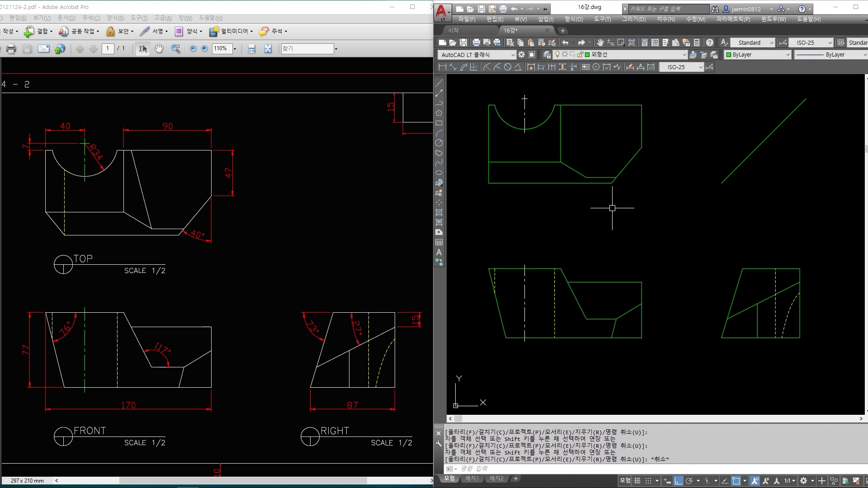
# Examine the slanted inner edge in the PDF's top view and the matching step edge in the front view
pyautogui.moveTo(592, 163); pyautogui.dragTo(595, 178, button='middle')
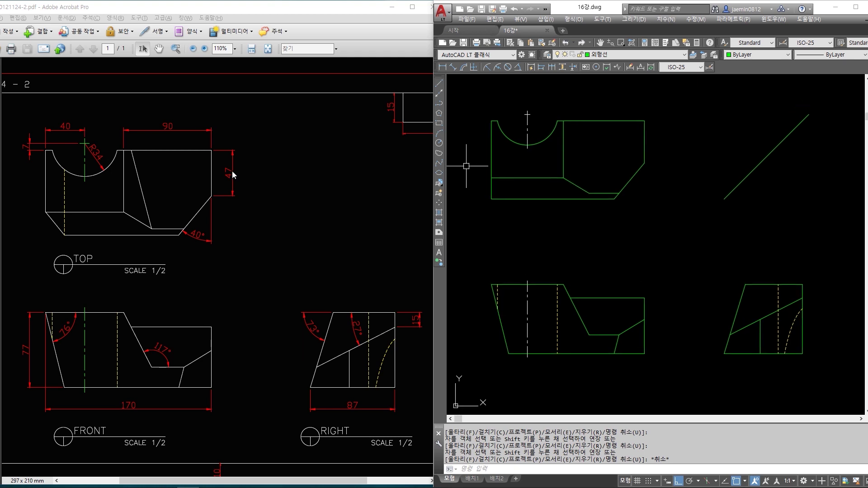
pyautogui.click(134, 154)
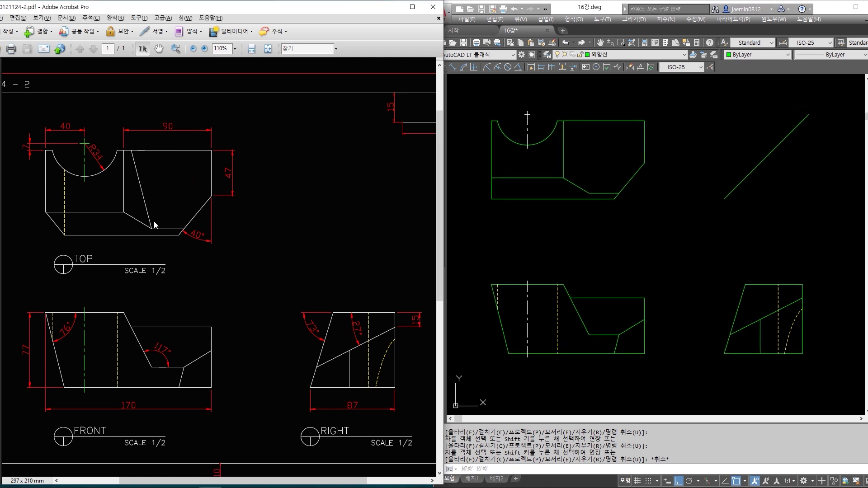
pyautogui.click(556, 217)
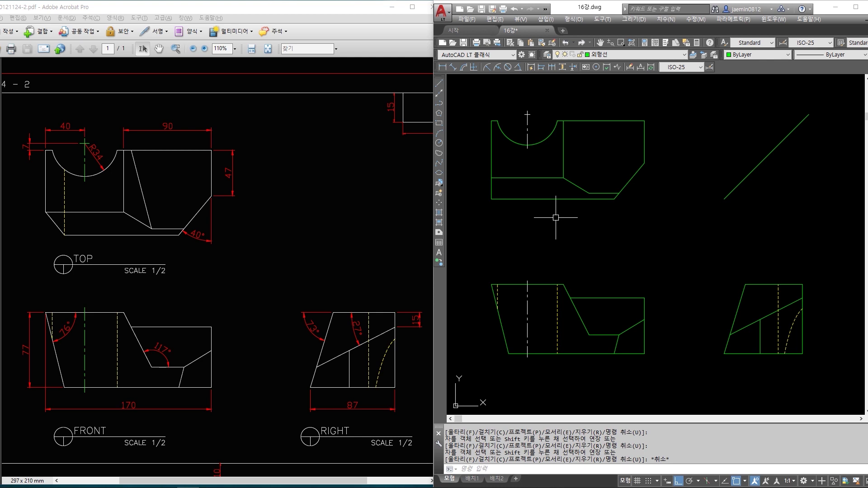
pyautogui.click(615, 274)
pyautogui.click(600, 314)
pyautogui.click(613, 284)
pyautogui.click(590, 323)
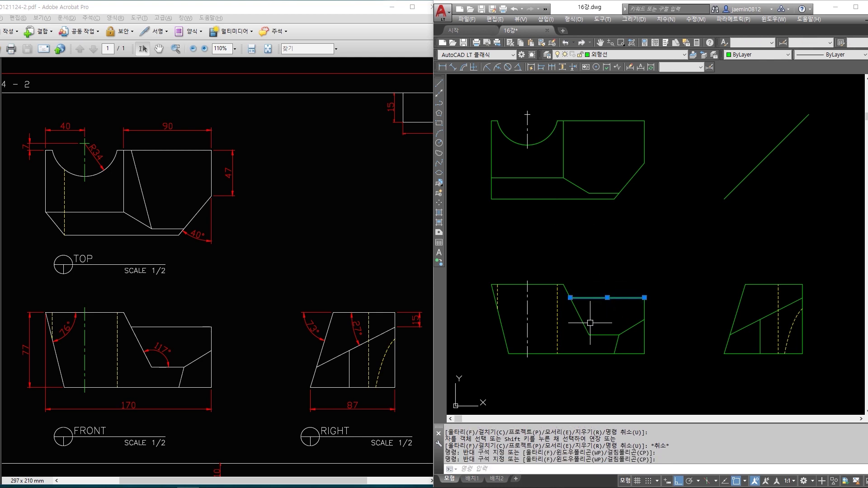
pyautogui.press('Escape')
# Draw a vertical projection line from the front view's upper step corner to the top view's upper edge
pyautogui.write('l')
pyautogui.press('Return')
pyautogui.click(570, 298)
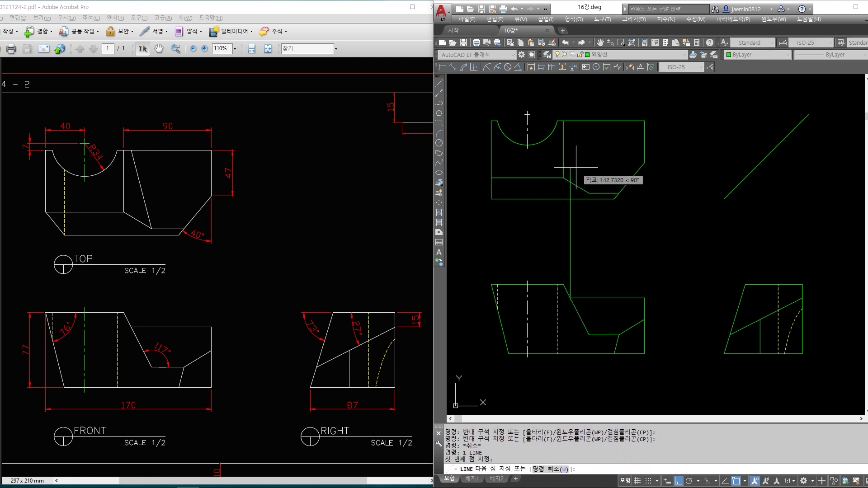
pyautogui.click(570, 120)
pyautogui.press('Escape')
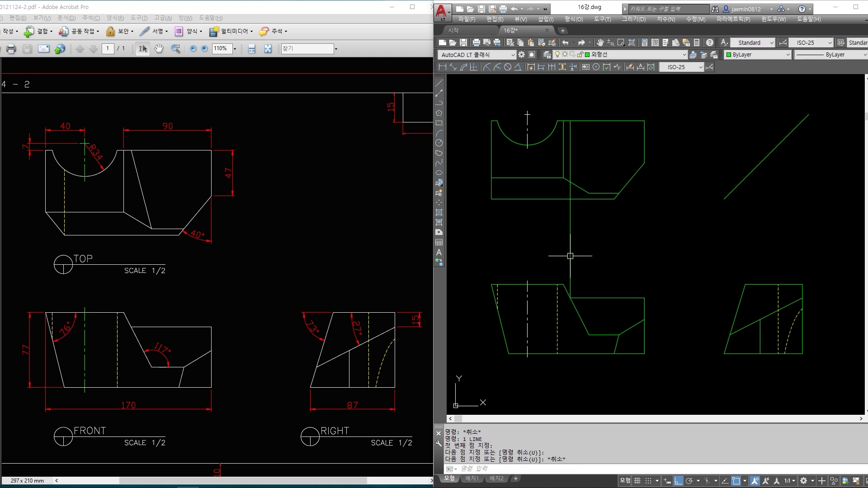
pyautogui.press('Escape')
pyautogui.click(609, 280)
pyautogui.click(598, 311)
pyautogui.click(579, 316)
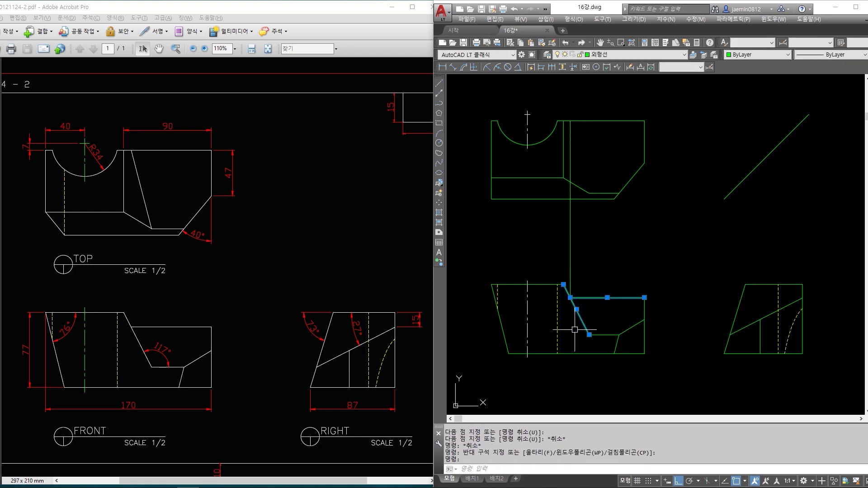
pyautogui.press('Escape')
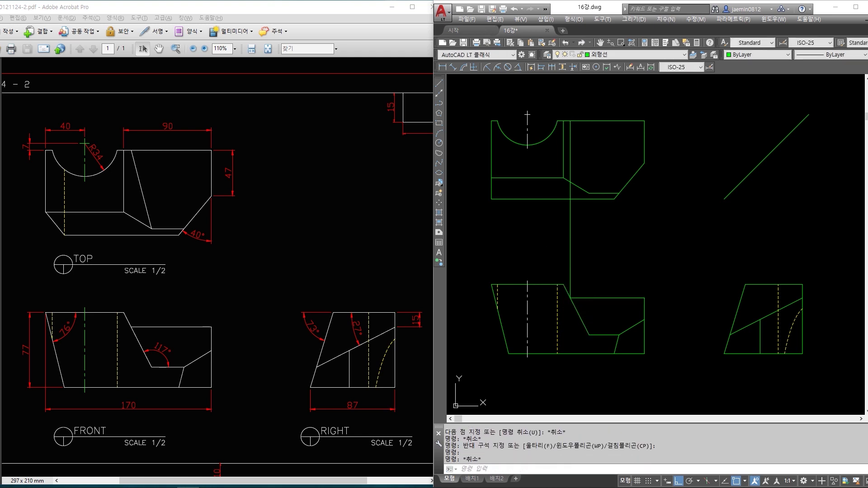
pyautogui.press('Escape')
pyautogui.write('l')
pyautogui.press('Return')
pyautogui.press('Escape')
pyautogui.click(581, 189)
pyautogui.click(596, 194)
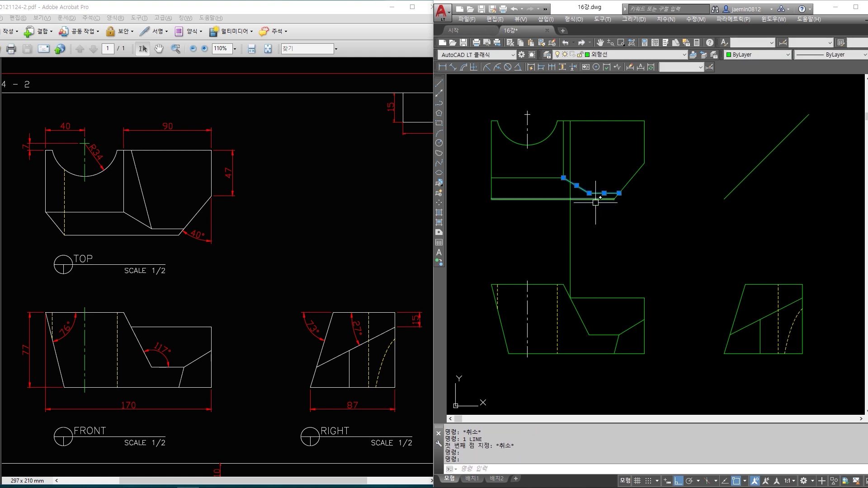
pyautogui.press('Escape')
# Draw the top view's slanted edge from the lower inner corner to the projection line's end on the upper edge
pyautogui.write('l')
pyautogui.press('Return')
pyautogui.click(589, 193)
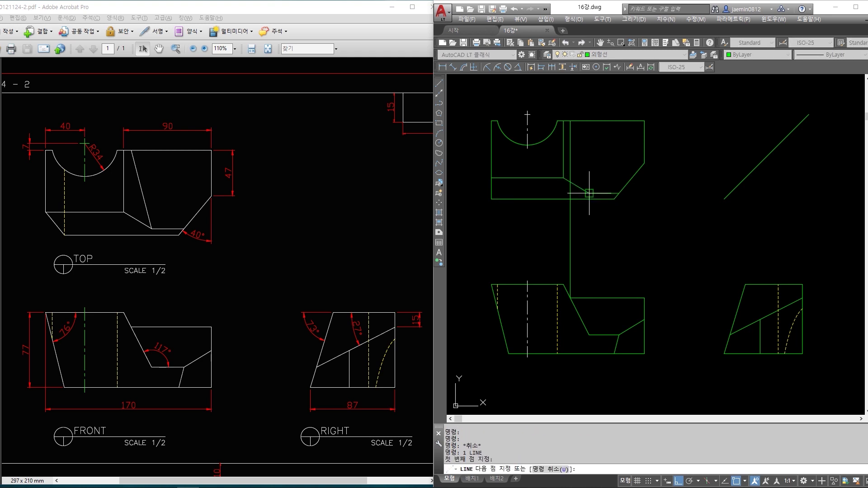
pyautogui.click(571, 129)
pyautogui.press('Escape')
# Erase the vertical projection line running from the front view through the top view
pyautogui.write('e')
pyautogui.press('Return')
pyautogui.click(587, 243)
pyautogui.click(568, 242)
pyautogui.press('Return')
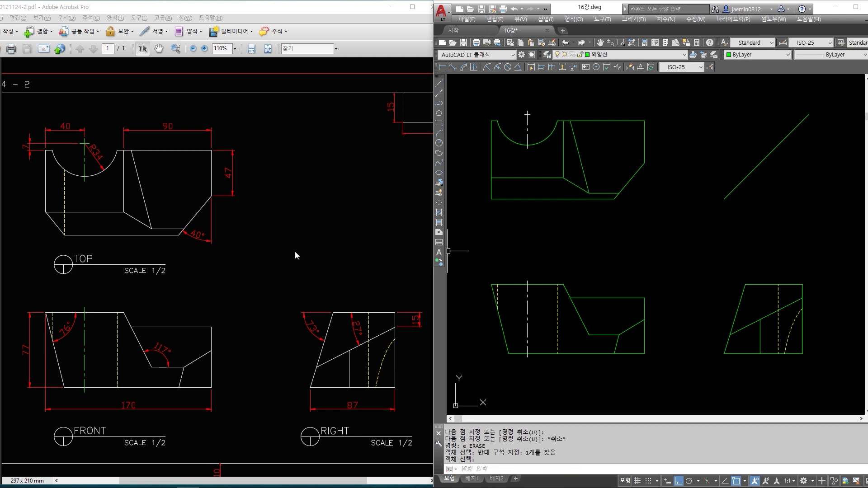
# Examine the cut corner and hidden line in the PDF's top view together with the 76° slanted edge in the front view
pyautogui.click(54, 225)
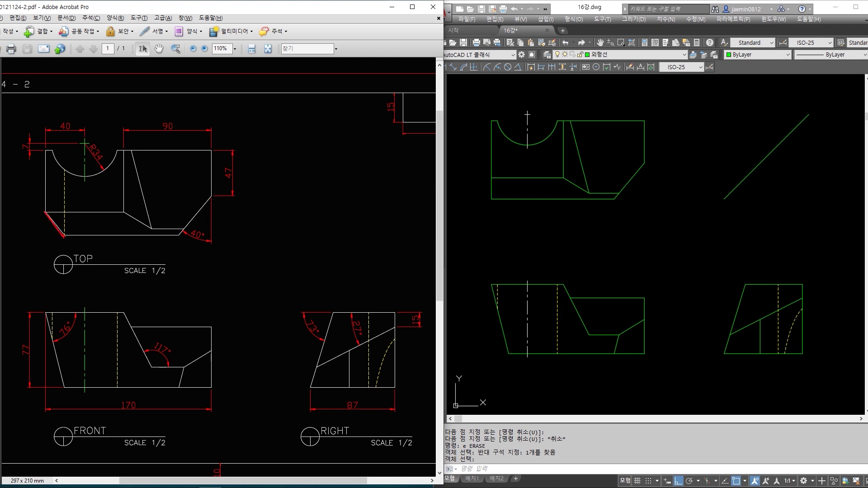
pyautogui.moveTo(64, 226); pyautogui.dragTo(64, 170)
pyautogui.press('e')
pyautogui.moveTo(65, 177); pyautogui.dragTo(78, 236)
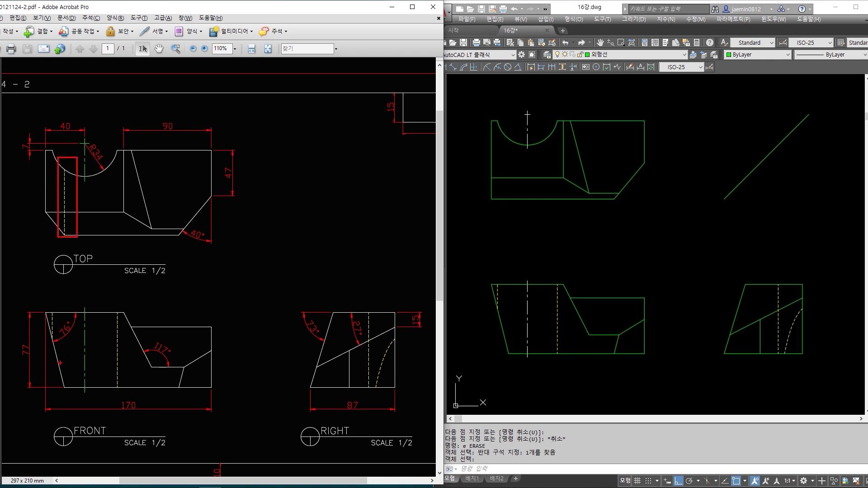
pyautogui.moveTo(45, 311); pyautogui.dragTo(65, 388)
pyautogui.moveTo(54, 379); pyautogui.dragTo(72, 395)
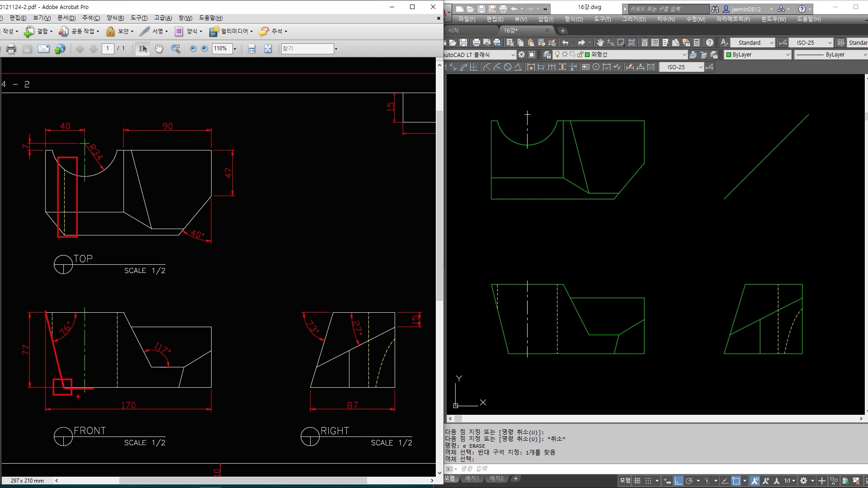
pyautogui.press('Escape')
pyautogui.click(510, 289)
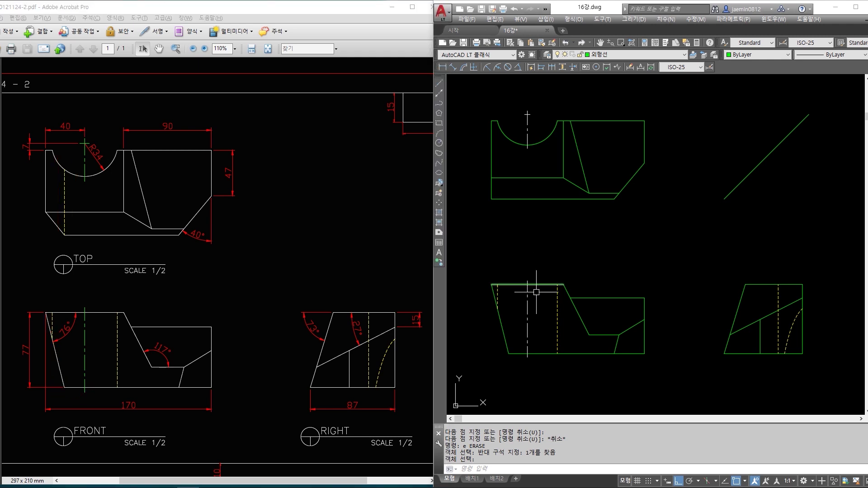
# Draw a vertical projection line from the lower end of the front view's 76° slanted edge up past the top view
pyautogui.press('Escape')
pyautogui.write('l')
pyautogui.press('Return')
pyautogui.click(509, 353)
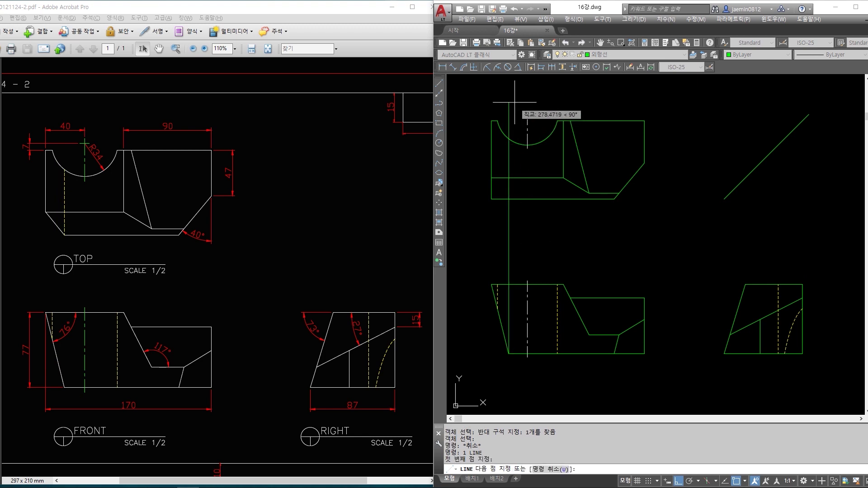
pyautogui.click(509, 103)
pyautogui.press('Escape')
# Match the vertical projection line's properties to those of an existing dashed hidden line
pyautogui.write('ma')
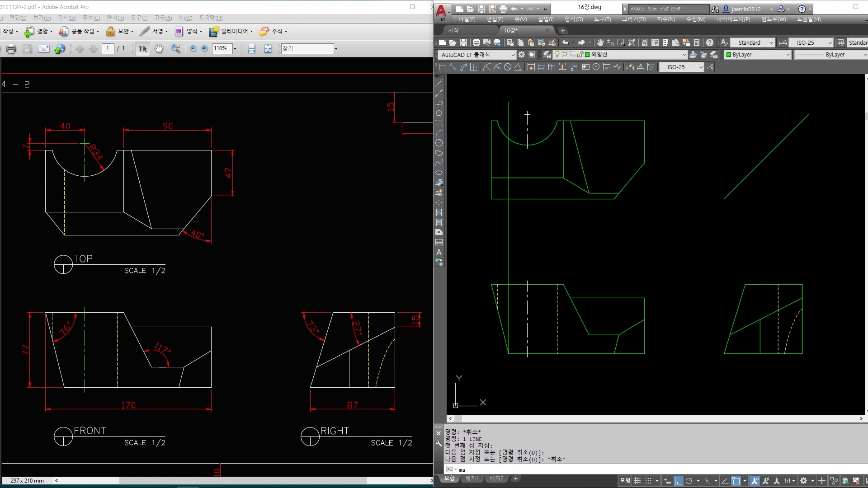
pyautogui.press('Return')
pyautogui.press('Escape')
pyautogui.write('ma')
pyautogui.press('Return')
pyautogui.click(509, 235)
pyautogui.press('Escape')
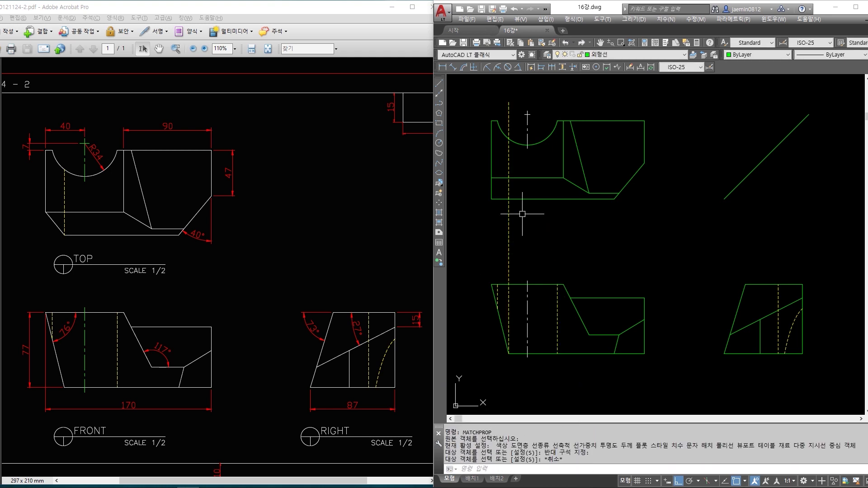
# Trim the dashed line above the top view's arc and below its lower edge
pyautogui.write('tr')
pyautogui.press('Return')
pyautogui.click(529, 213)
pyautogui.click(518, 138)
pyautogui.press('Return')
pyautogui.click(509, 114)
pyautogui.click(509, 213)
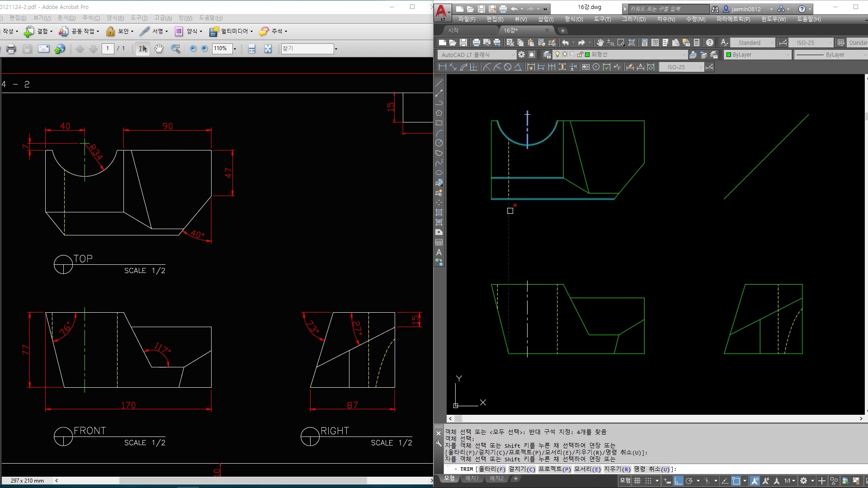
pyautogui.press('Escape')
pyautogui.press('Escape')
# Draw the top view's slanted corner line from the dashed line's lower end to the left end of the inner horizontal edge
pyautogui.write('l')
pyautogui.press('Return')
pyautogui.scroll(2, 511, 201)
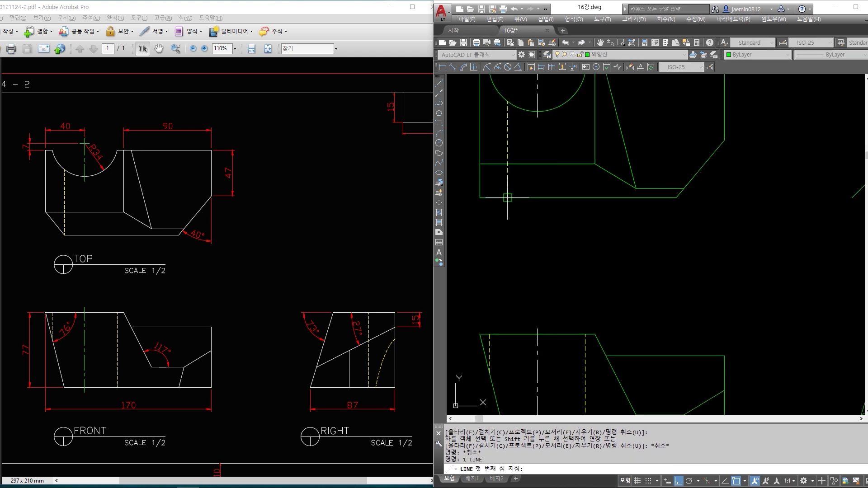
pyautogui.click(507, 197)
pyautogui.press('Escape')
pyautogui.click(486, 163)
pyautogui.press('Escape')
pyautogui.press('Escape')
pyautogui.write('l')
pyautogui.click(507, 198)
pyautogui.click(480, 165)
pyautogui.press('Escape')
# Trim the outline outside the slanted line at the top view's lower-left corner
pyautogui.write('tr')
pyautogui.click(489, 177)
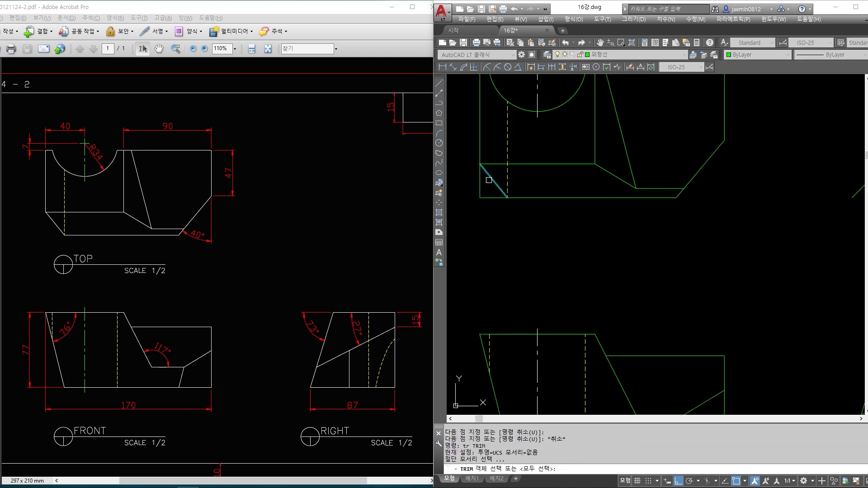
pyautogui.press('space')
pyautogui.moveTo(490, 189); pyautogui.dragTo(474, 206)
pyautogui.scroll(-2, 516, 218)
pyautogui.press('Escape')
pyautogui.press('Escape')
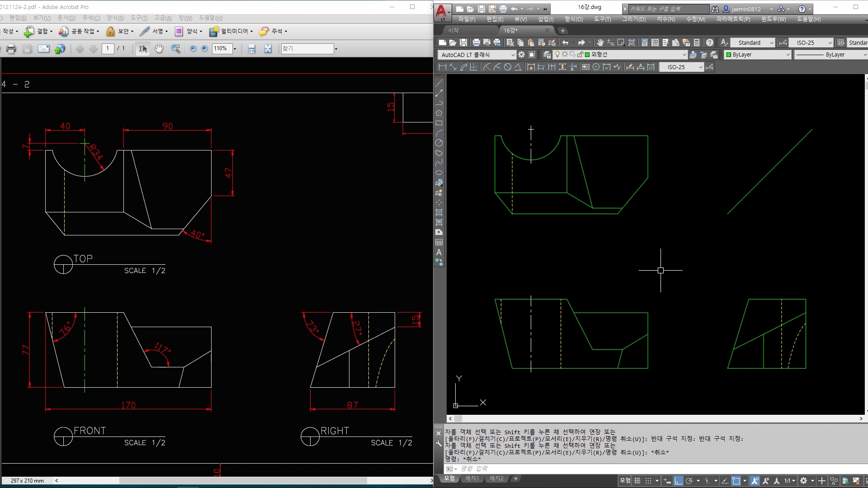
# Examine the full drawing sheet in the PDF and the title block and layout example in the exam guide PDF
pyautogui.click(289, 256)
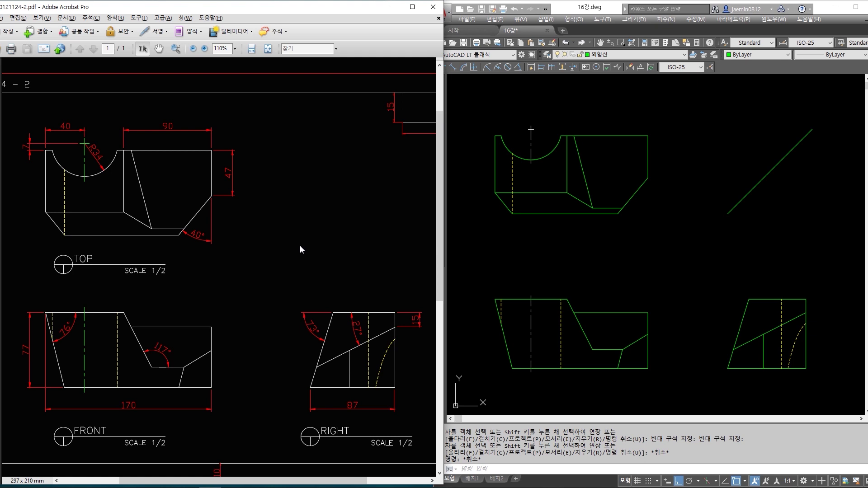
pyautogui.hotkey('ctrl', '0')
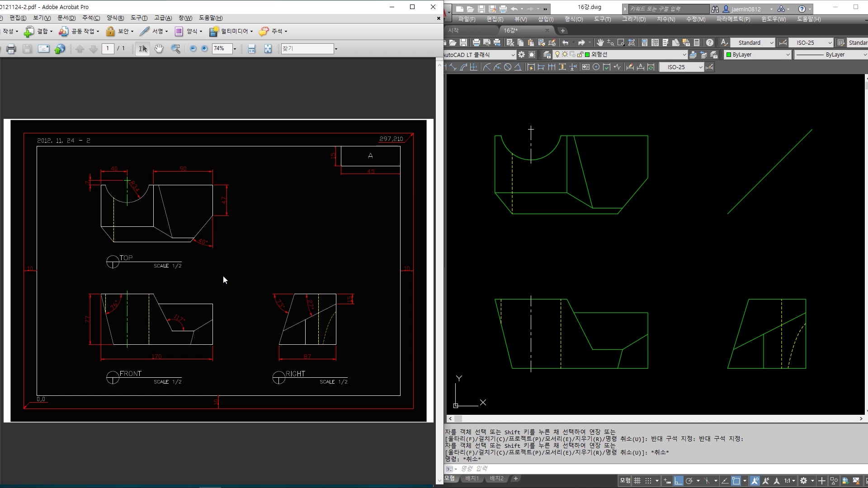
pyautogui.moveTo(867, 49); pyautogui.dragTo(210, 12)
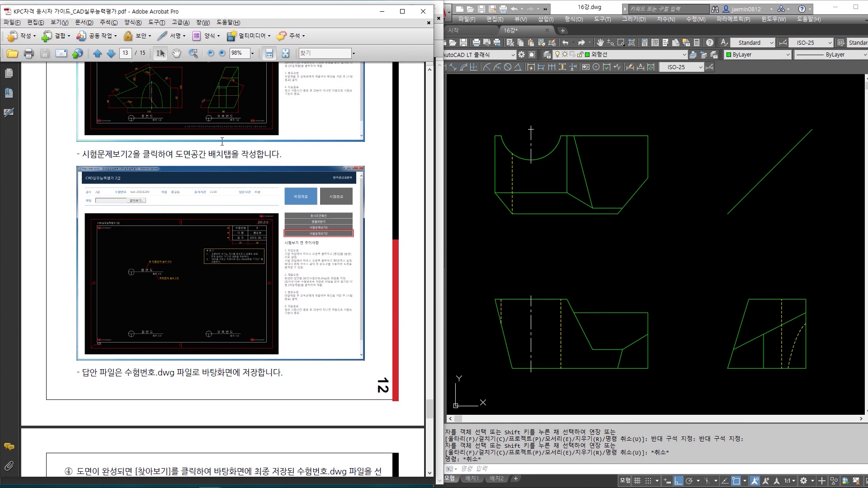
pyautogui.keyDown('ctrl'); pyautogui.scroll(4, 367, 238); pyautogui.keyUp('ctrl')
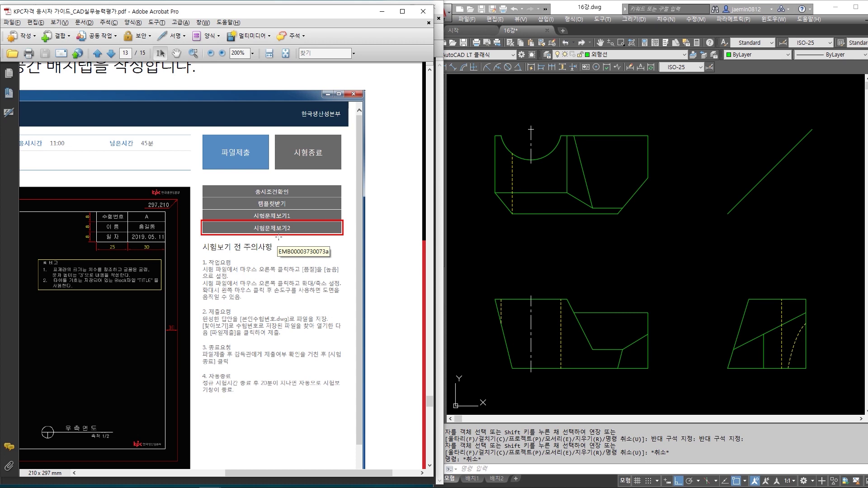
pyautogui.moveTo(267, 471); pyautogui.dragTo(177, 474)
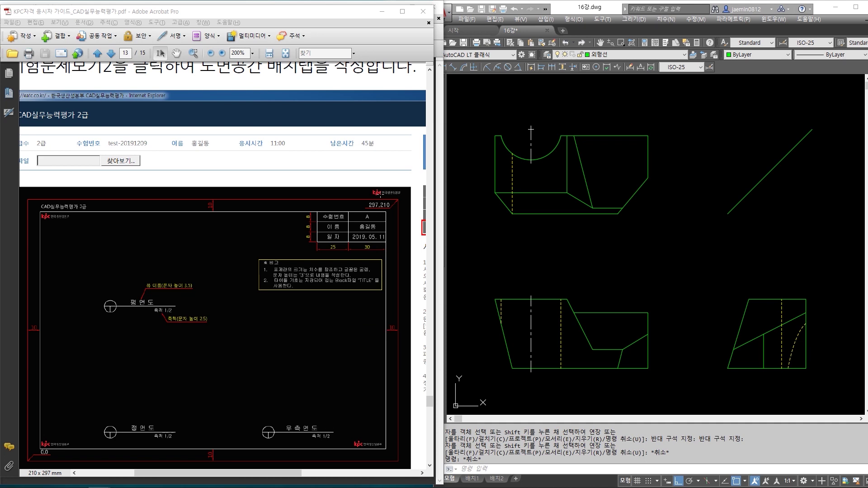
pyautogui.click(423, 11)
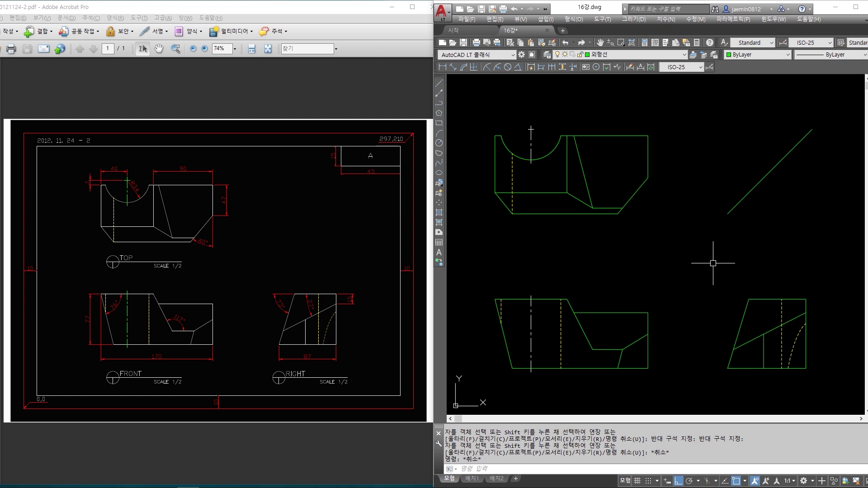
# Delete the 45° projection line beside the top view
pyautogui.click(782, 199)
pyautogui.click(759, 160)
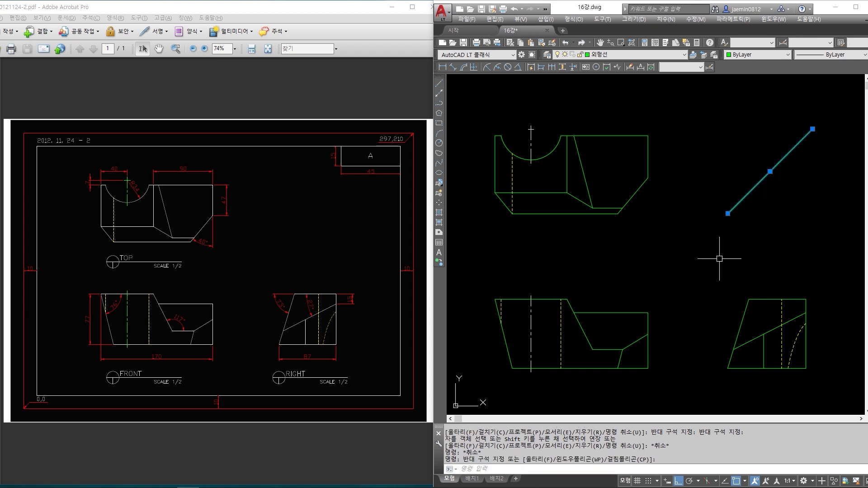
pyautogui.press('Delete')
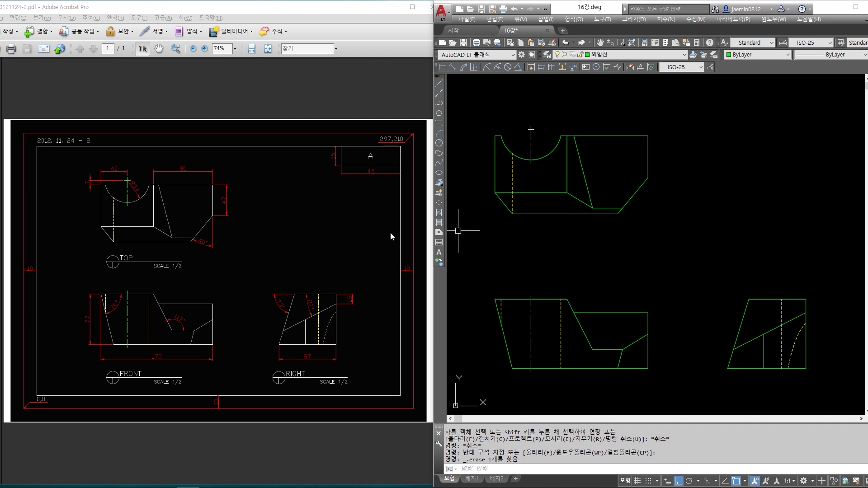
pyautogui.moveTo(655, 266); pyautogui.dragTo(663, 258, button='middle')
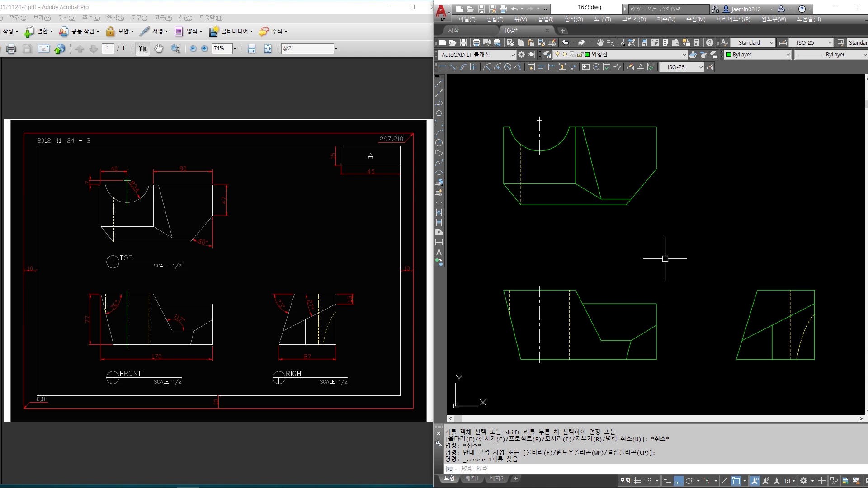
# Make the 치수 layer current and override the ISO-25 dimension style's overall scale to 2.2
pyautogui.click(628, 55)
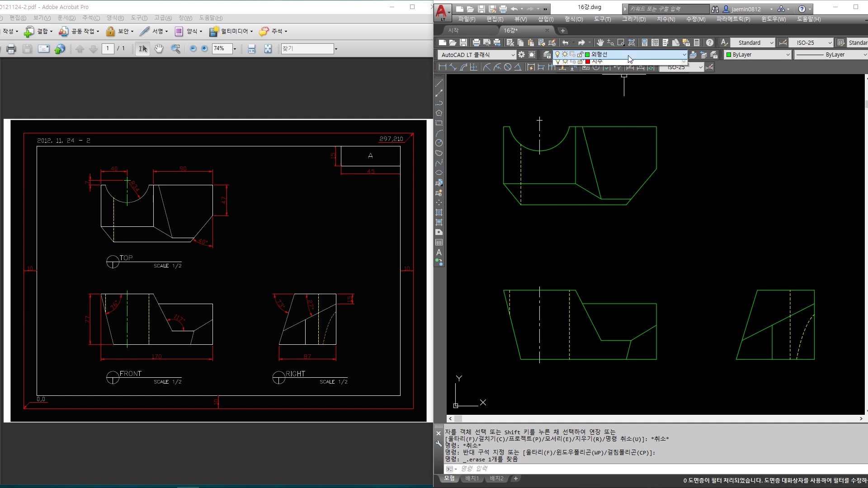
pyautogui.click(613, 122)
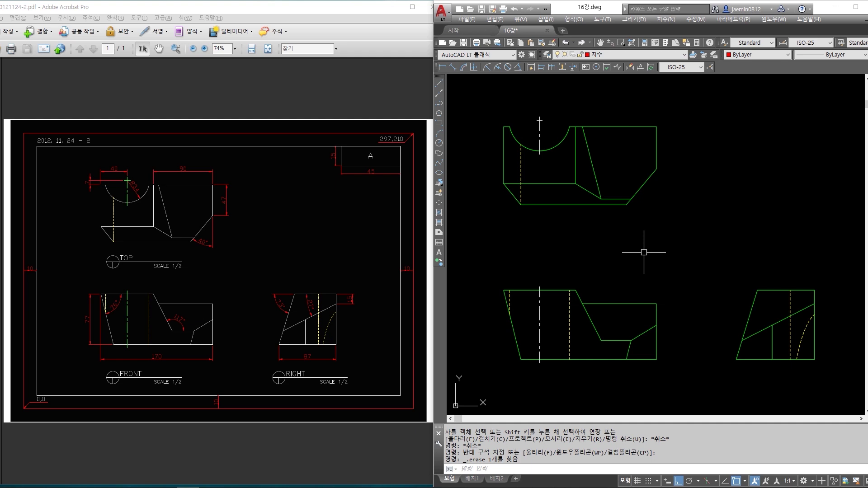
pyautogui.write('D')
pyautogui.press('Return')
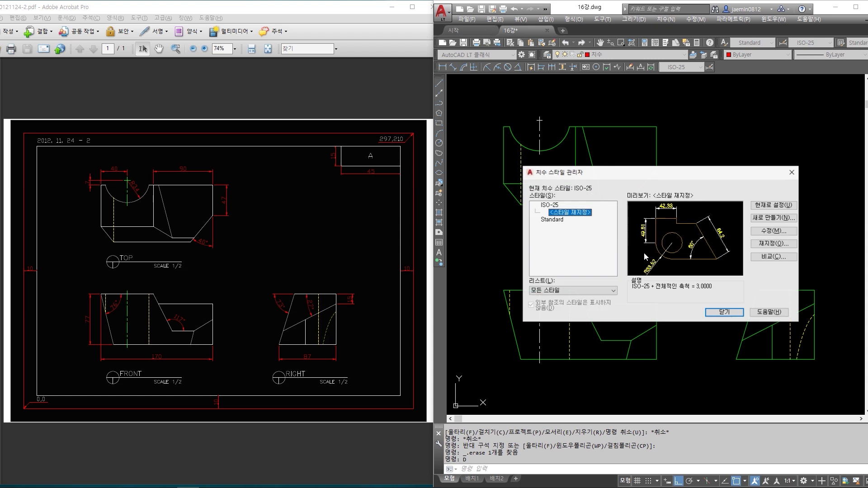
pyautogui.click(761, 245)
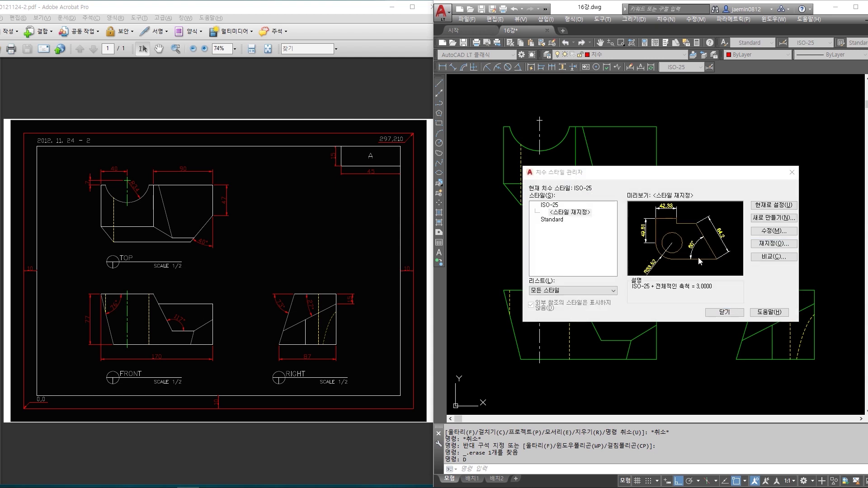
pyautogui.moveTo(867, 162); pyautogui.dragTo(681, 162)
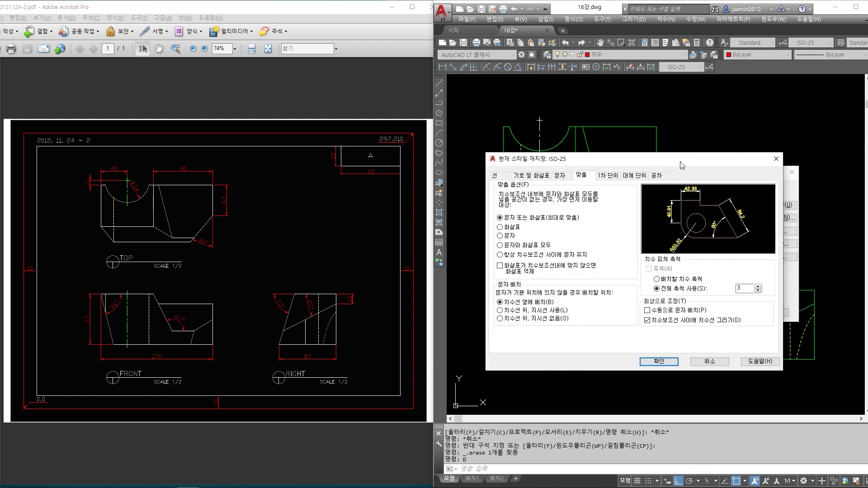
pyautogui.moveTo(744, 290); pyautogui.dragTo(702, 295)
pyautogui.write('2.2')
pyautogui.click(672, 362)
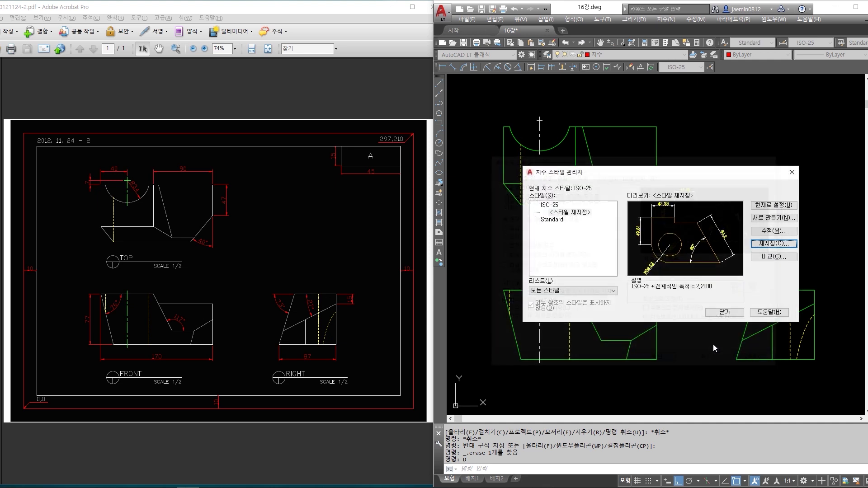
pyautogui.click(725, 312)
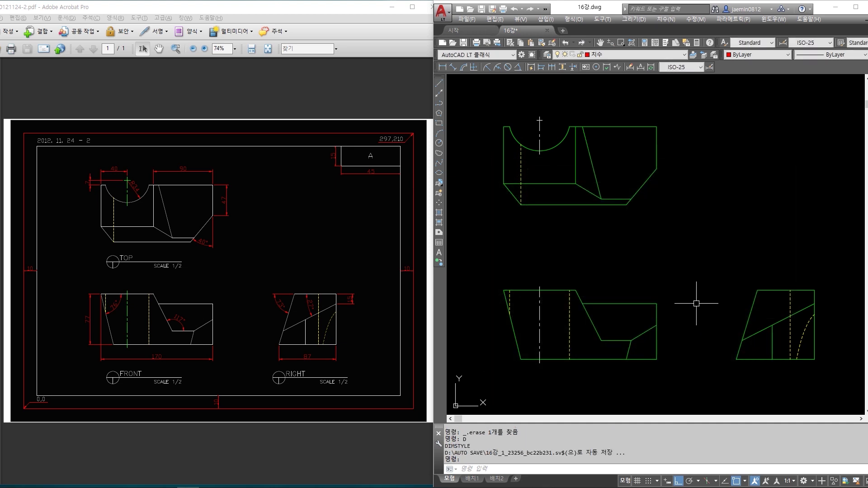
# Move the whole top view straight down, closer to the front view
pyautogui.click(721, 295)
pyautogui.click(287, 305)
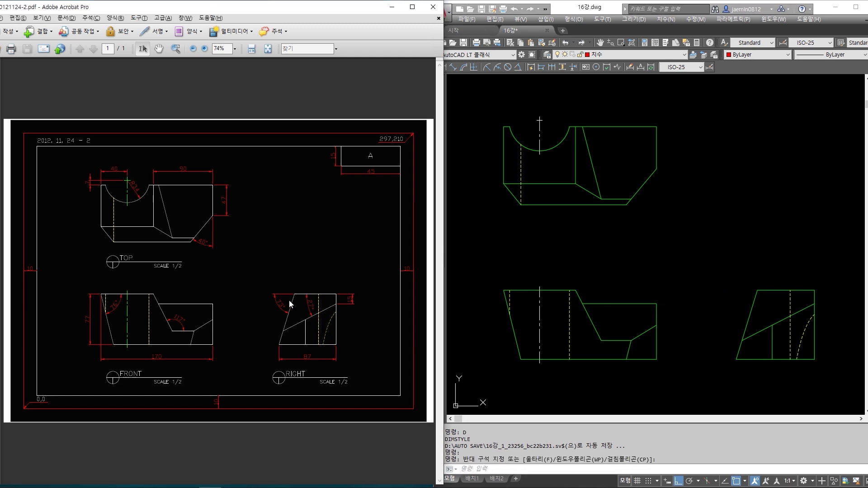
pyautogui.keyDown('ctrl'); pyautogui.scroll(1, 289, 300); pyautogui.keyUp('ctrl')
pyautogui.moveTo(252, 482); pyautogui.dragTo(232, 483)
pyautogui.click(709, 260)
pyautogui.moveTo(722, 312)
pyautogui.mouseDown(button='middle')
pyautogui.moveTo(707, 310)
pyautogui.moveTo(725, 304)
pyautogui.mouseUp(button='middle')
pyautogui.press('Escape')
pyautogui.write('m')
pyautogui.press('Return')
pyautogui.click(682, 102)
pyautogui.click(508, 209)
pyautogui.press('Return')
pyautogui.click(683, 190)
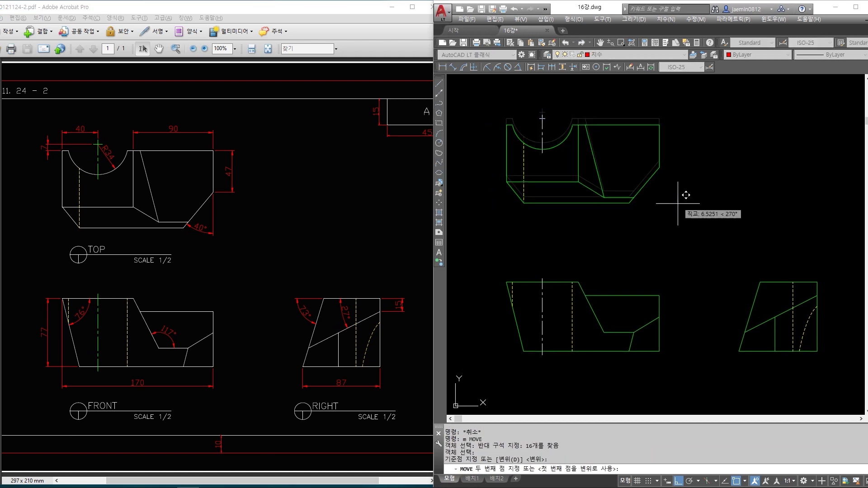
pyautogui.click(676, 243)
pyautogui.press('Escape')
# Move the whole right view horizontally to the left, closer to the front view
pyautogui.press('space')
pyautogui.click(827, 231)
pyautogui.click(715, 370)
pyautogui.press('space')
pyautogui.click(788, 378)
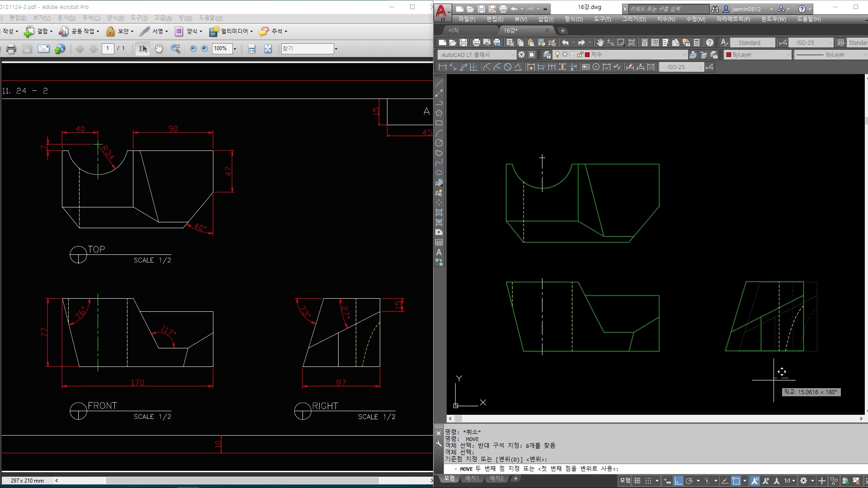
pyautogui.click(747, 383)
pyautogui.write('m')
pyautogui.press('Return')
pyautogui.click(798, 374)
pyautogui.click(472, 130)
pyautogui.press('space')
pyautogui.click(694, 237)
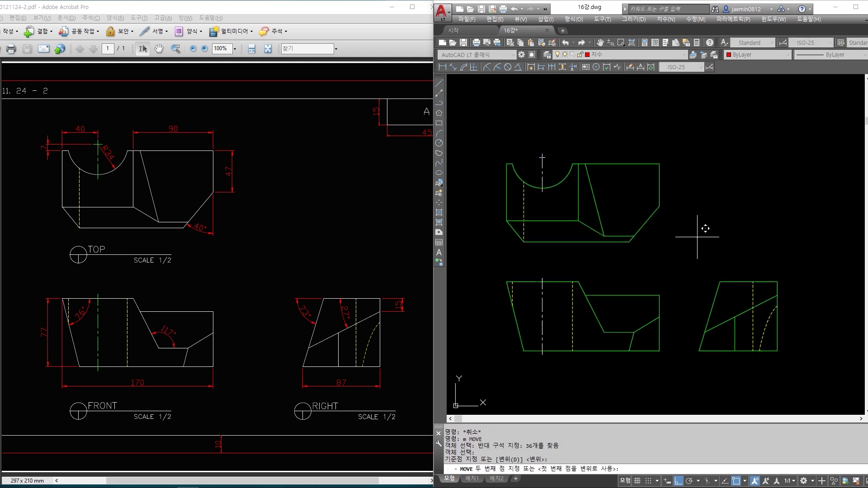
pyautogui.press('Escape')
# Add a vertical linear dimension on the right view from its top-right corner to the sloping line's upper end
pyautogui.write('z')
pyautogui.press('Return')
pyautogui.click(476, 115)
pyautogui.click(796, 370)
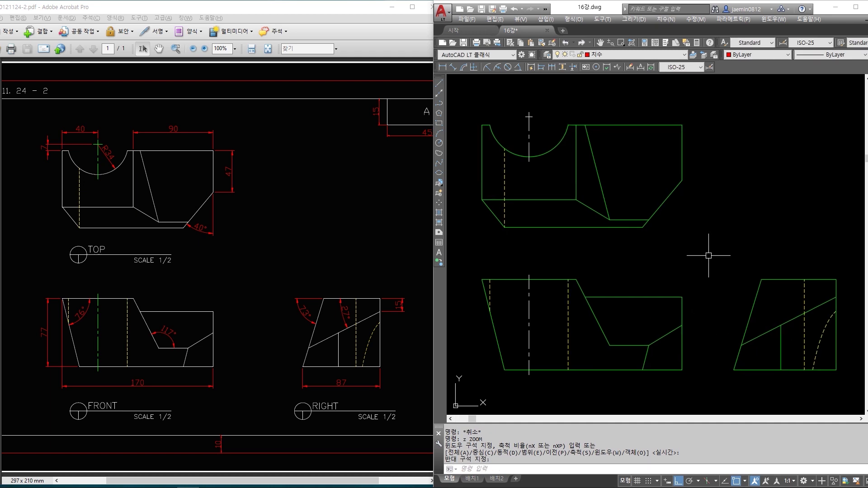
pyautogui.click(442, 67)
pyautogui.click(836, 279)
pyautogui.click(836, 298)
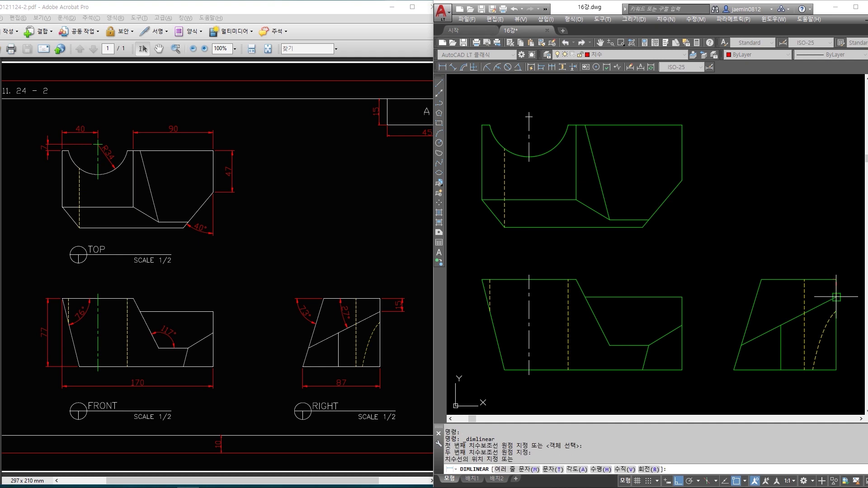
pyautogui.click(852, 297)
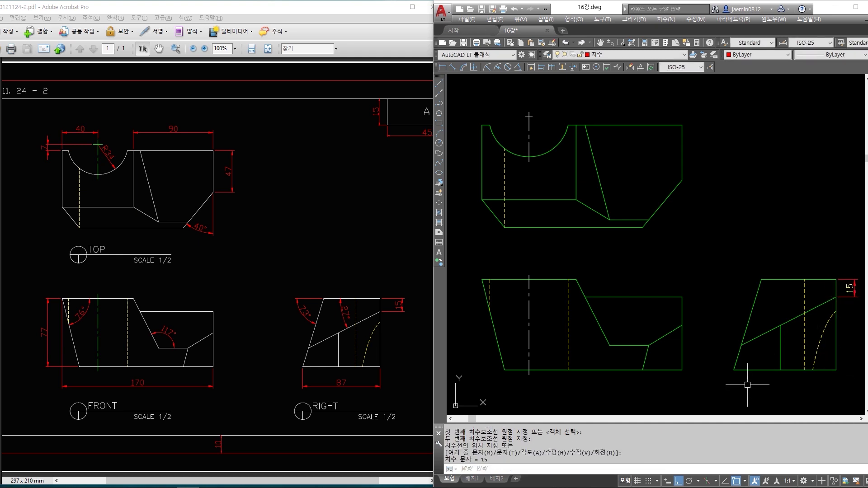
# Add an angular dimension between the right view's slanted left edge and top edge, placed outside the left edge
pyautogui.click(519, 67)
pyautogui.click(751, 312)
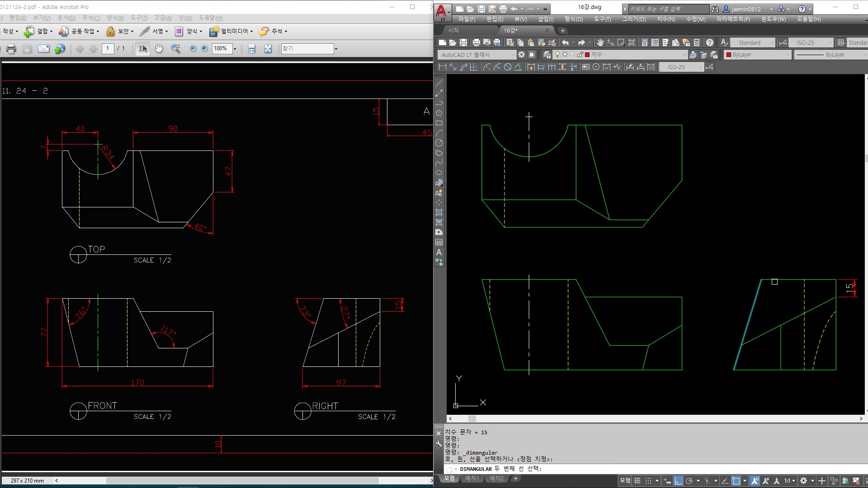
pyautogui.click(775, 281)
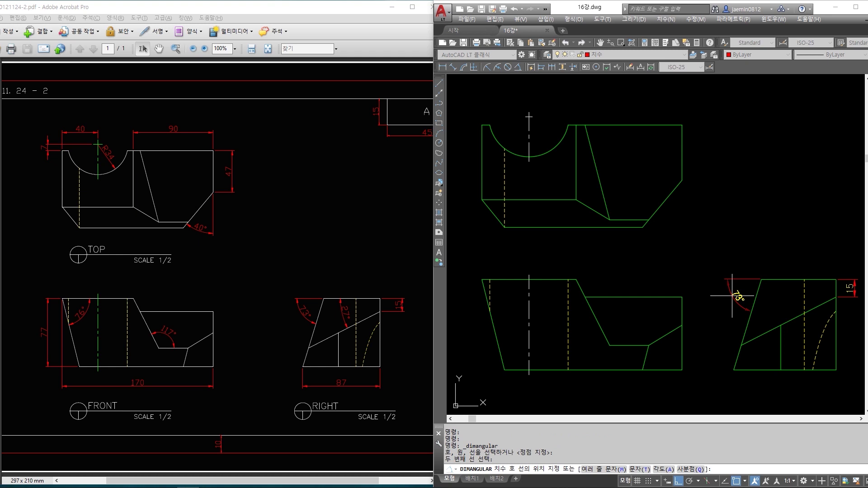
pyautogui.click(732, 296)
# Add an angular dimension between the right view's inner sloping line and its top edge, placed inside the view
pyautogui.press('Return')
pyautogui.click(799, 317)
pyautogui.click(797, 280)
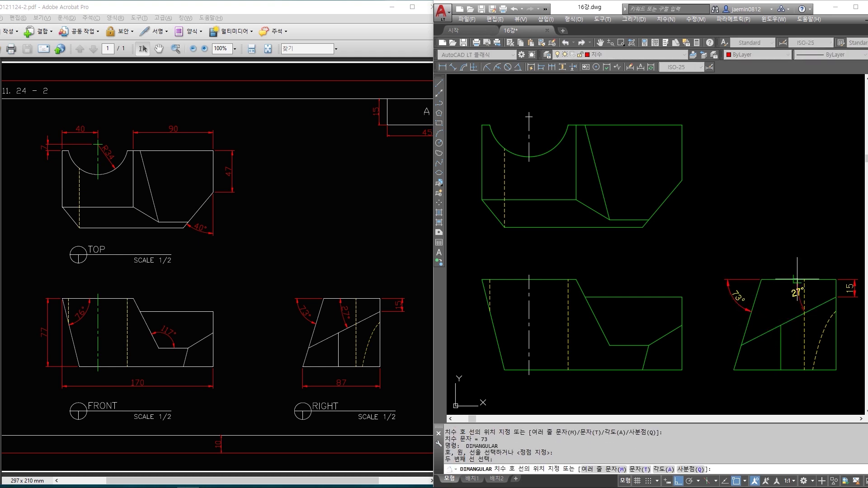
pyautogui.click(786, 291)
pyautogui.press('Escape')
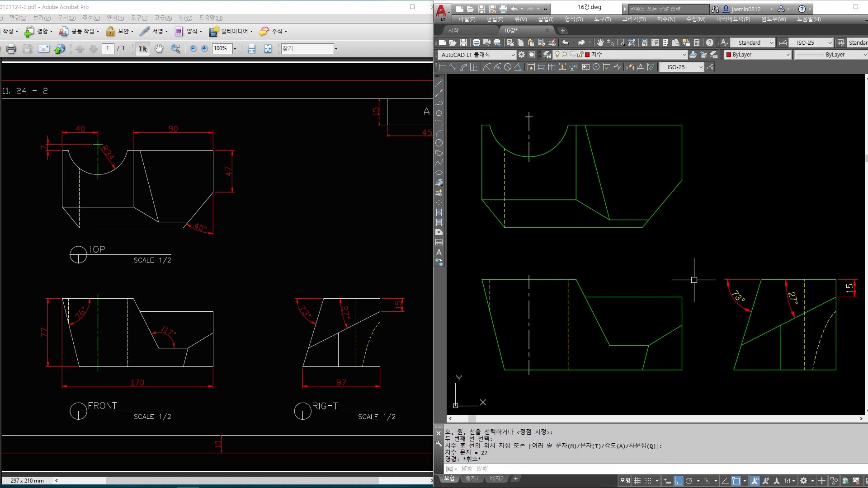
# Dimension the full width of the right view's bottom edge, placing the dimension below the view
pyautogui.click(443, 67)
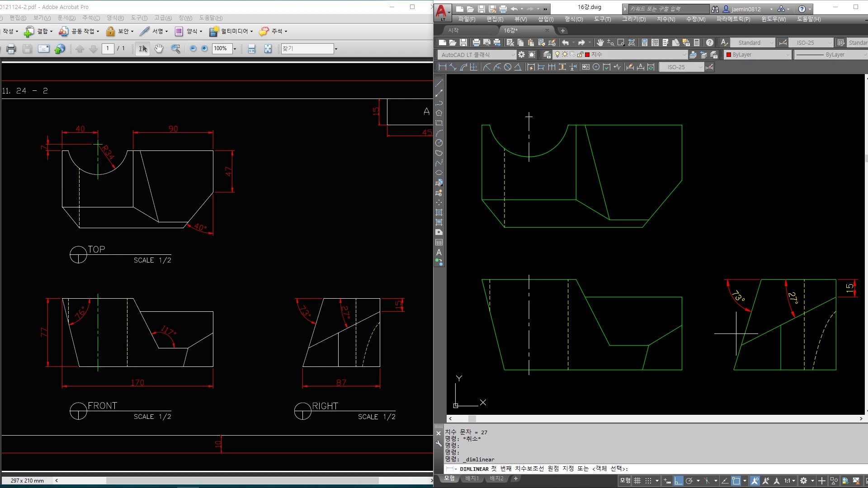
pyautogui.click(734, 370)
pyautogui.click(837, 370)
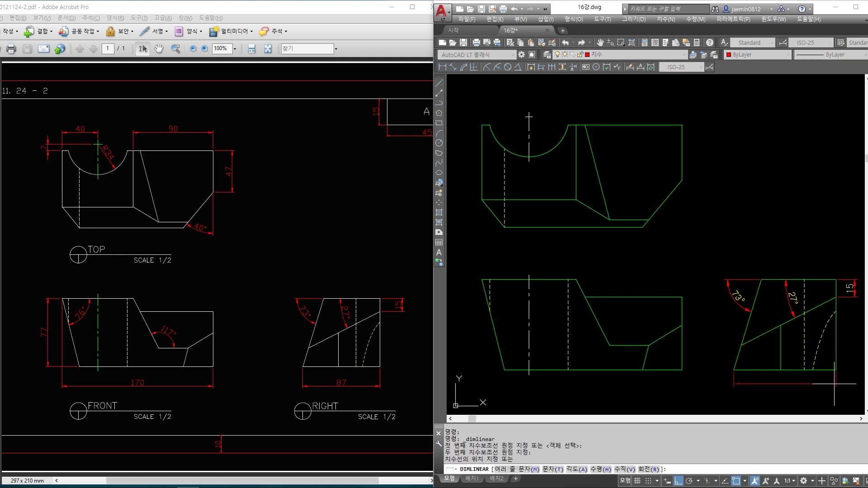
pyautogui.click(832, 390)
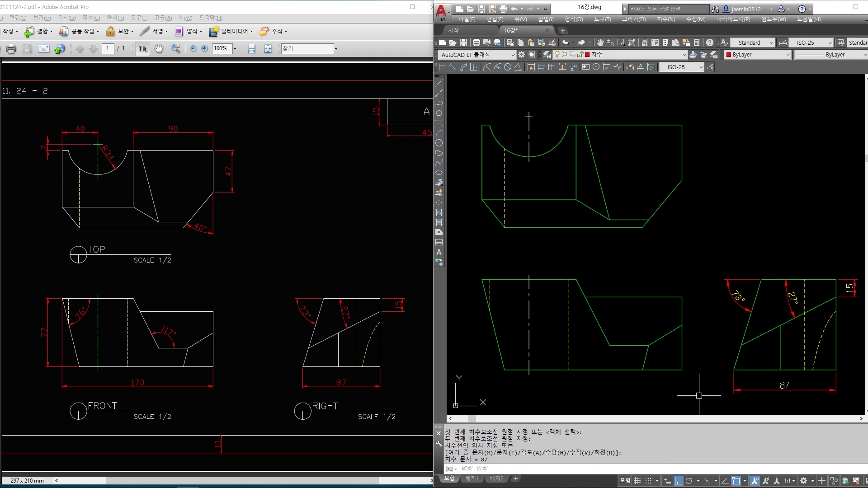
# Dimension the front view's overall width from its bottom-right corner to its top-left corner, in line with the right view's width dimension
pyautogui.press('Return')
pyautogui.click(682, 370)
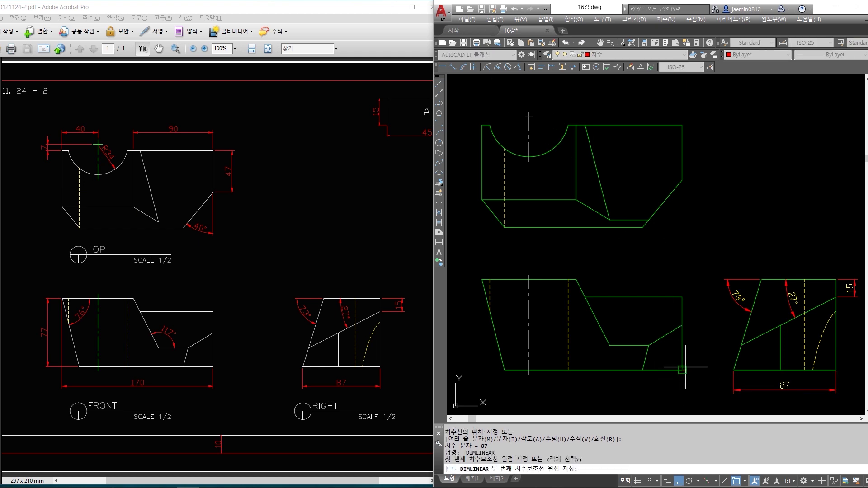
pyautogui.click(482, 279)
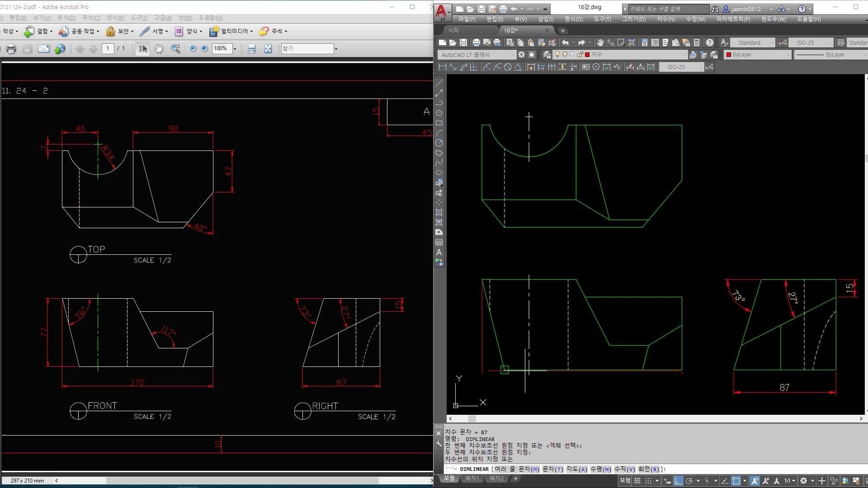
pyautogui.click(785, 392)
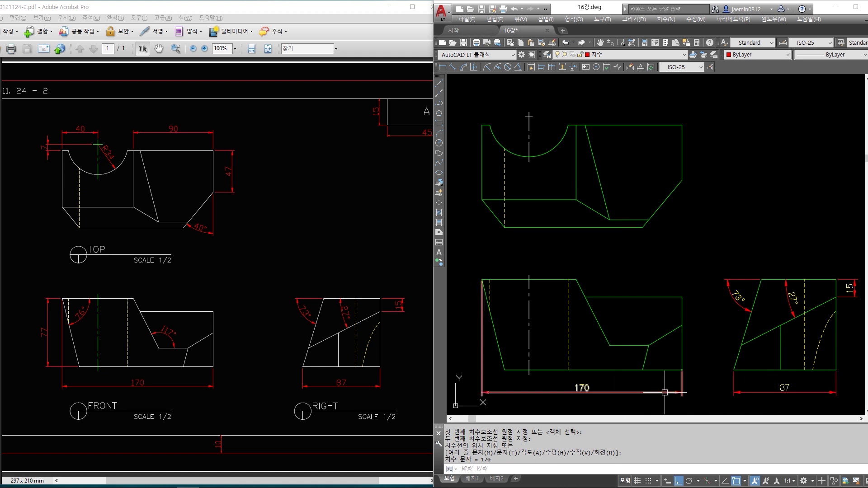
# Erase the overall width dimension just placed below the front view
pyautogui.press('Escape')
pyautogui.write('e')
pyautogui.press('space')
pyautogui.click(678, 387)
pyautogui.click(667, 397)
pyautogui.press('space')
pyautogui.press('Escape')
# Add the front view's overall width dimension below the view again, level with the right view's bottom dimension
pyautogui.write('aa')
pyautogui.press('space')
pyautogui.click(682, 370)
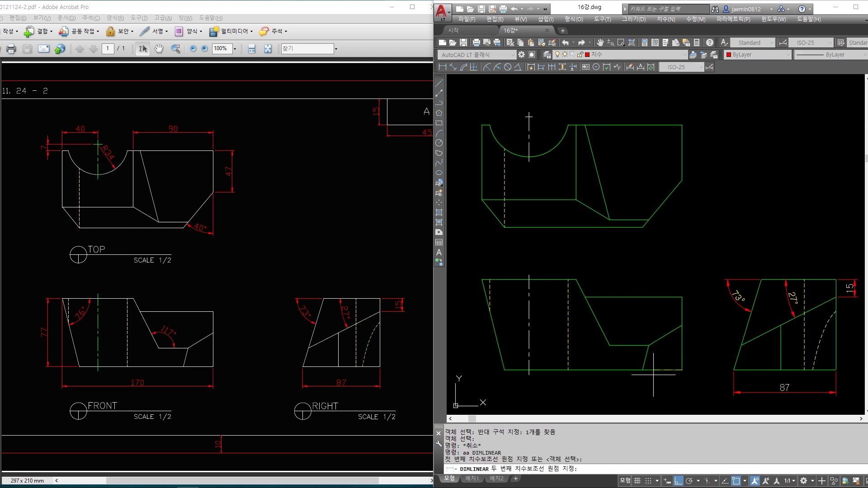
pyautogui.click(483, 280)
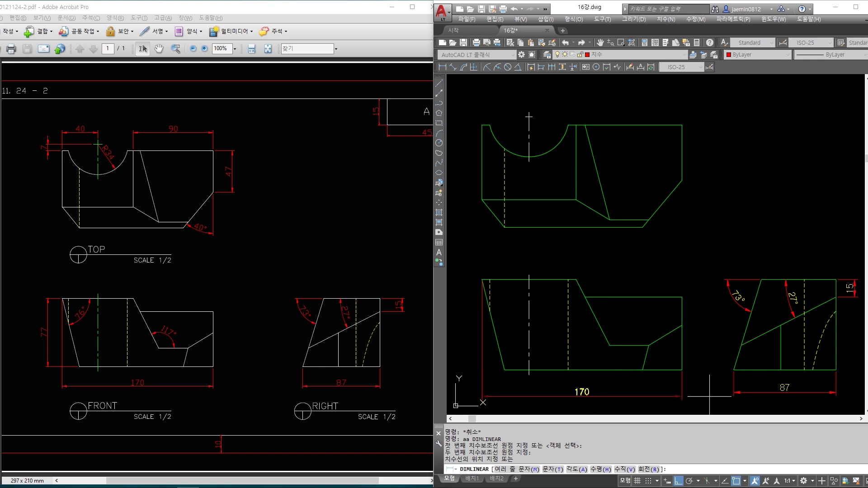
pyautogui.click(734, 393)
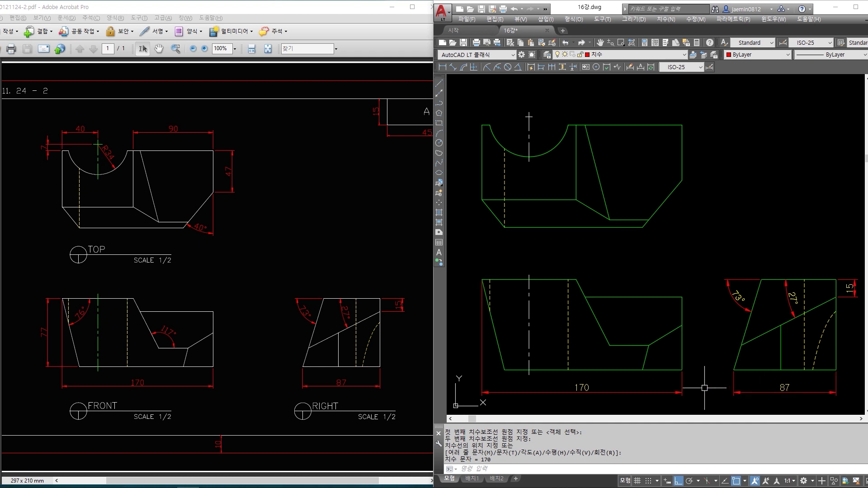
pyautogui.press('Escape')
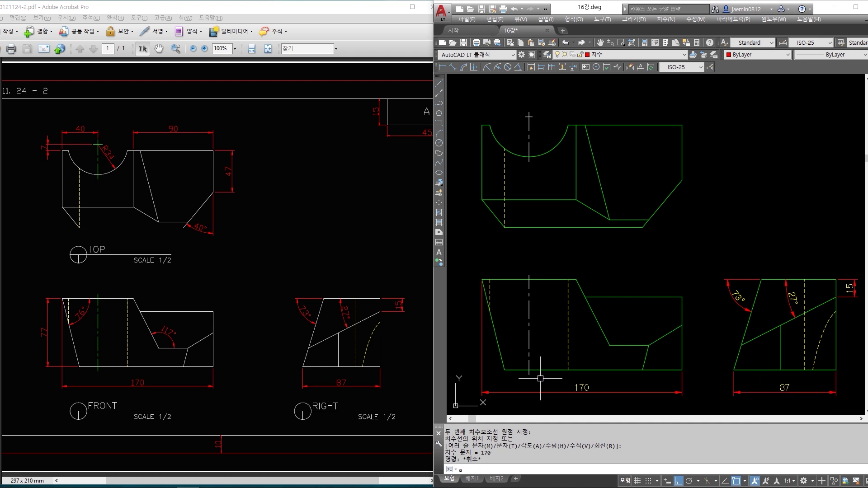
# Dimension the front view's full height from its bottom-left corner to its top-left corner, placing the dimension left of the view
pyautogui.write('aa')
pyautogui.press('Return')
pyautogui.click(505, 370)
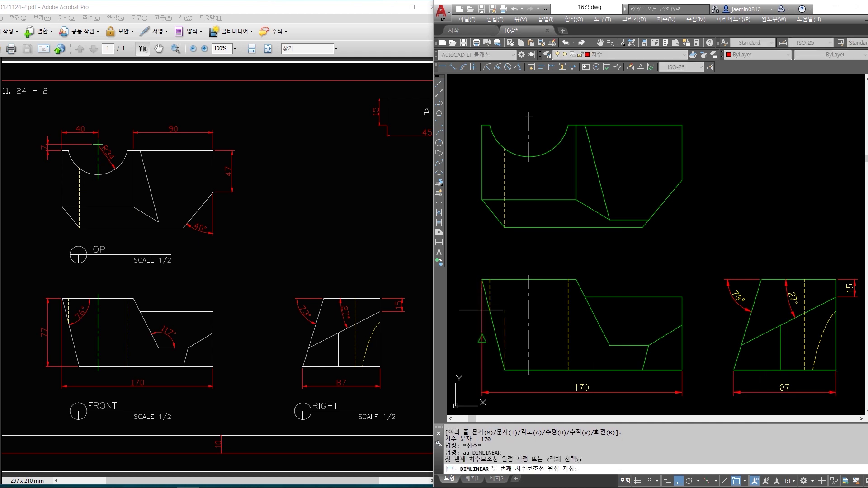
pyautogui.click(482, 279)
pyautogui.click(460, 325)
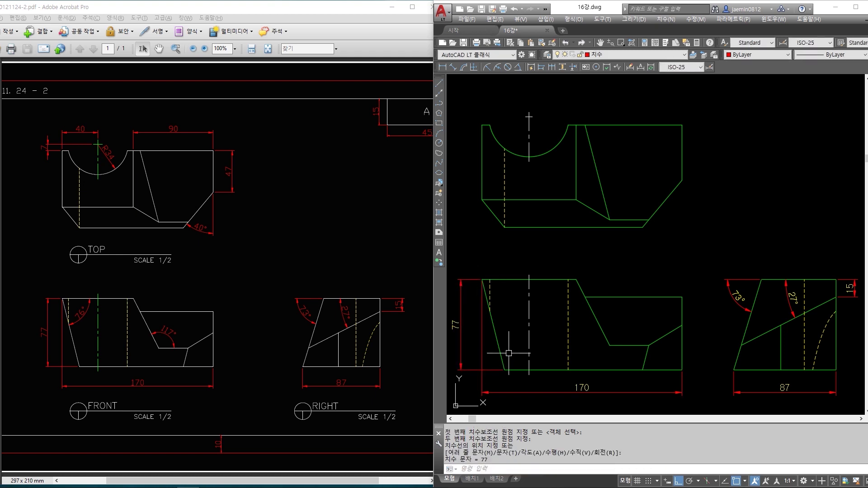
pyautogui.press('Escape')
# Dimension the vertical offset from the top view's top-left corner to the arc center, aligned with the front view's height dimension
pyautogui.write('aa')
pyautogui.press('Return')
pyautogui.click(482, 125)
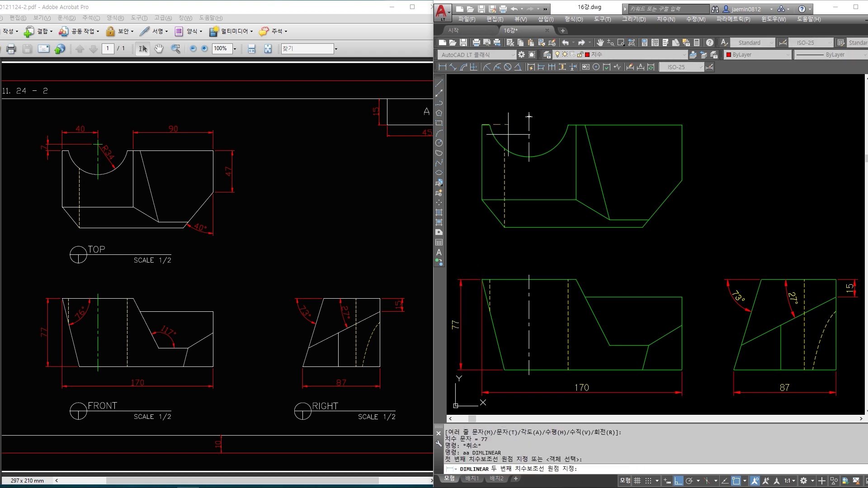
pyautogui.click(529, 116)
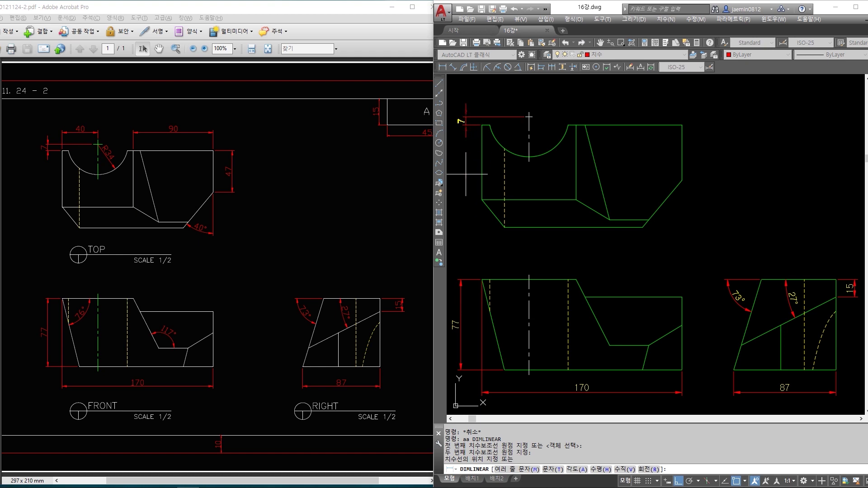
pyautogui.click(461, 322)
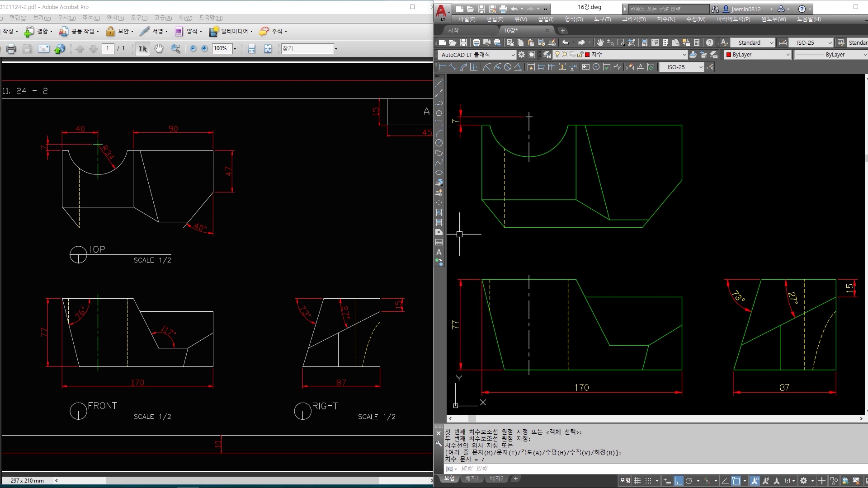
pyautogui.press('Escape')
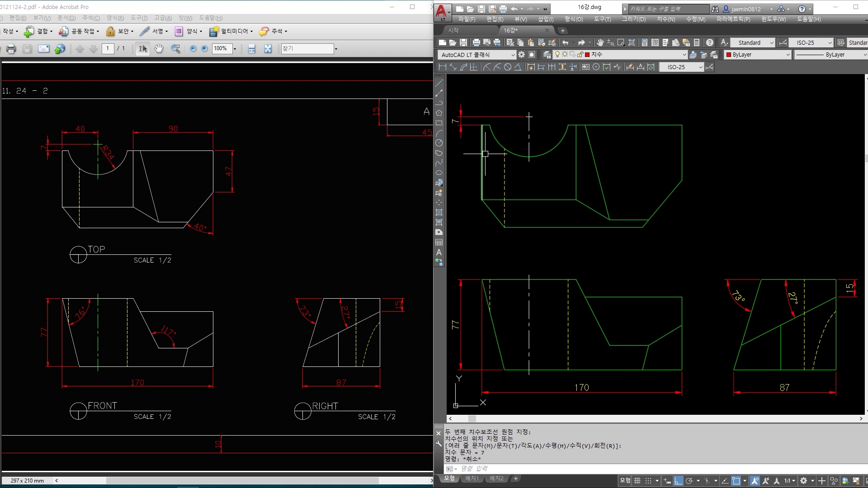
# Dimension the horizontal distance from the top view's top-left corner to the arc's centerline, placed above the view
pyautogui.write('aa')
pyautogui.press('Return')
pyautogui.click(482, 125)
pyautogui.click(529, 112)
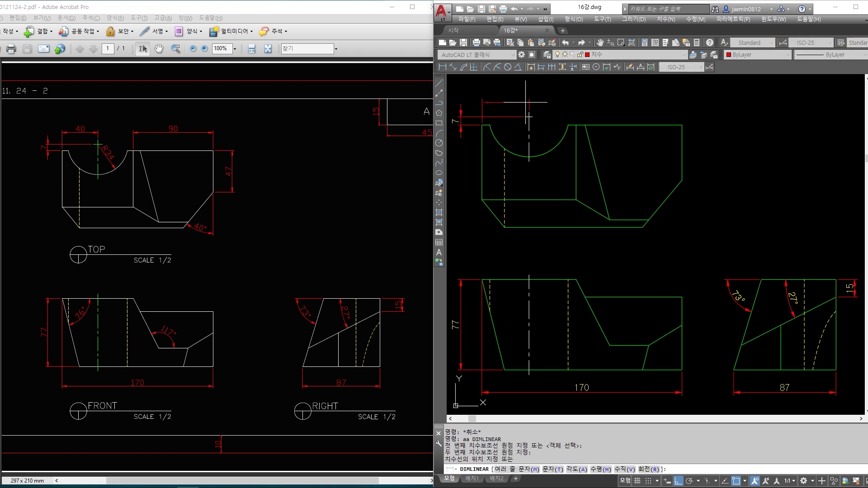
pyautogui.click(528, 95)
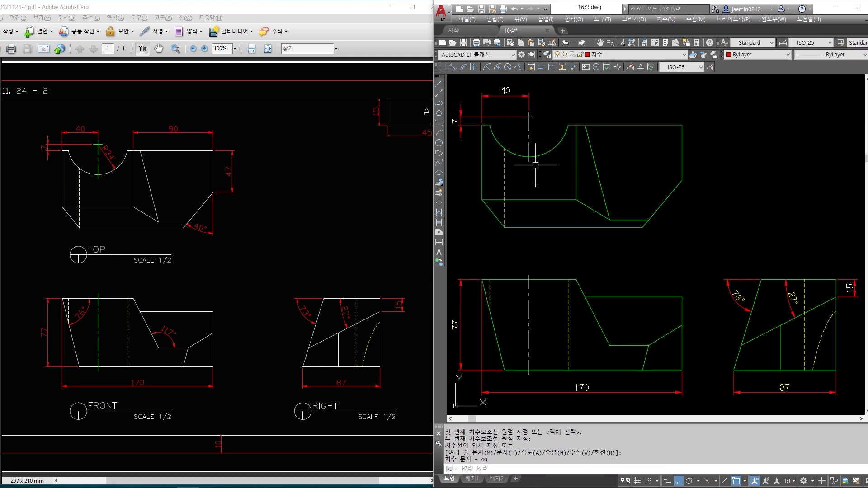
# Dimension the top edge from the inner vertical line to the top-right corner of the top view, level with the centerline dimension
pyautogui.scroll(5, 539, 170)
pyautogui.scroll(-7, 510, 87)
pyautogui.scroll(4, 524, 121)
pyautogui.scroll(-4, 530, 123)
pyautogui.moveTo(519, 101); pyautogui.dragTo(529, 103, button='middle')
pyautogui.press('Escape')
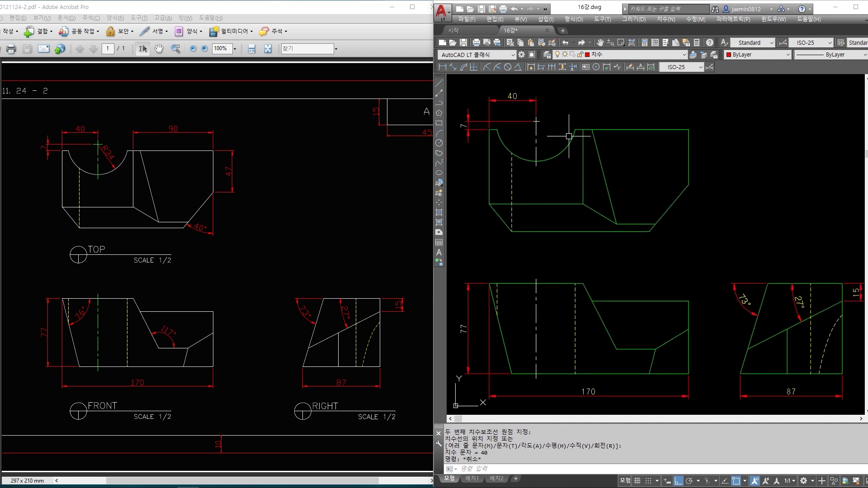
pyautogui.press('Escape')
pyautogui.write('aa')
pyautogui.press('Return')
pyautogui.click(583, 130)
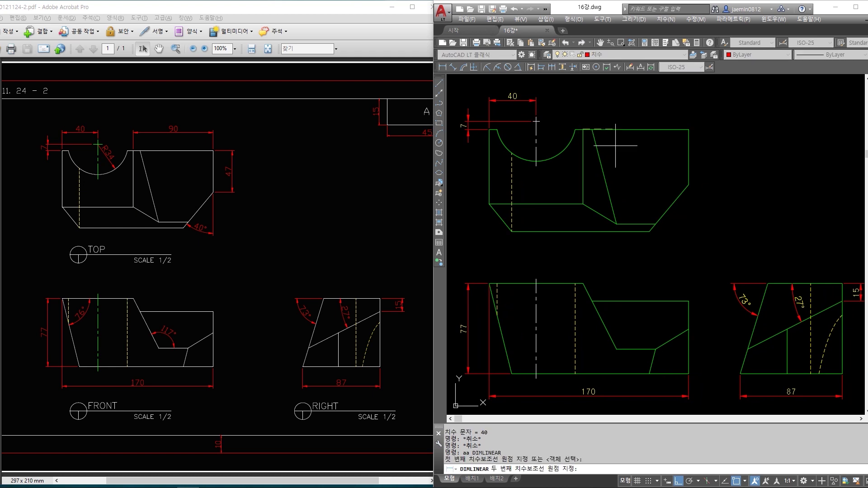
pyautogui.click(688, 130)
pyautogui.click(510, 101)
pyautogui.press('Escape')
# Dimension the length of the top view's right vertical edge, placing the dimension right of the view
pyautogui.write('aa')
pyautogui.press('Return')
pyautogui.click(689, 185)
pyautogui.click(689, 129)
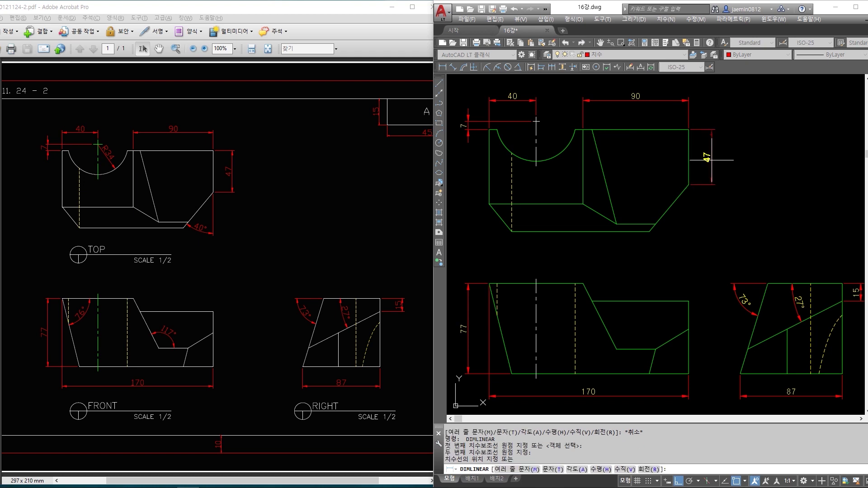
pyautogui.click(712, 160)
# Add an angular dimension between the top view's lower-right chamfer and its right vertical edge, placed outside below the chamfer
pyautogui.click(517, 67)
pyautogui.click(673, 203)
pyautogui.click(689, 159)
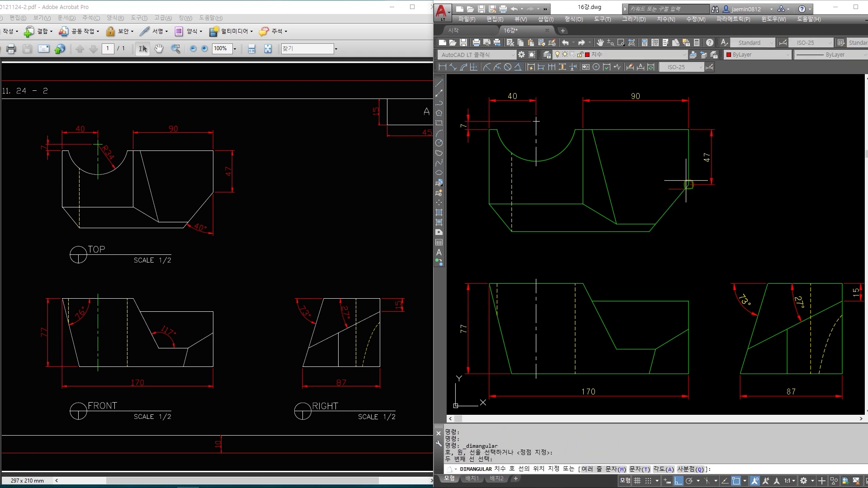
pyautogui.click(678, 228)
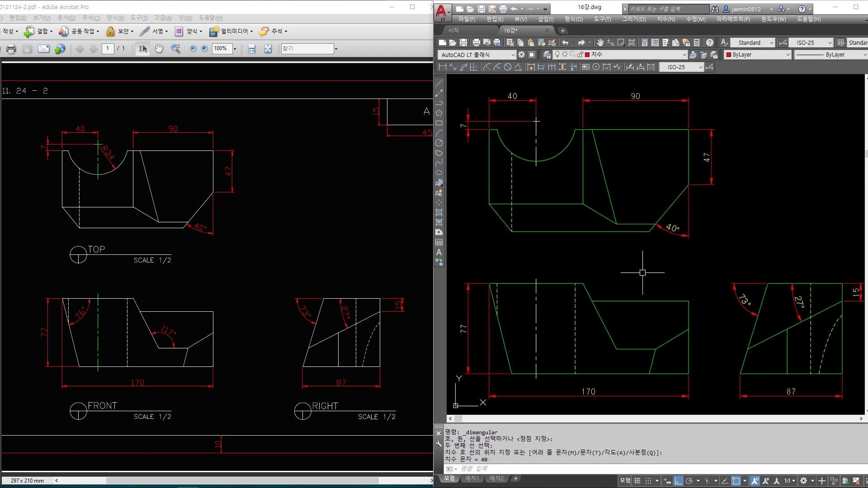
# Add a radius dimension to the top view's arc, placing its text inside the arc near the center as in the reference PDF
pyautogui.moveTo(643, 272); pyautogui.dragTo(636, 272, button='middle')
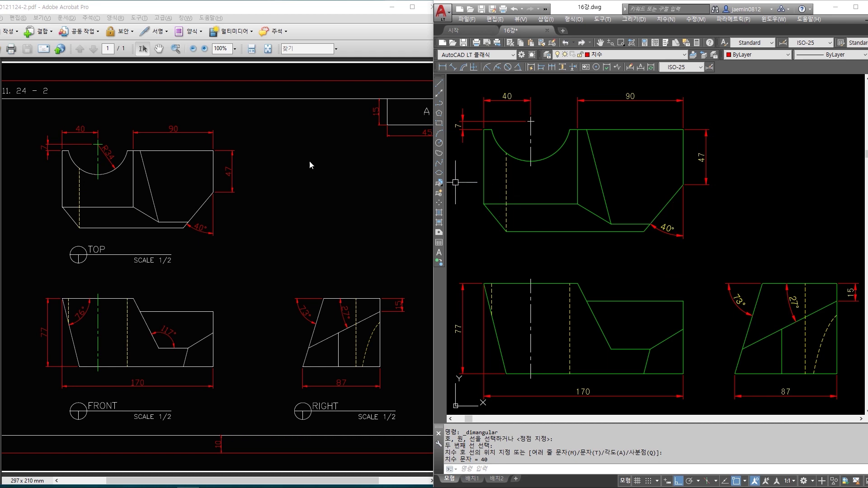
pyautogui.click(137, 154)
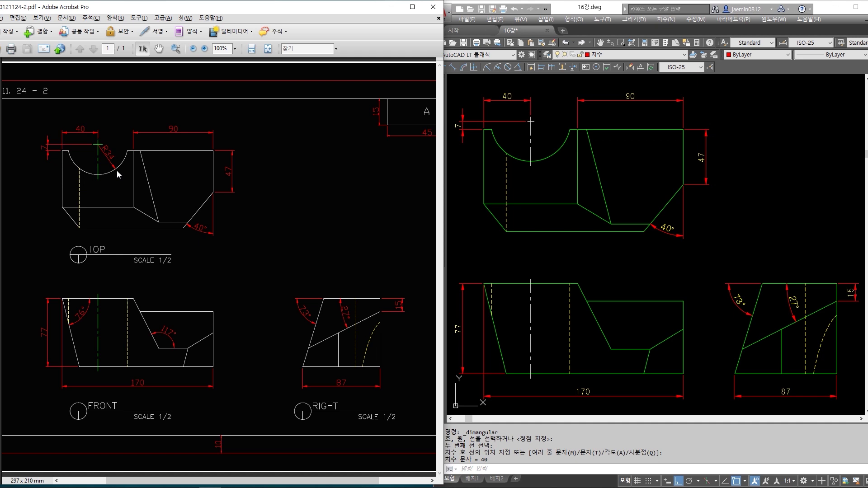
pyautogui.click(526, 227)
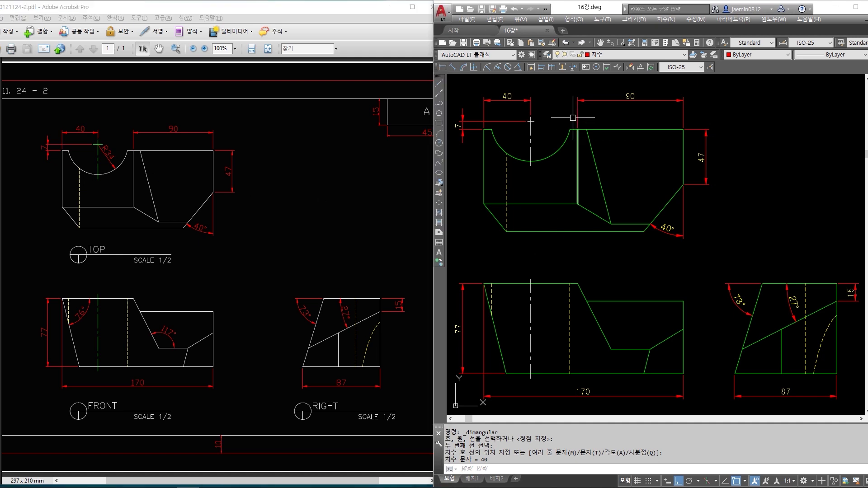
pyautogui.click(488, 67)
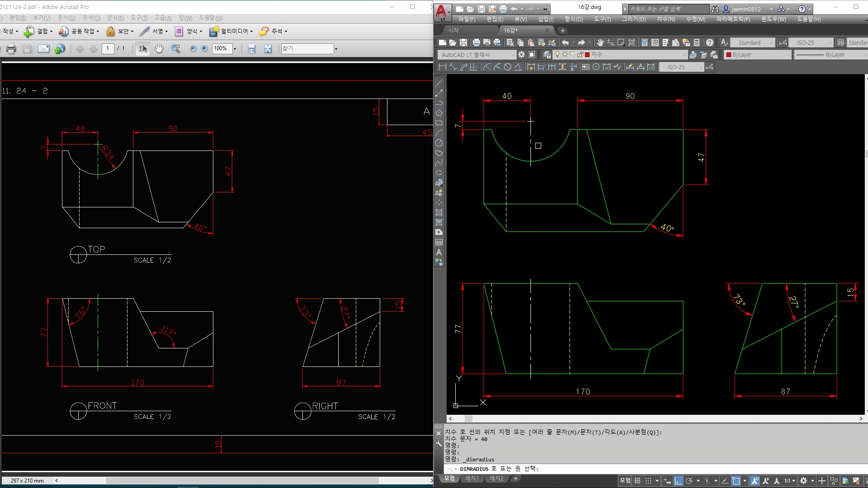
pyautogui.click(552, 154)
pyautogui.click(545, 133)
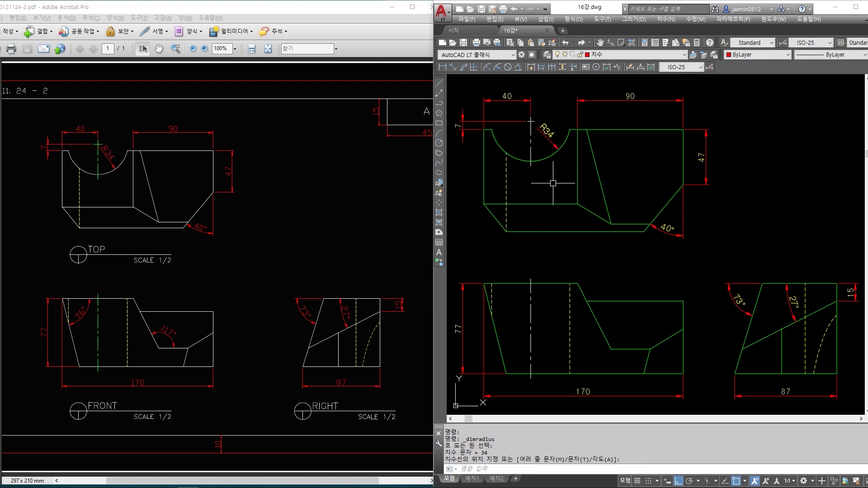
# Examine how the arc's radius dimension line is drawn in the reference PDF compared with the one in the top view
pyautogui.click(254, 143)
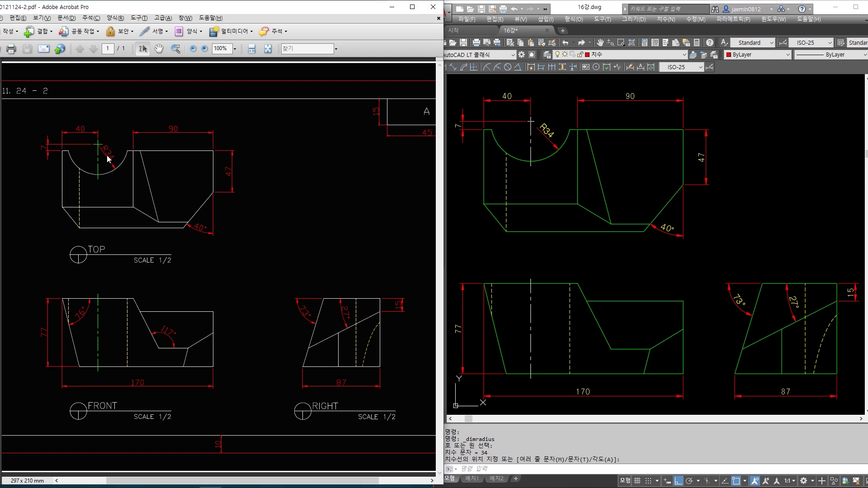
pyautogui.keyDown('ctrl'); pyautogui.scroll(1, 116, 158); pyautogui.keyUp('ctrl')
pyautogui.keyDown('ctrl'); pyautogui.scroll(2, 116, 155); pyautogui.keyUp('ctrl')
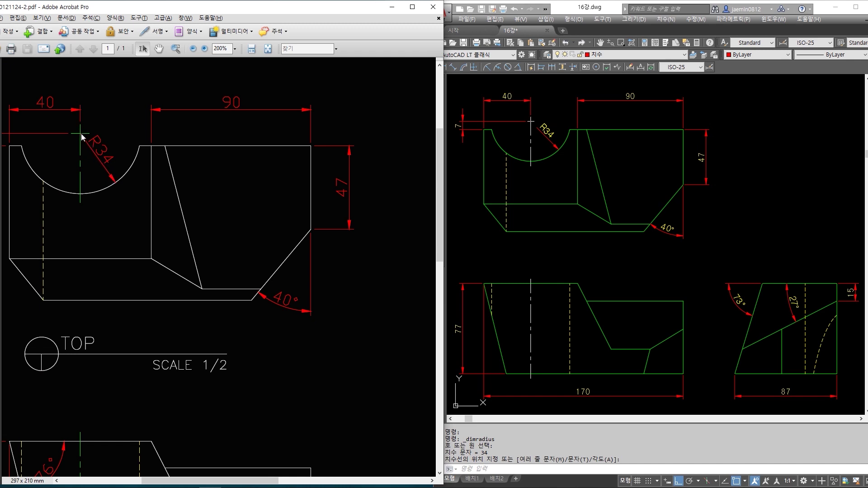
pyautogui.click(582, 136)
pyautogui.scroll(4, 534, 131)
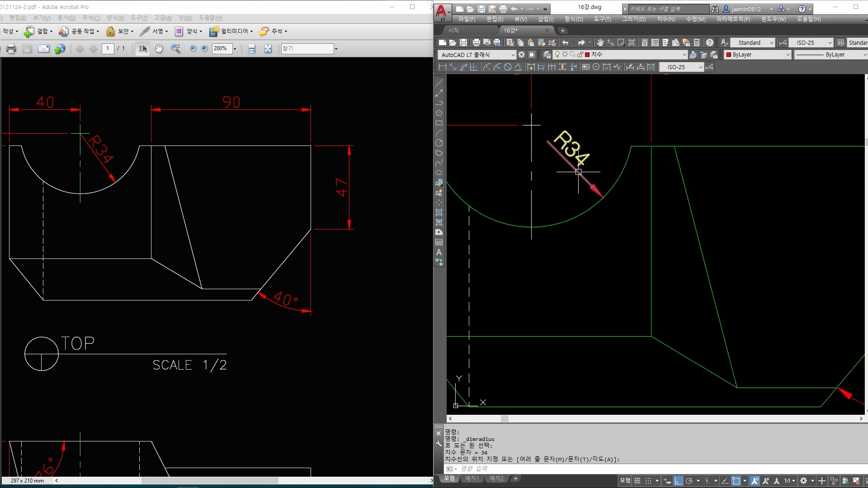
pyautogui.click(329, 182)
pyautogui.scroll(-4, 565, 165)
pyautogui.scroll(4, 589, 161)
pyautogui.scroll(-4, 606, 170)
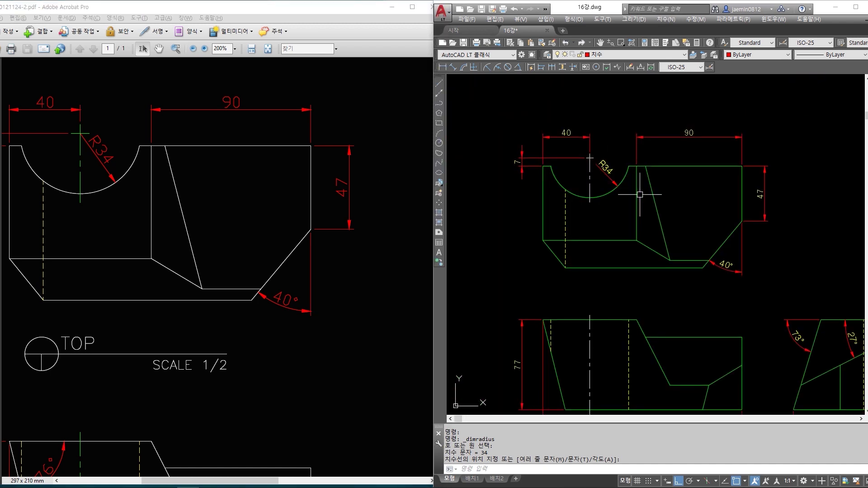
# Override the current ISO-25 dimension style's fit option to Arrows (화살표) and close the Dimension Style Manager
pyautogui.scroll(2, 620, 200)
pyautogui.write('d')
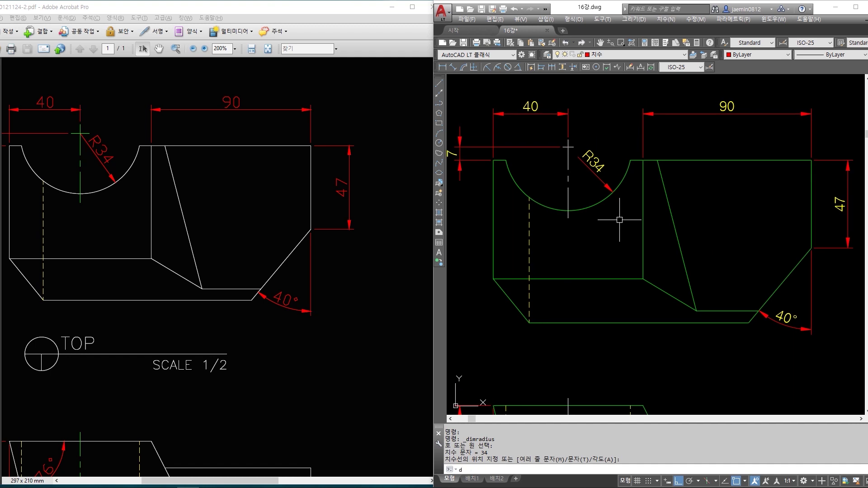
pyautogui.press('Return')
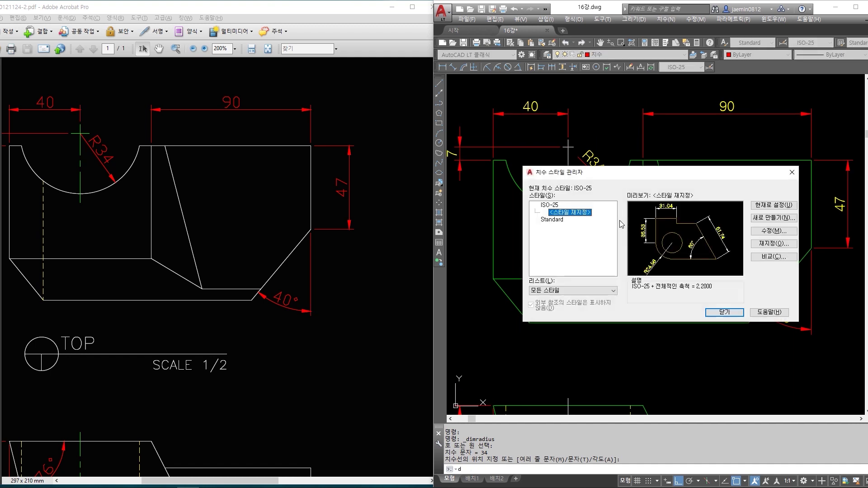
pyautogui.click(765, 244)
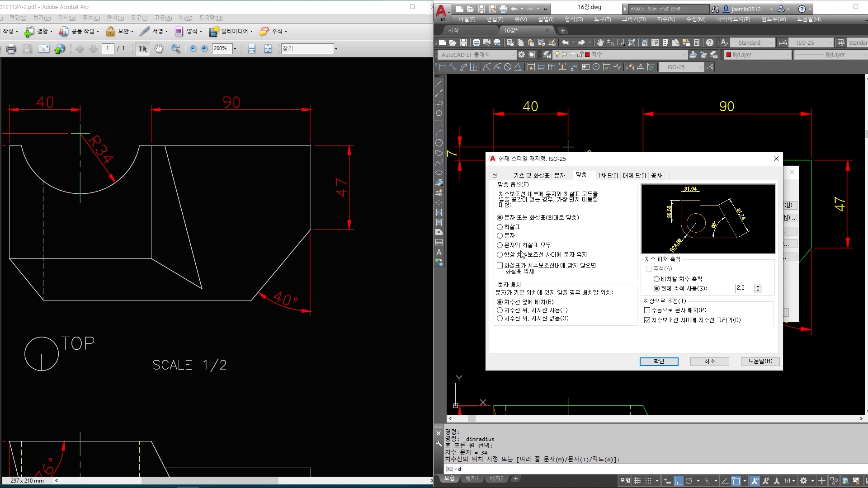
pyautogui.click(511, 228)
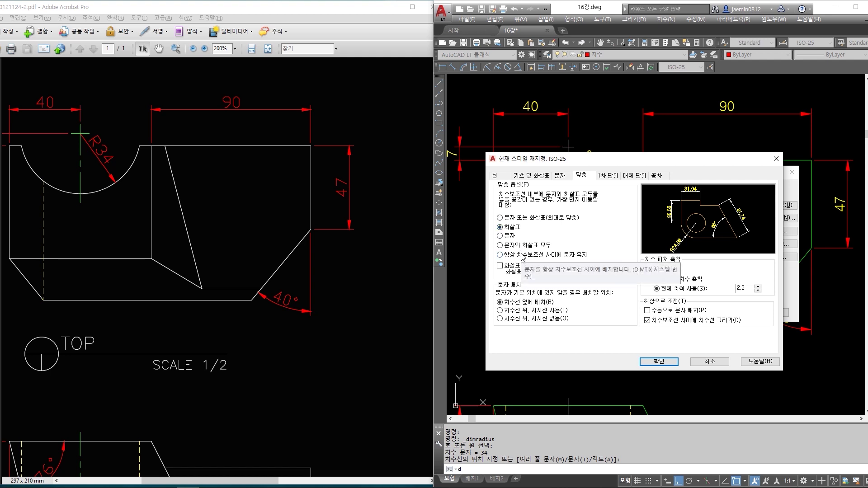
pyautogui.click(649, 361)
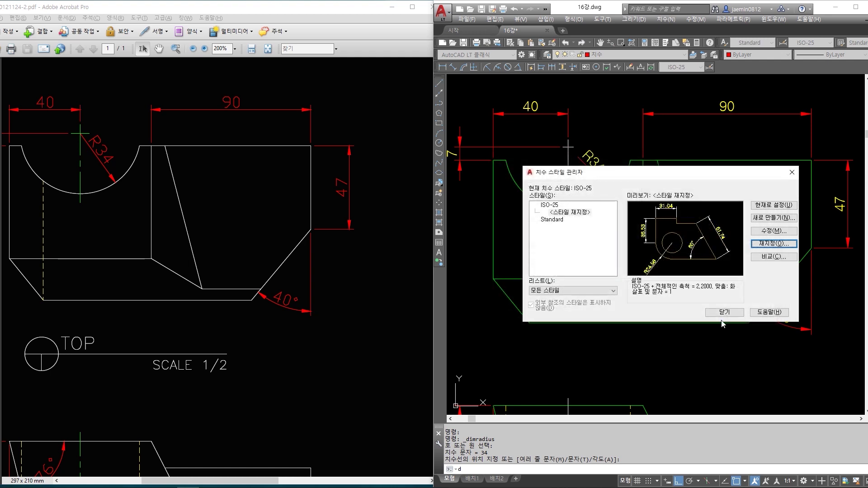
pyautogui.click(724, 312)
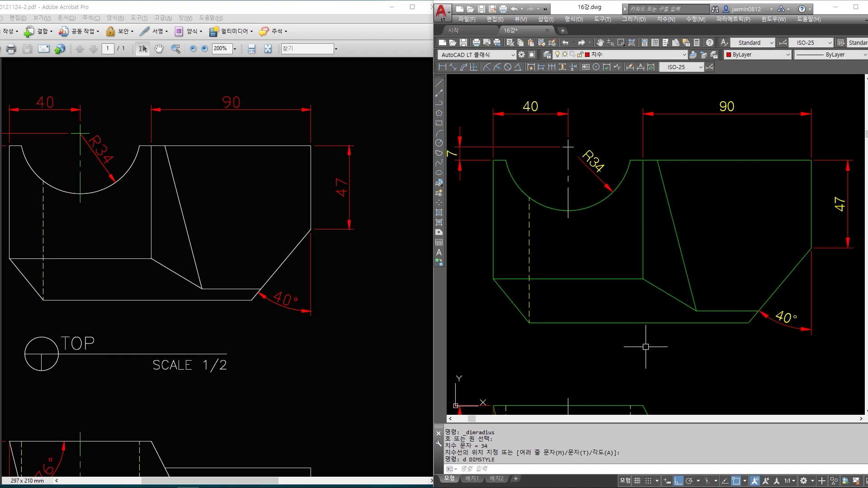
# Update the top view's R34 radius dimension to the overridden ISO-25 dimension style
pyautogui.click(651, 67)
pyautogui.click(600, 159)
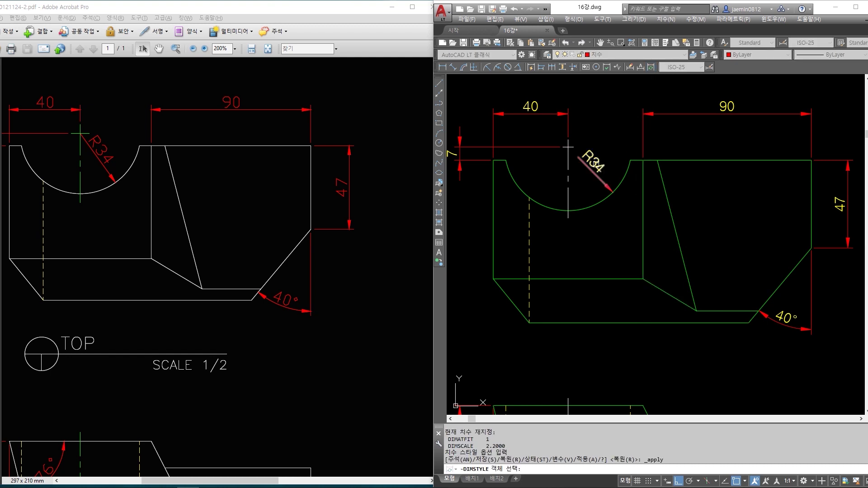
pyautogui.click(595, 171)
pyautogui.press('Return')
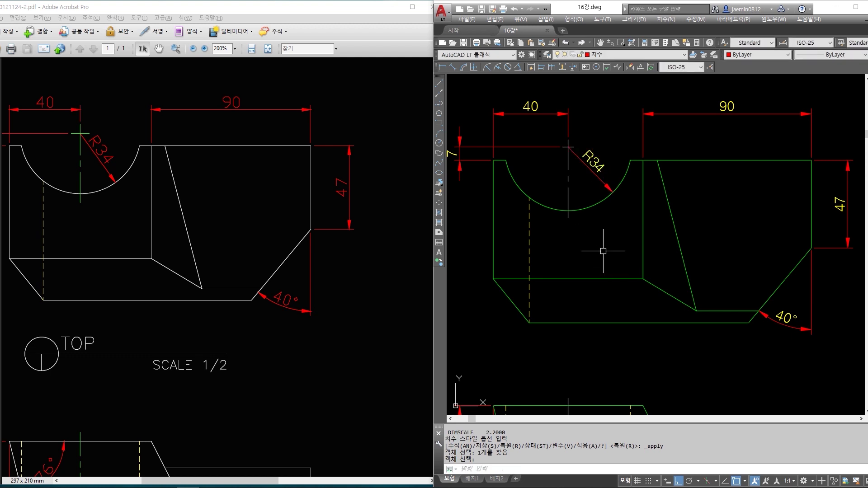
# Delete the top view's R34 radius dimension and dimension the arc's radius again with its text inside the arc
pyautogui.click(605, 157)
pyautogui.click(585, 176)
pyautogui.press('Delete')
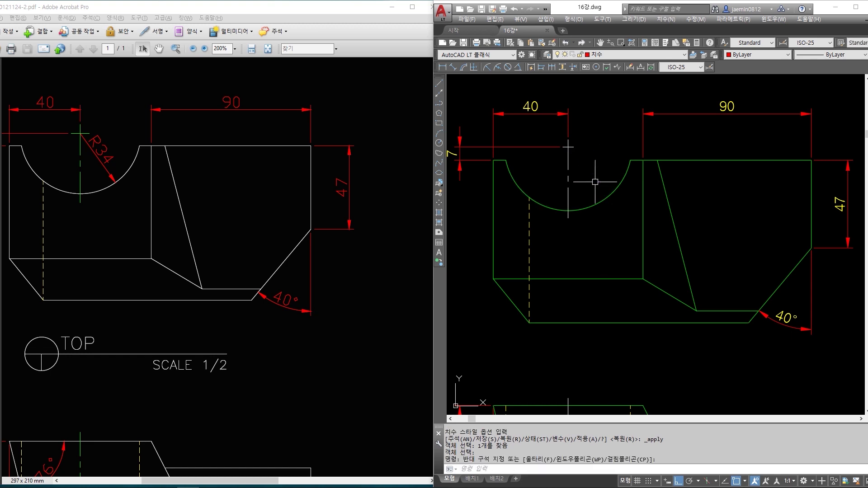
pyautogui.click(487, 67)
pyautogui.click(610, 191)
pyautogui.click(586, 157)
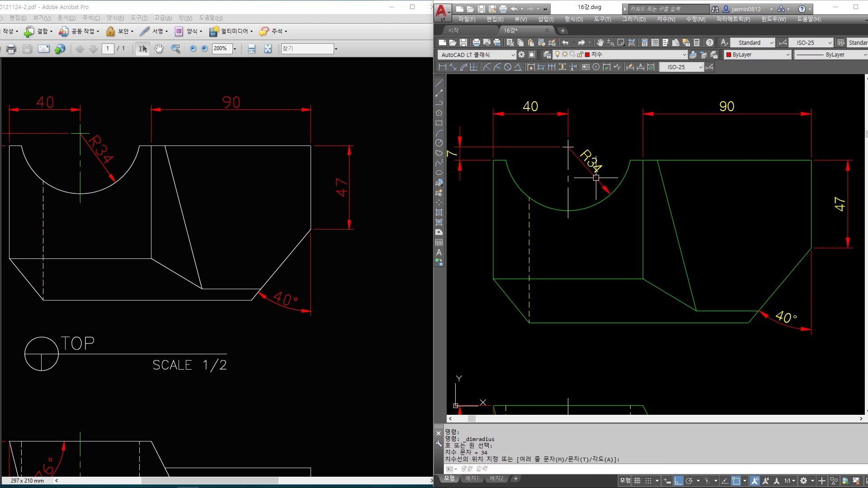
# Compare the dimensions and layout of the three views with the whole reference sheet in the PDF
pyautogui.scroll(-3, 637, 246)
pyautogui.scroll(1, 639, 198)
pyautogui.moveTo(640, 197); pyautogui.dragTo(623, 201, button='middle')
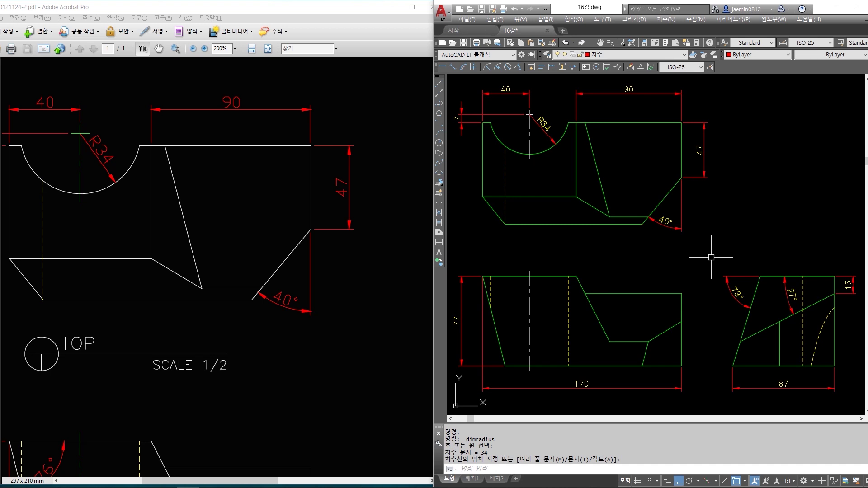
pyautogui.click(286, 238)
pyautogui.keyDown('ctrl'); pyautogui.scroll(-3, 285, 238); pyautogui.keyUp('ctrl')
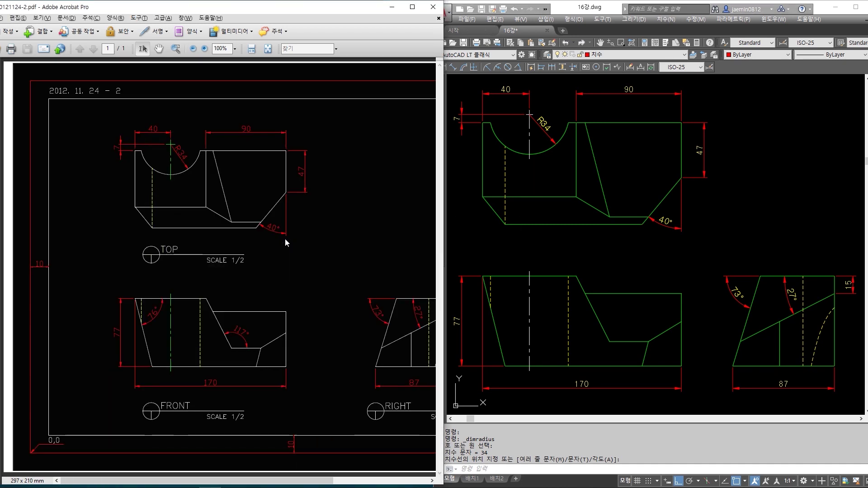
pyautogui.click(717, 252)
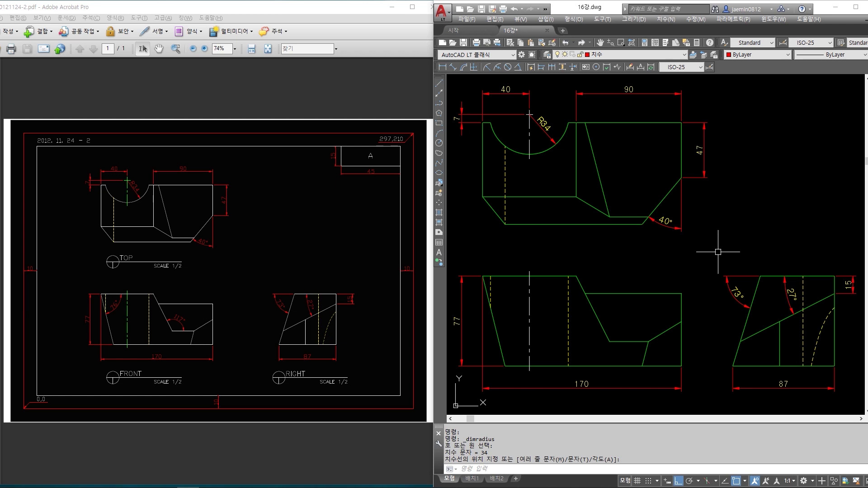
pyautogui.click(362, 215)
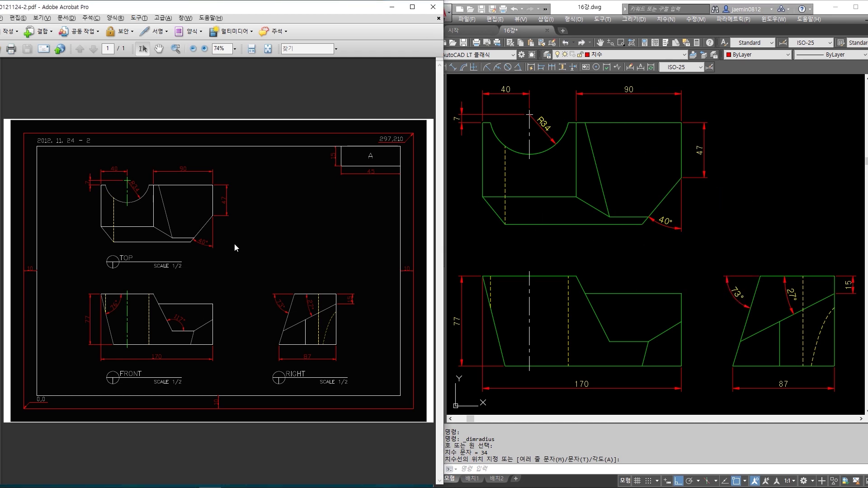
pyautogui.click(658, 277)
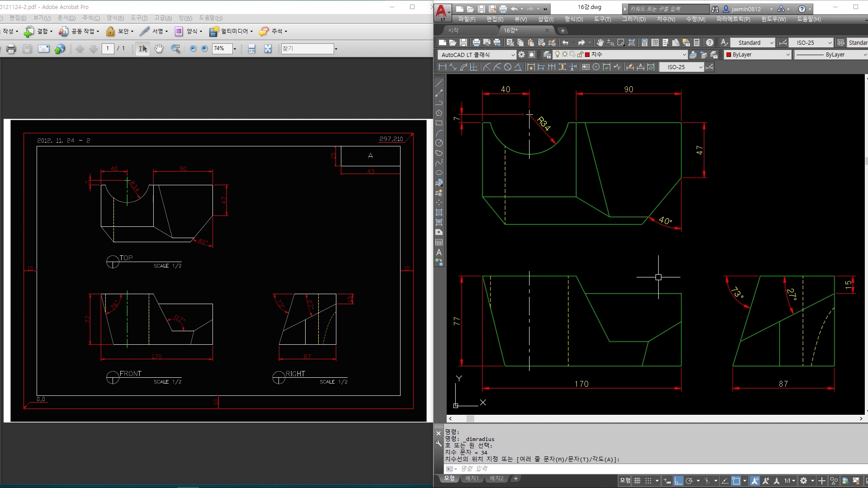